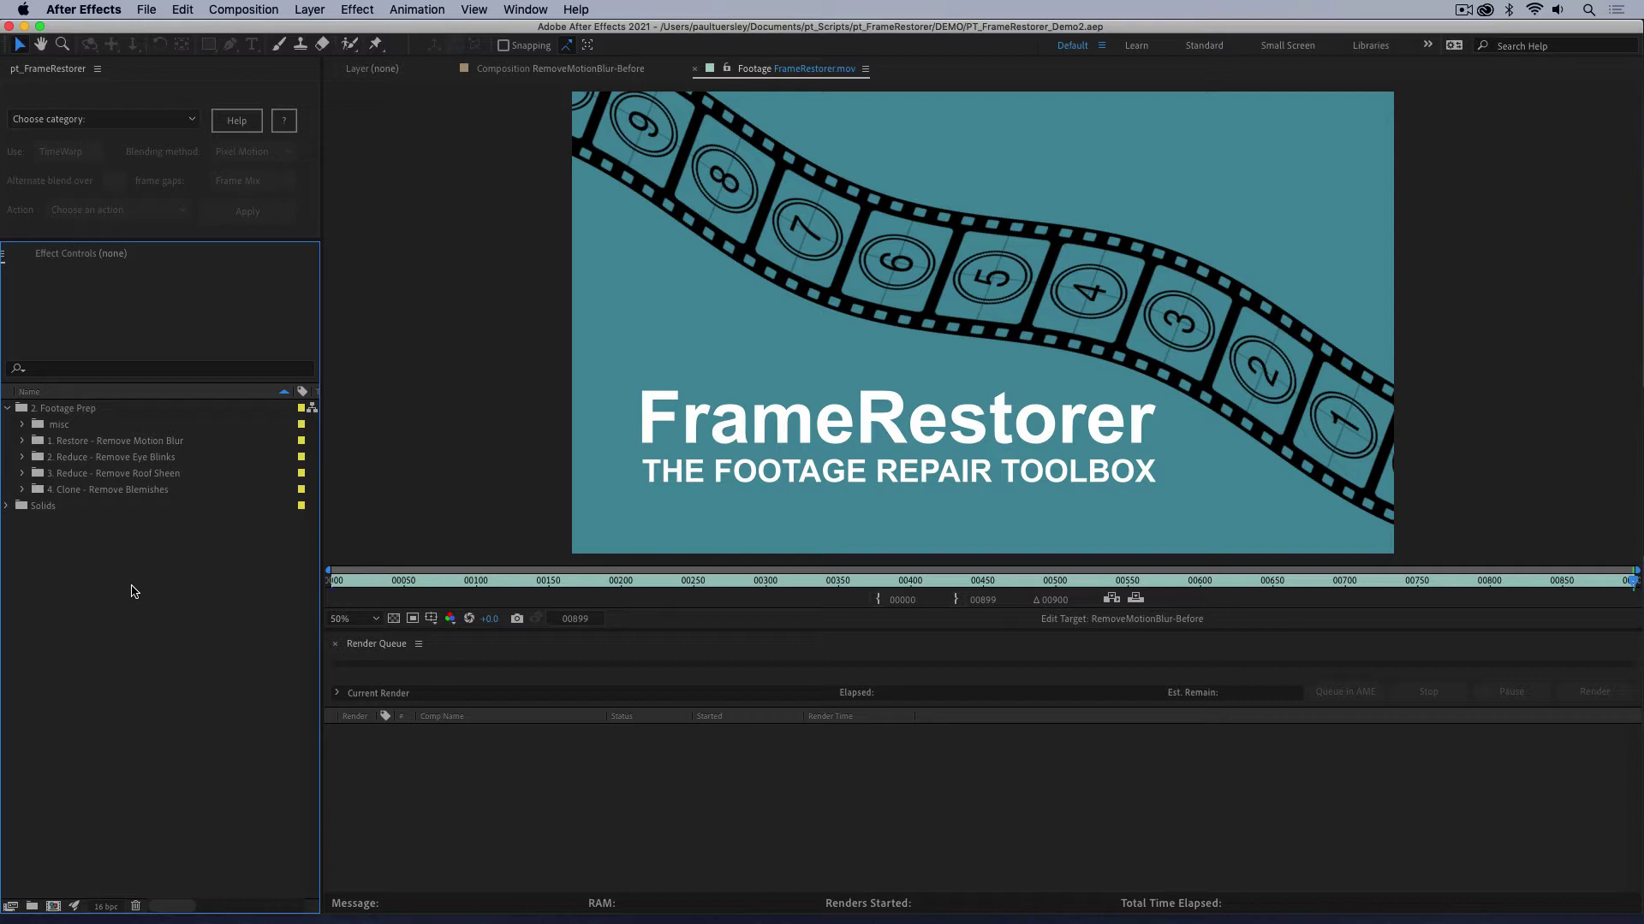
Step: Open the RemoveMotionBlur-Before composition from the "1. Restore - Remove Motion Blur" folder and select its footage layer
{"action": "left_click", "coordinate": [24, 441]}
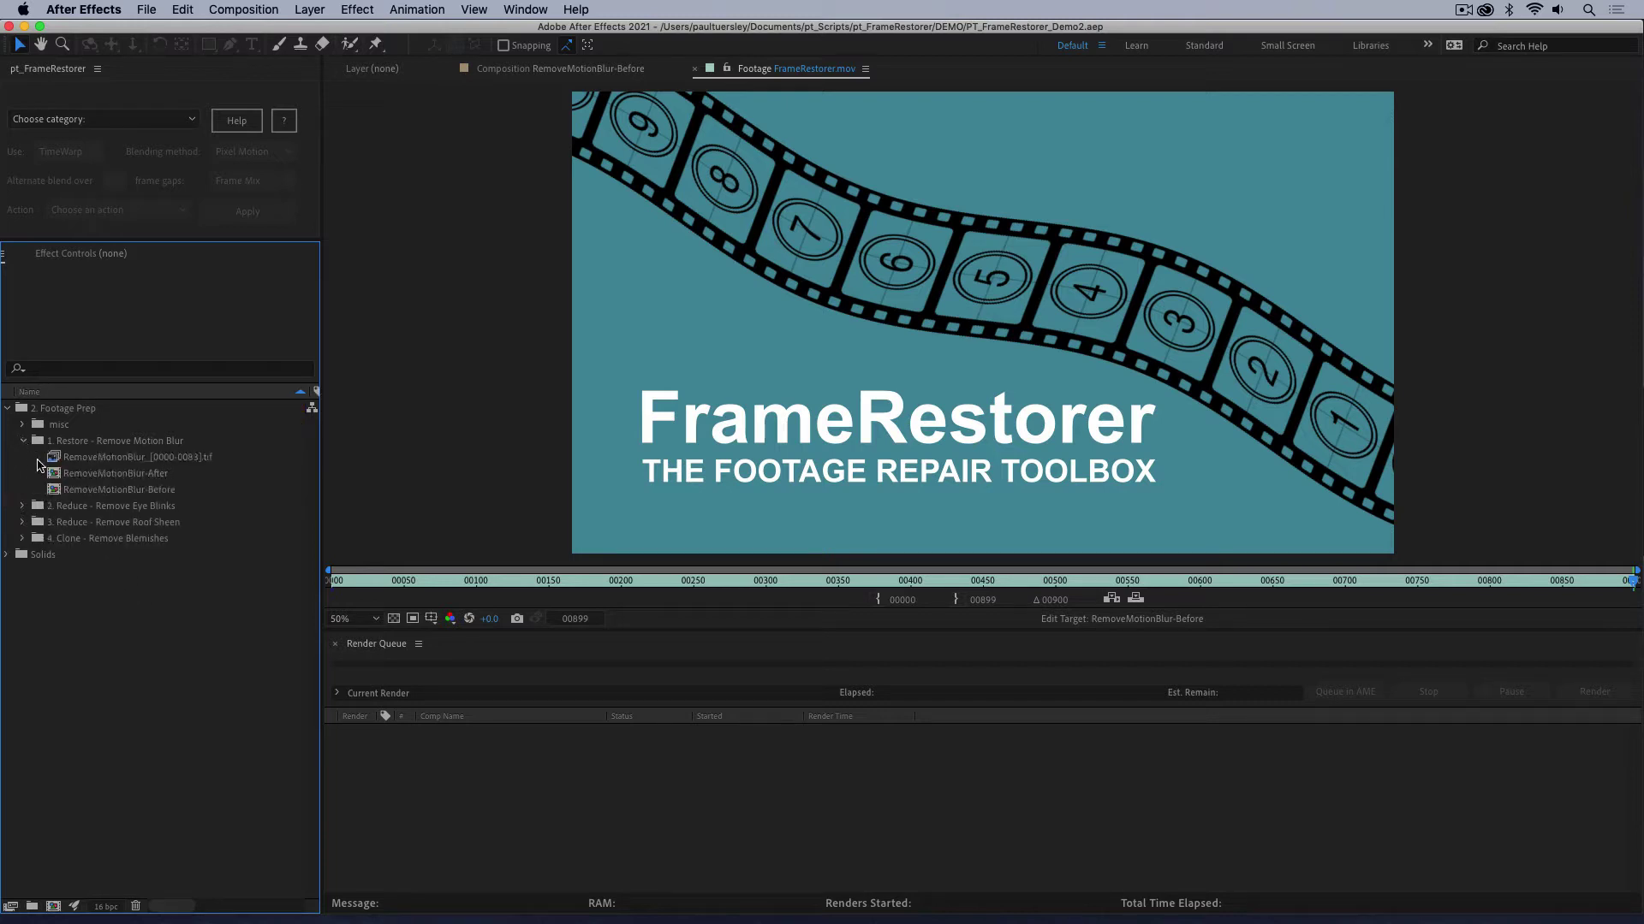
{"action": "double_click", "coordinate": [123, 491]}
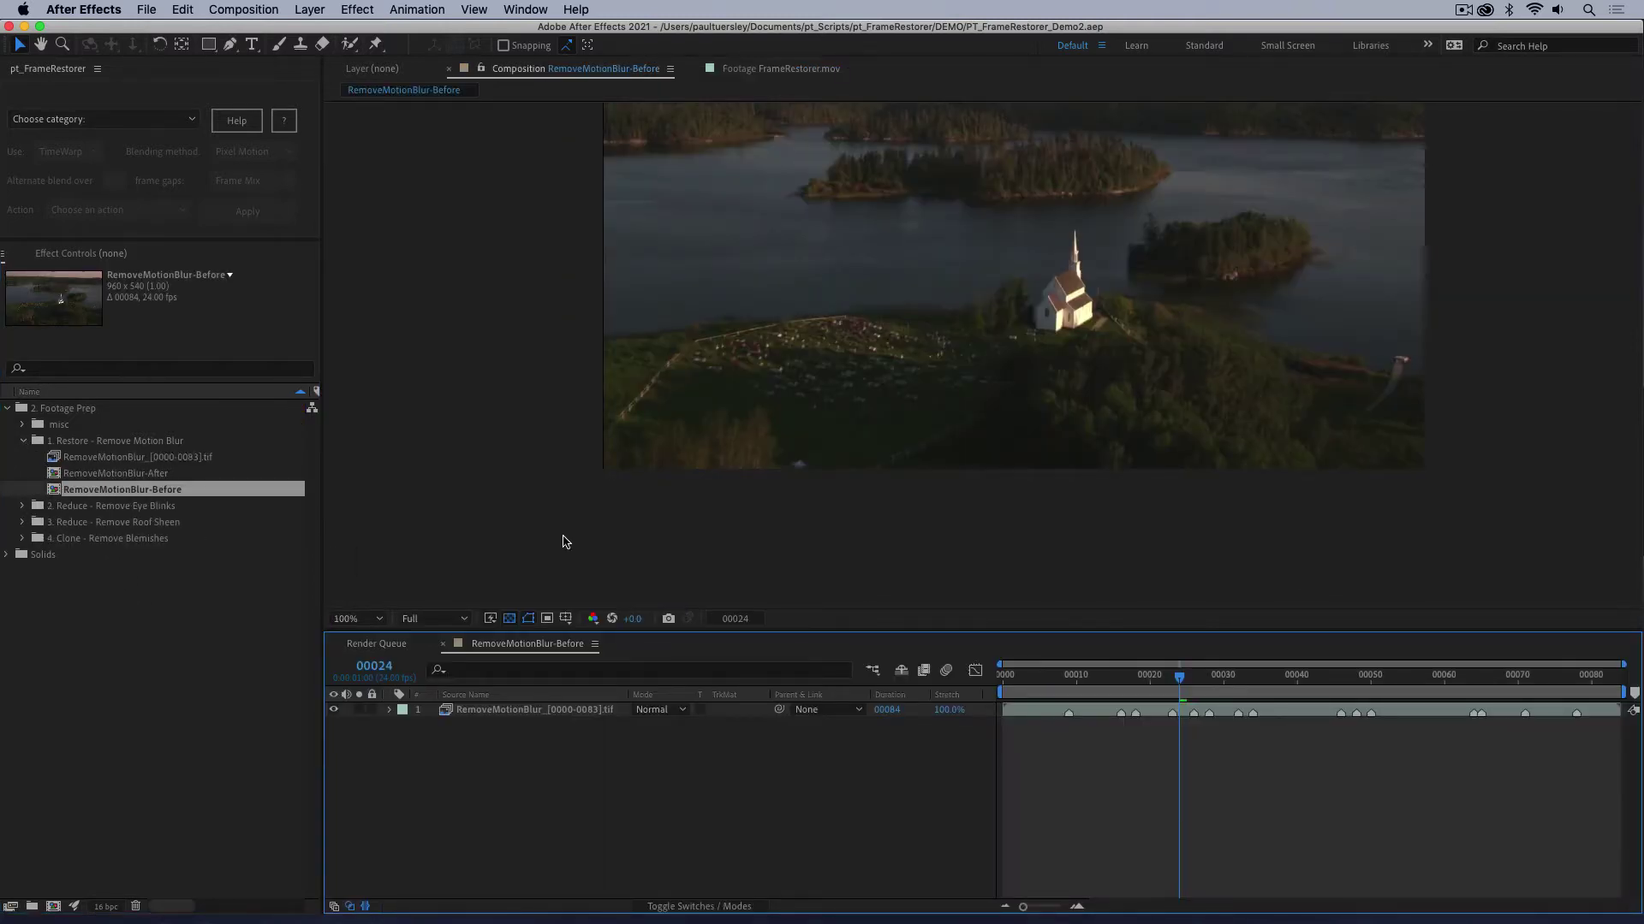
{"action": "left_click_drag", "start_coordinate": [870, 378], "coordinate": [818, 437]}
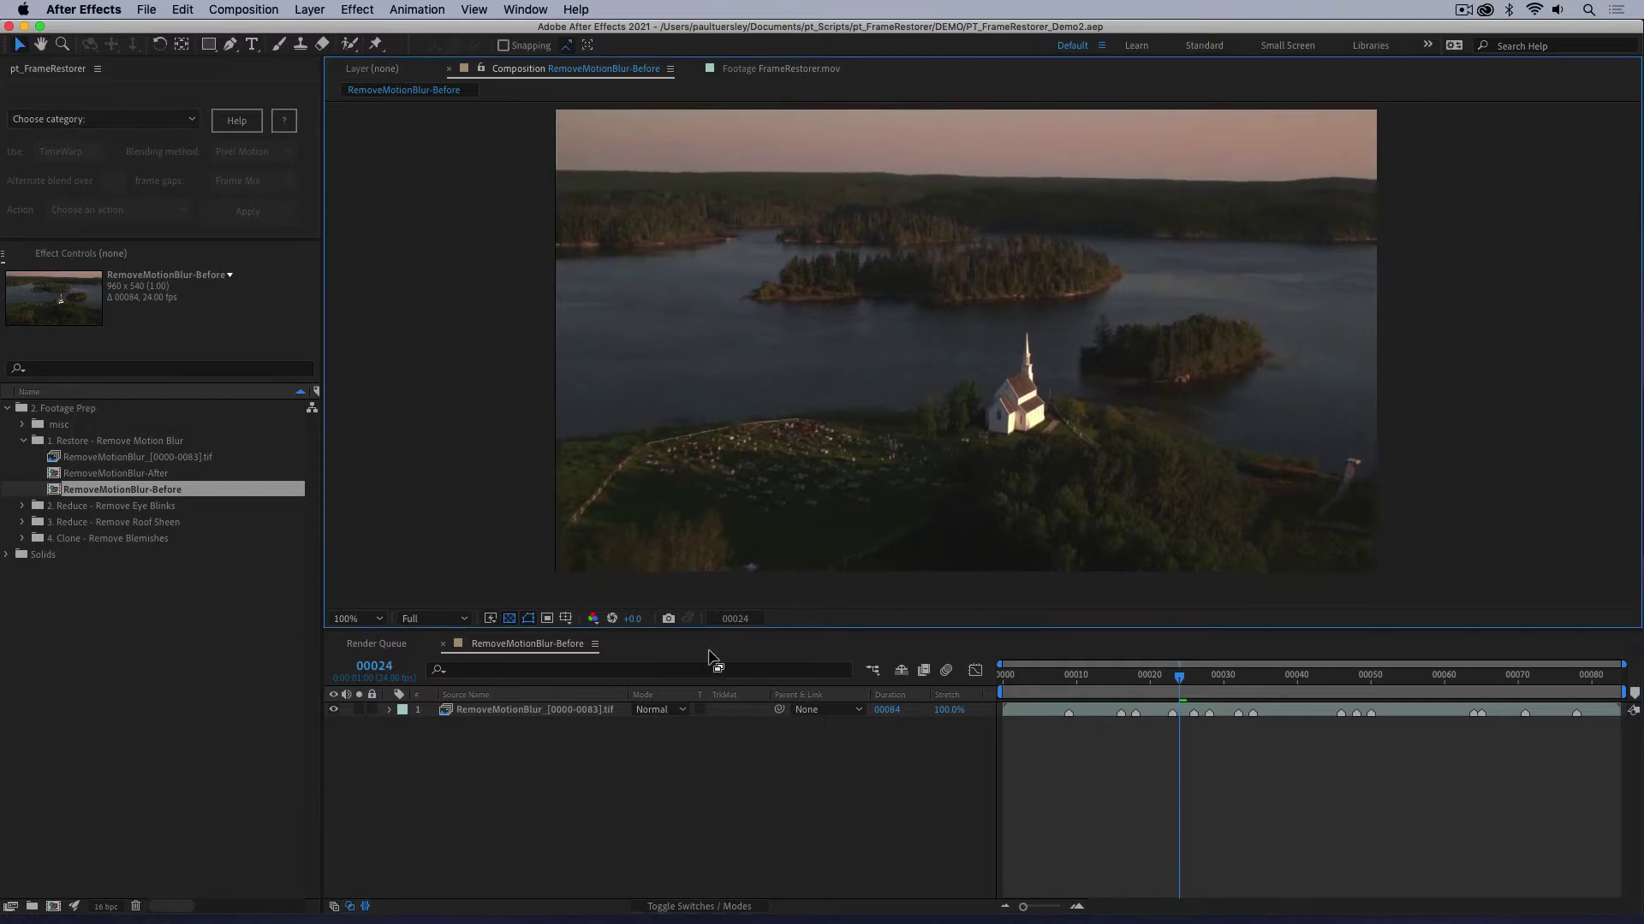
{"action": "left_click", "coordinate": [549, 713]}
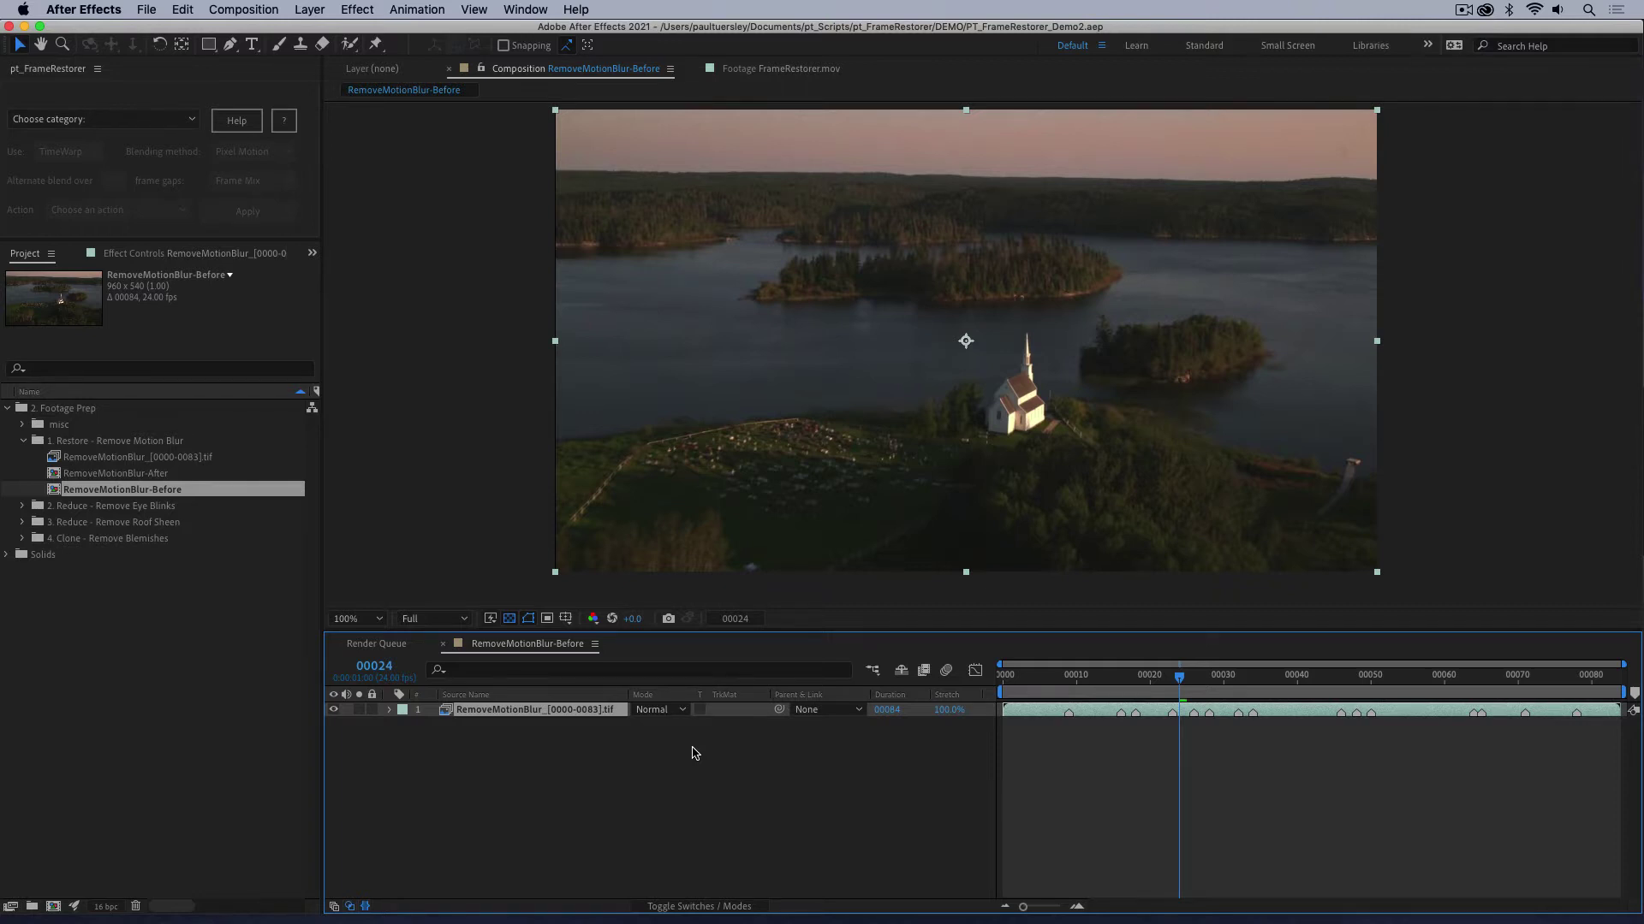
Step: Preview the clip and inspect the church in close-up for motion blur, scrubbing to frame 50
{"action": "key", "text": "space"}
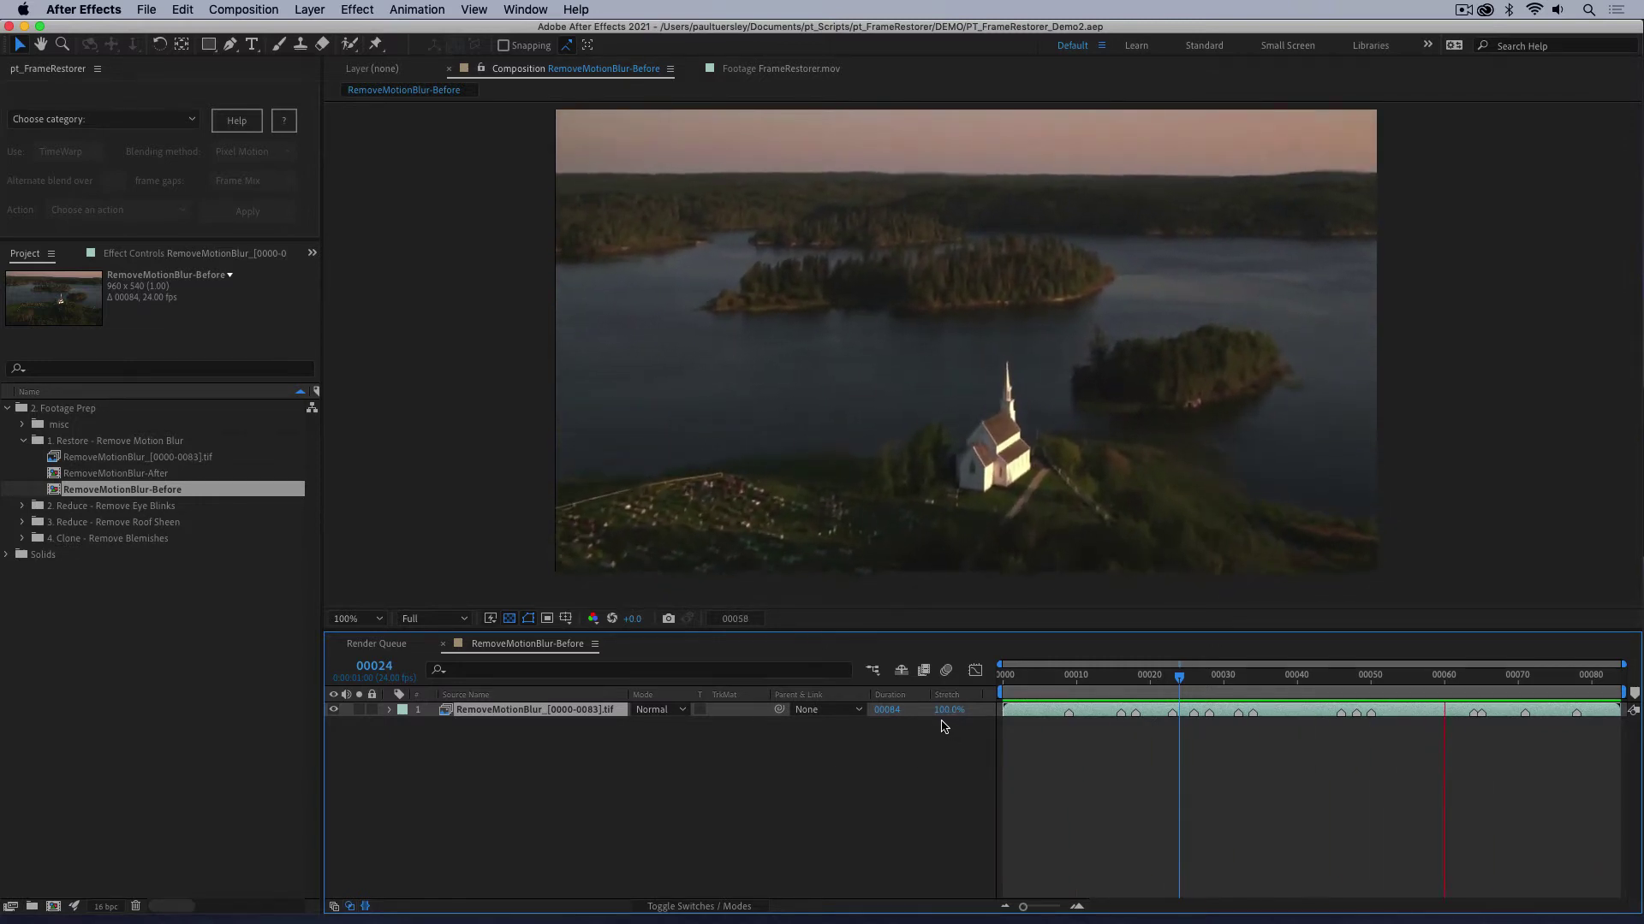
{"action": "key", "text": "space"}
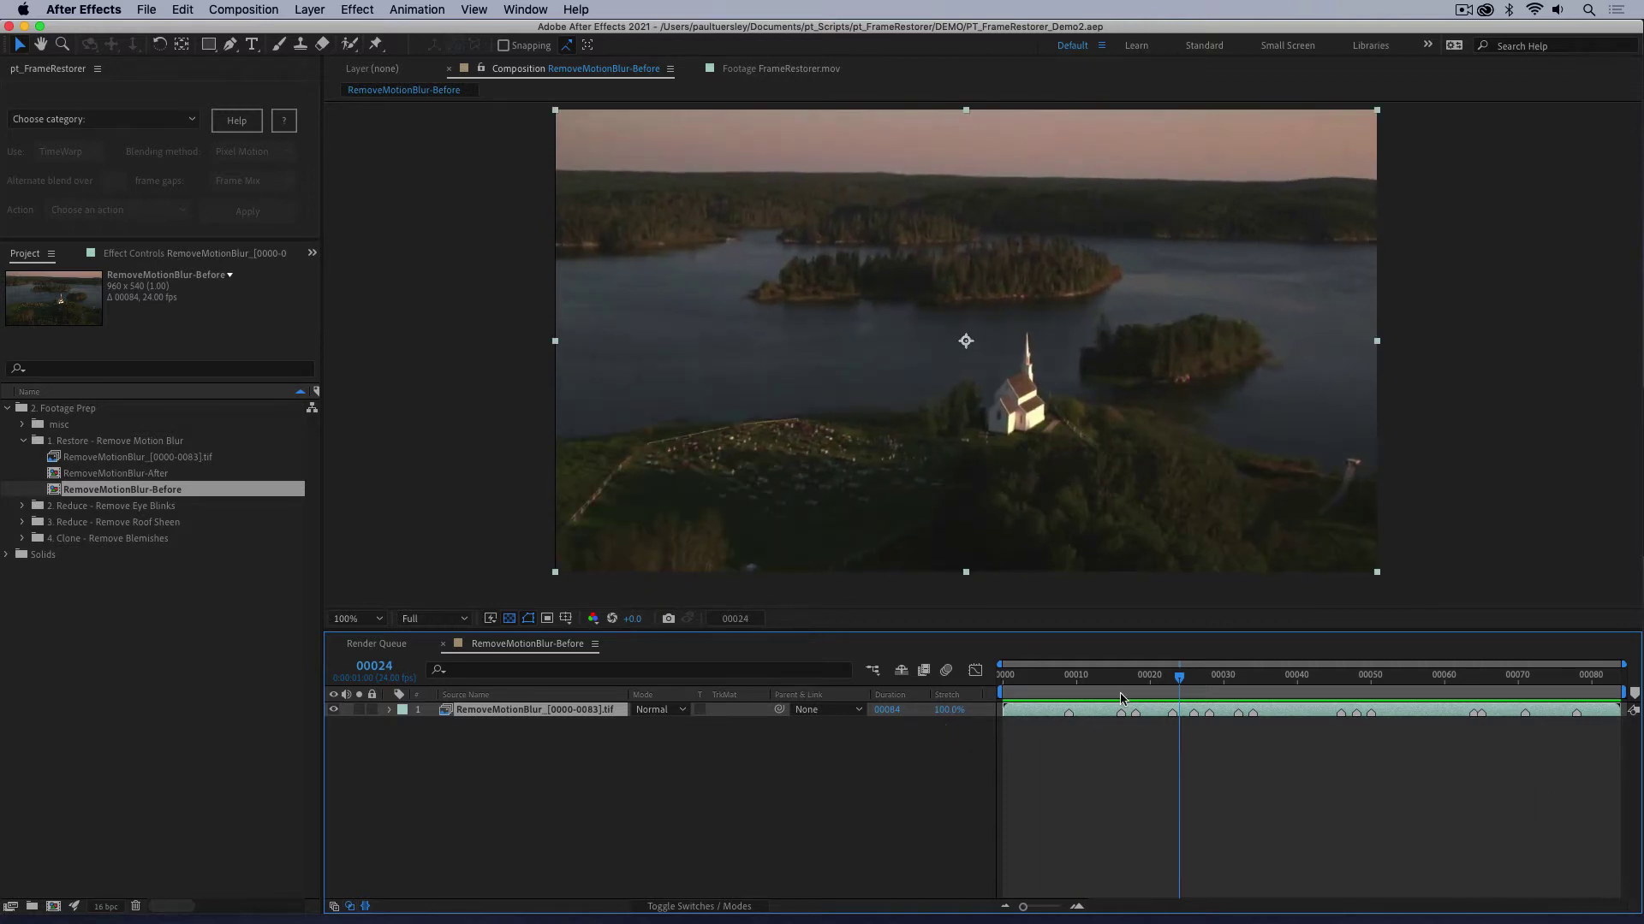
{"action": "key", "text": "period"}
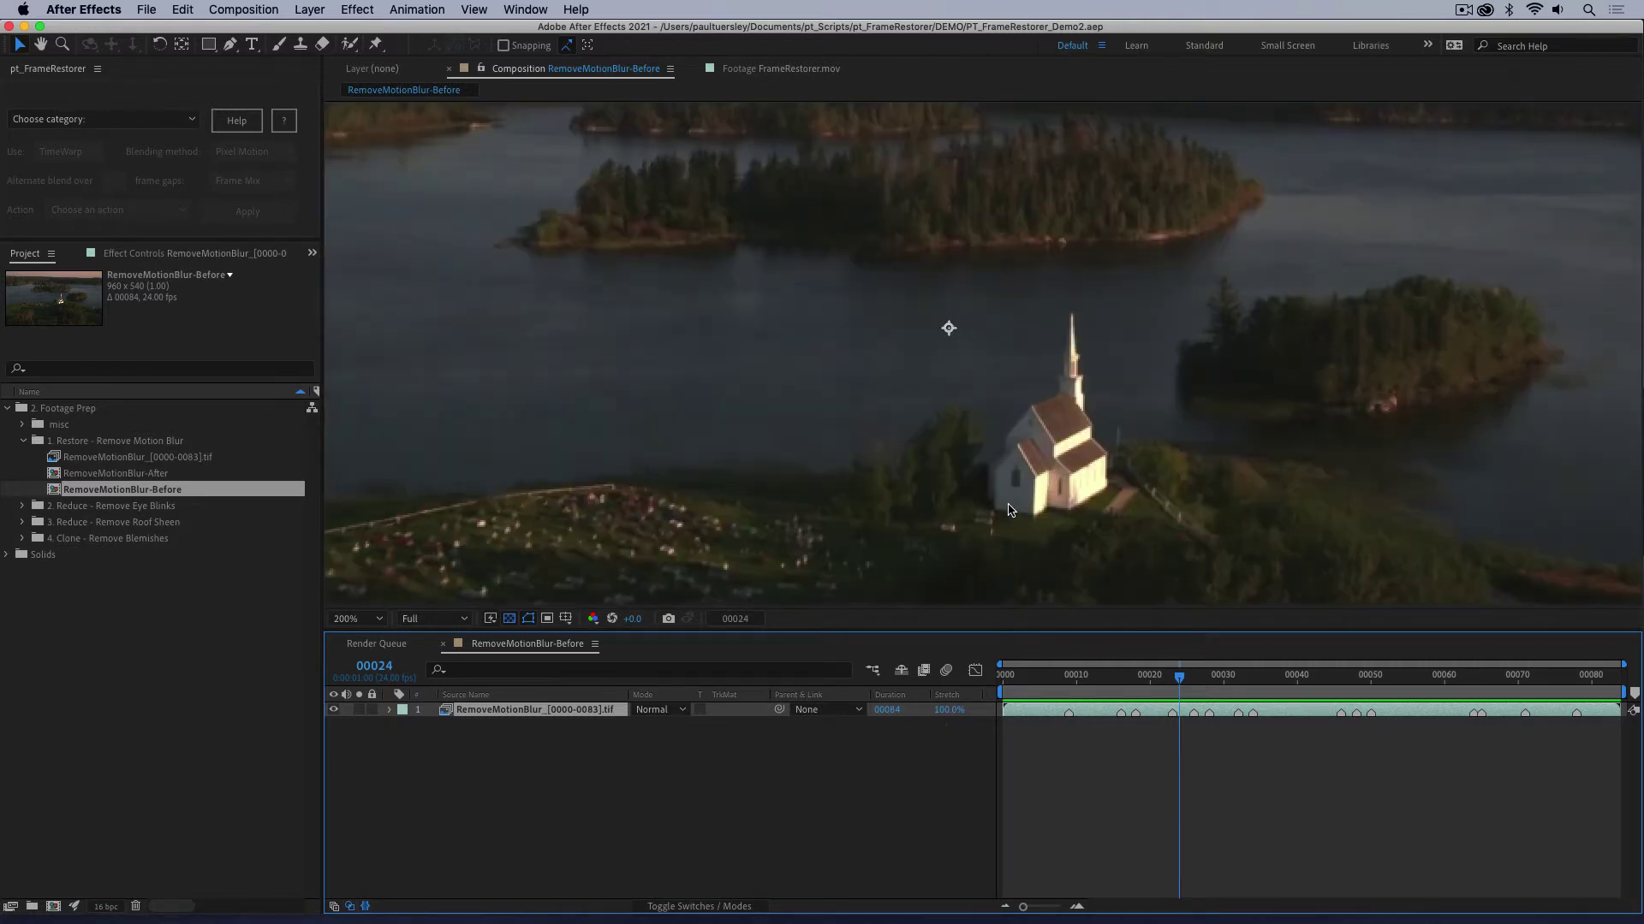
{"action": "scroll", "coordinate": [1009, 510], "scroll_direction": "right", "scroll_amount": 5}
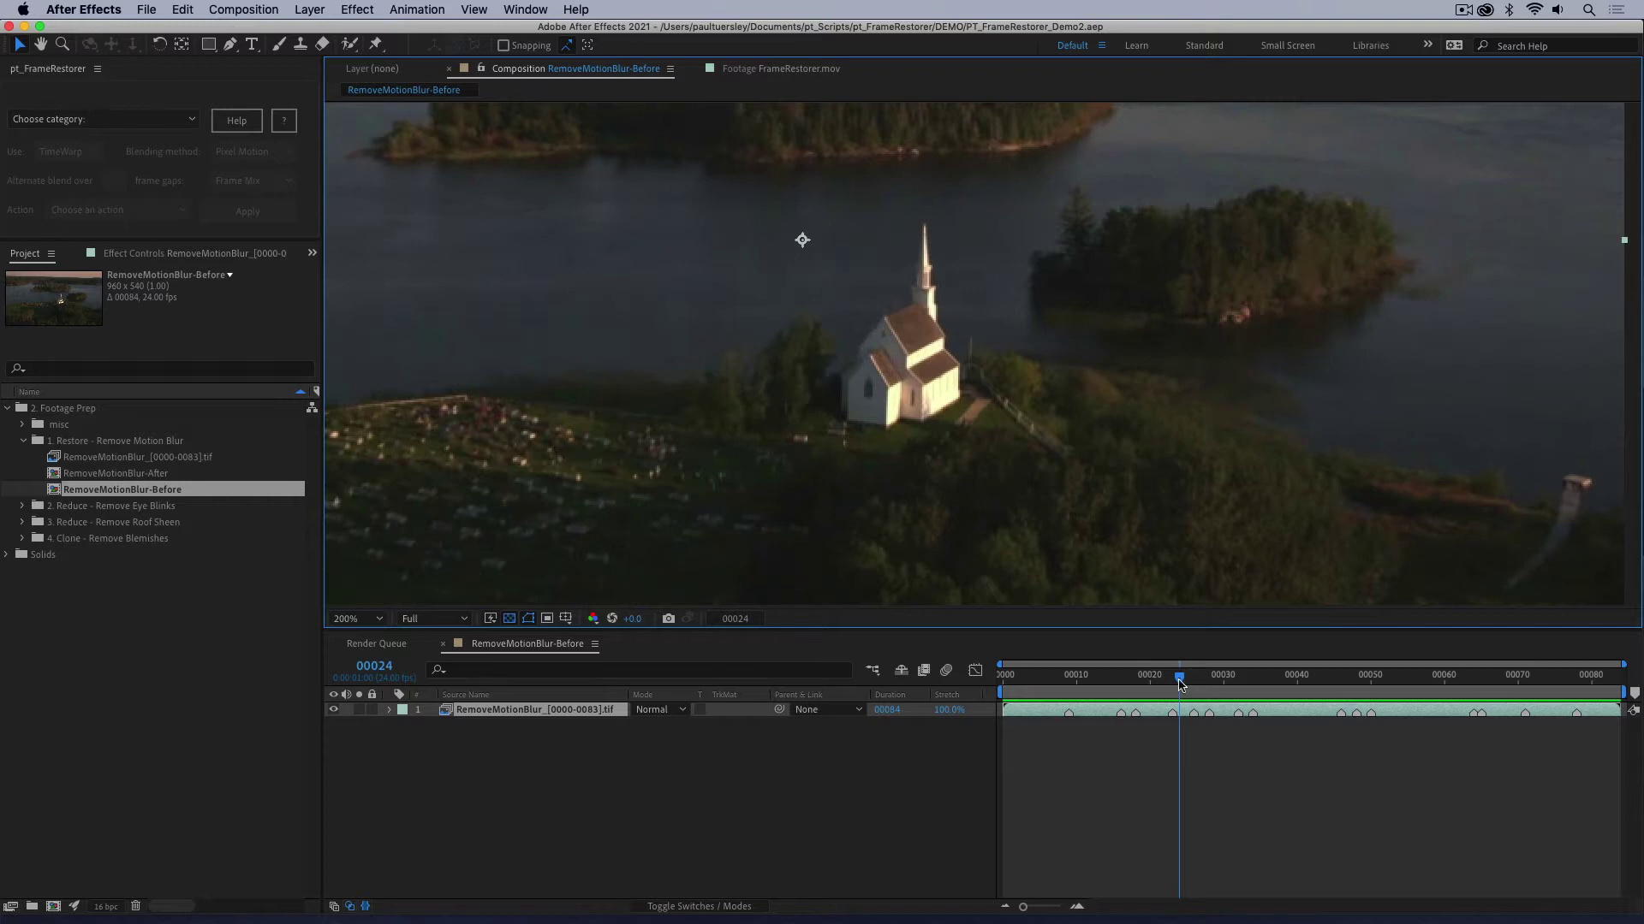
{"action": "left_click_drag", "start_coordinate": [1178, 680], "coordinate": [1370, 693]}
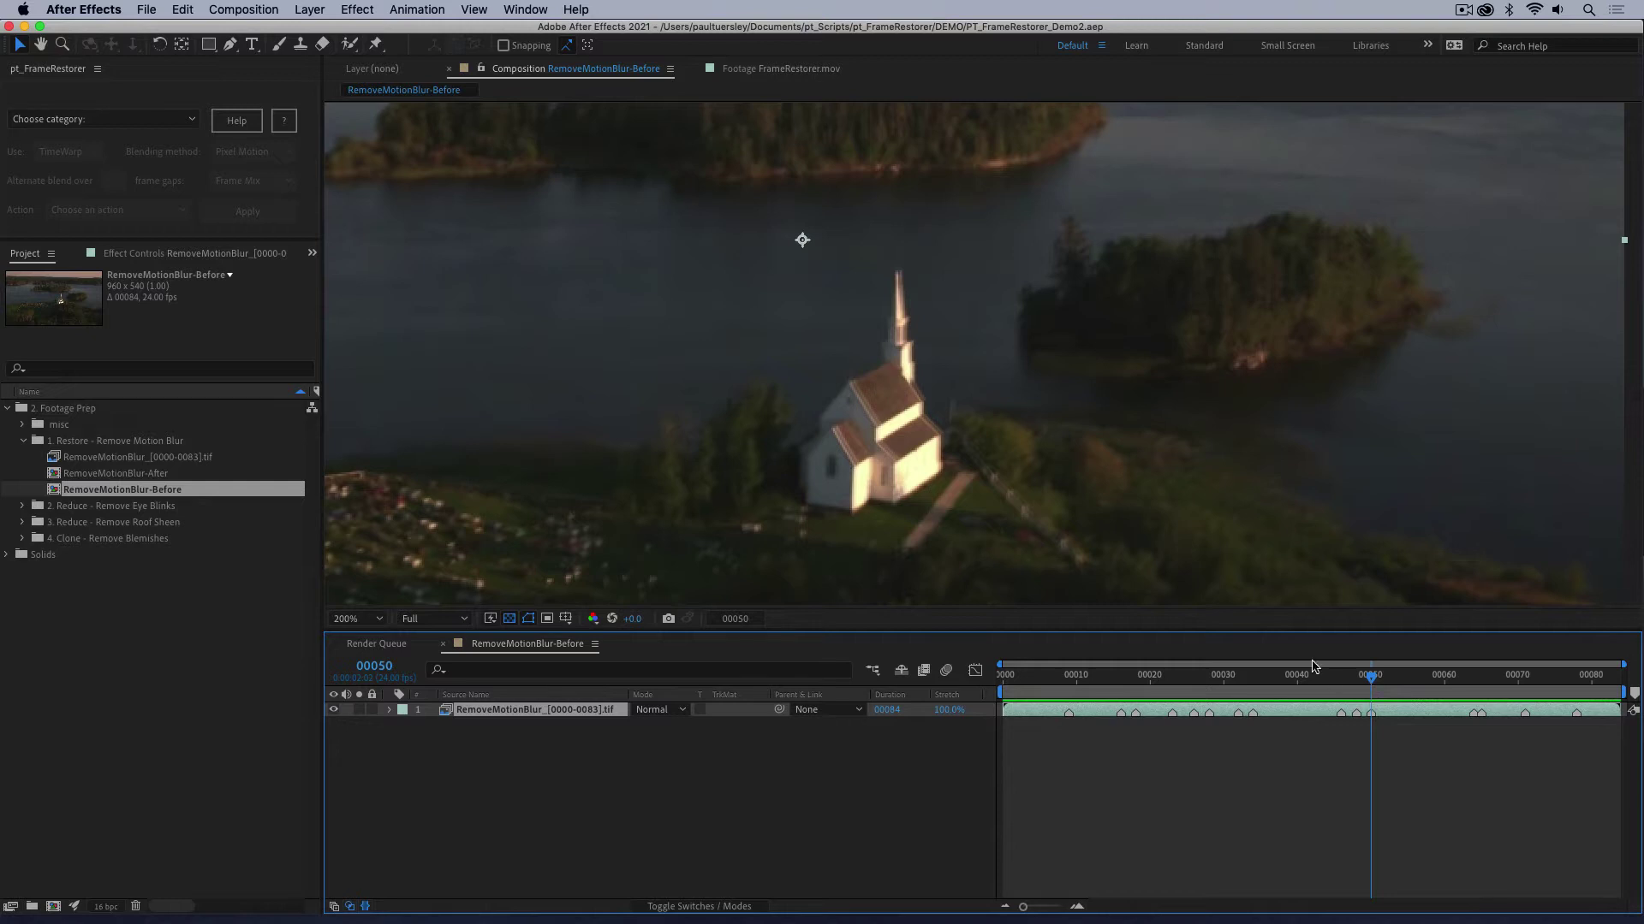
{"action": "key", "text": "comma"}
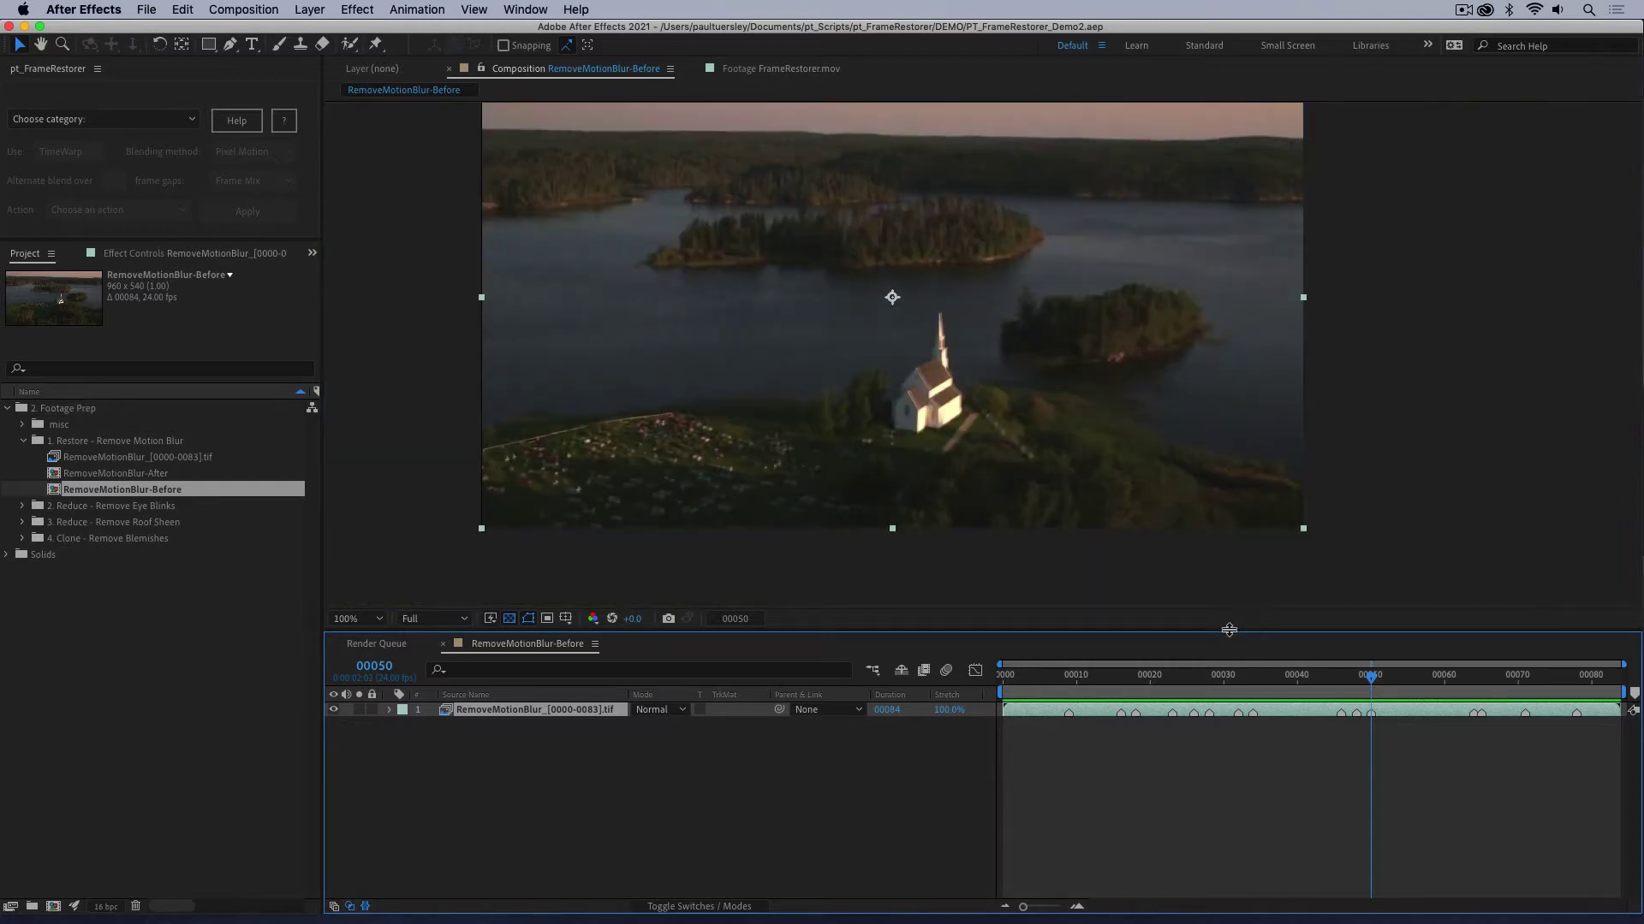
Step: Set the pt_FrameRestorer category to "REDUCE - flicker and clean up"
{"action": "left_click", "coordinate": [133, 125]}
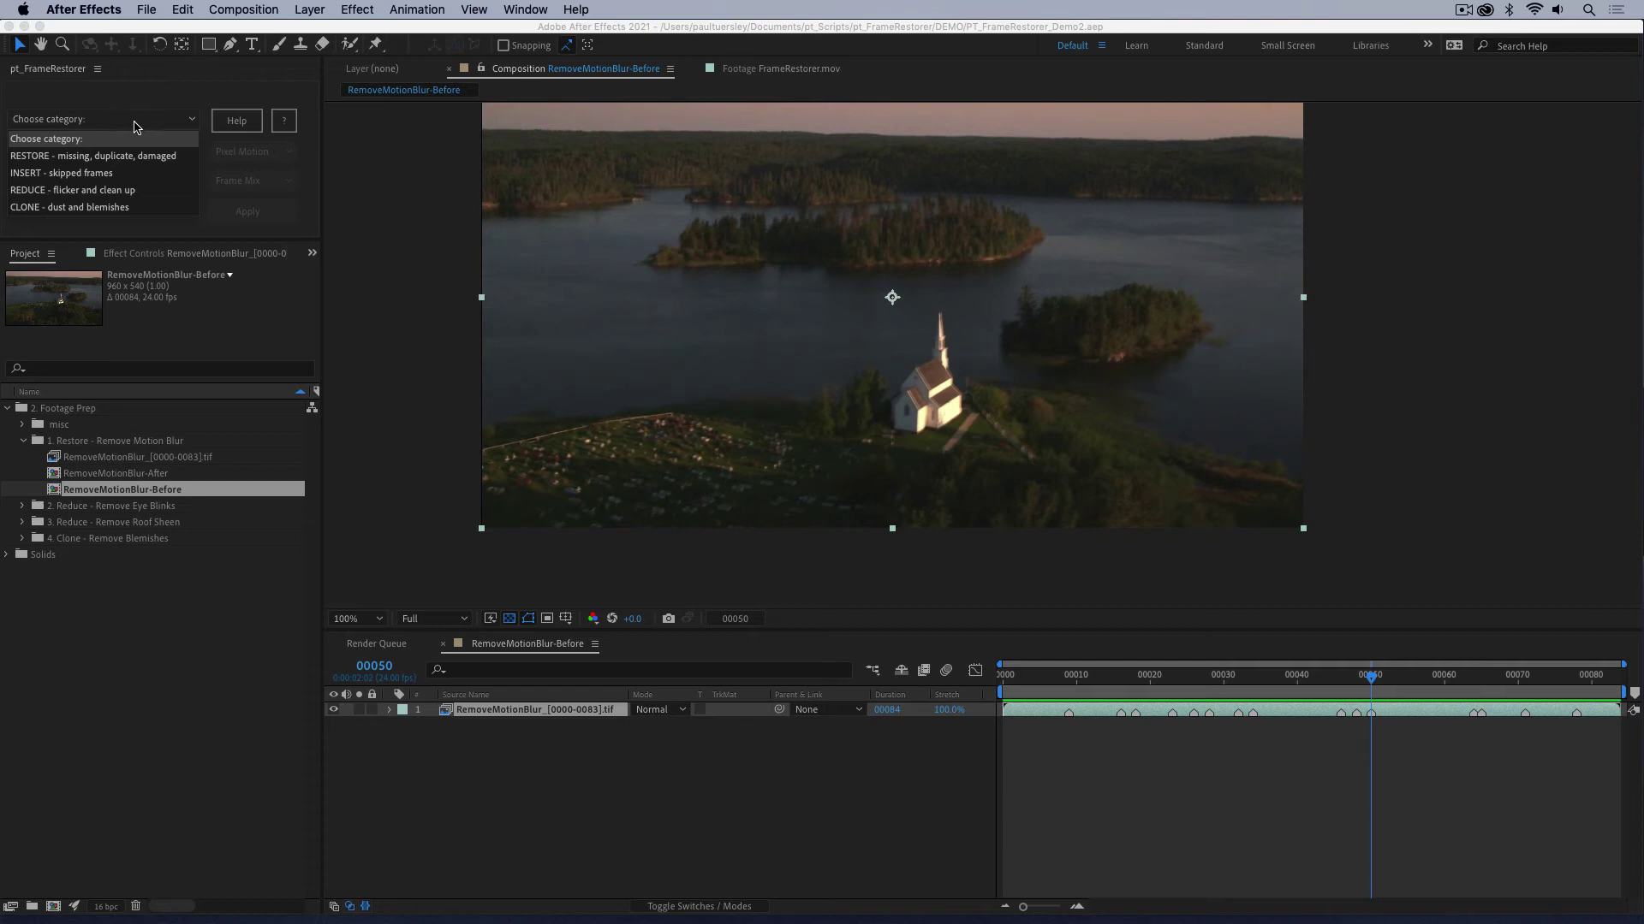
{"action": "left_click", "coordinate": [125, 190]}
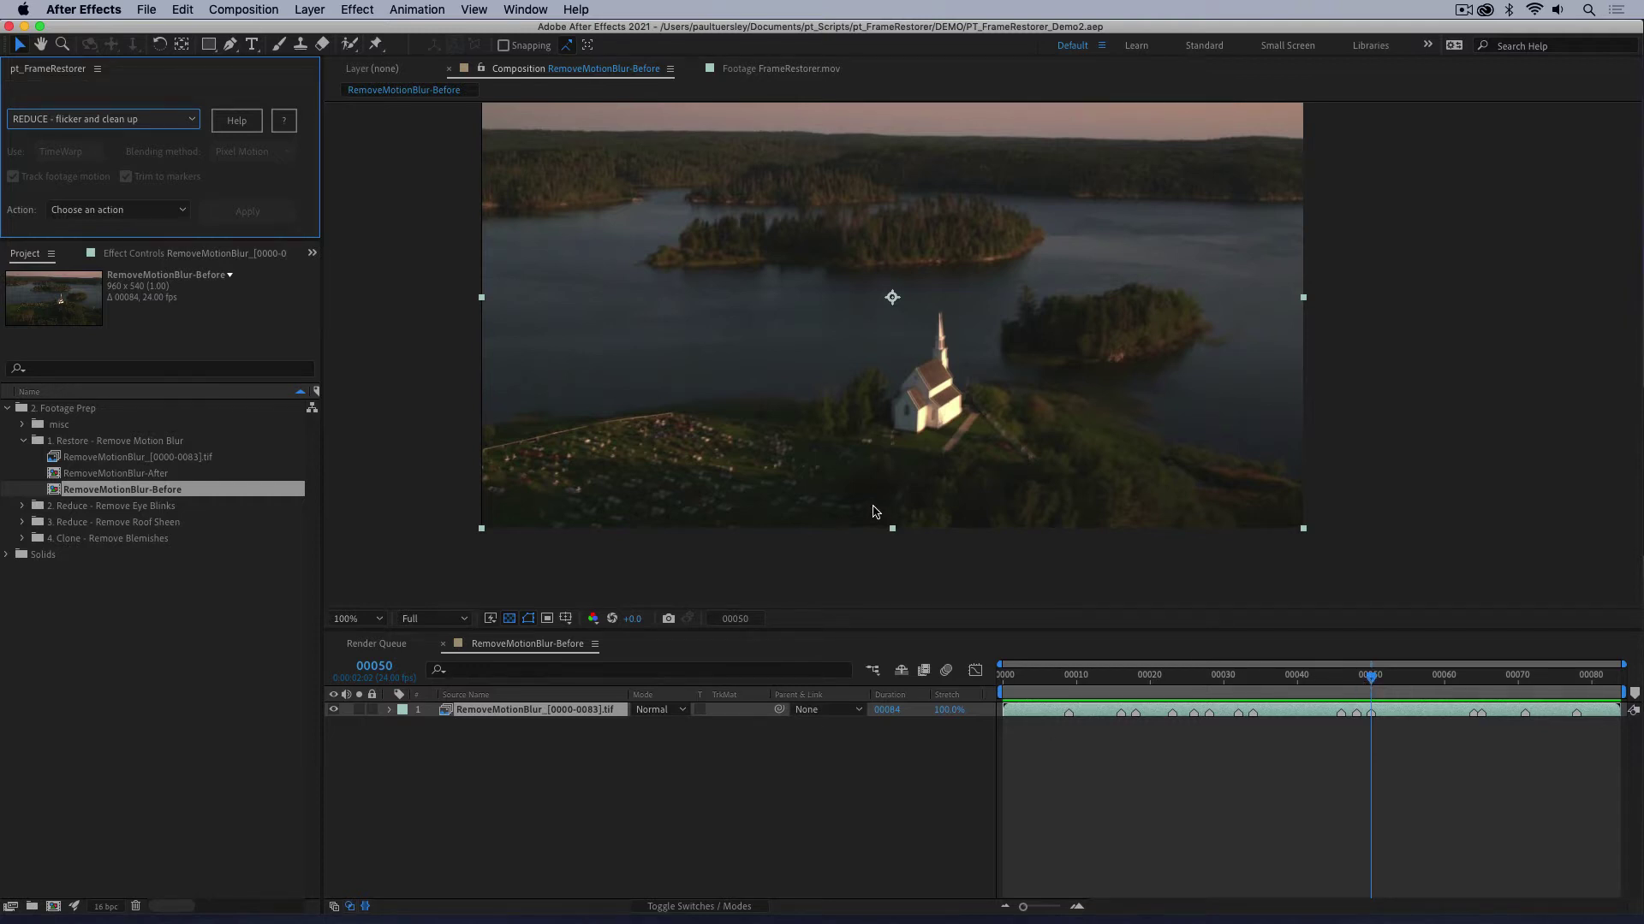
Step: Examine the frames around the layer markers at 200% and in playback, comparing sharp and blurred frames and finishing at frame 46
{"action": "key", "text": "period"}
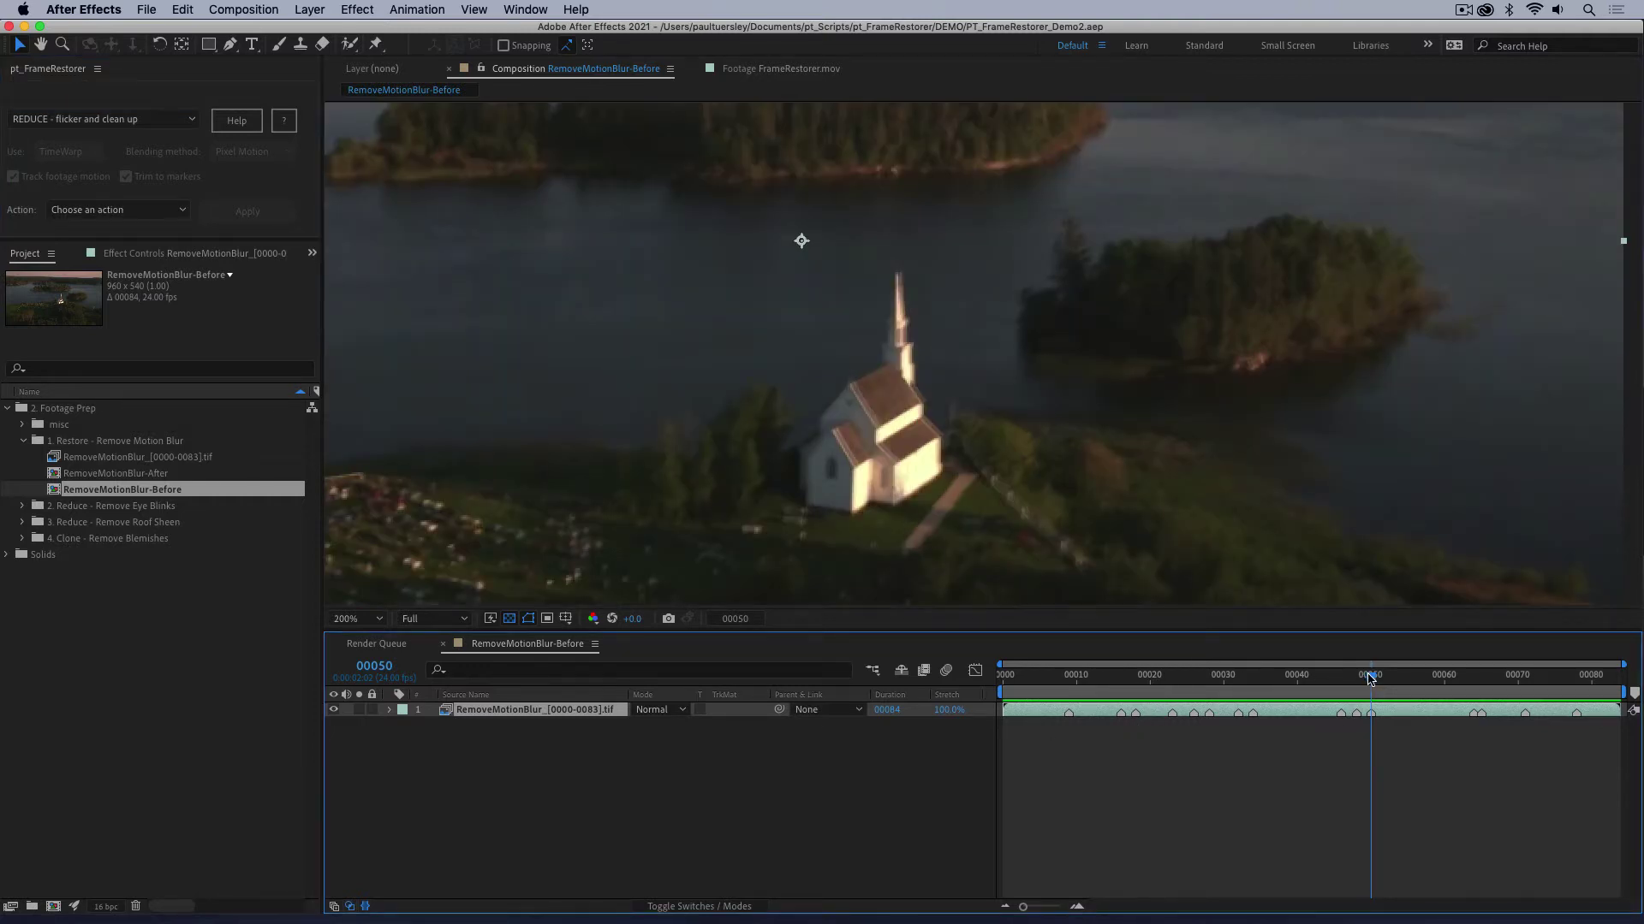
{"action": "left_click_drag", "start_coordinate": [1371, 678], "coordinate": [1363, 678]}
{"action": "key", "text": "space"}
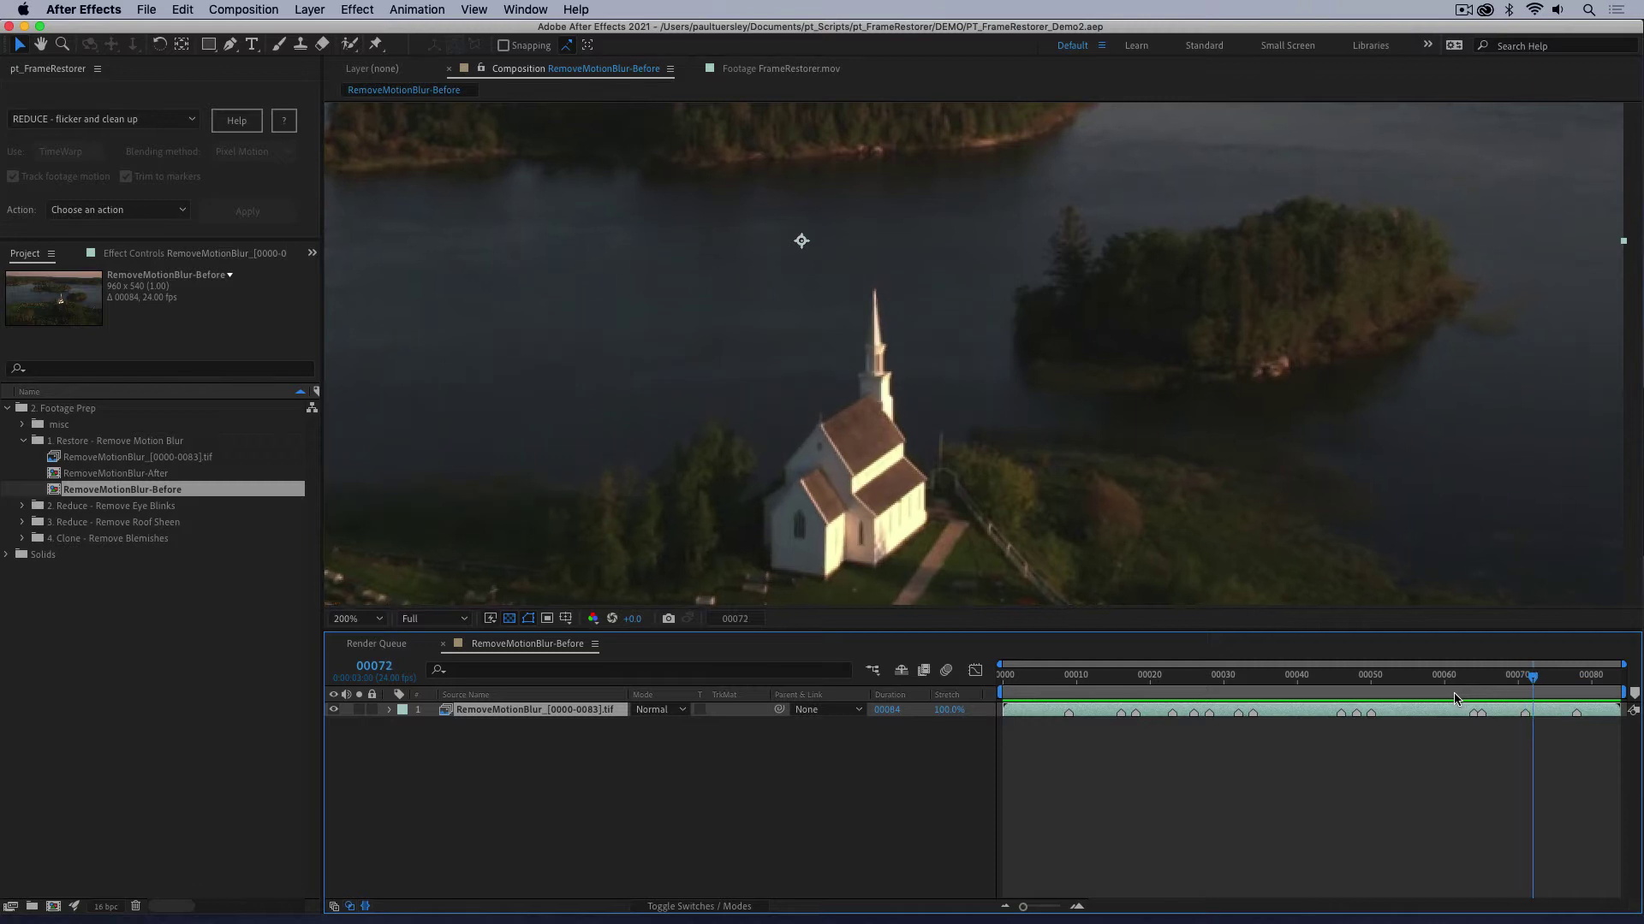
{"action": "key", "text": "comma"}
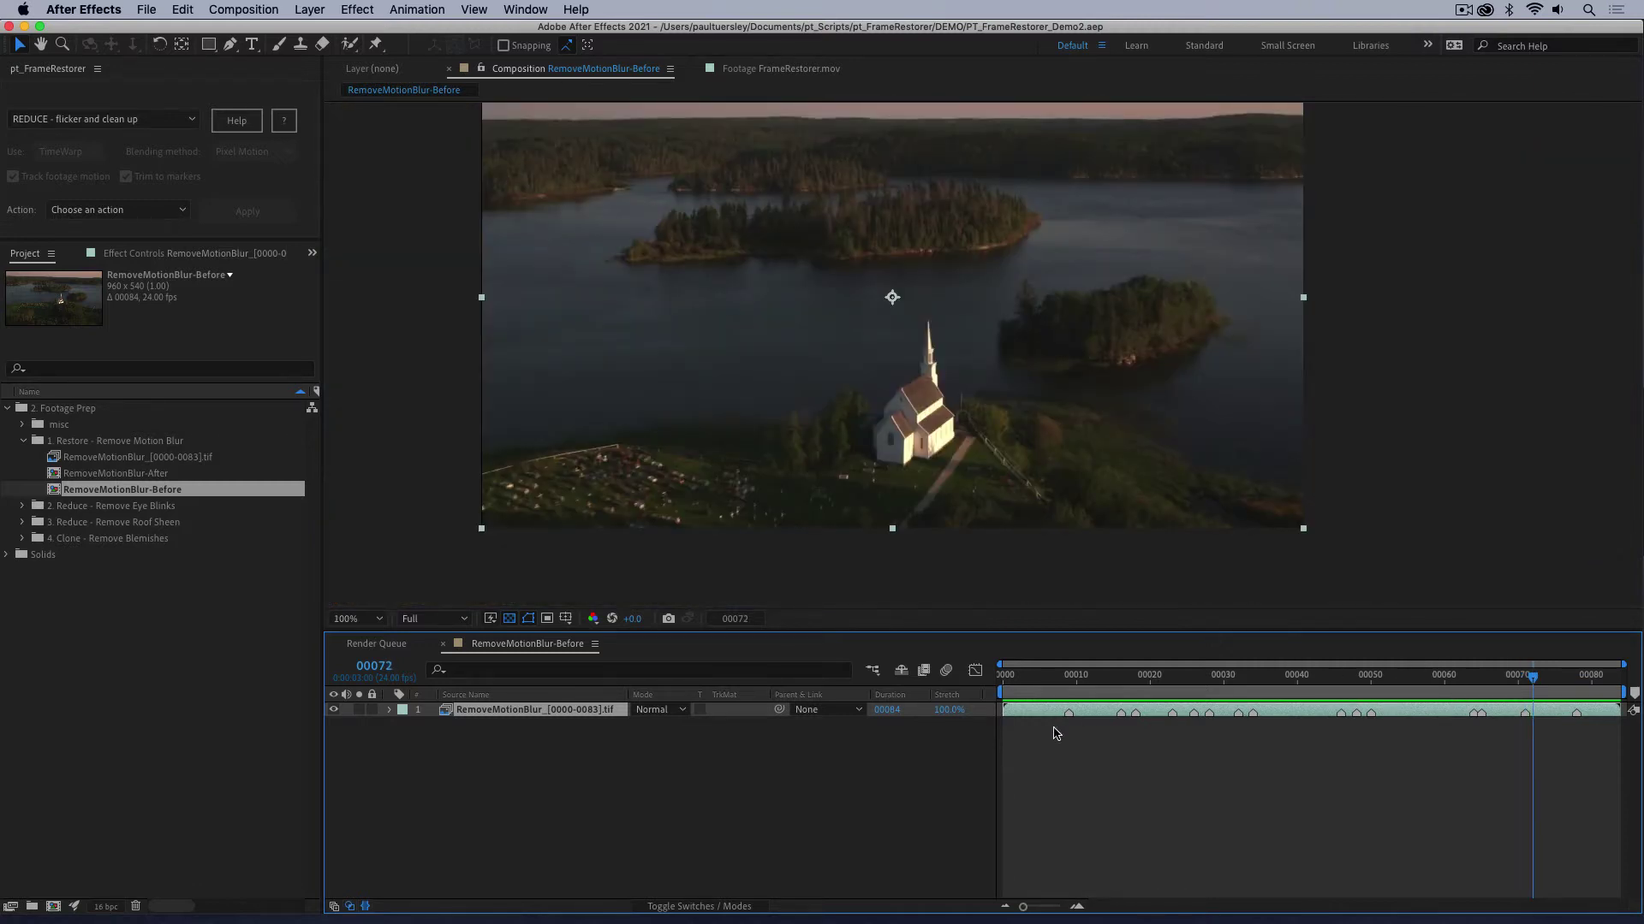
{"action": "key", "text": "space"}
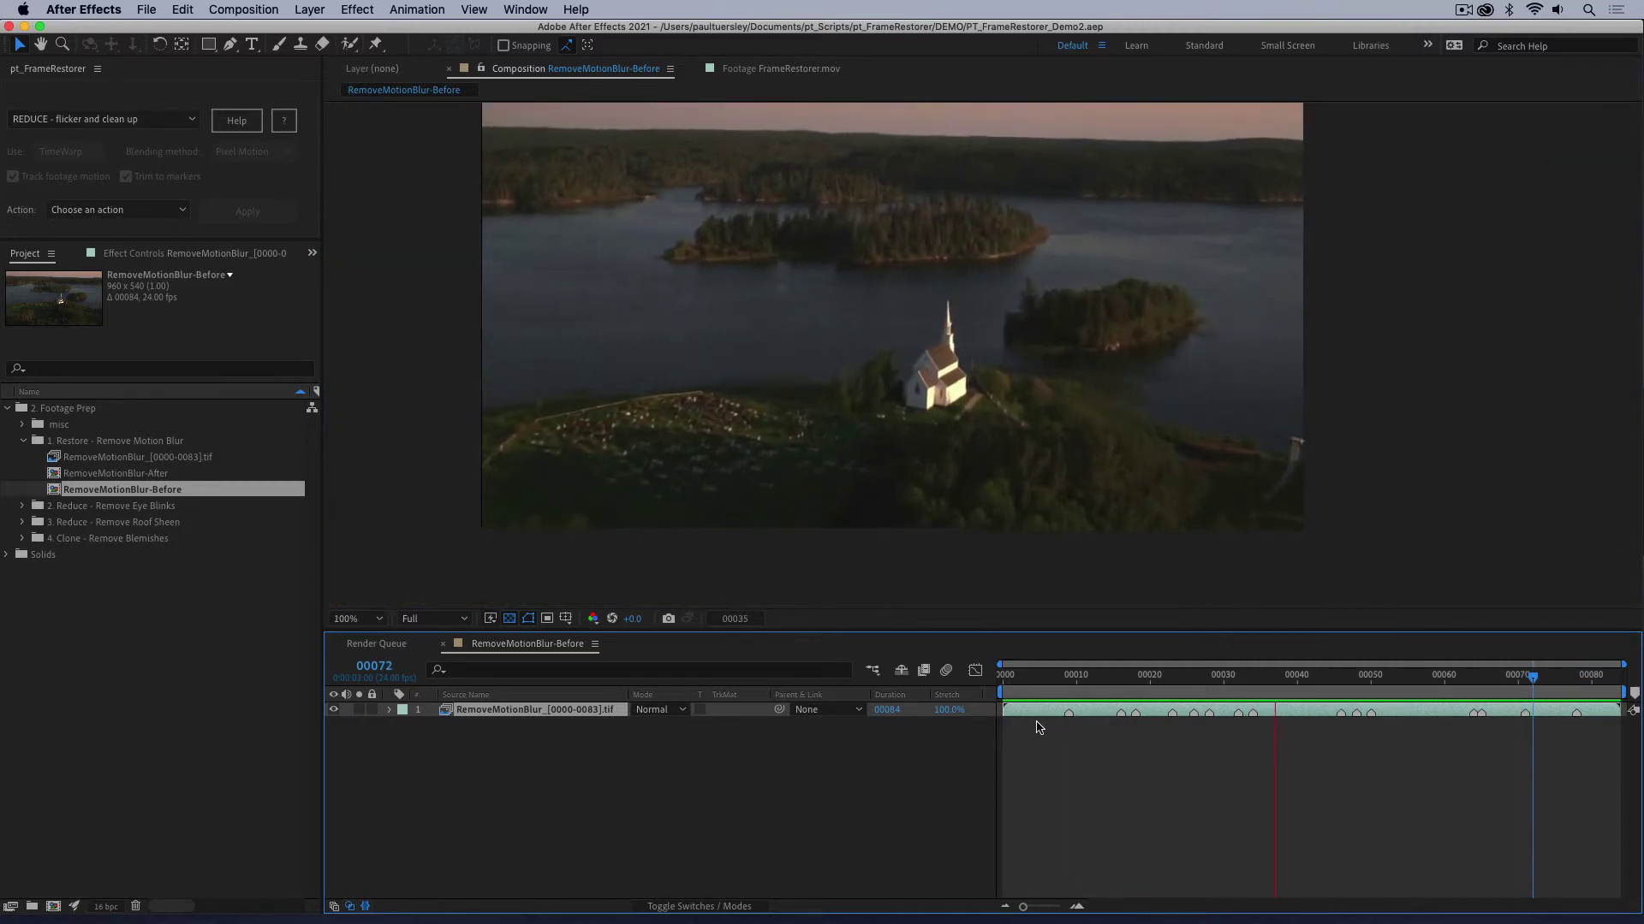
{"action": "key", "text": "space"}
{"action": "key", "text": "period"}
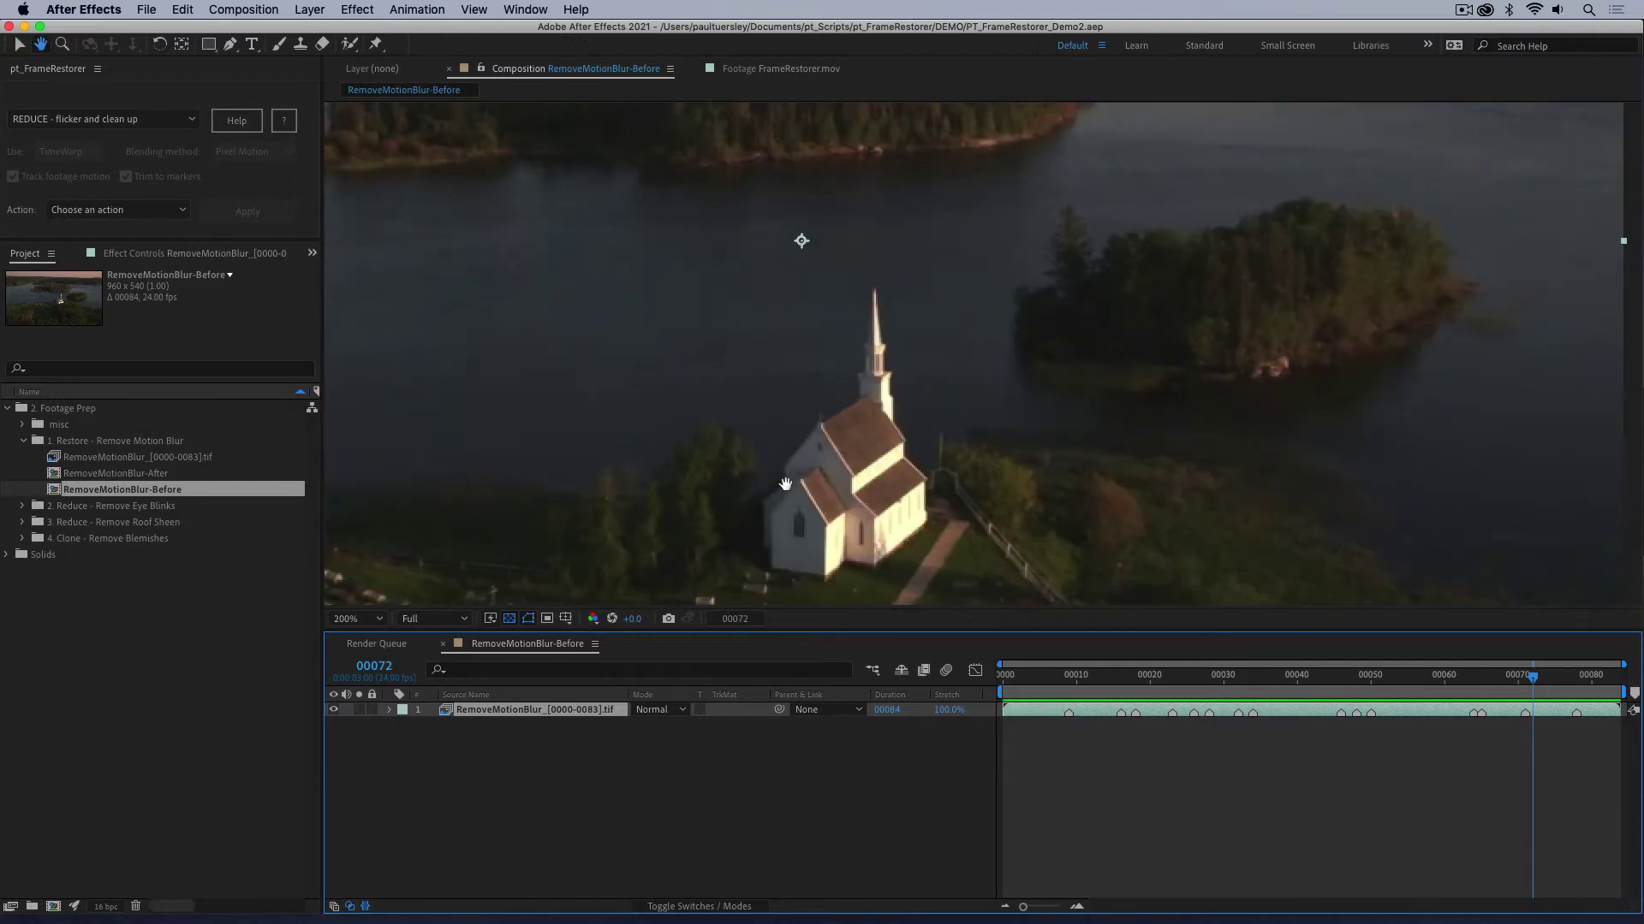
{"action": "key", "text": "space"}
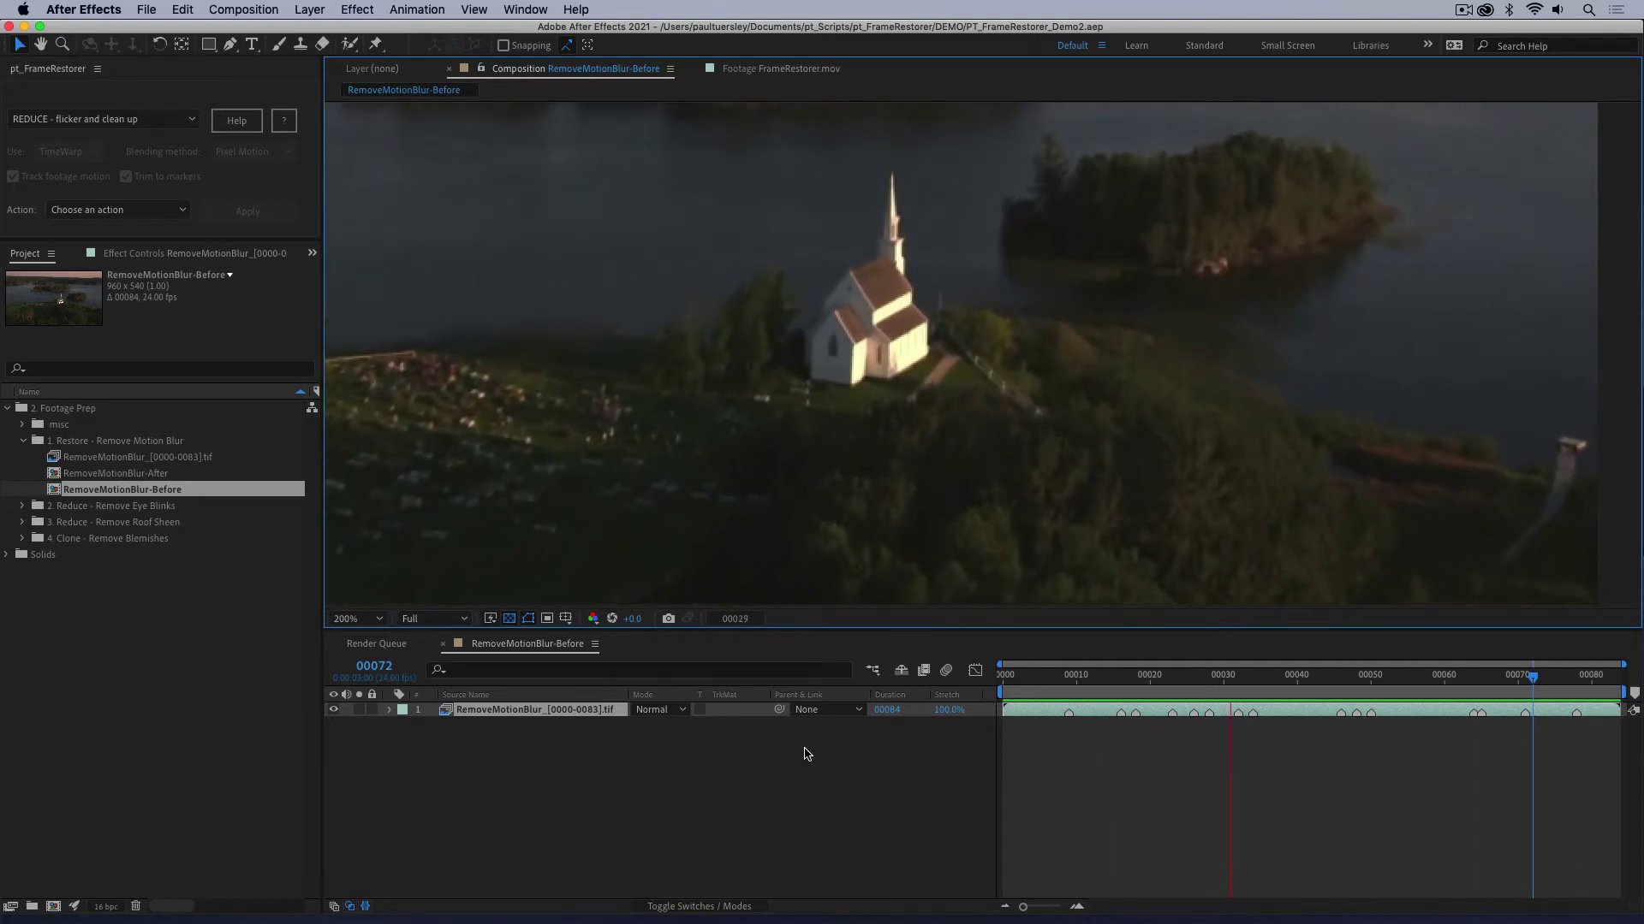
{"action": "key", "text": "space"}
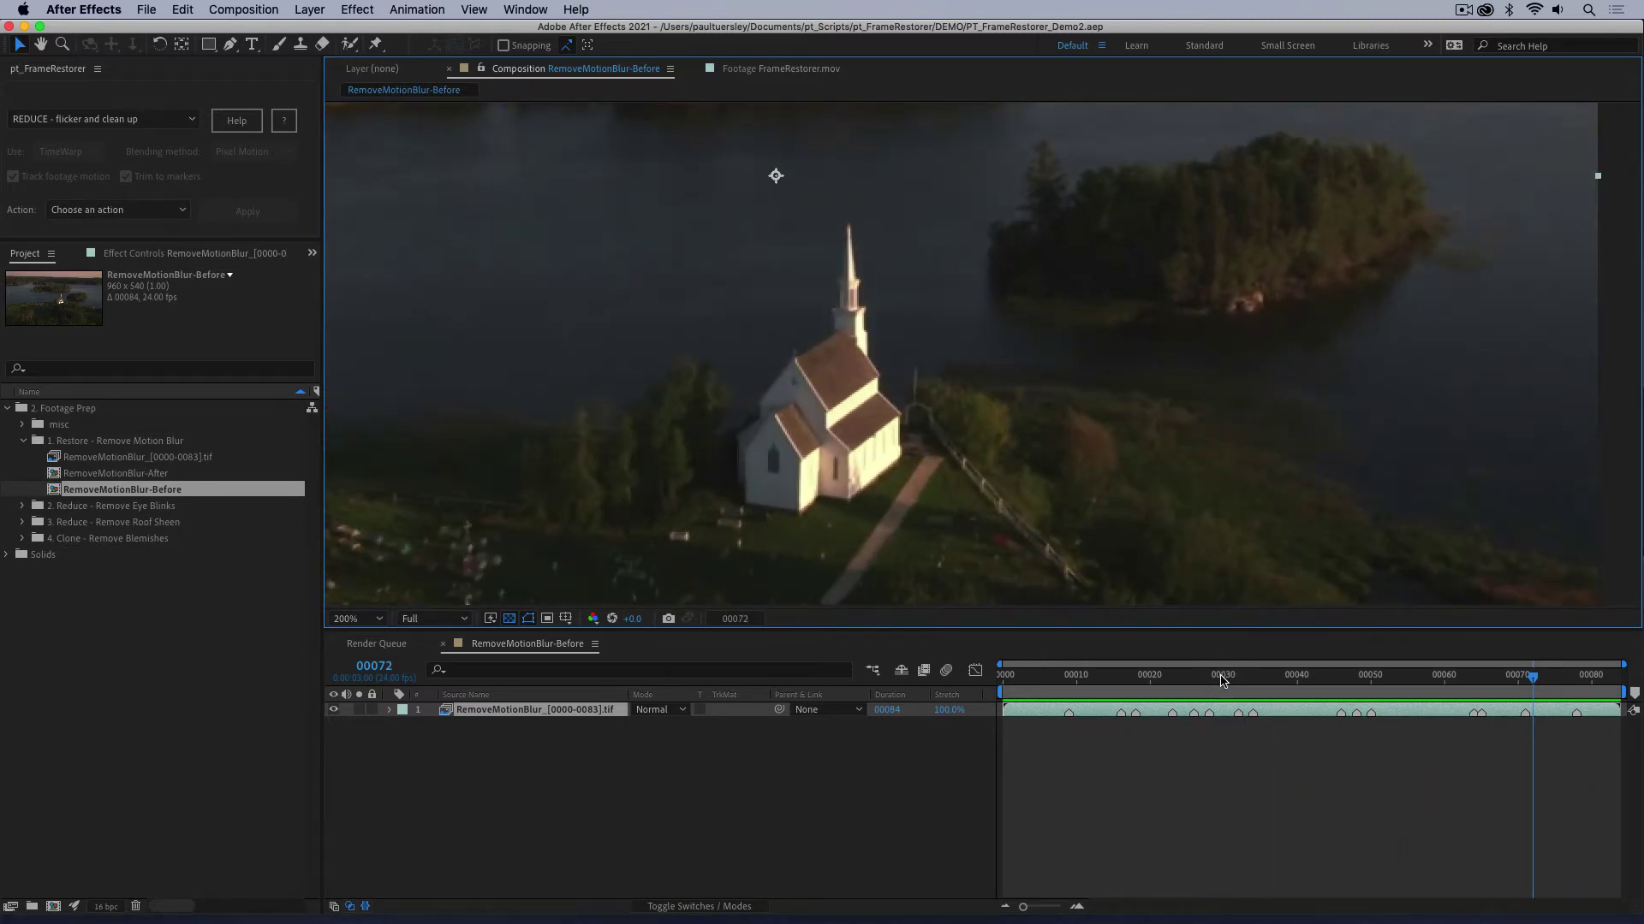
{"action": "left_click_drag", "start_coordinate": [1222, 679], "coordinate": [1343, 668]}
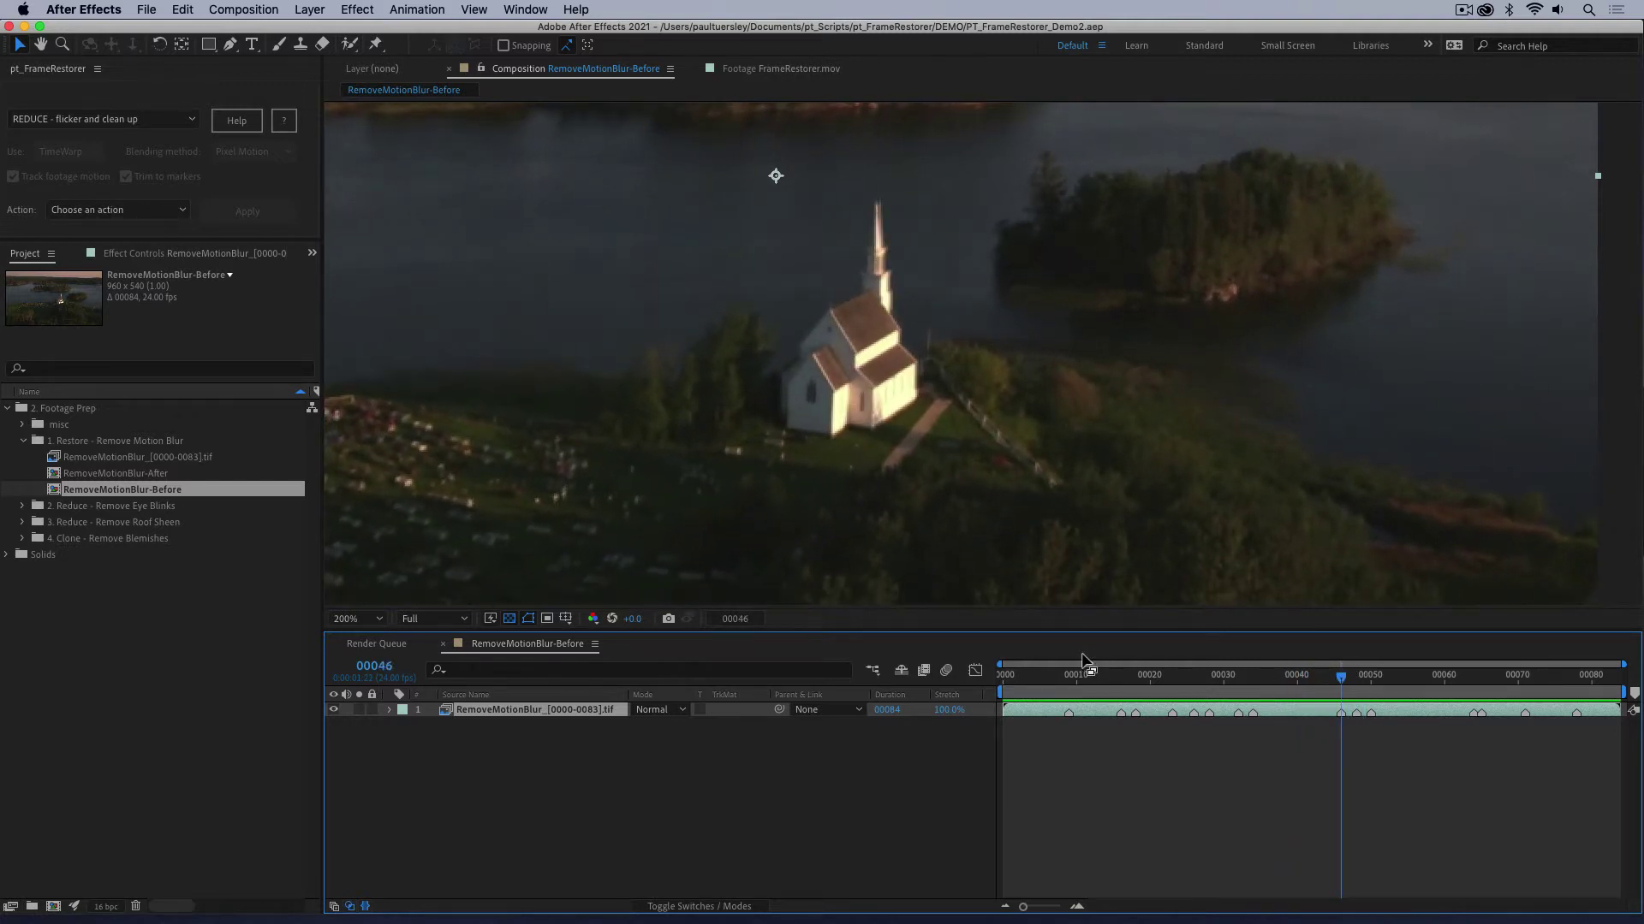
{"action": "key", "text": "comma"}
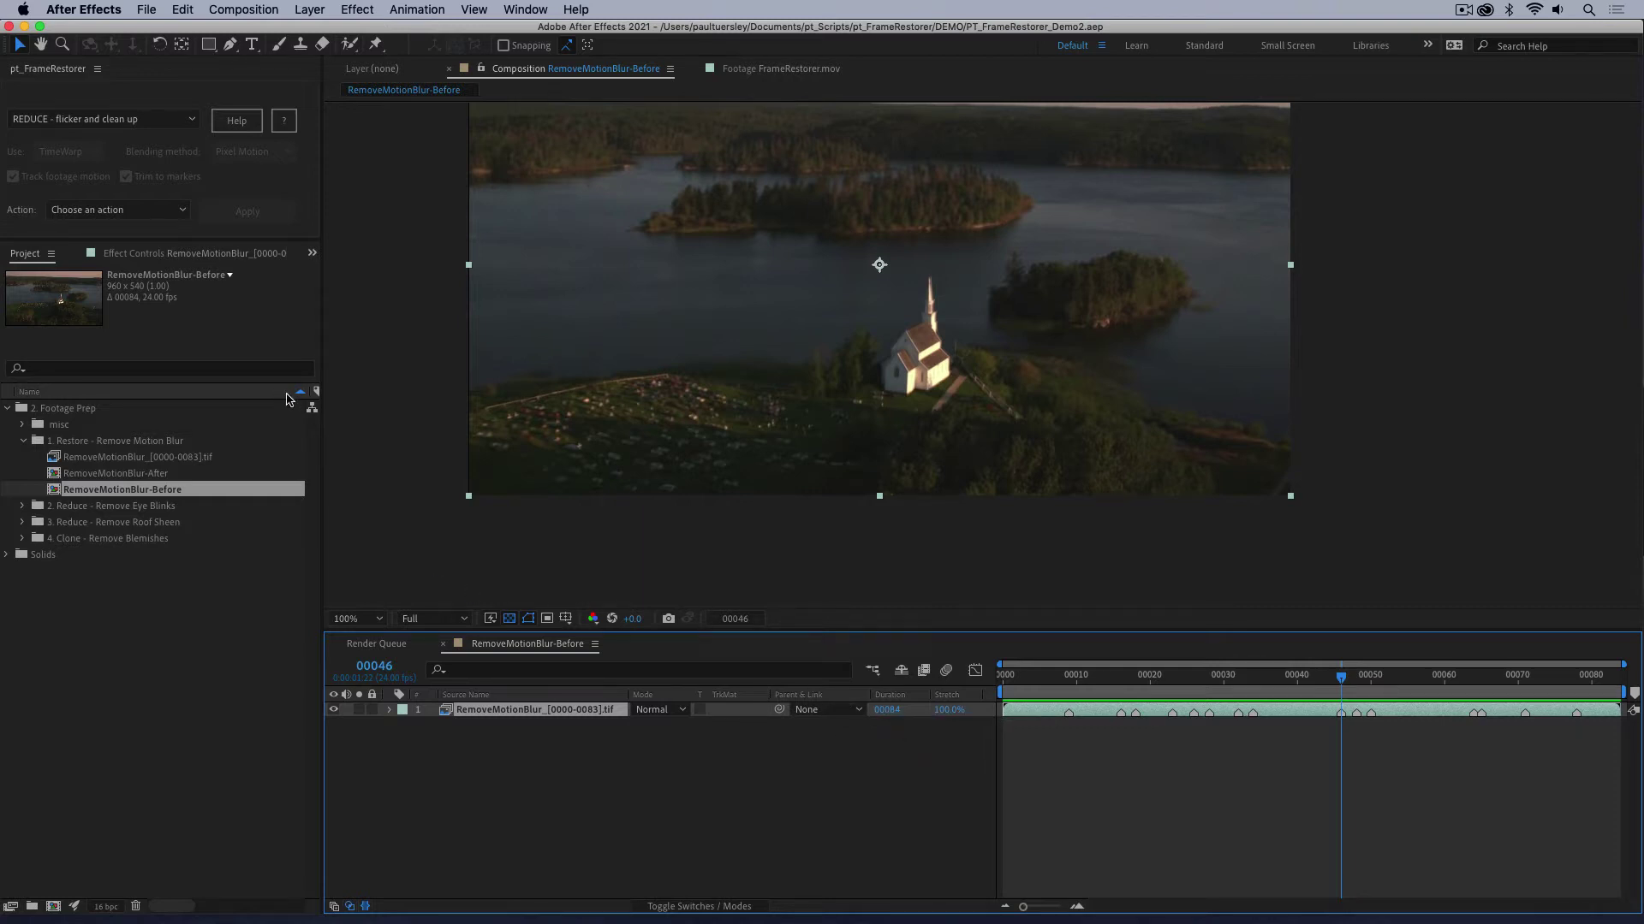
Step: Set the pt_FrameRestorer category to "RESTORE - missing, duplicate, damaged" and the action to "Restore marked frames"
{"action": "left_click", "coordinate": [111, 126]}
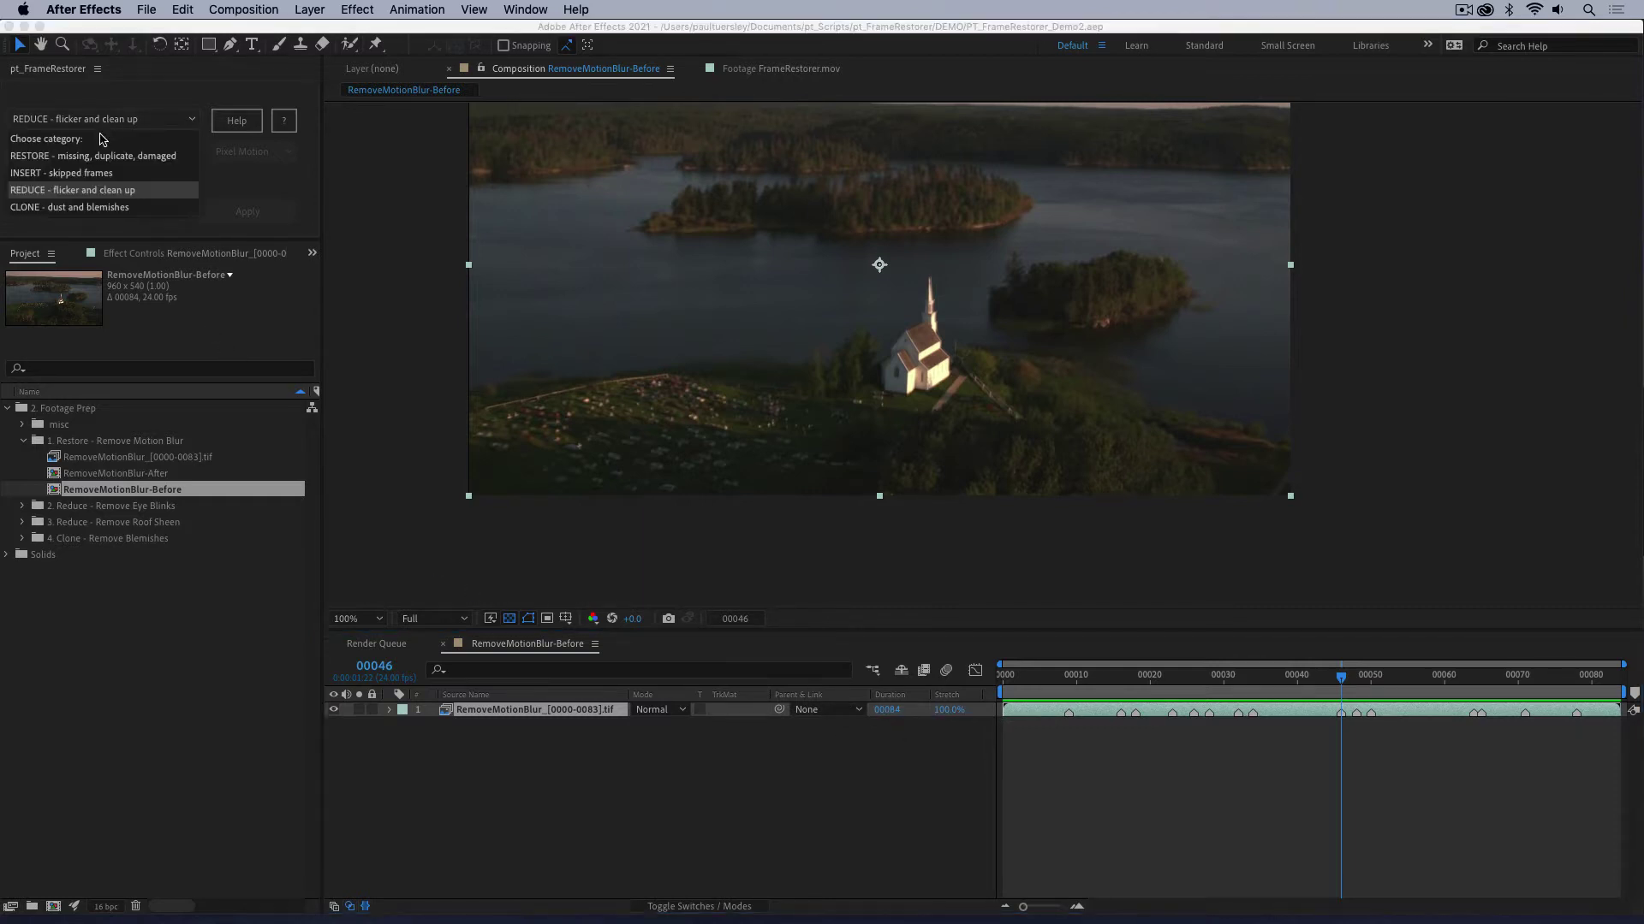
{"action": "left_click", "coordinate": [114, 154]}
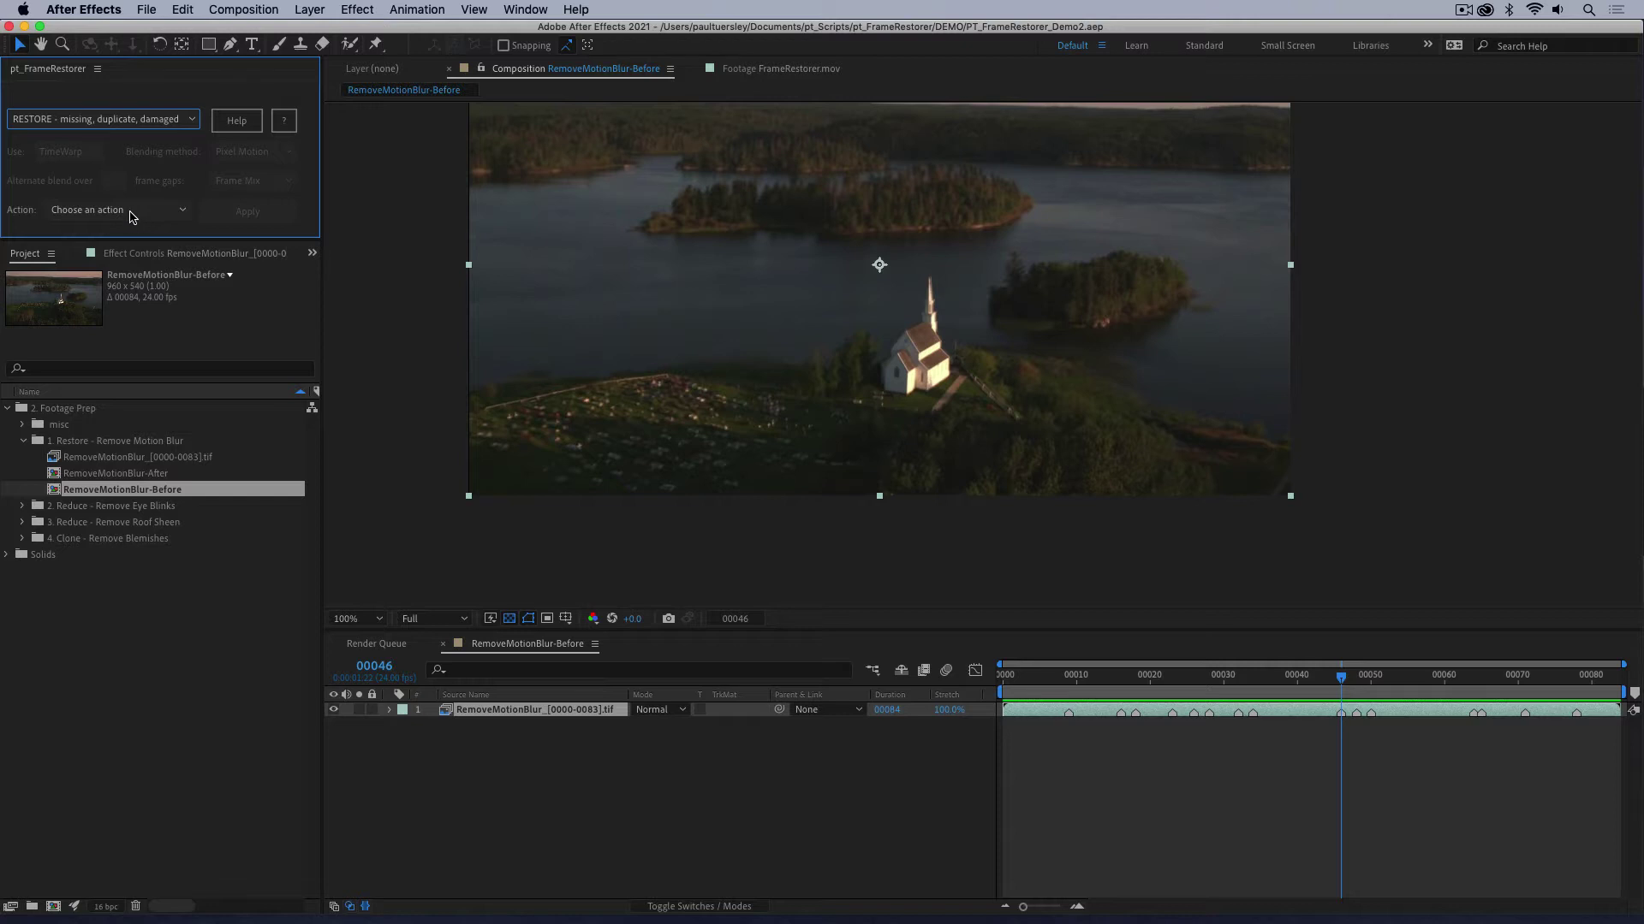
{"action": "left_click", "coordinate": [135, 216]}
{"action": "left_click", "coordinate": [134, 270]}
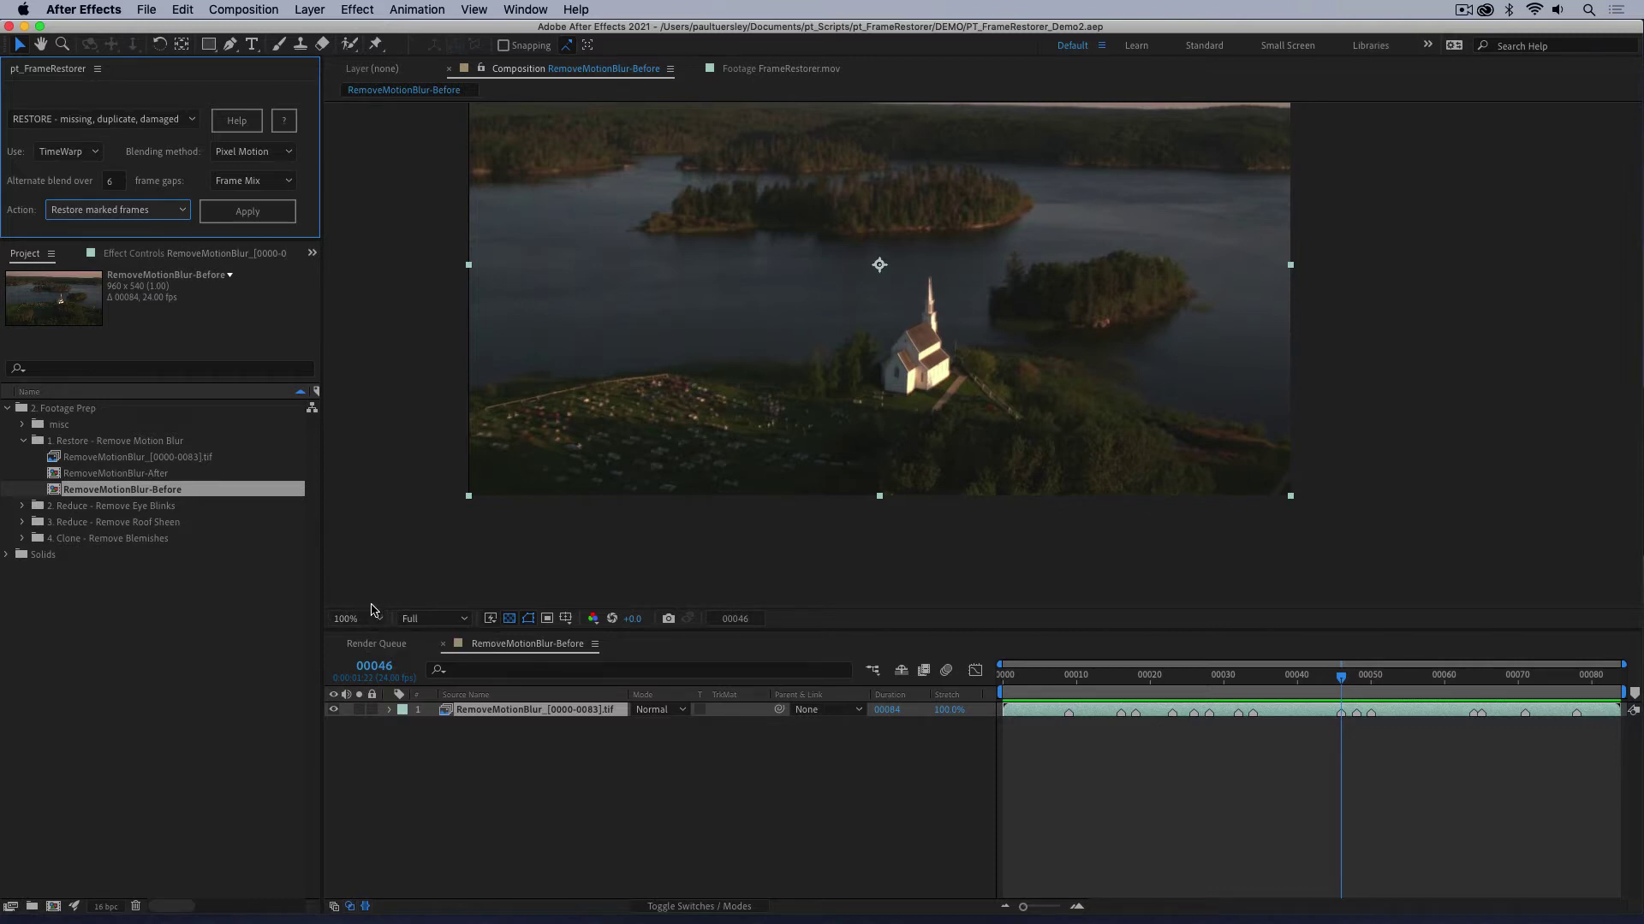
{"action": "key", "text": "space"}
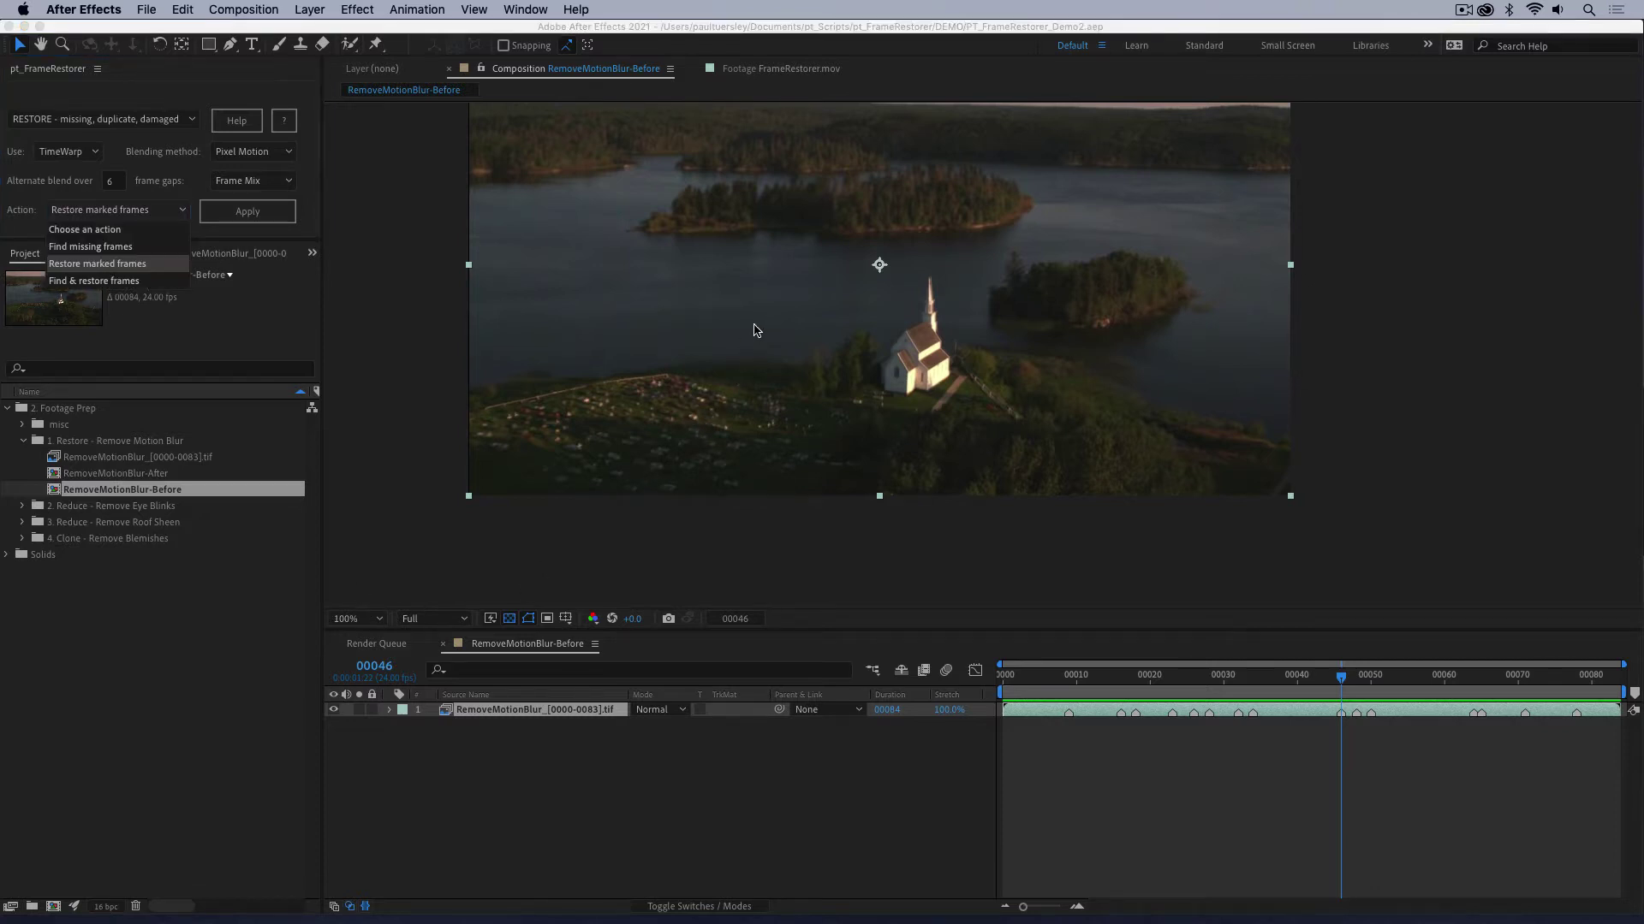
{"action": "key", "text": "Escape"}
Step: Apply the marked-frame restoration to the selected footage layer using TimeWarp with Pixel Motion blending
{"action": "key", "text": "h"}
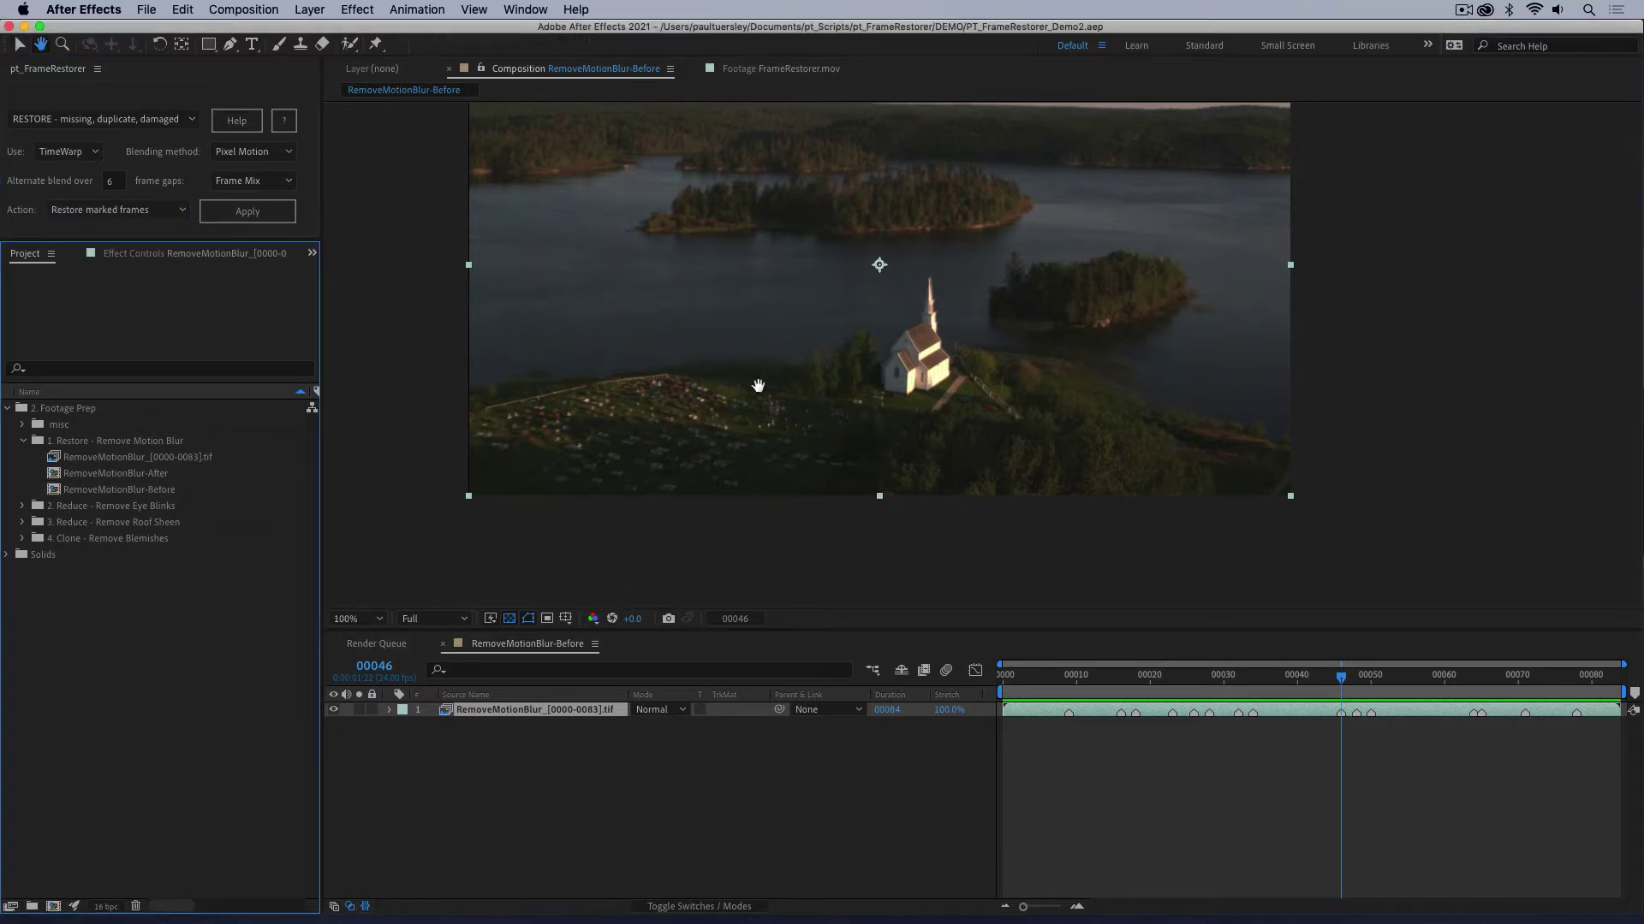
{"action": "left_click_drag", "start_coordinate": [752, 381], "coordinate": [767, 439]}
{"action": "key", "text": "v"}
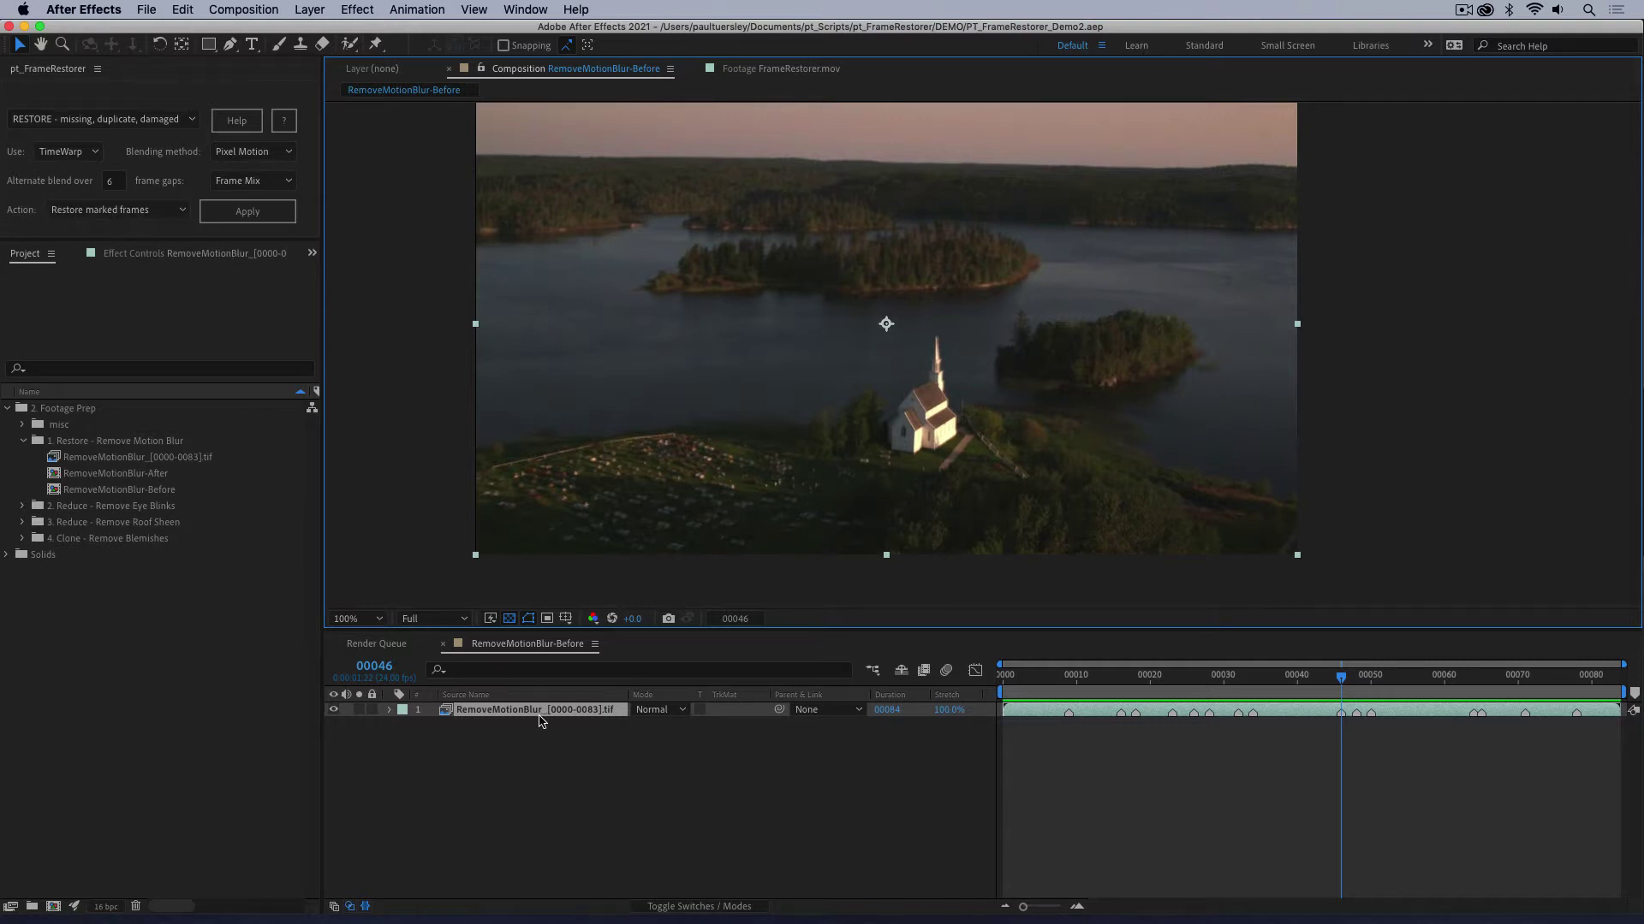
{"action": "left_click", "coordinate": [261, 213]}
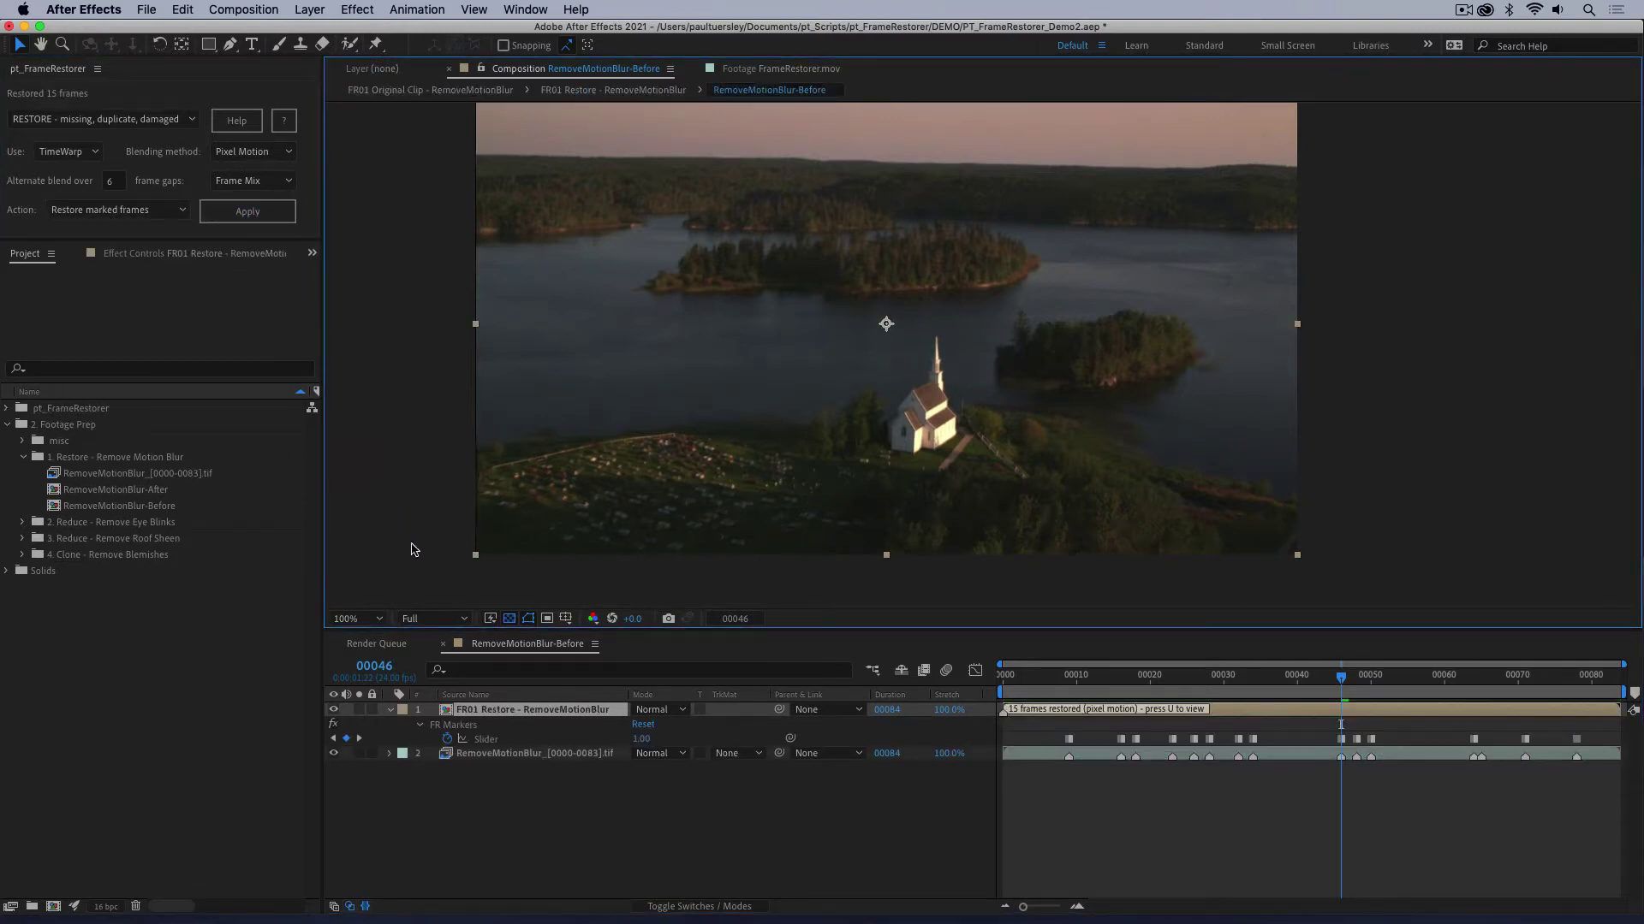
Step: Deselect the layers and preview the restored clip to check the motion blur removal
{"action": "left_click", "coordinate": [612, 814]}
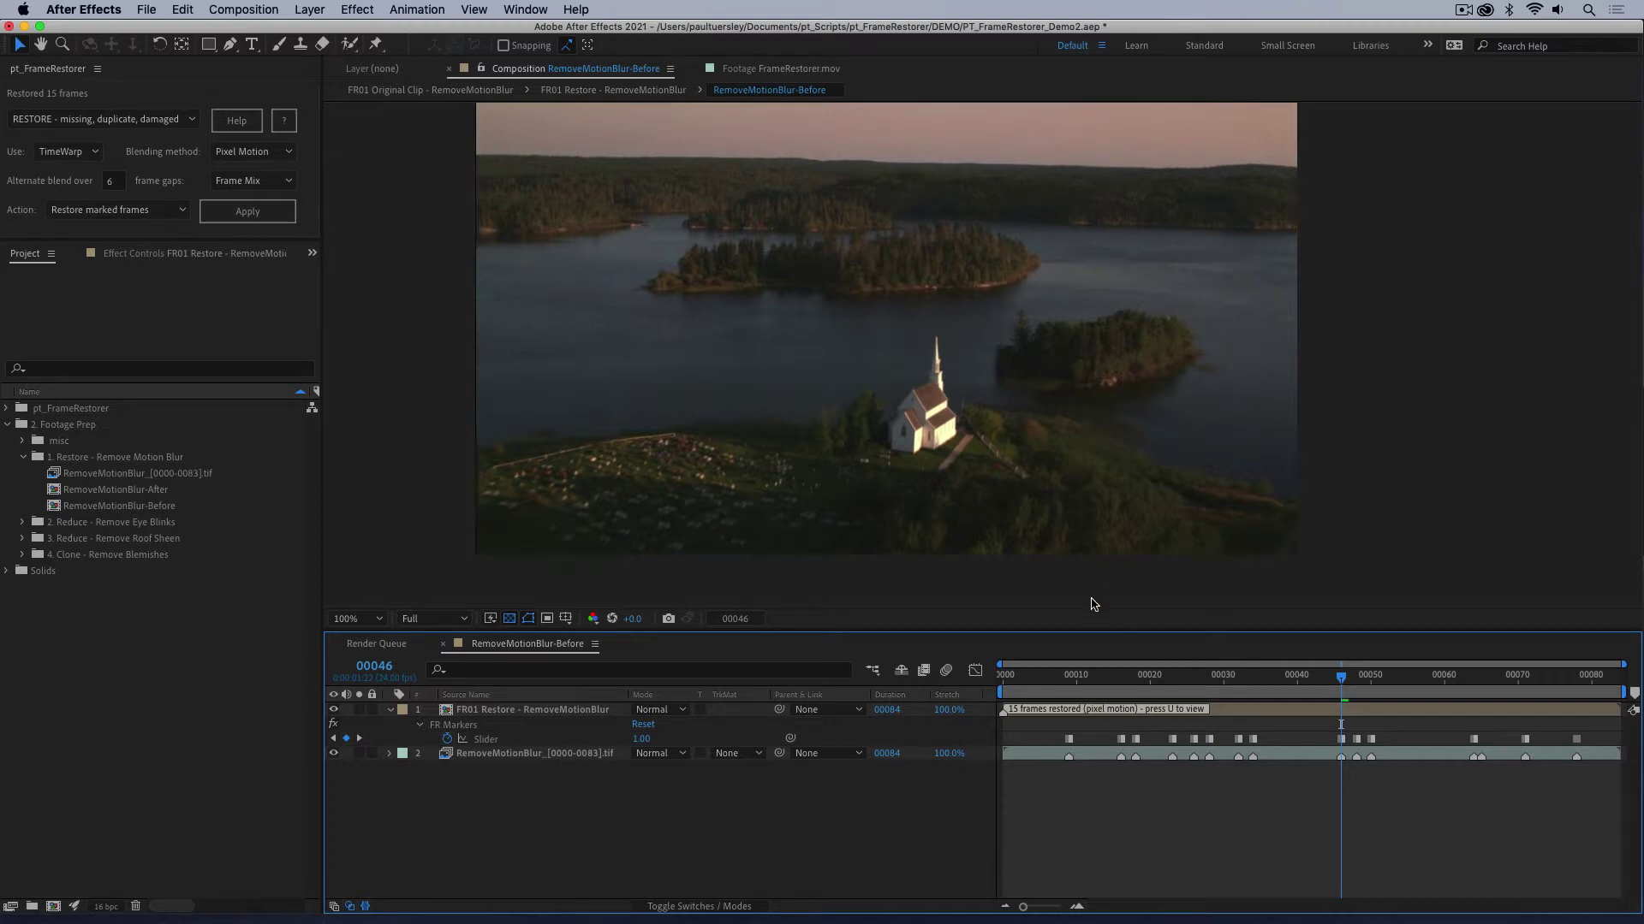
{"action": "key", "text": "space"}
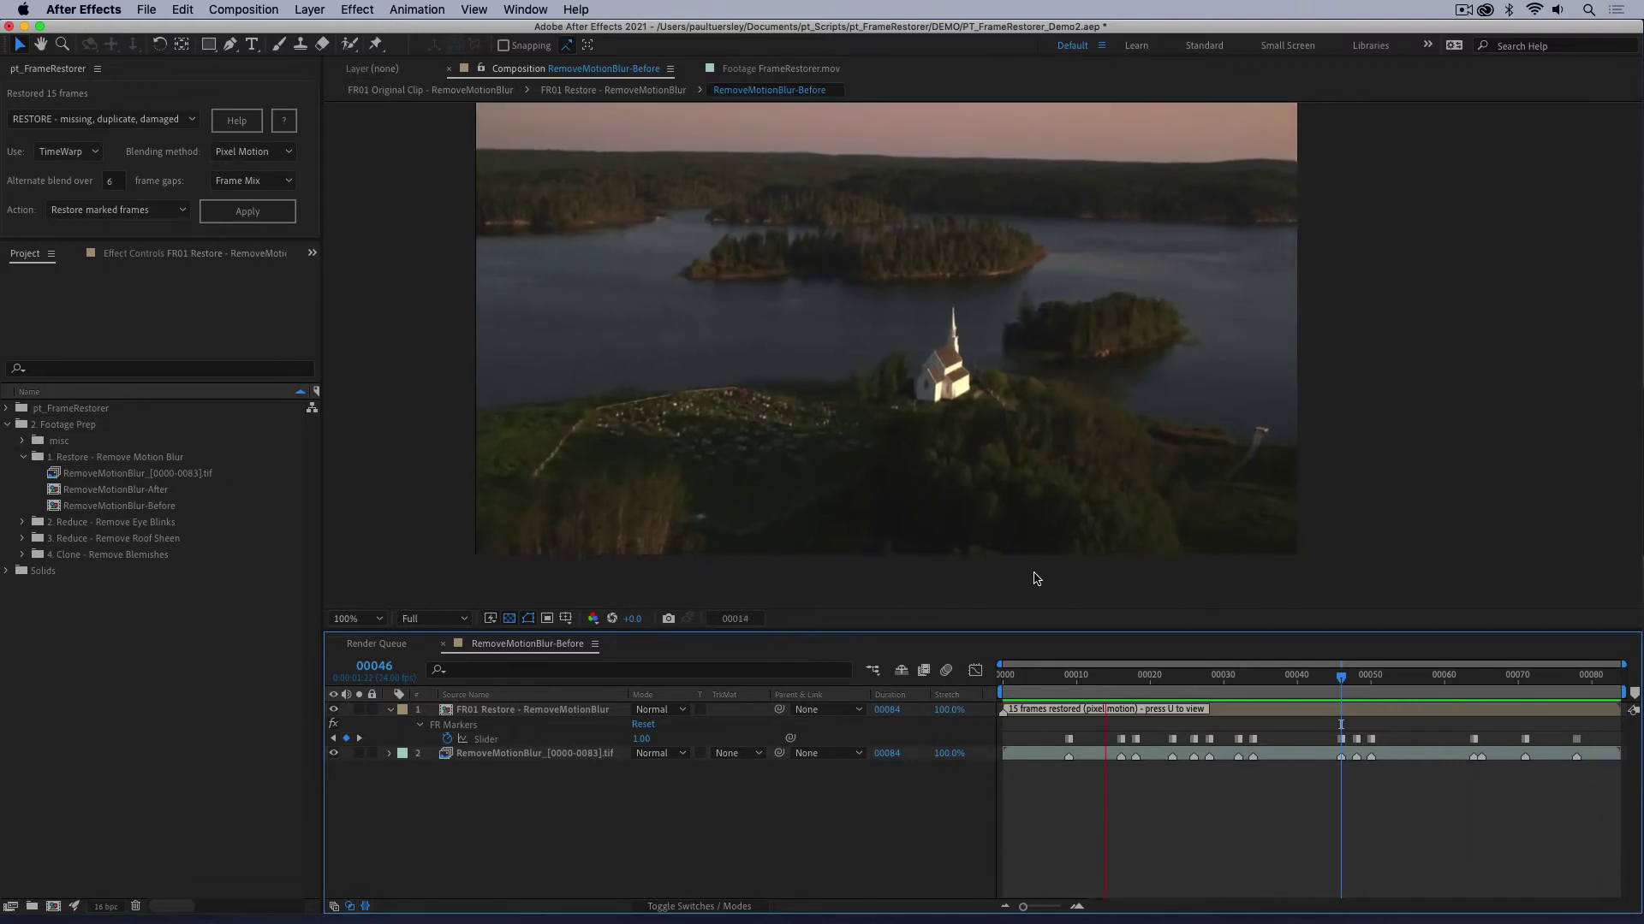
{"action": "key", "text": "space"}
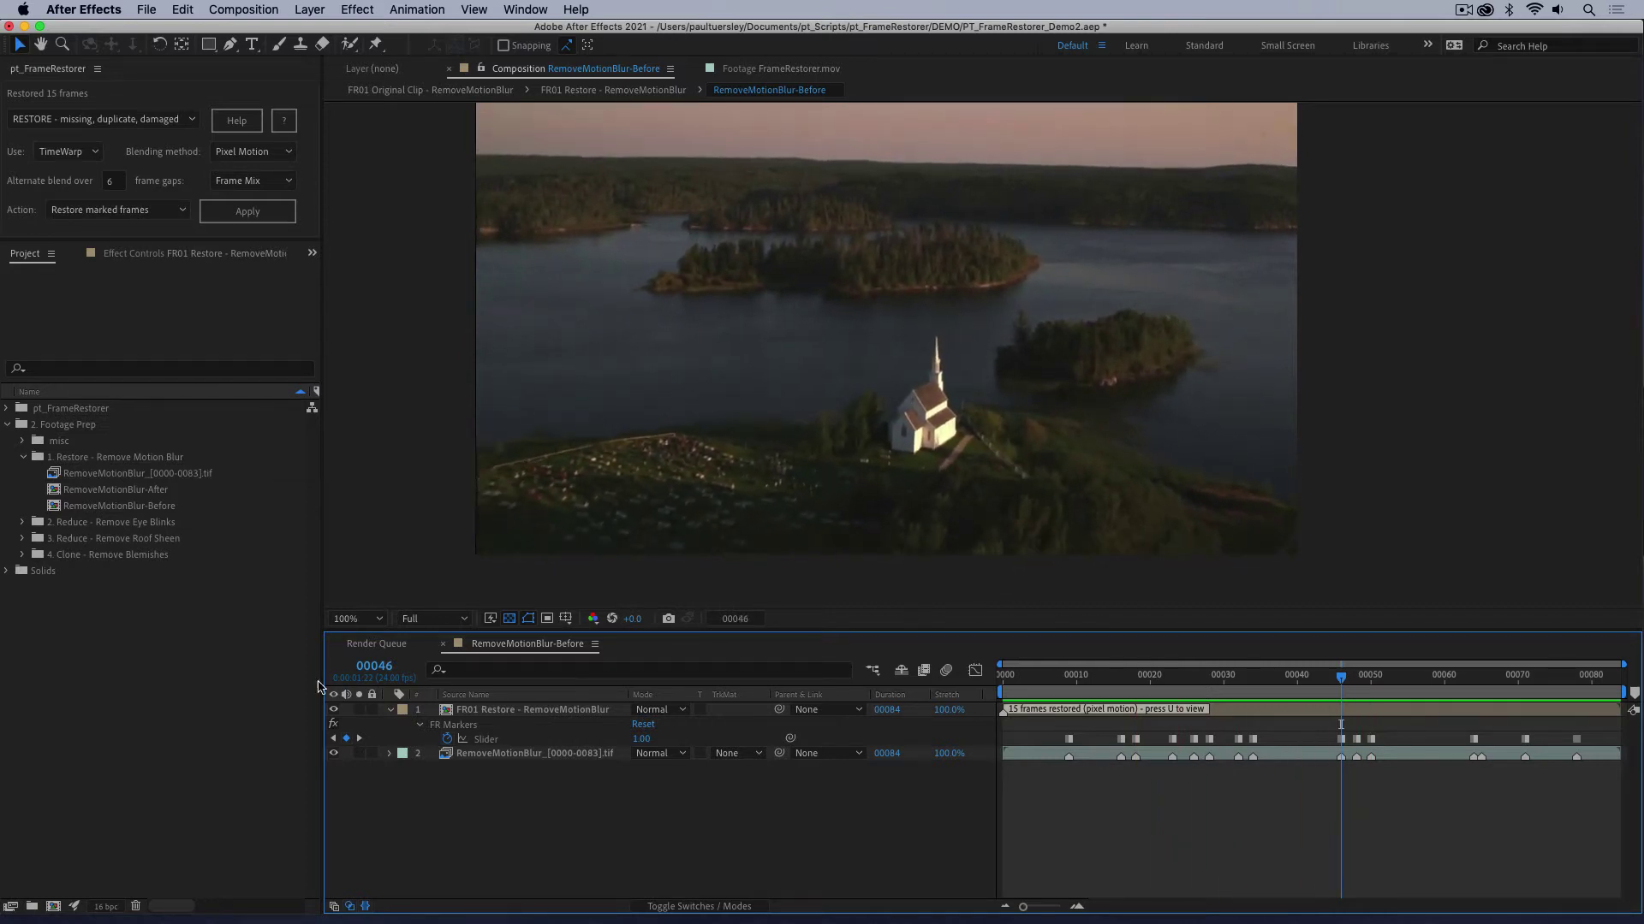
Step: Create a new composition from RemoveEyeBlinks.mov in the "2. Reduce - Remove Eye Blinks" folder
{"action": "left_click", "coordinate": [169, 642]}
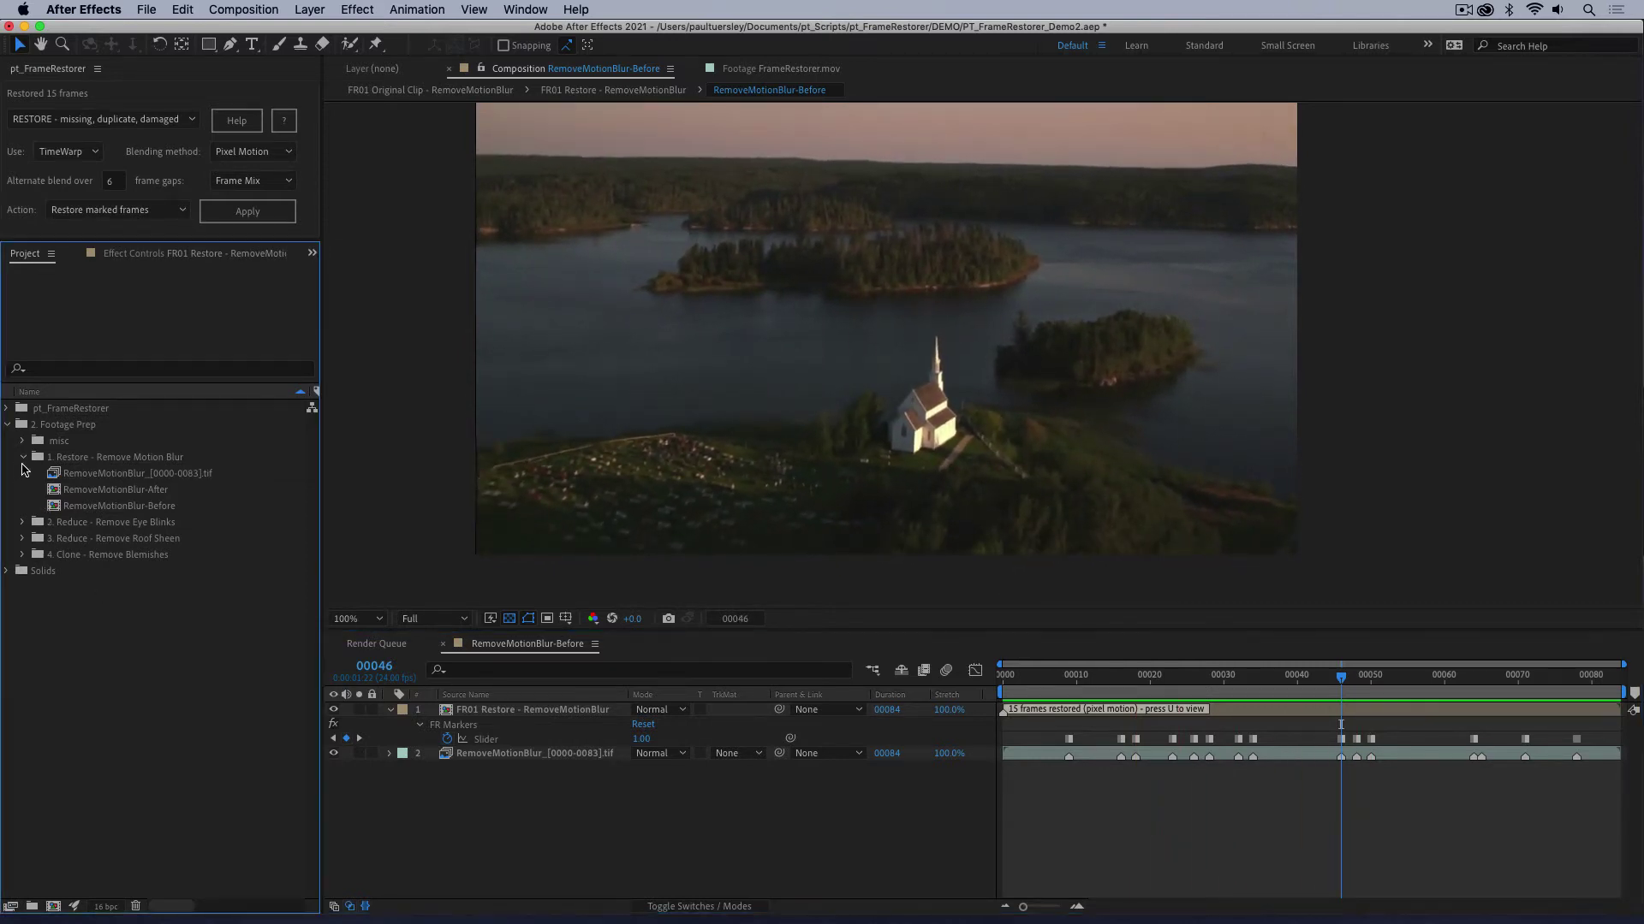
{"action": "left_click", "coordinate": [23, 457]}
{"action": "left_click", "coordinate": [23, 473]}
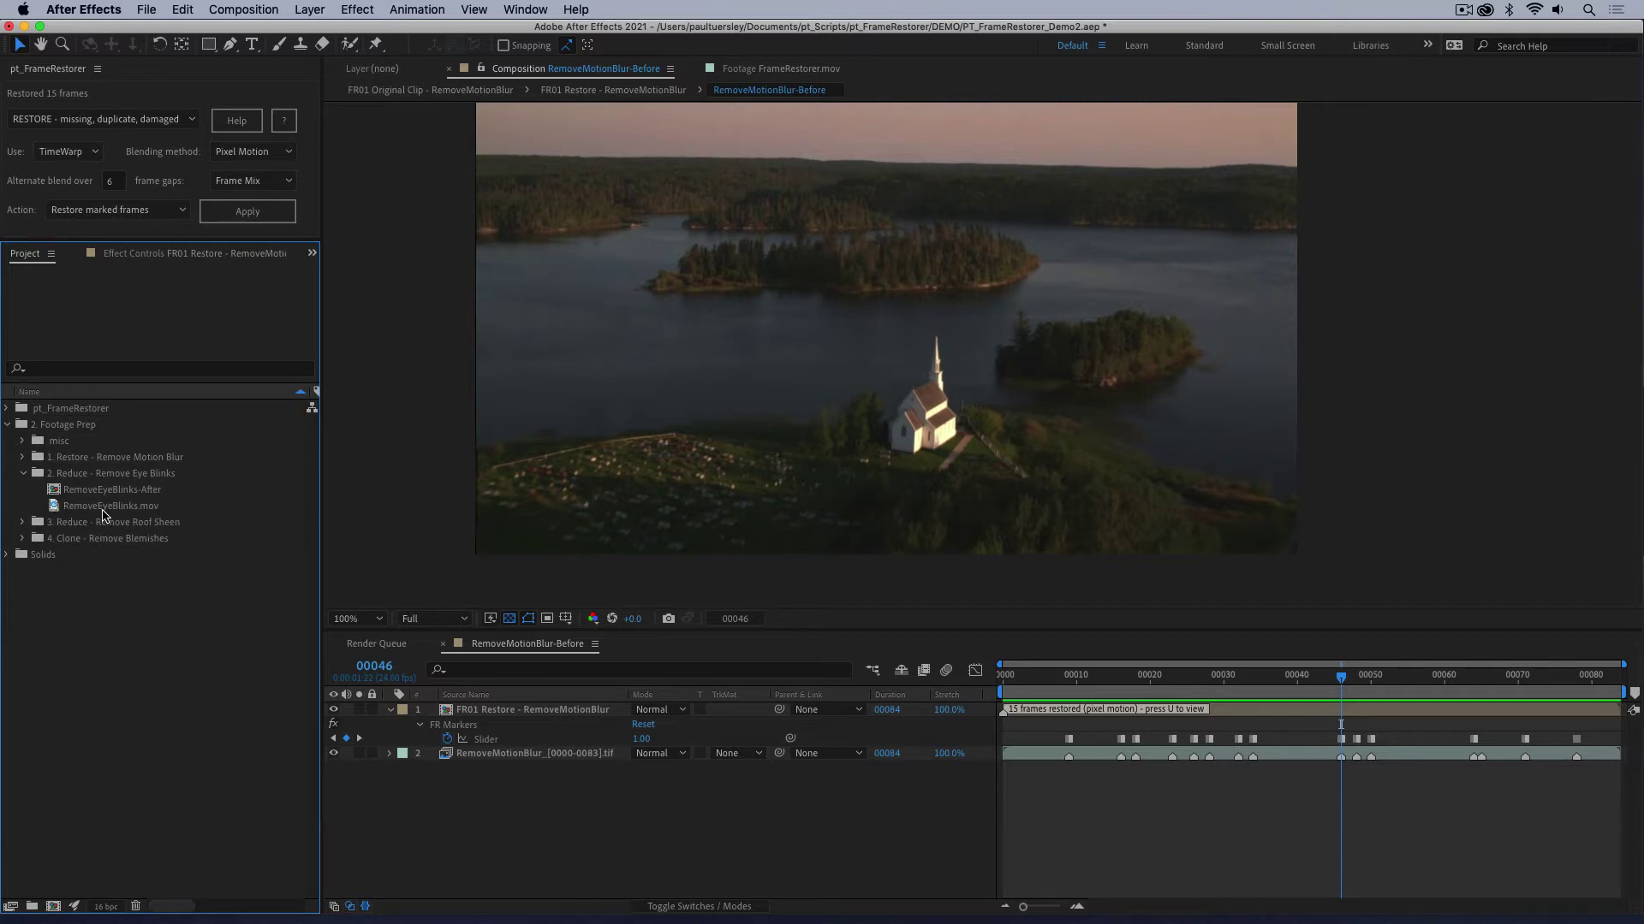
{"action": "left_click_drag", "start_coordinate": [111, 512], "coordinate": [54, 906]}
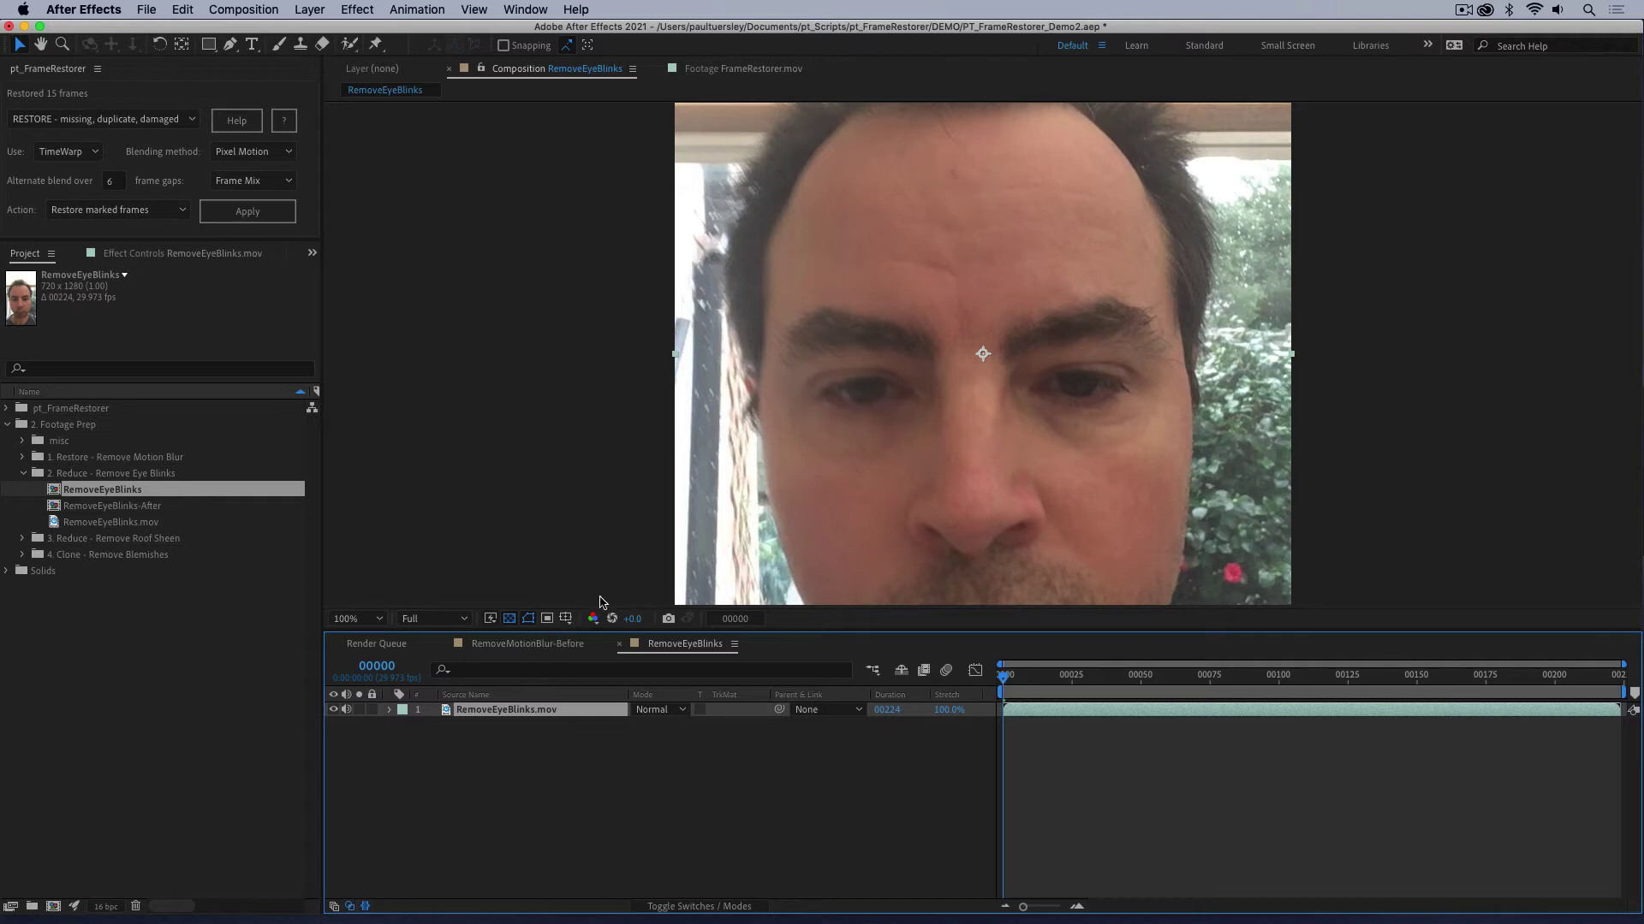
{"action": "key", "text": "comma"}
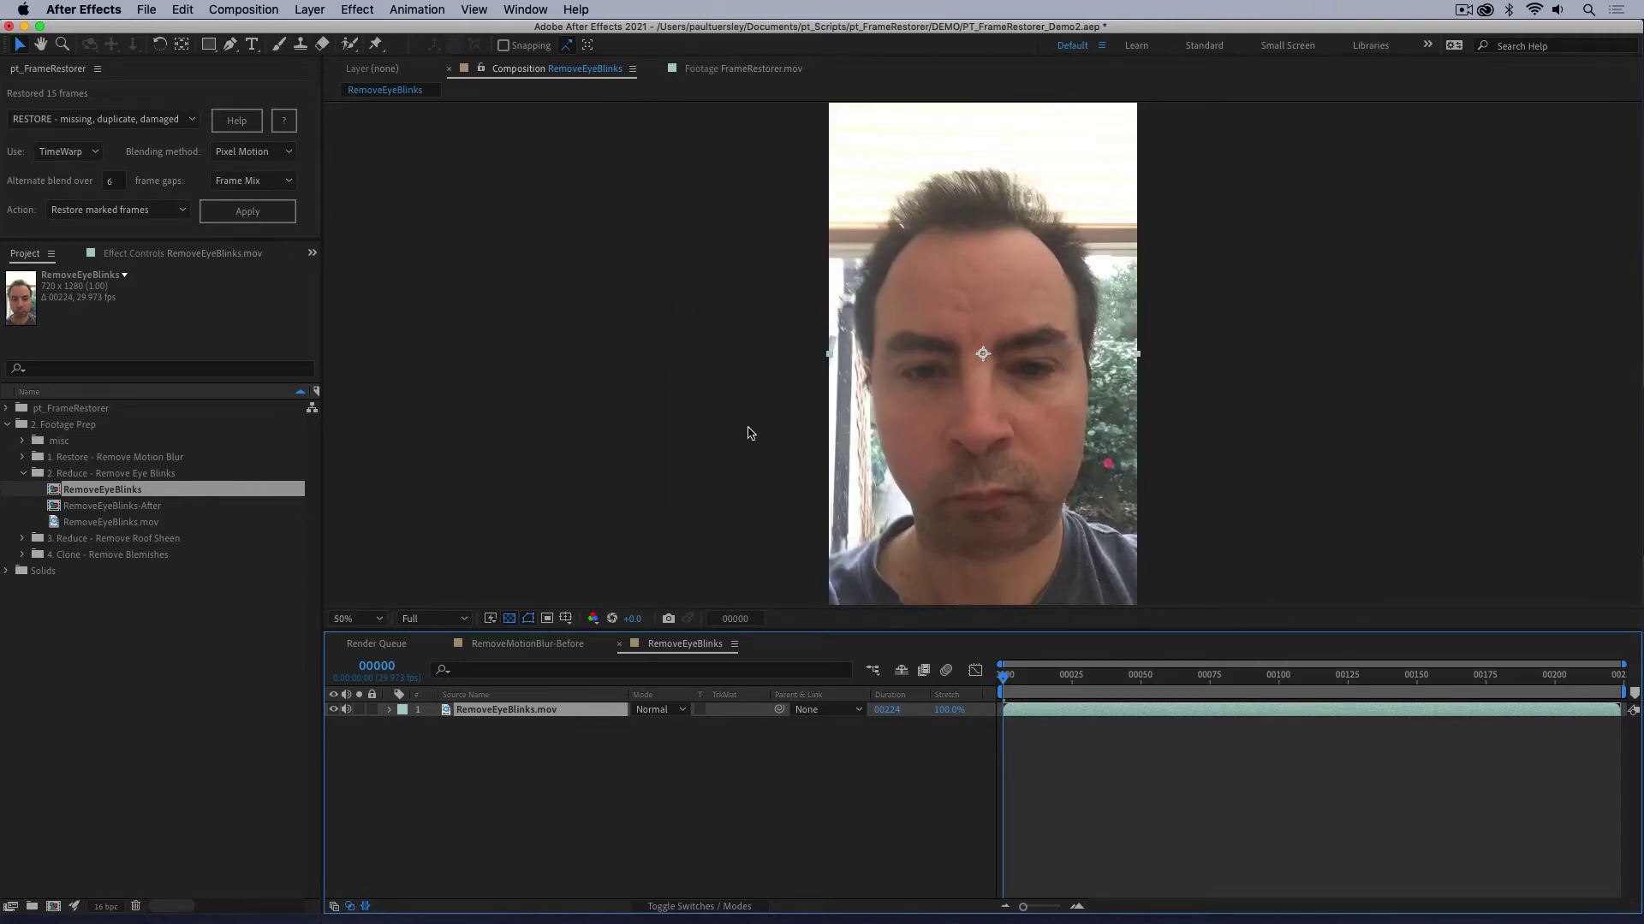
Step: Preview the RemoveEyeBlinks composition and set the pt_FrameRestorer category to "REDUCE - flicker and clean up"
{"action": "left_click_drag", "start_coordinate": [708, 404], "coordinate": [598, 359]}
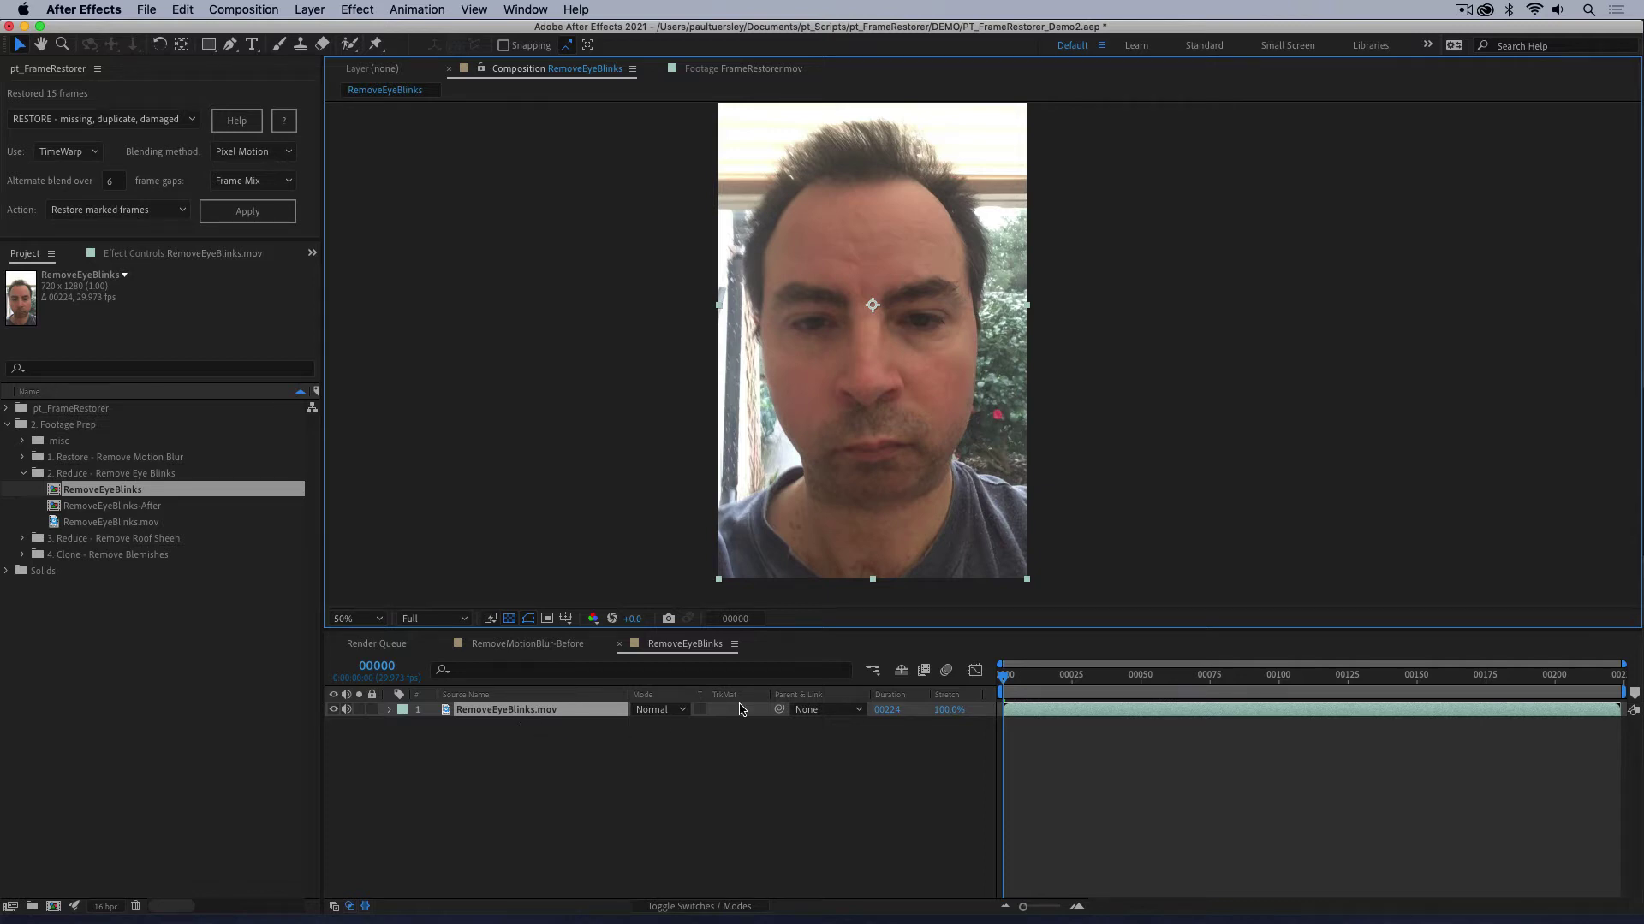
{"action": "key", "text": "space"}
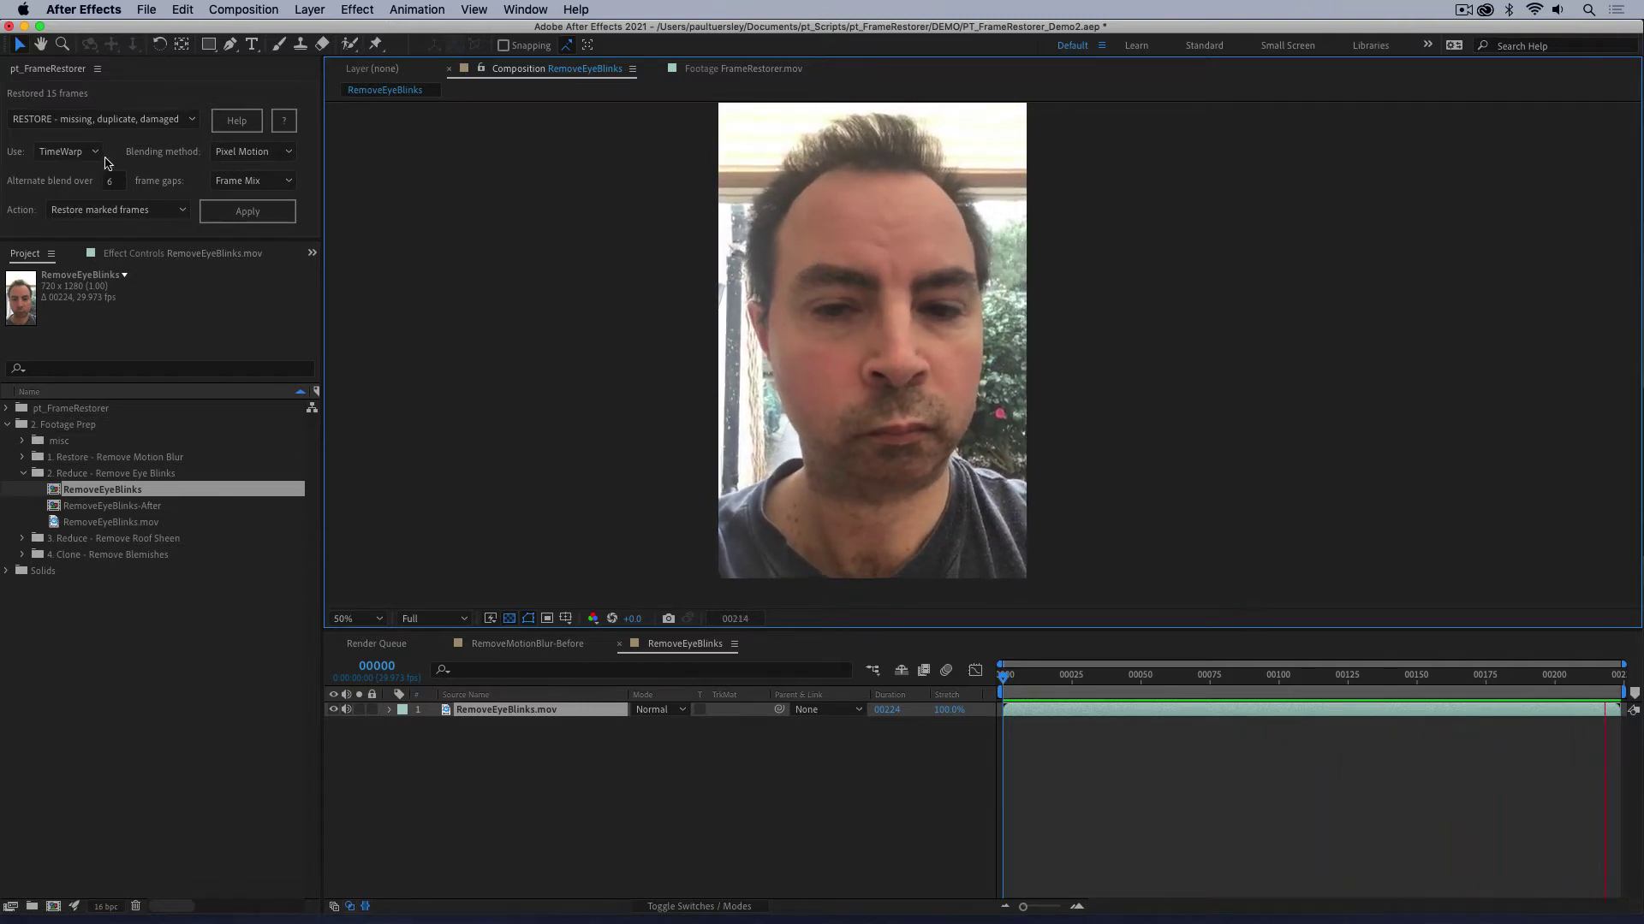
{"action": "key", "text": "space"}
{"action": "left_click", "coordinate": [82, 122]}
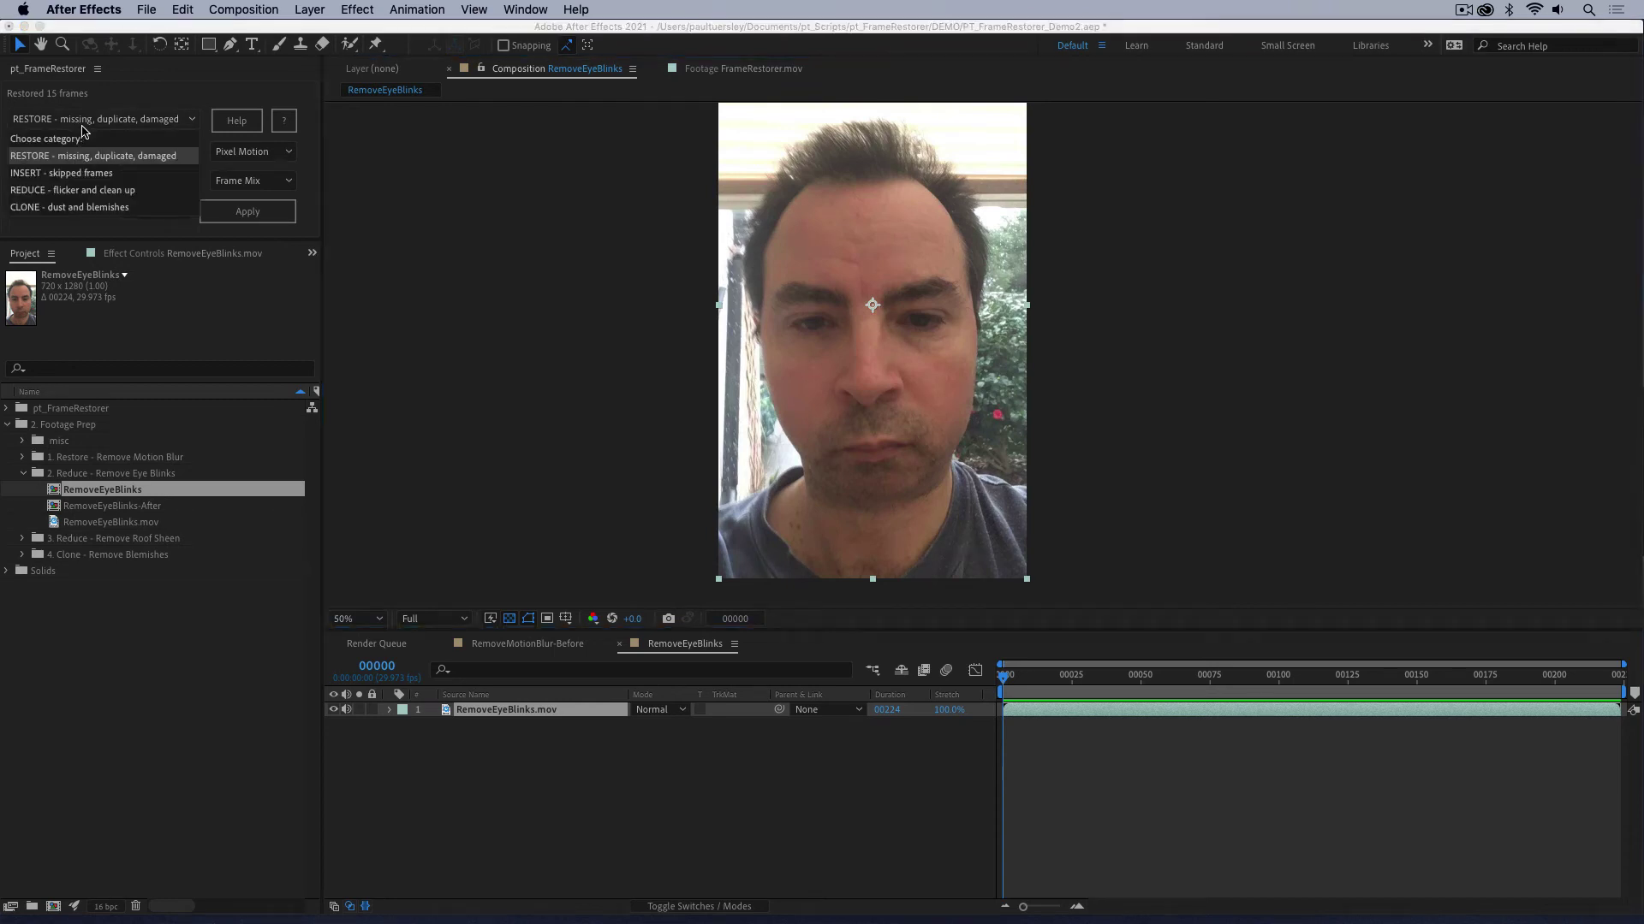
{"action": "left_click", "coordinate": [112, 190]}
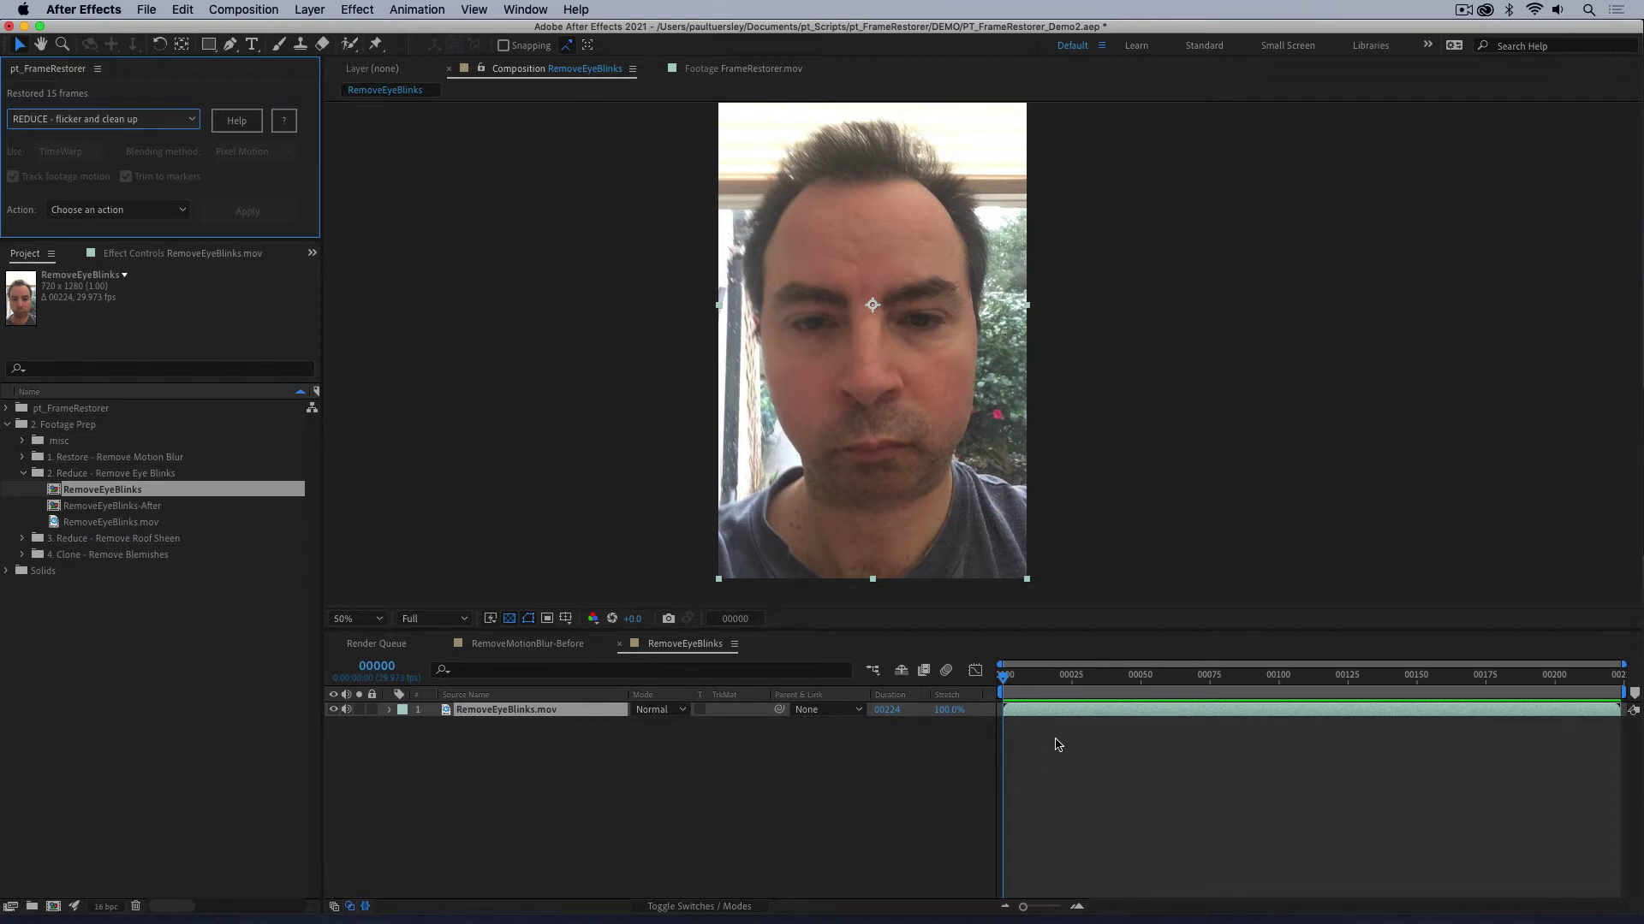
Step: Add a layer marker to the RemoveEyeBlinks.mov layer at frame 56, just before the first blink
{"action": "left_click_drag", "start_coordinate": [1010, 676], "coordinate": [1153, 678]}
{"action": "key", "text": "Page_Down"}
{"action": "key", "text": "Page_Down"}
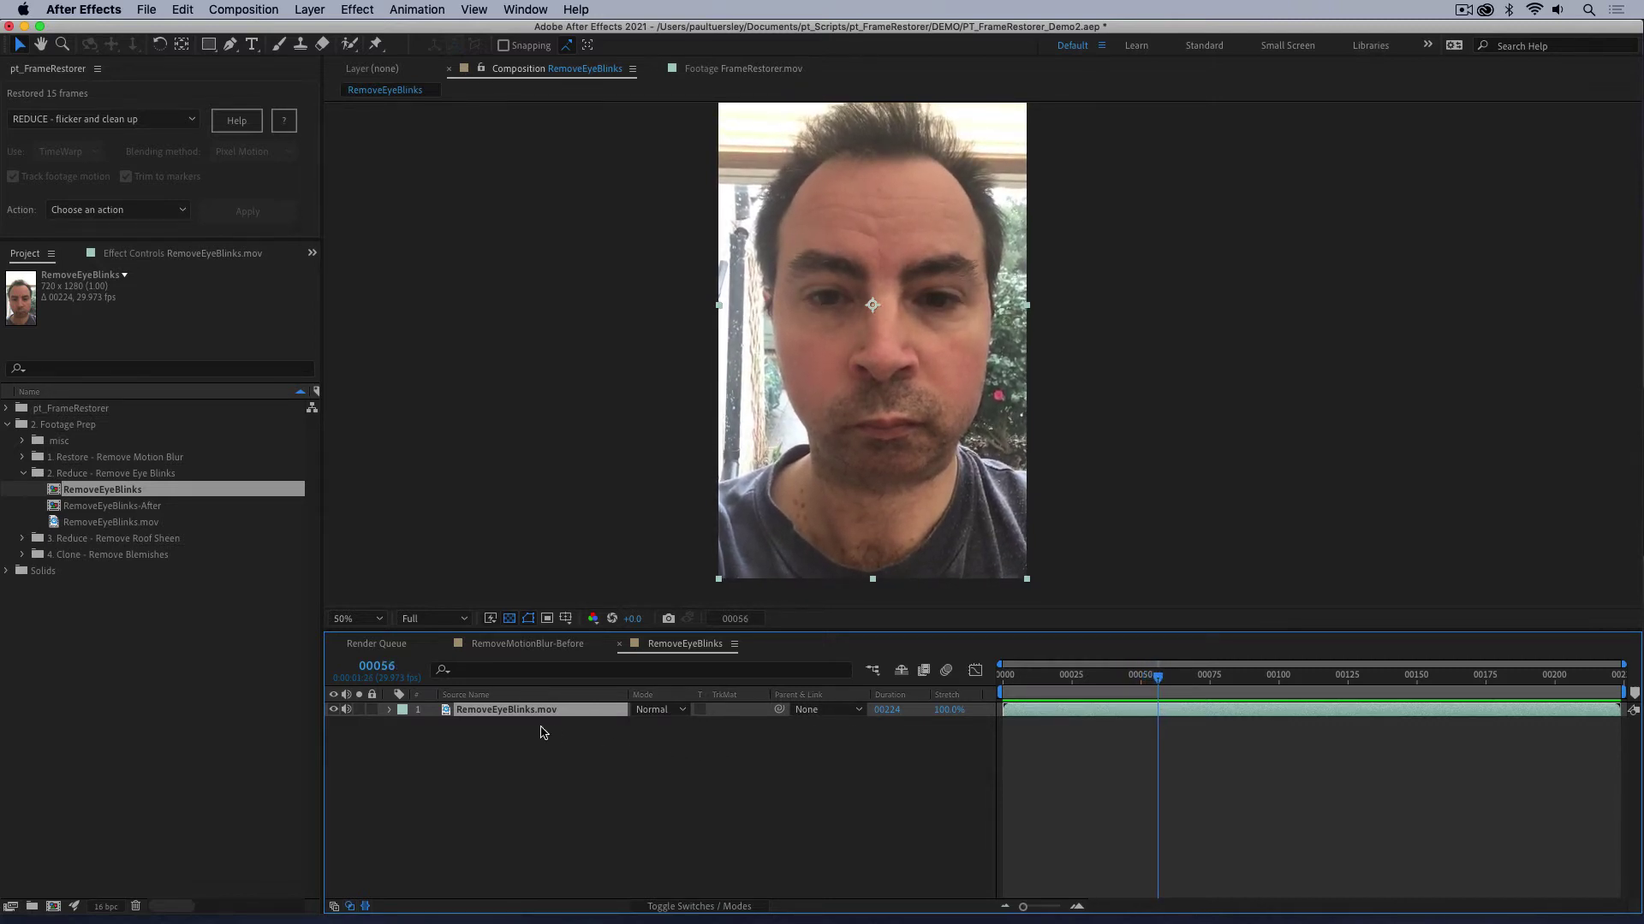
{"action": "key", "text": "Page_Down"}
{"action": "key", "text": "Page_Down"}
{"action": "key", "text": "Page_Down"}
{"action": "key", "text": "Page_Down"}
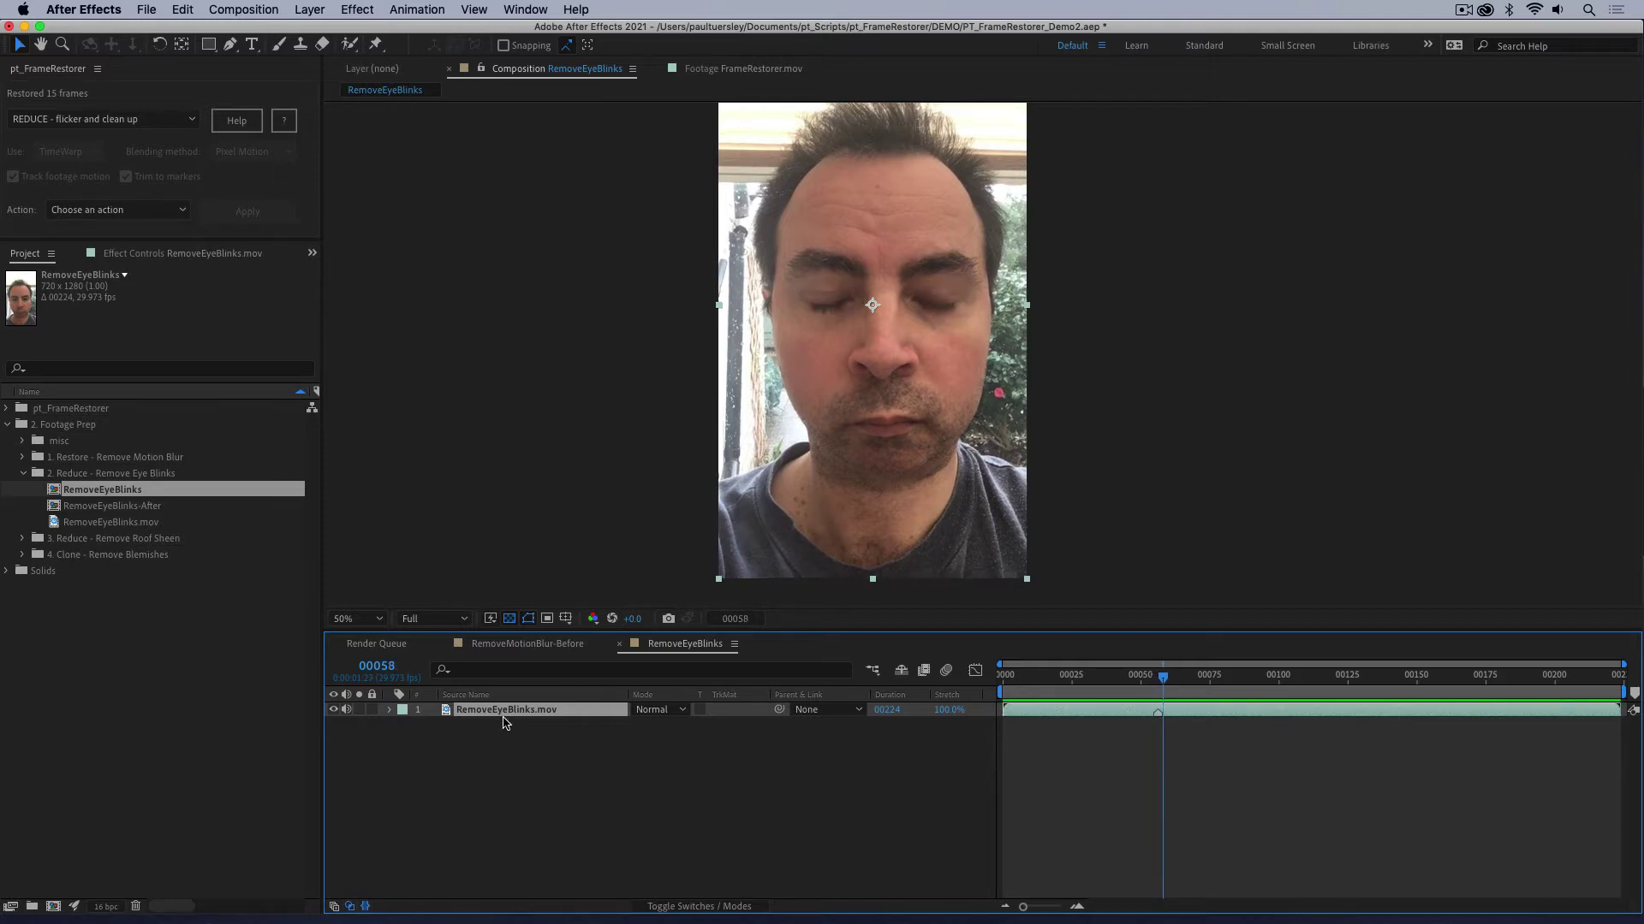
Step: Add a second layer marker at frame 70, where the eyes are fully open again after the first blink
{"action": "key", "text": "Page_Down"}
{"action": "key", "text": "Page_Down"}
{"action": "key", "text": "Page_Down"}
{"action": "key", "text": "Page_Down"}
{"action": "key", "text": "Page_Down"}
{"action": "key", "text": "Page_Down"}
{"action": "key", "text": "Page_Down"}
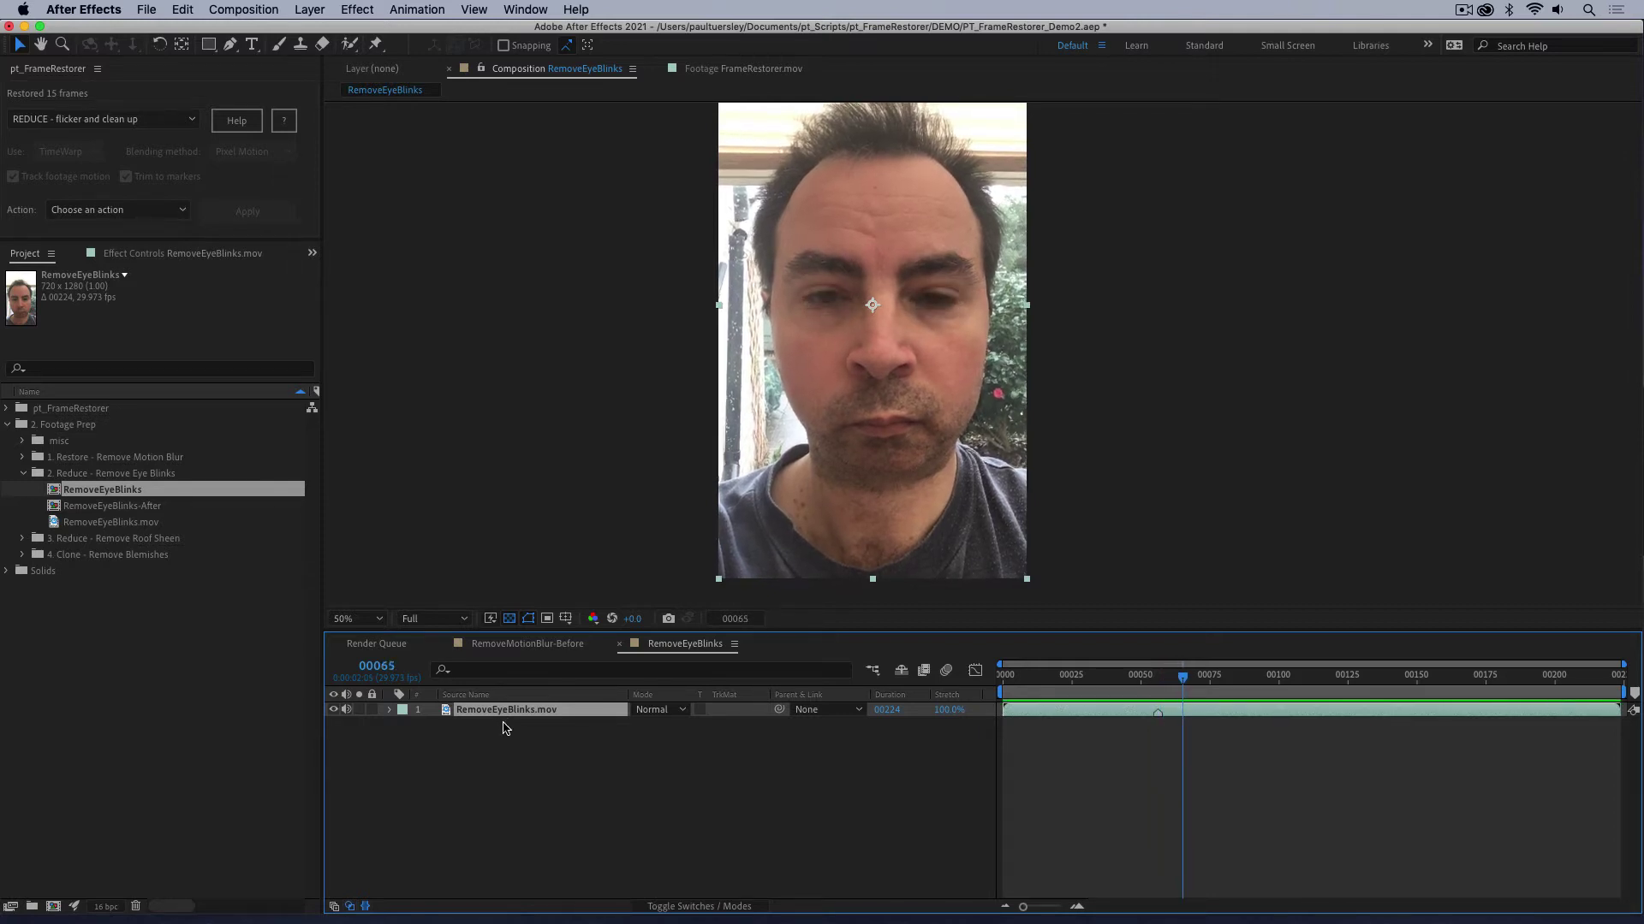
{"action": "key", "text": "Page_Down"}
{"action": "key", "text": "Page_Down"}
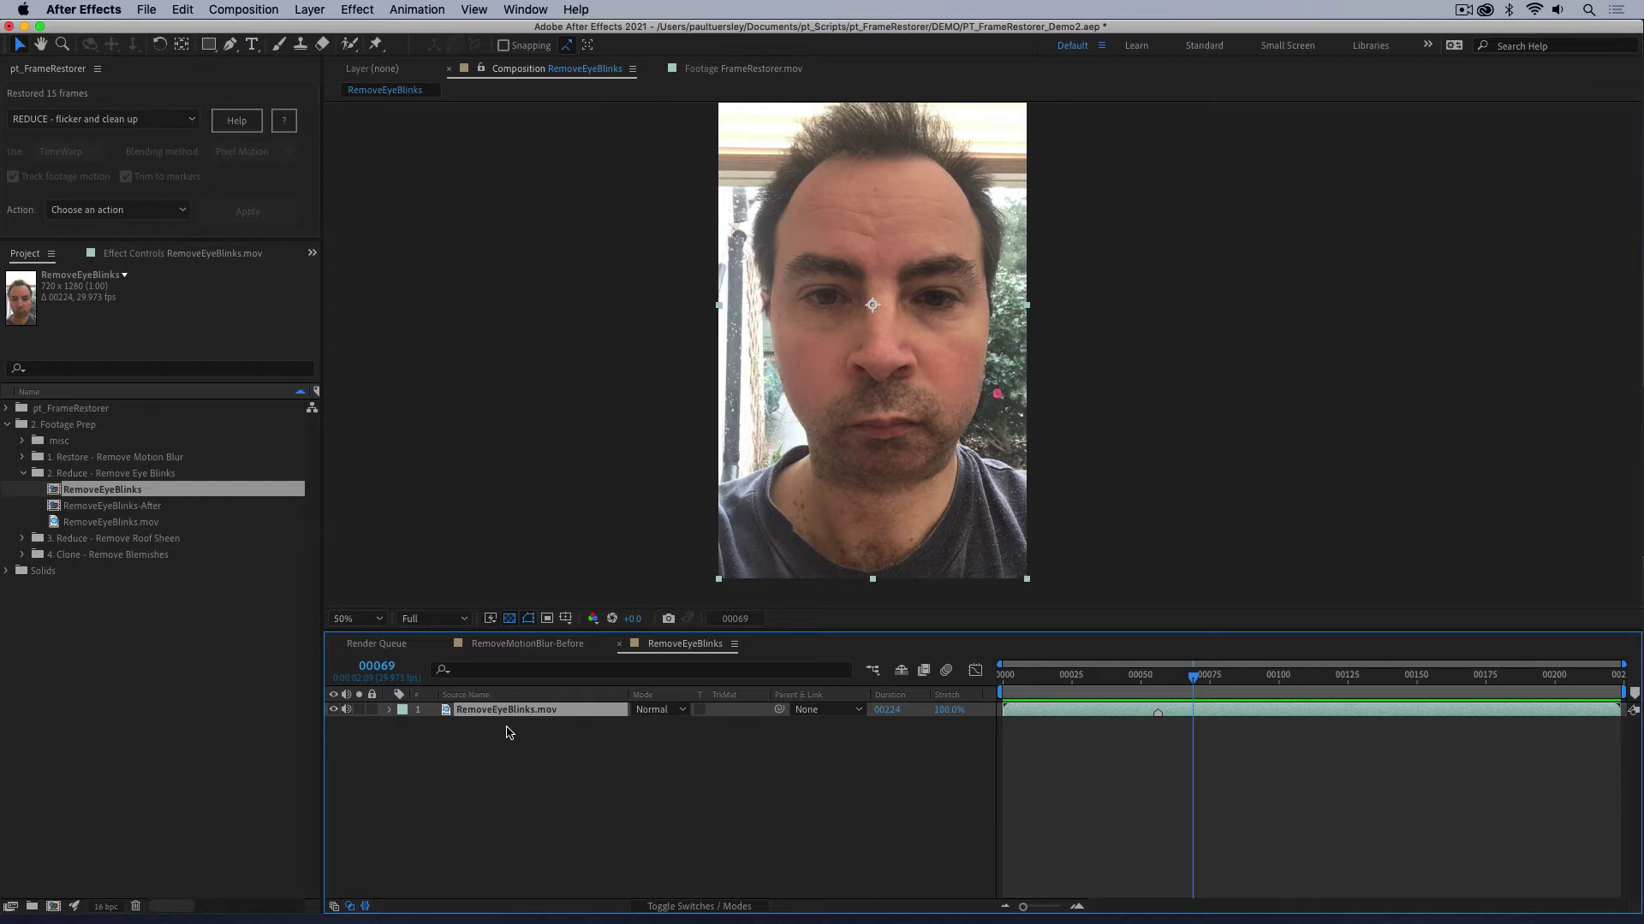
{"action": "key", "text": "Page_Down"}
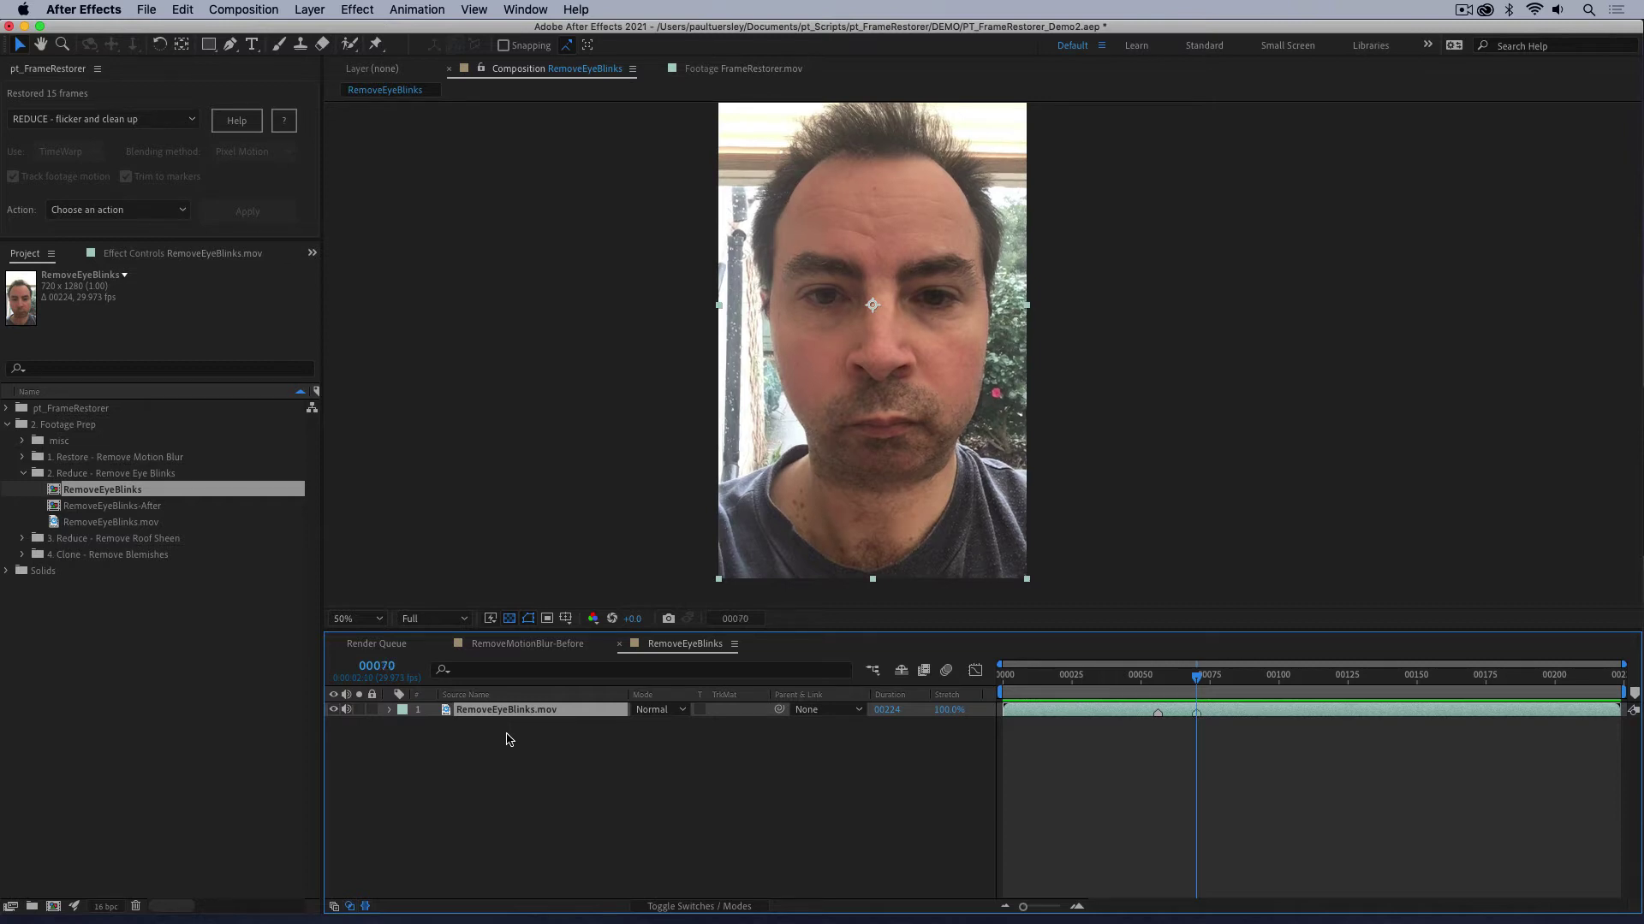
Step: Set the pt_FrameRestorer action to "Reduce to marked frames" and review the blink frames between the two markers
{"action": "left_click", "coordinate": [115, 214]}
{"action": "left_click", "coordinate": [131, 264]}
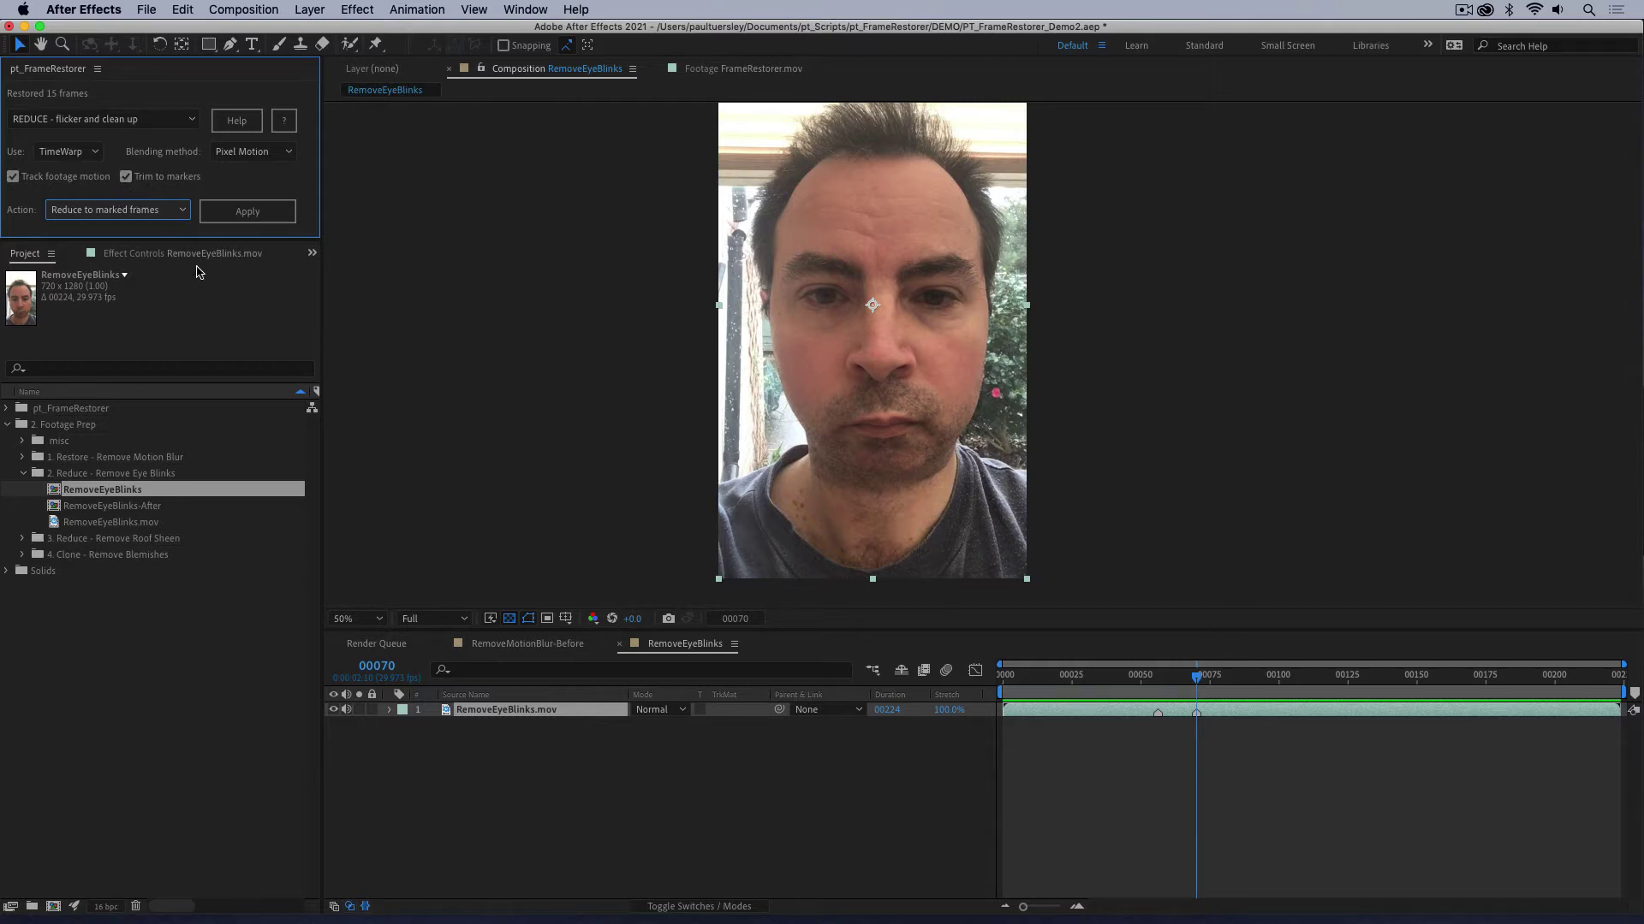
{"action": "left_click", "coordinate": [1196, 686]}
{"action": "key", "text": "shift+Page_Up"}
{"action": "key", "text": "shift+Page_Down"}
{"action": "key", "text": "shift+Page_Up"}
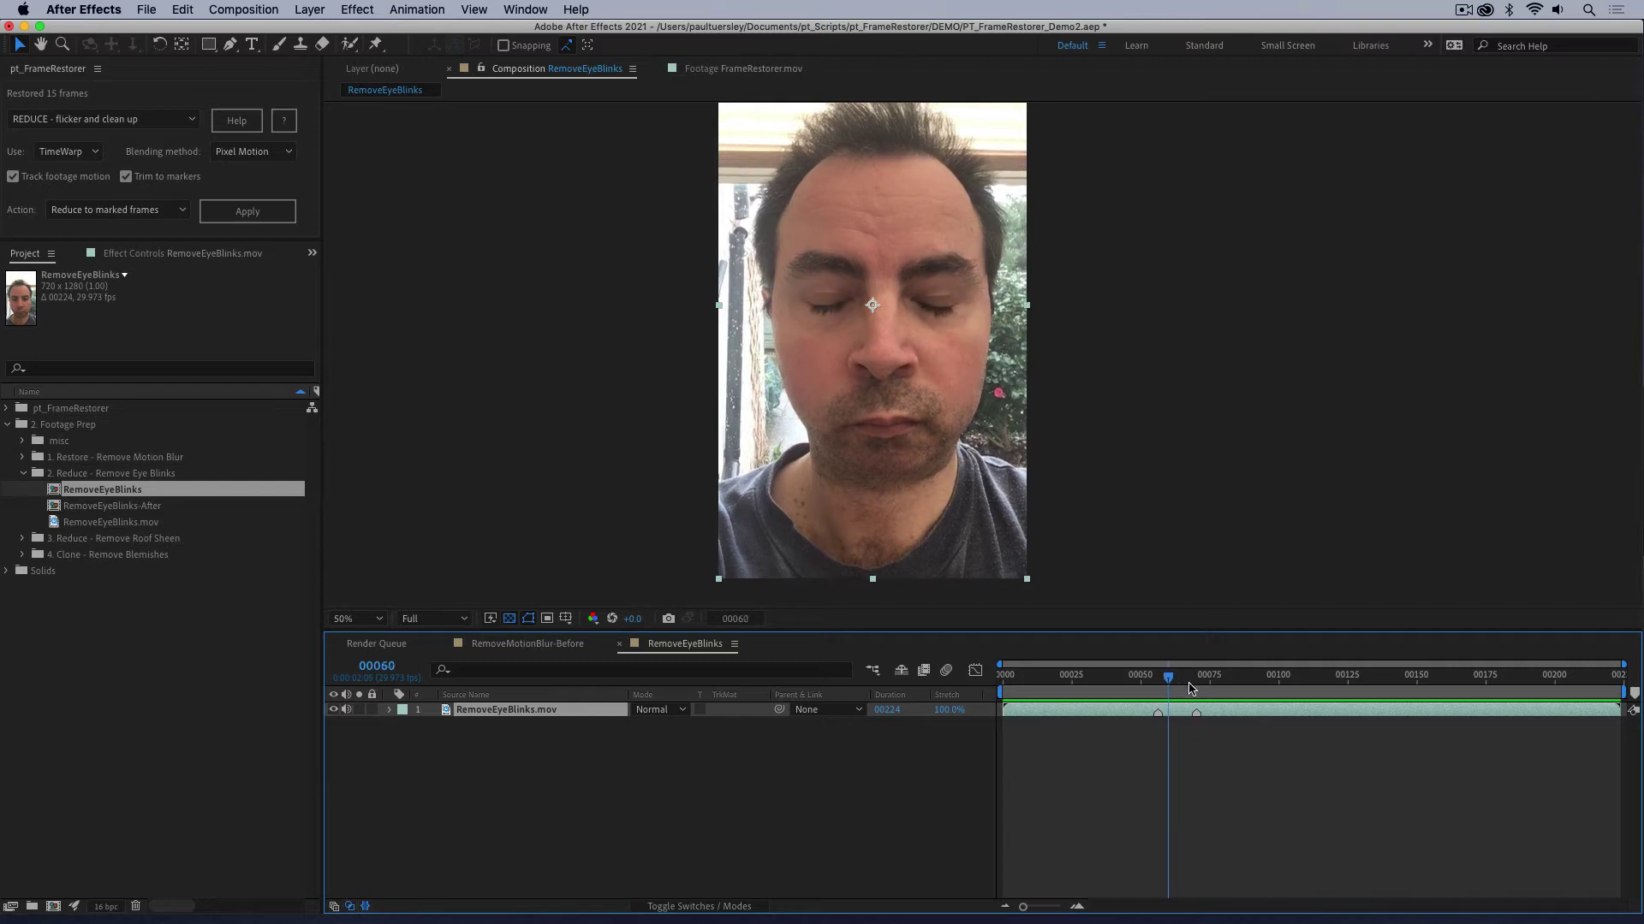
{"action": "key", "text": "Page_Down"}
{"action": "key", "text": "Page_Down"}
{"action": "key", "text": "Page_Down"}
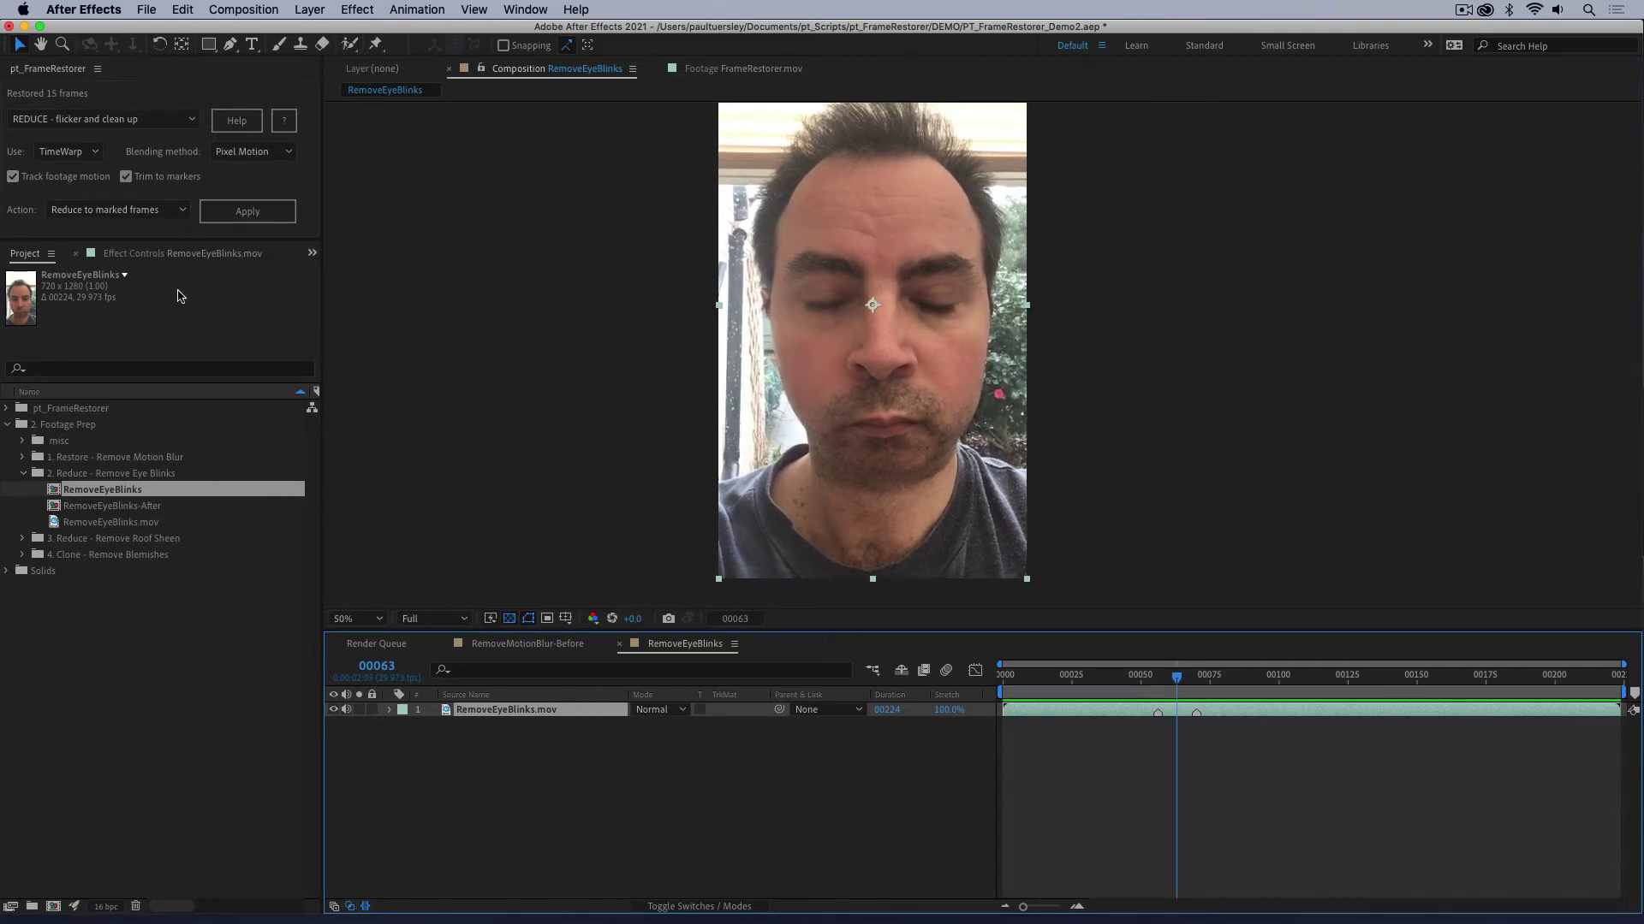
{"action": "mouse_move", "coordinate": [1174, 687]}
{"action": "left_mouse_down"}
{"action": "mouse_move", "coordinate": [1142, 690]}
{"action": "mouse_move", "coordinate": [1197, 679]}
{"action": "mouse_move", "coordinate": [1165, 693]}
{"action": "left_mouse_up"}
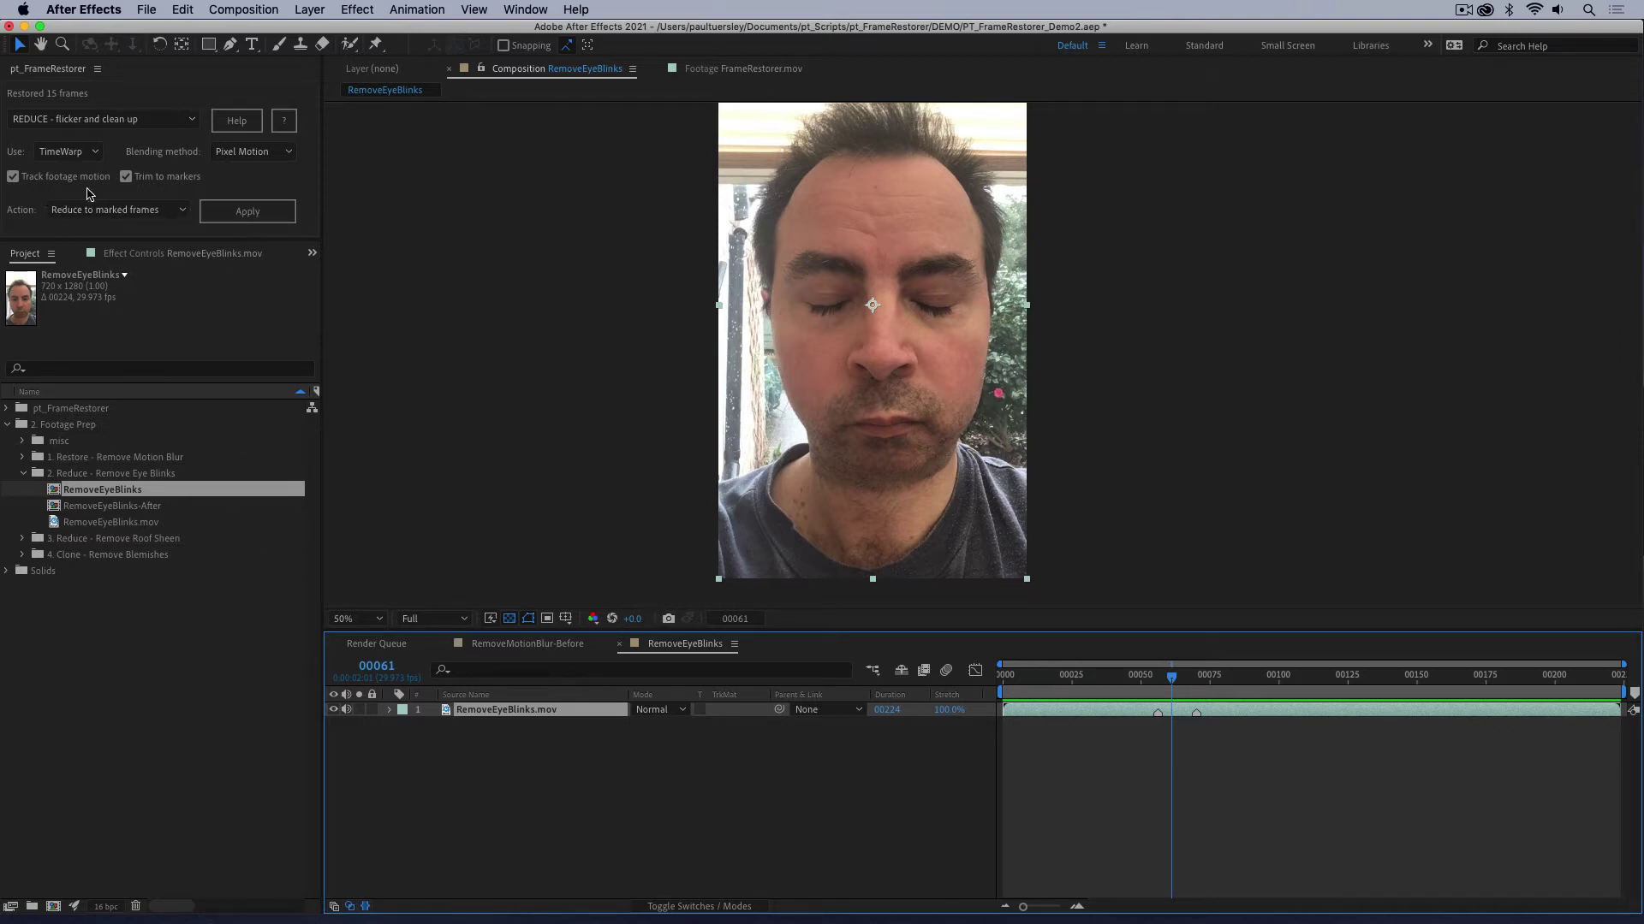
Step: Apply the reduction to the first blink with footage motion tracking, applying it again once the Warp Stabilizer analysis is complete
{"action": "left_click", "coordinate": [257, 214]}
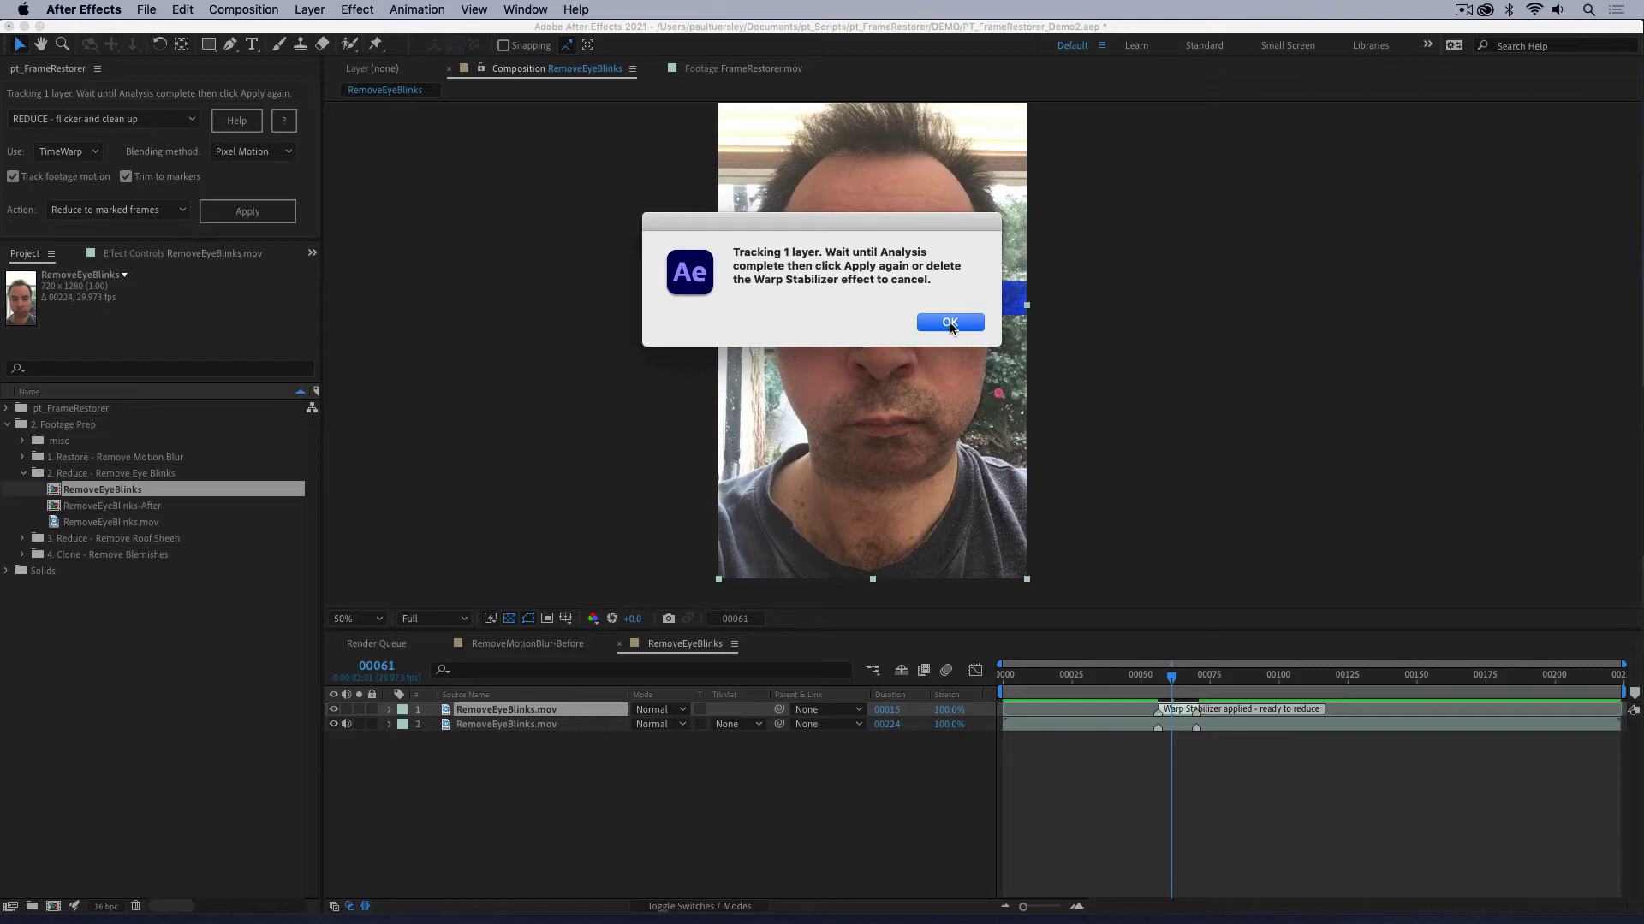
{"action": "left_click", "coordinate": [950, 323]}
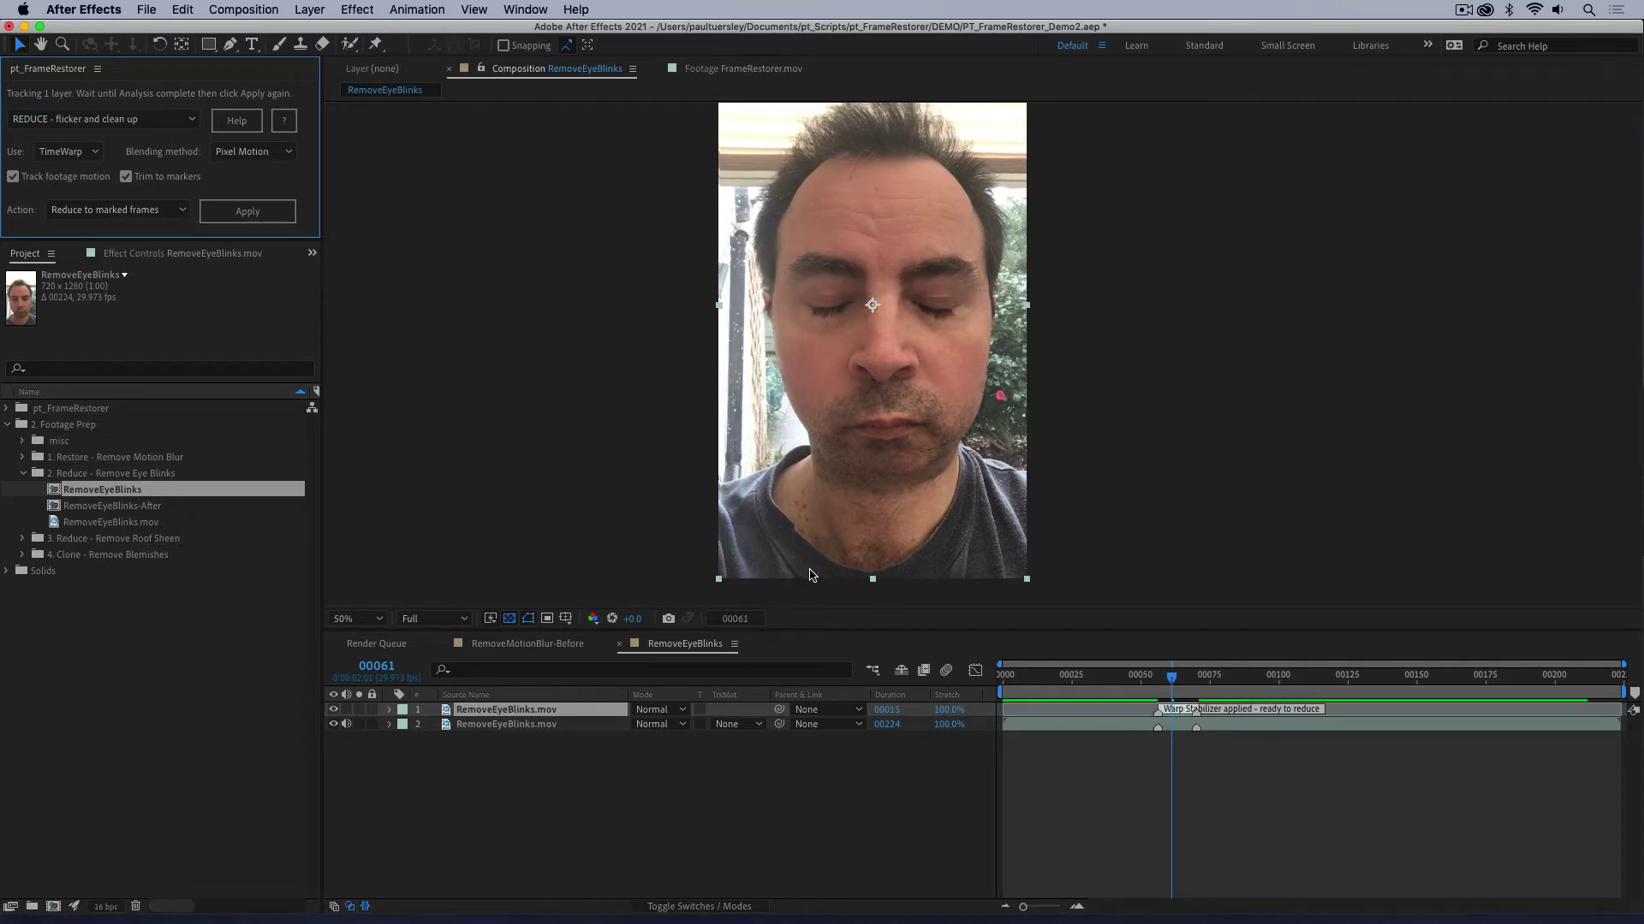
{"action": "mouse_move", "coordinate": [1169, 678]}
{"action": "left_mouse_down"}
{"action": "mouse_move", "coordinate": [1203, 682]}
{"action": "mouse_move", "coordinate": [1151, 687]}
{"action": "mouse_move", "coordinate": [1198, 685]}
{"action": "mouse_move", "coordinate": [1164, 689]}
{"action": "mouse_move", "coordinate": [1184, 691]}
{"action": "left_mouse_up"}
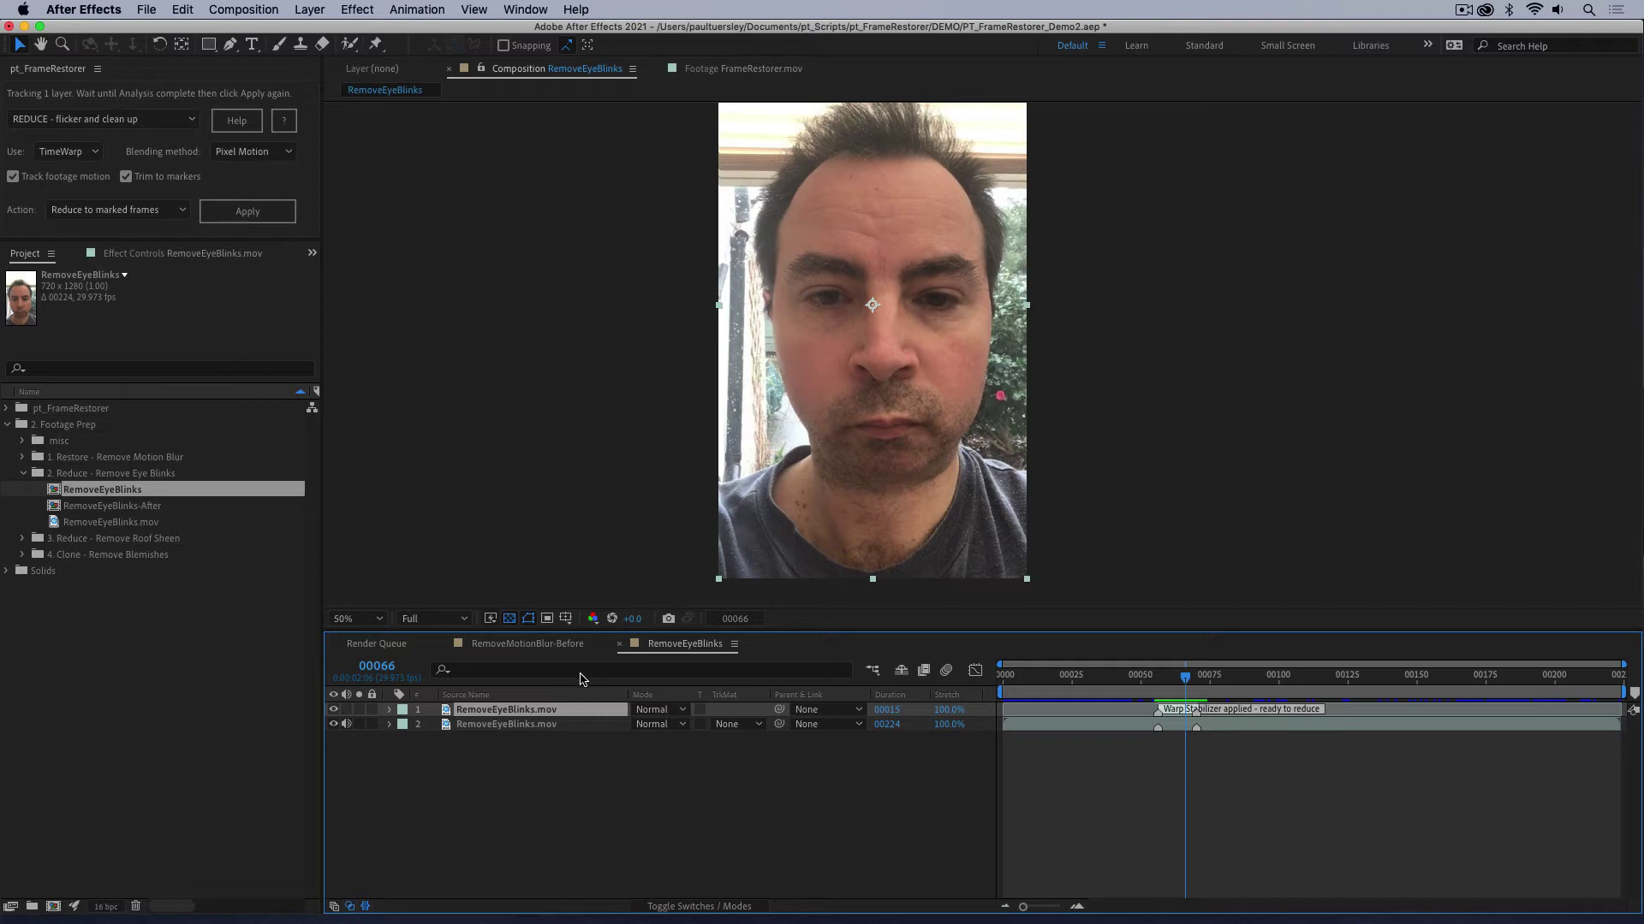
{"action": "left_click", "coordinate": [251, 213]}
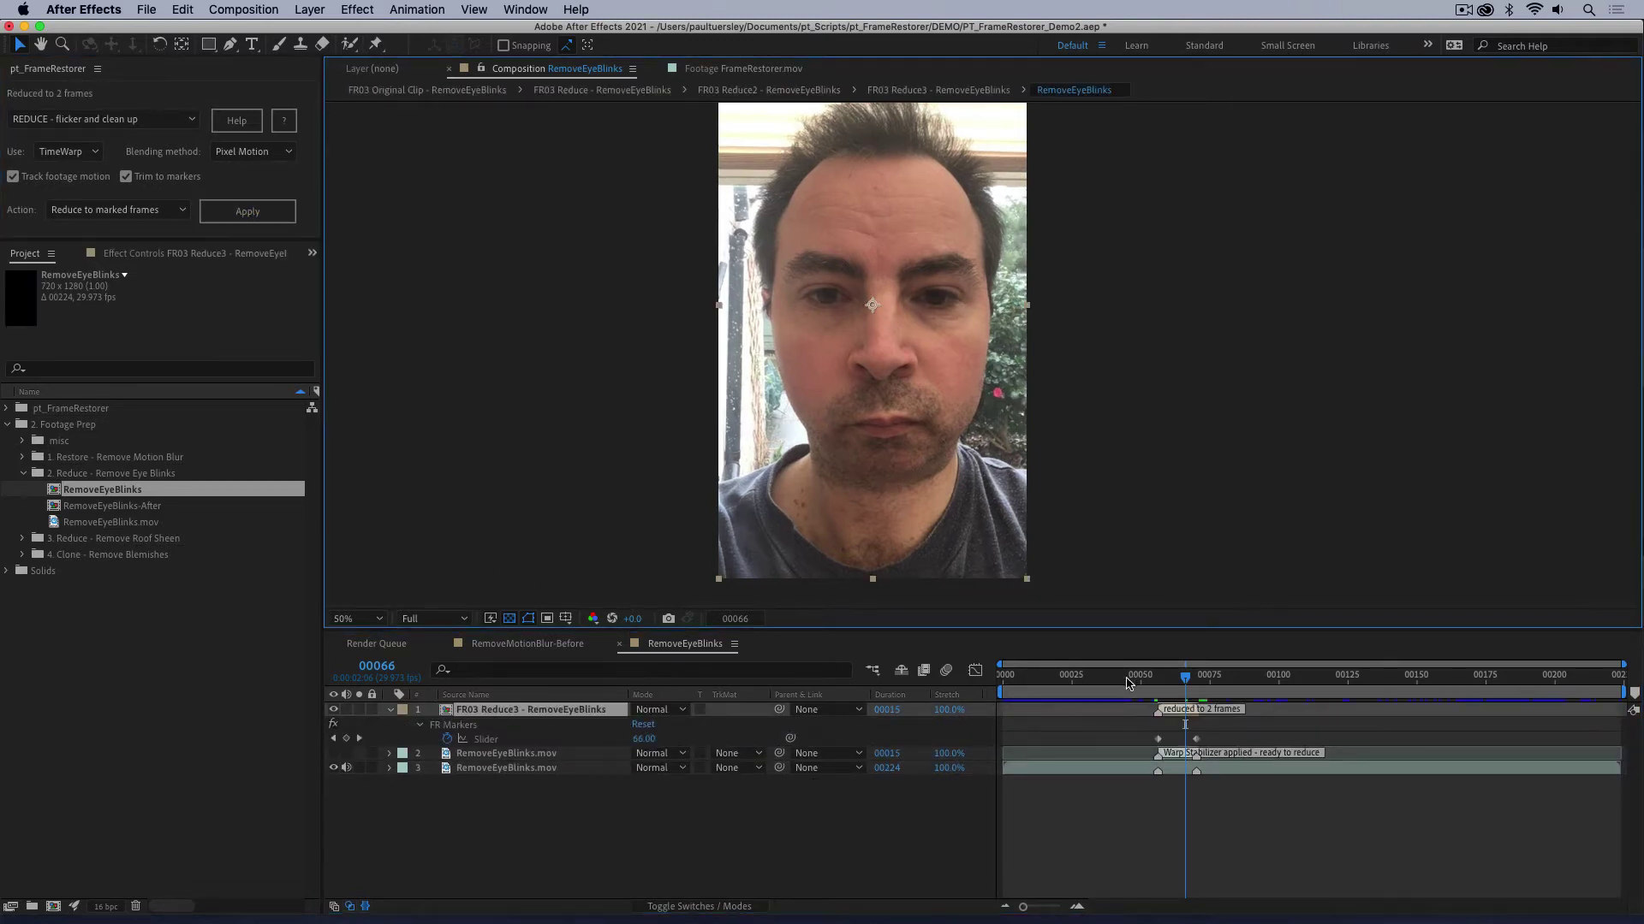
Step: Set the work area from frame 39 to frame 94 and preview the reduced first blink
{"action": "left_click", "coordinate": [1111, 682]}
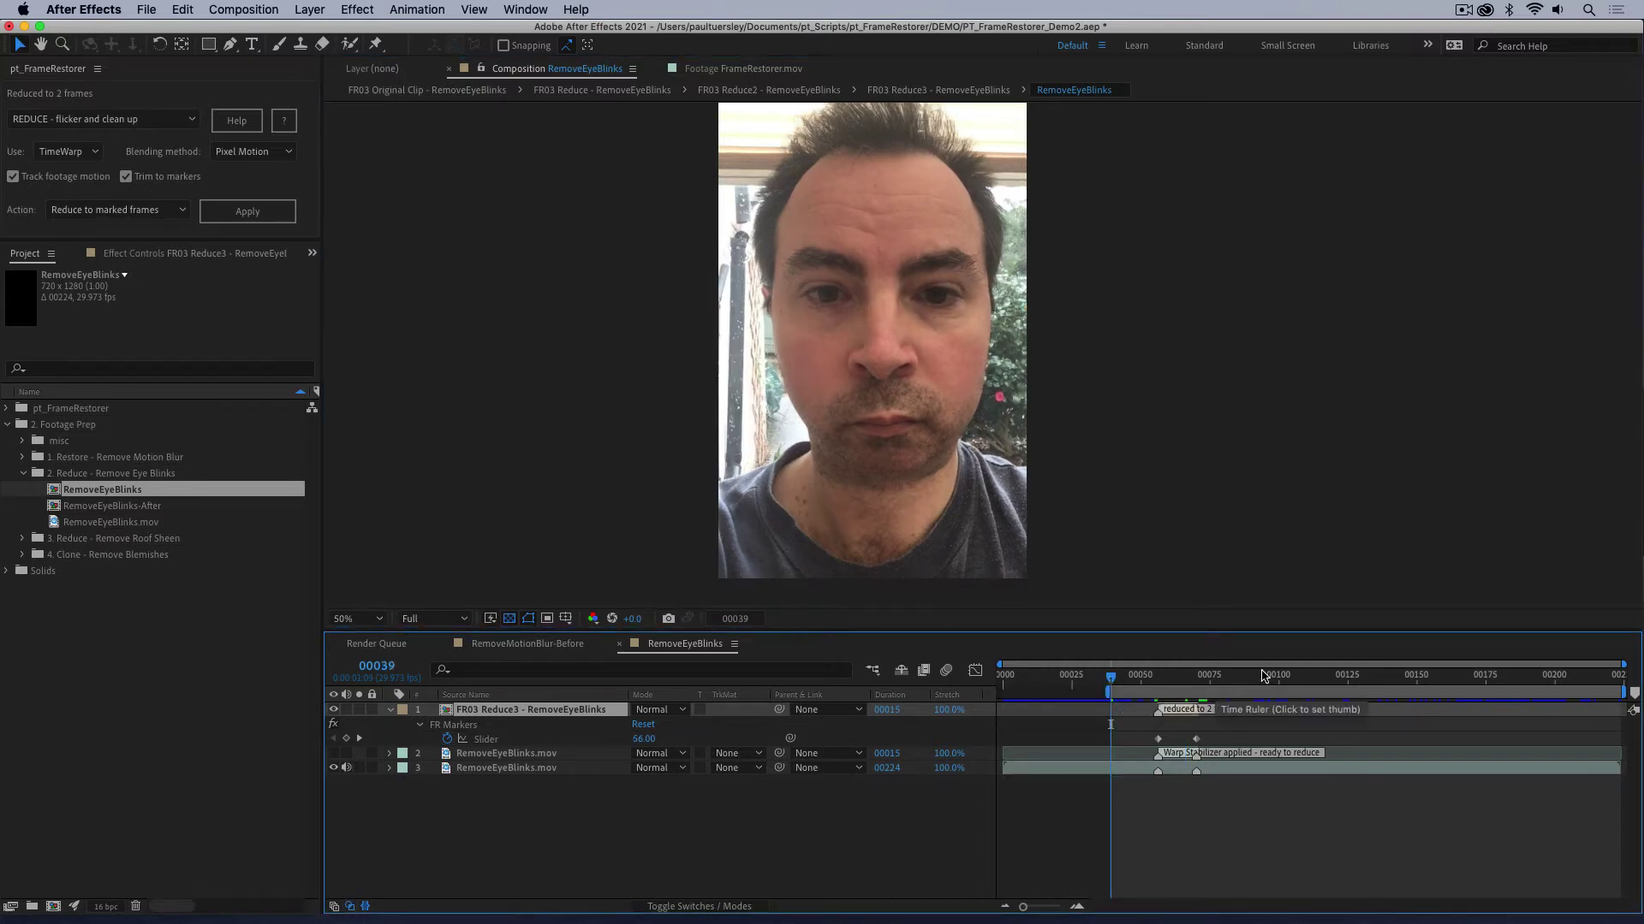
{"action": "left_click", "coordinate": [1264, 676]}
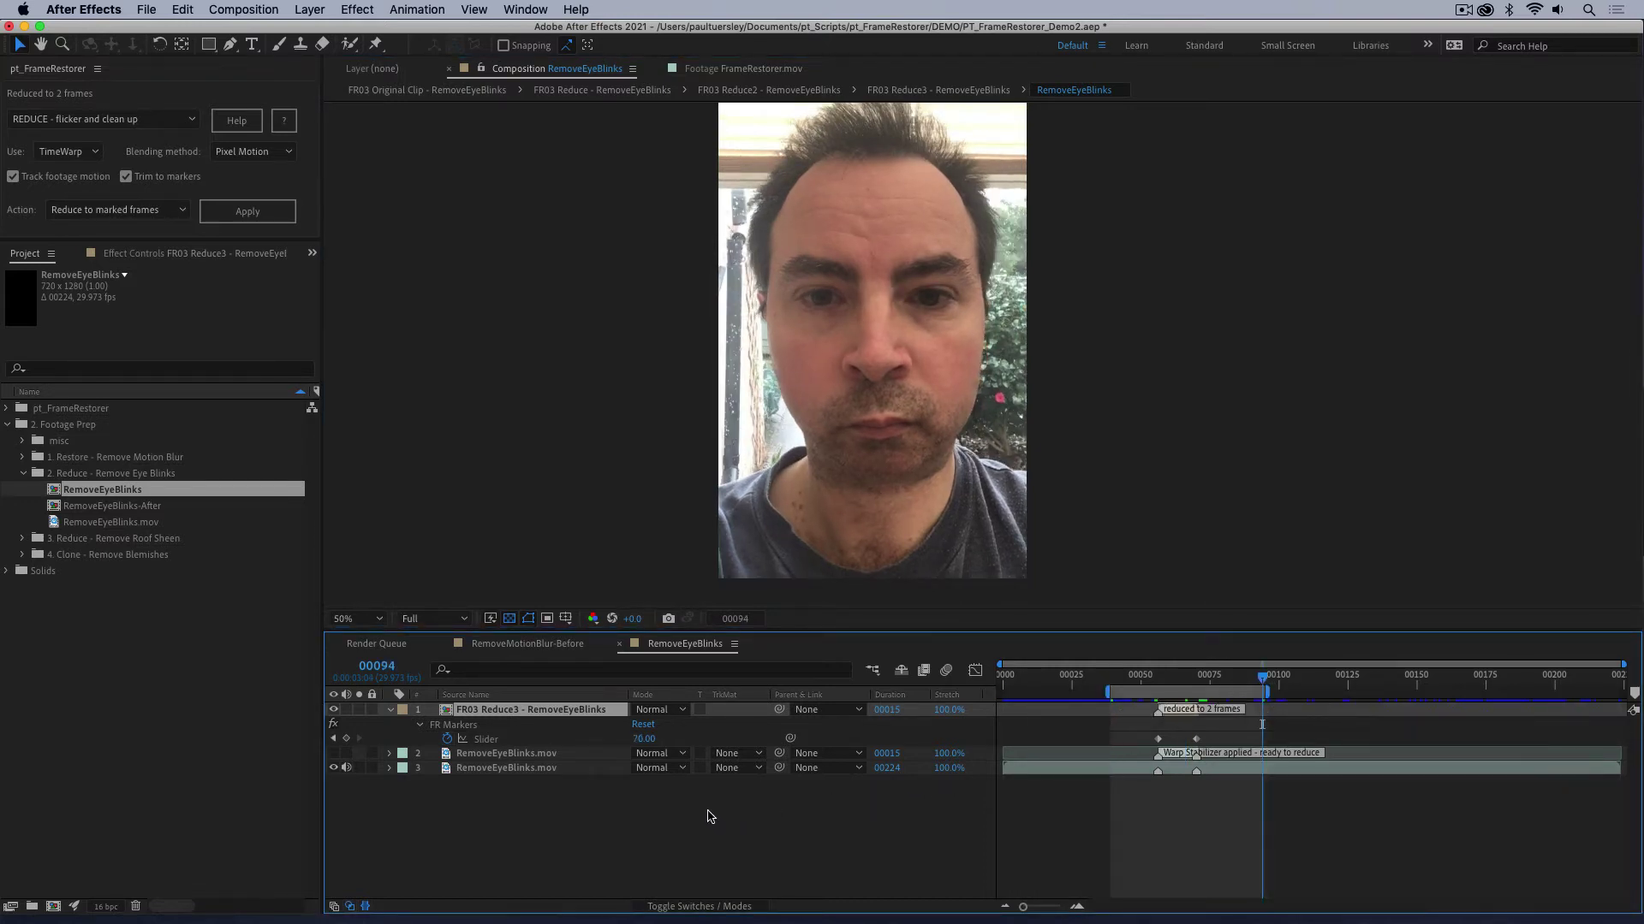
{"action": "key", "text": "space"}
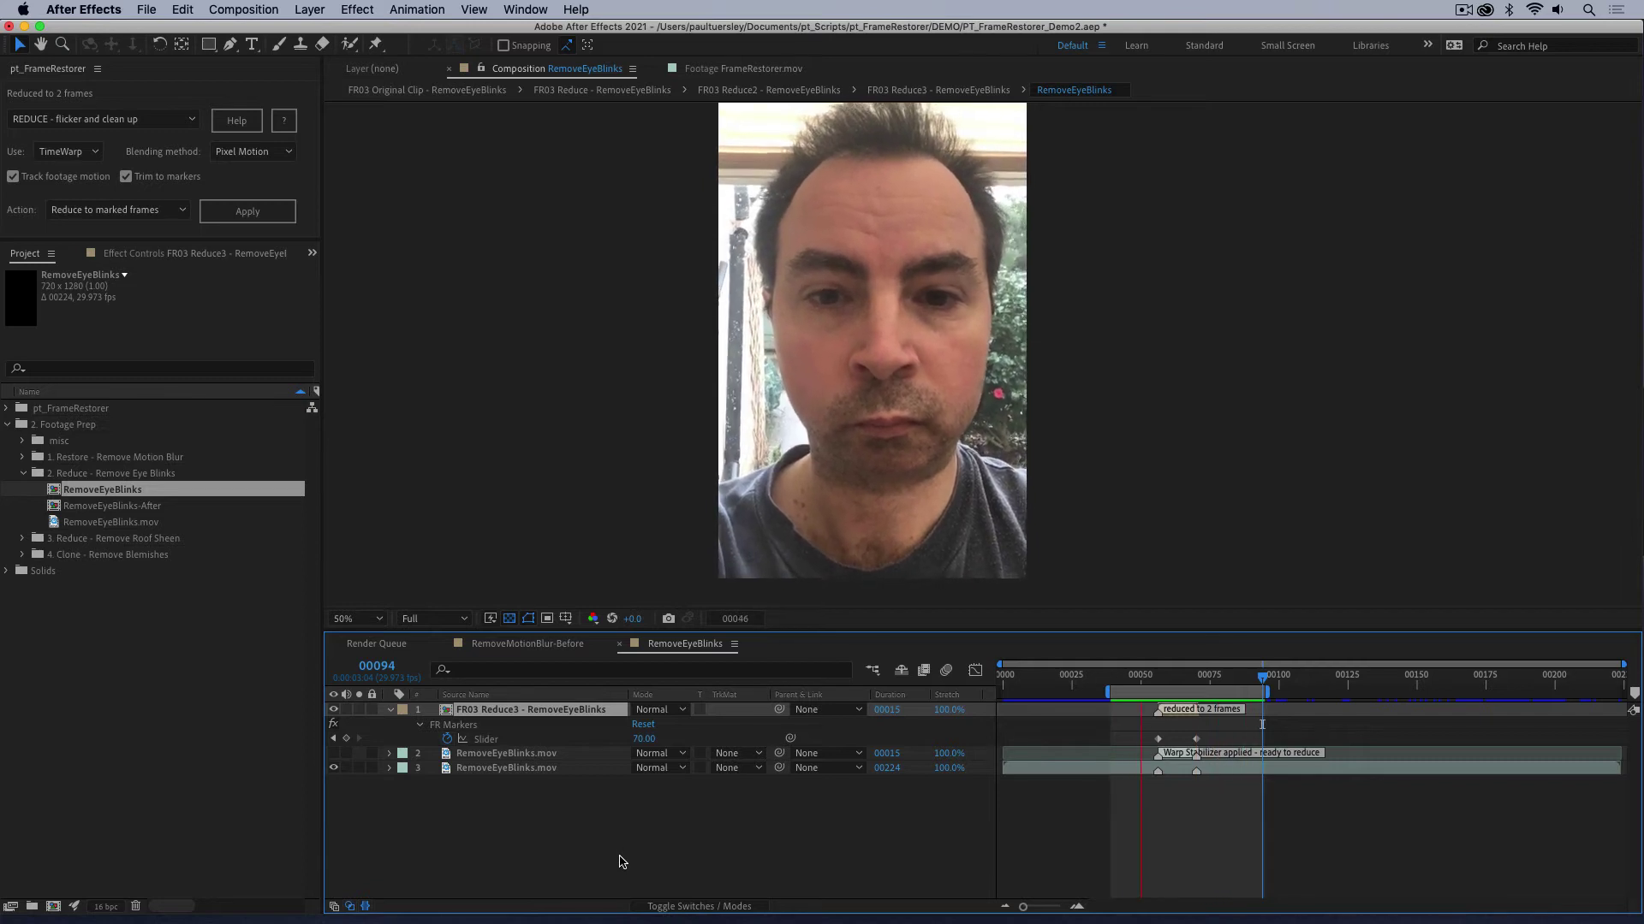
{"action": "key", "text": "space"}
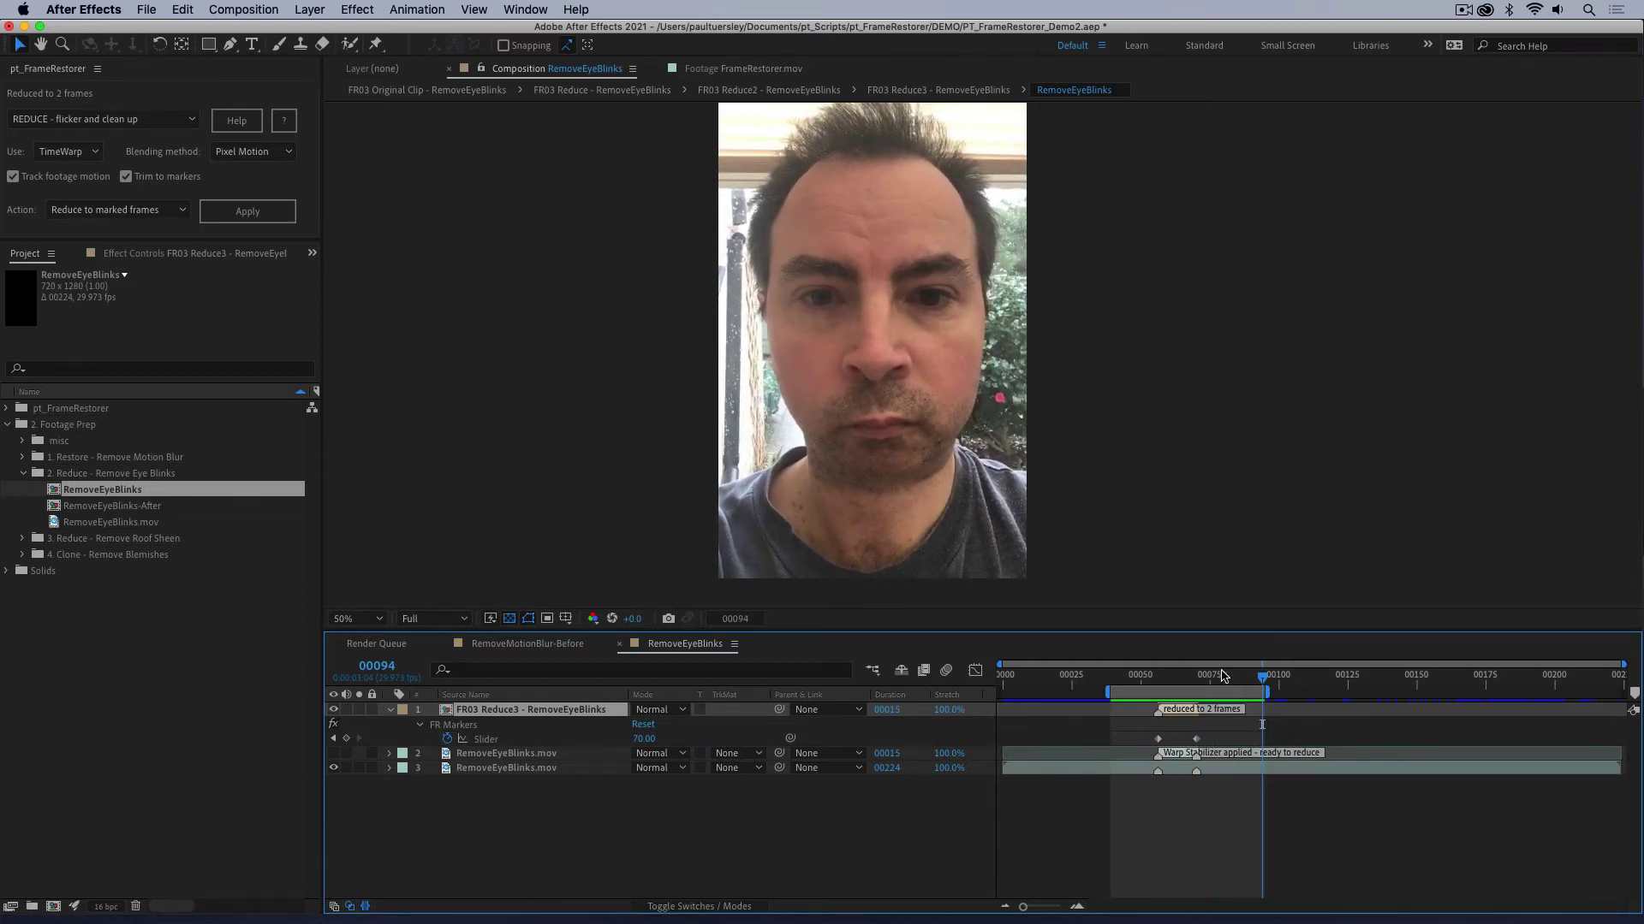
Step: Move the second marker of the full-length RemoveEyeBlinks.mov layer to frame 93, just before the second blink
{"action": "left_click", "coordinate": [1268, 679]}
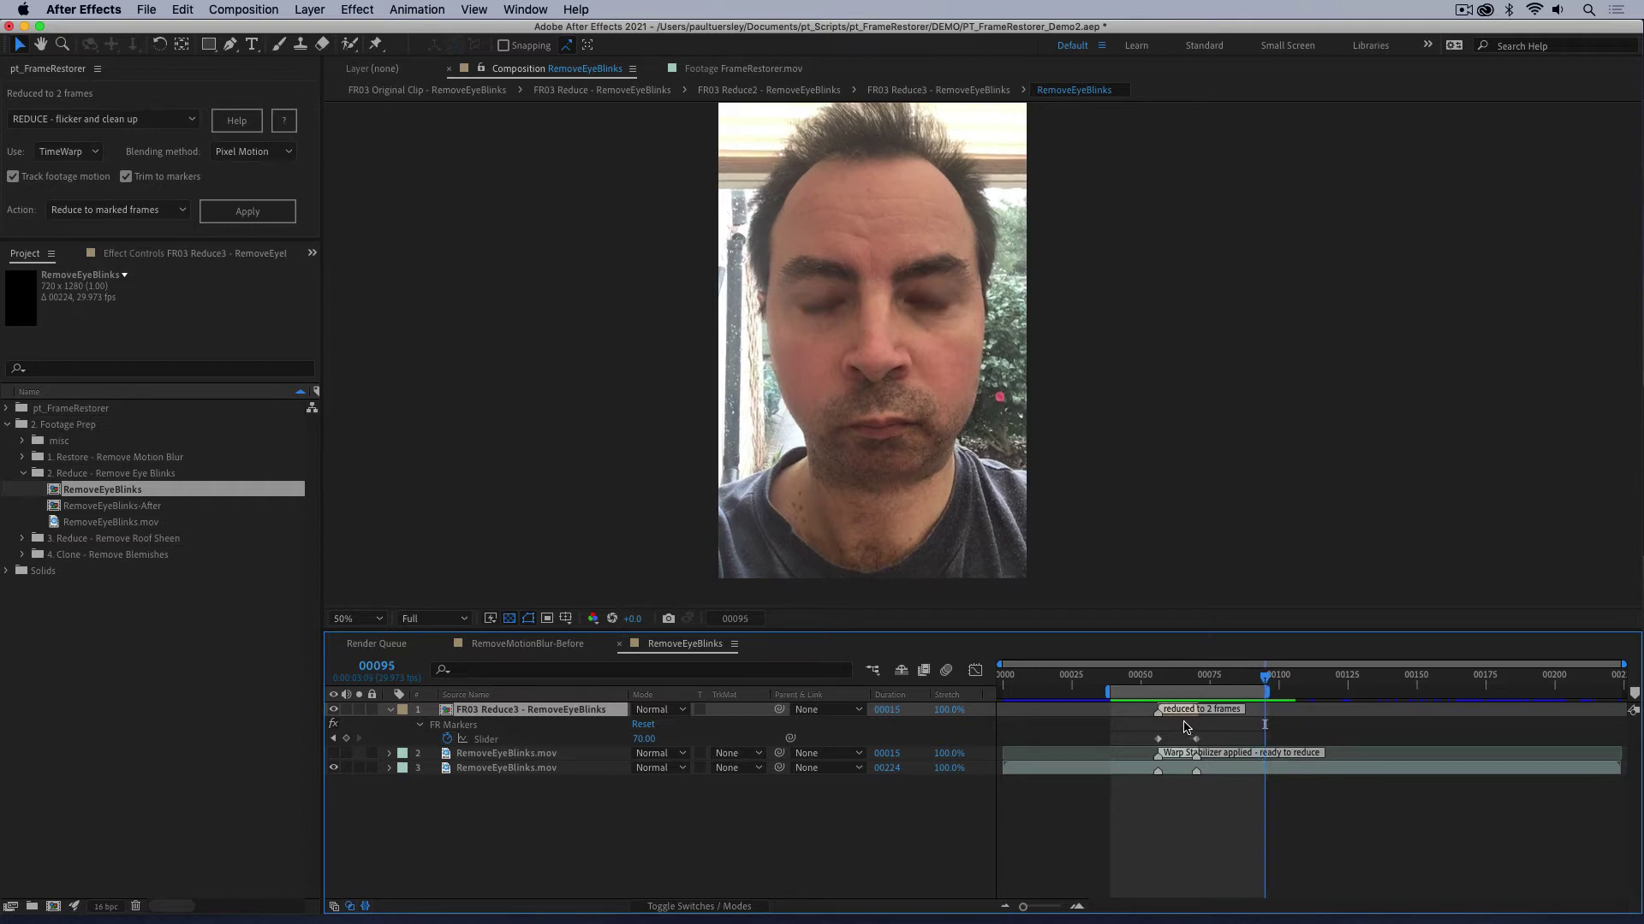
{"action": "key", "text": "Page_Up"}
{"action": "key", "text": "Page_Up"}
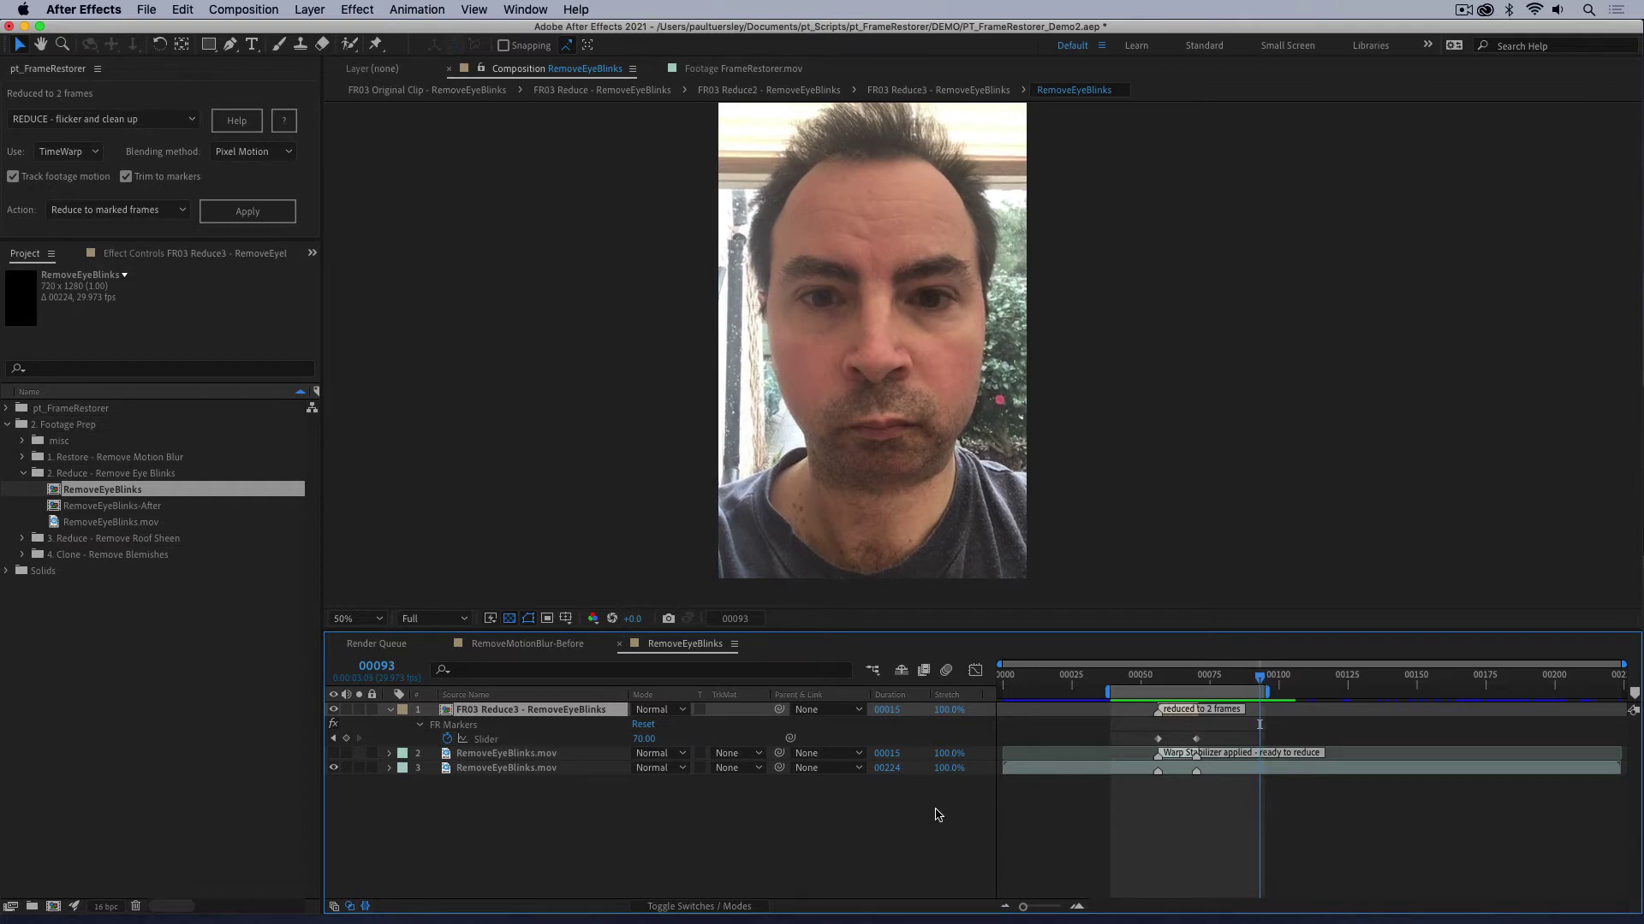
{"action": "left_click", "coordinate": [540, 768]}
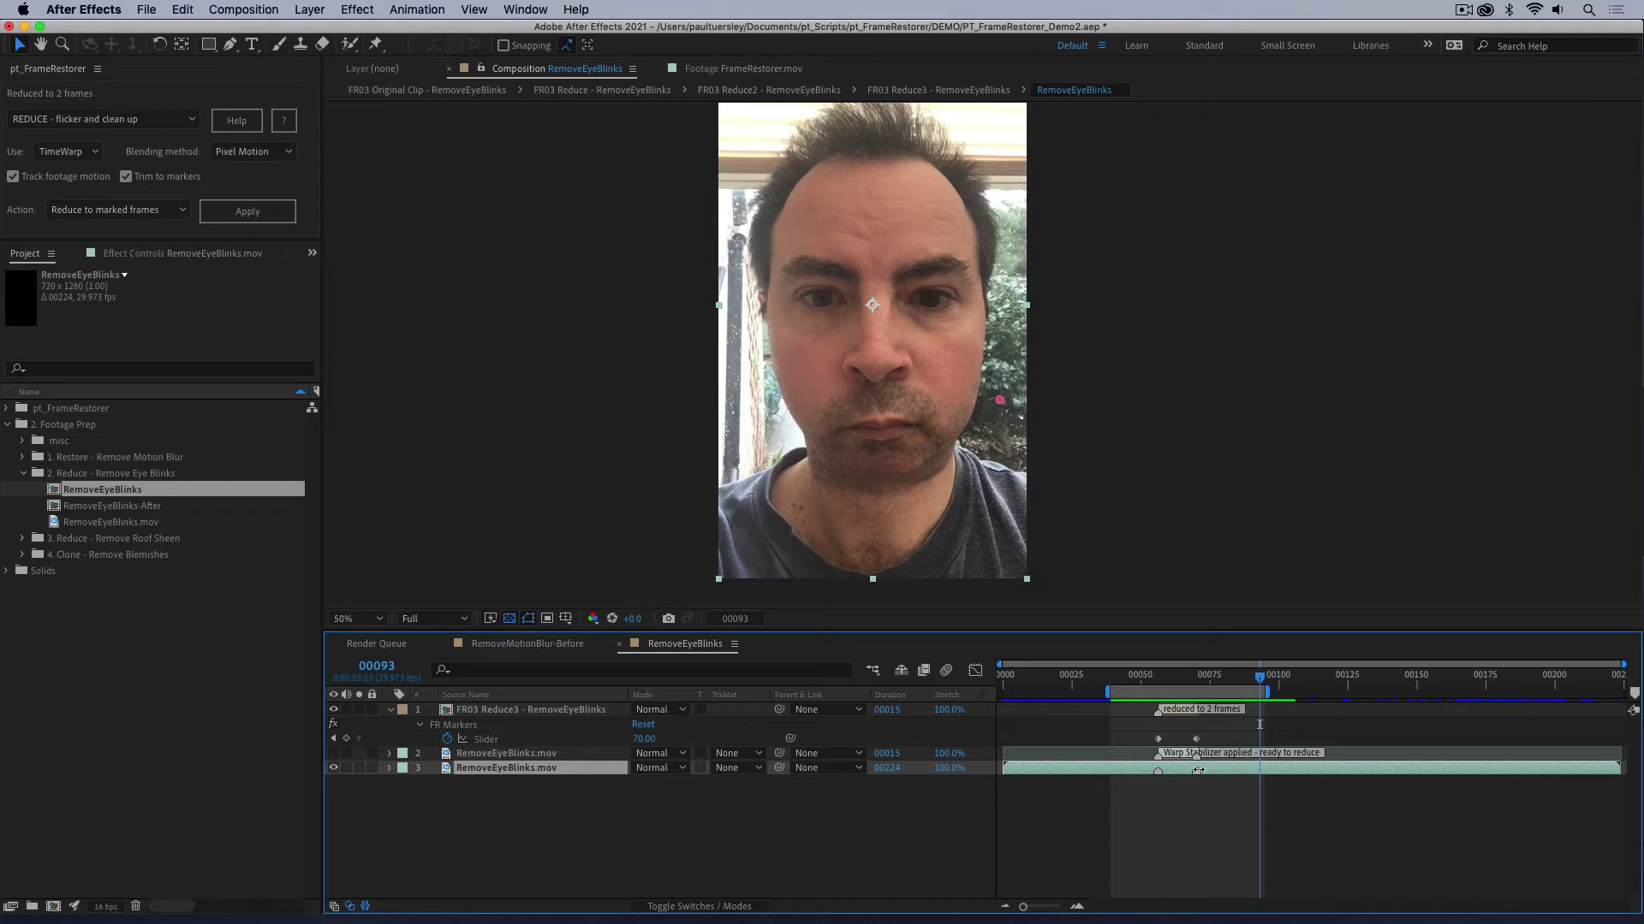
Step: Move the same layer's other marker to frame 106, where the eyes reopen, and extend the work area past the second blink
{"action": "key", "text": "Page_Down"}
{"action": "key", "text": "Page_Down"}
{"action": "key", "text": "Page_Down"}
{"action": "key", "text": "Page_Down"}
{"action": "key", "text": "Page_Down"}
{"action": "key", "text": "Page_Down"}
{"action": "key", "text": "Page_Down"}
{"action": "key", "text": "Page_Down"}
{"action": "key", "text": "Page_Down"}
{"action": "key", "text": "Page_Down"}
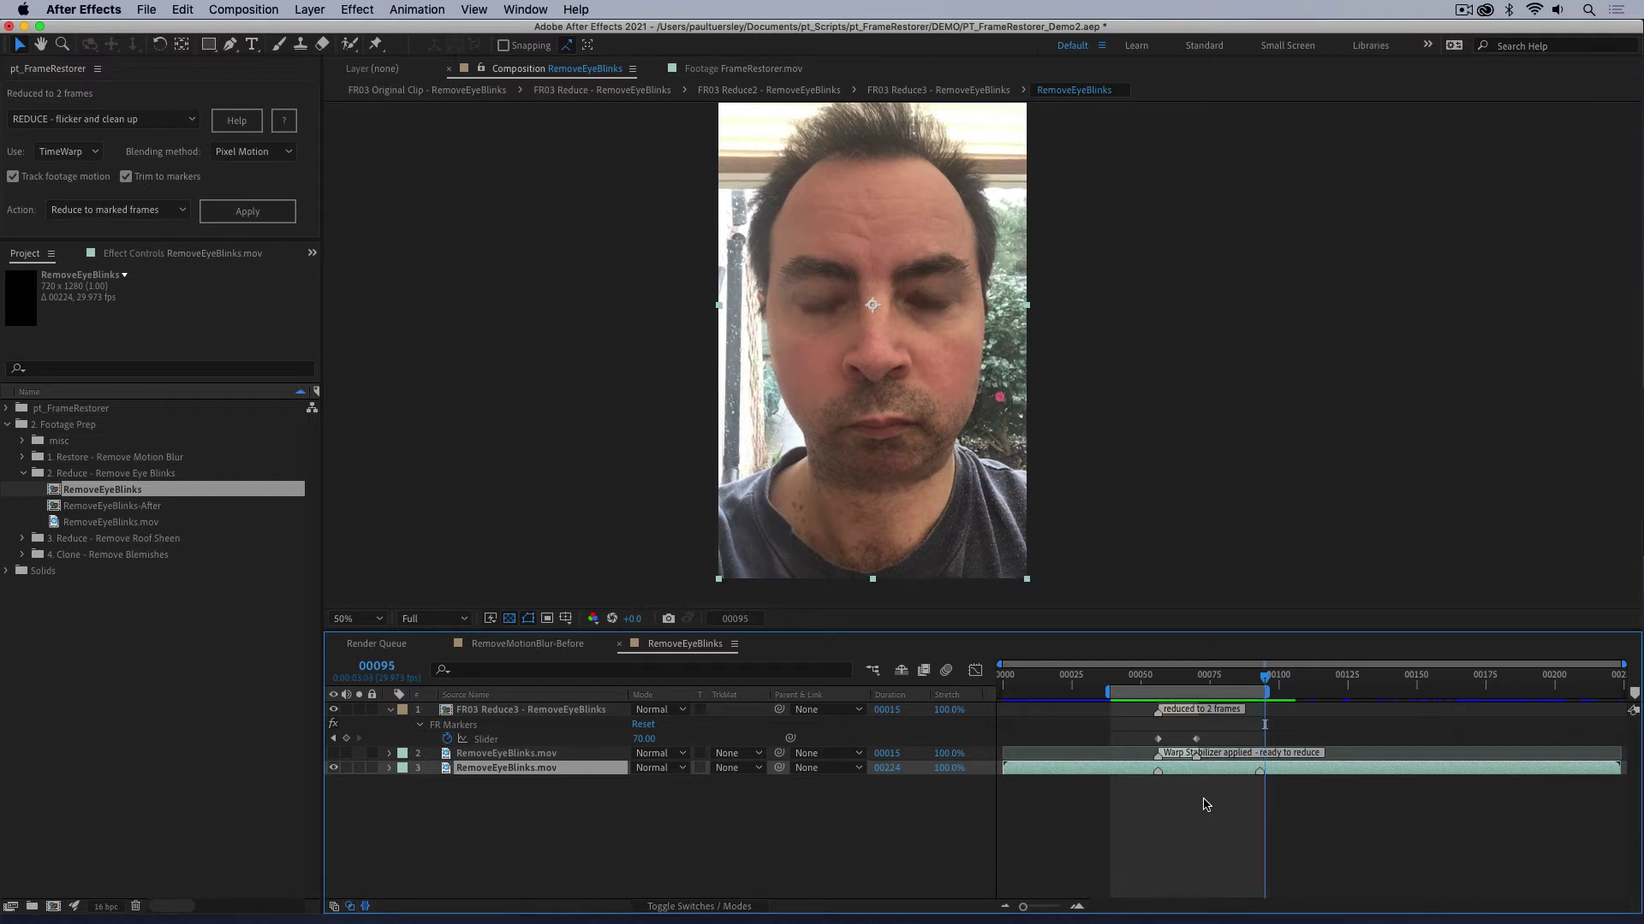
{"action": "key", "text": "Page_Down"}
{"action": "key", "text": "Page_Down"}
{"action": "key", "text": "Page_Down"}
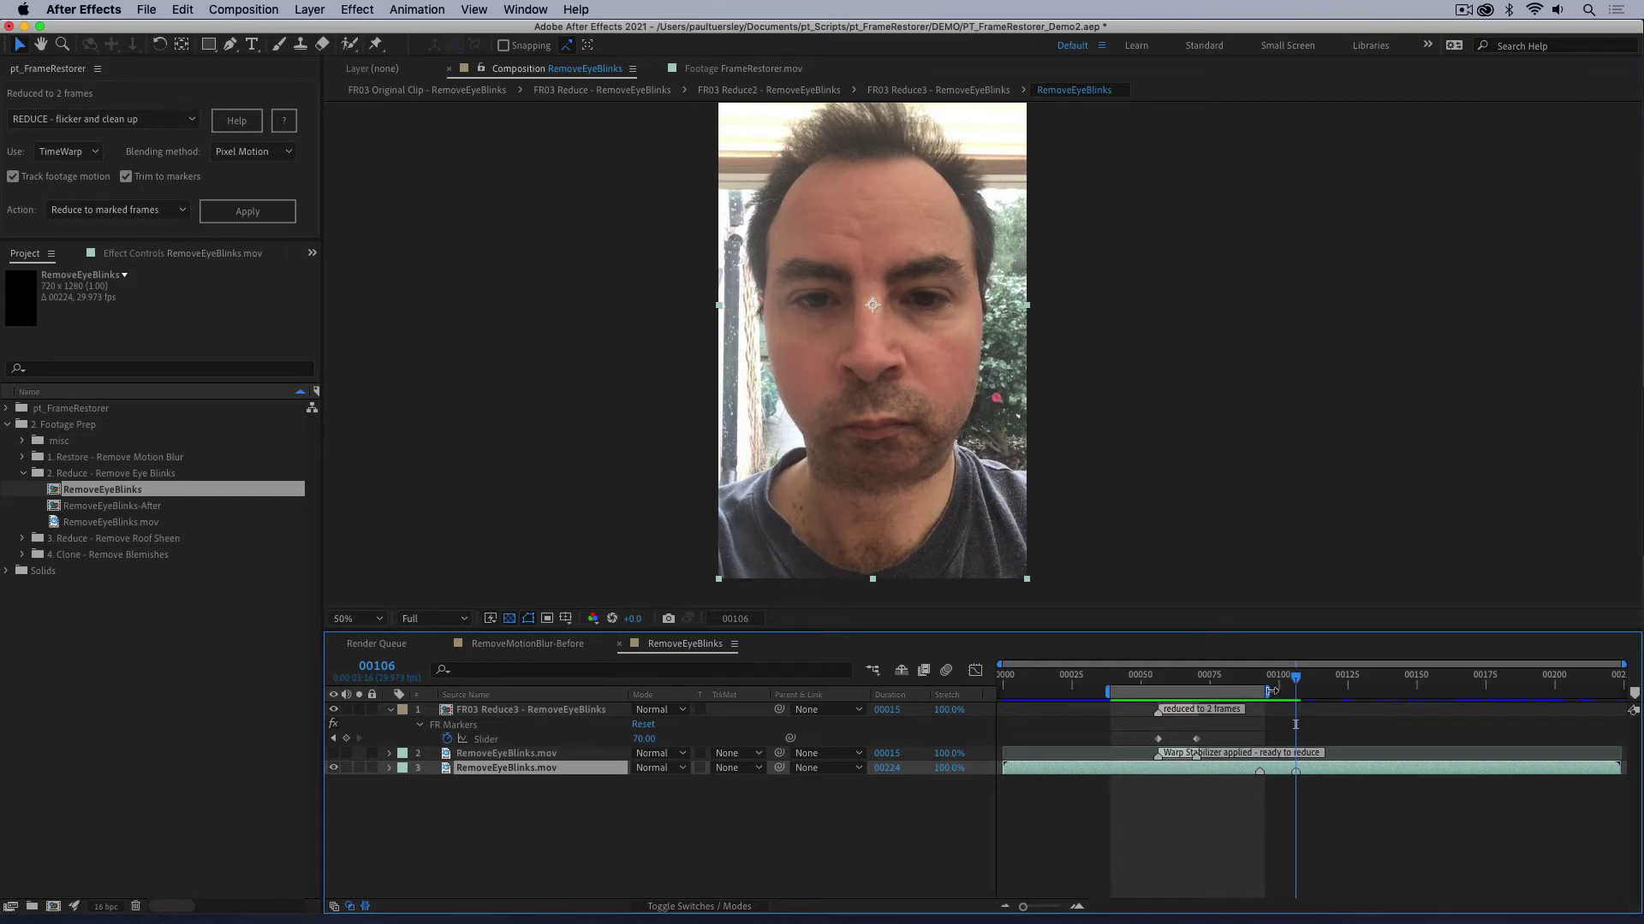
{"action": "left_click_drag", "start_coordinate": [1270, 692], "coordinate": [1379, 692]}
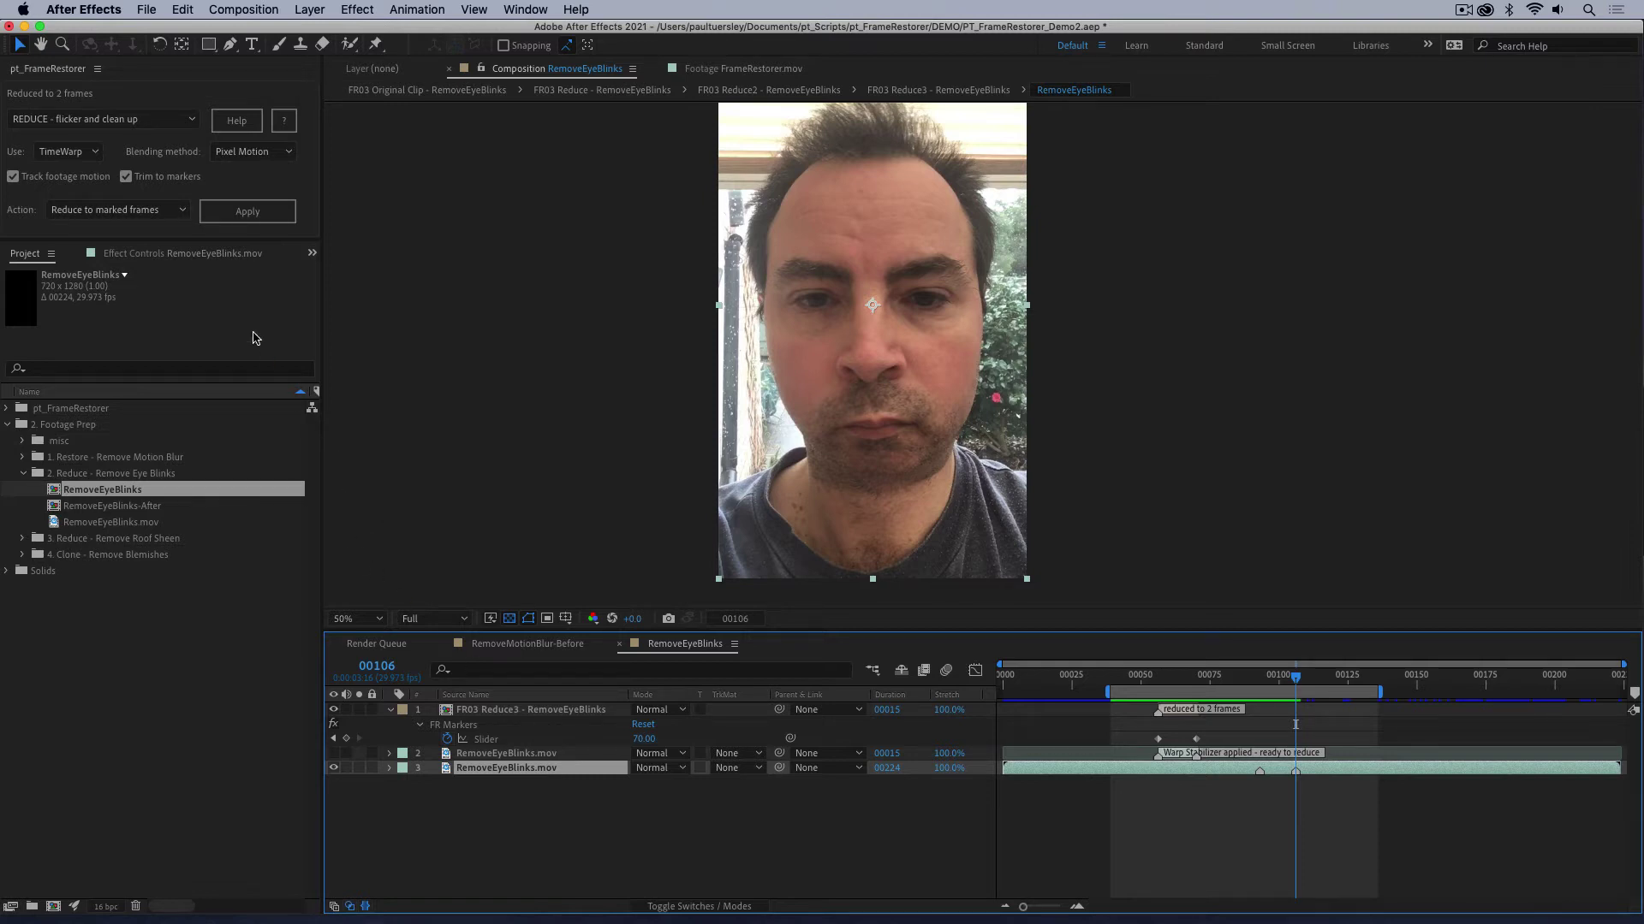
Step: Reduce the second blink to its marked frames, applying again after the Warp Stabilizer analysis, and preview the work area
{"action": "left_click", "coordinate": [246, 213]}
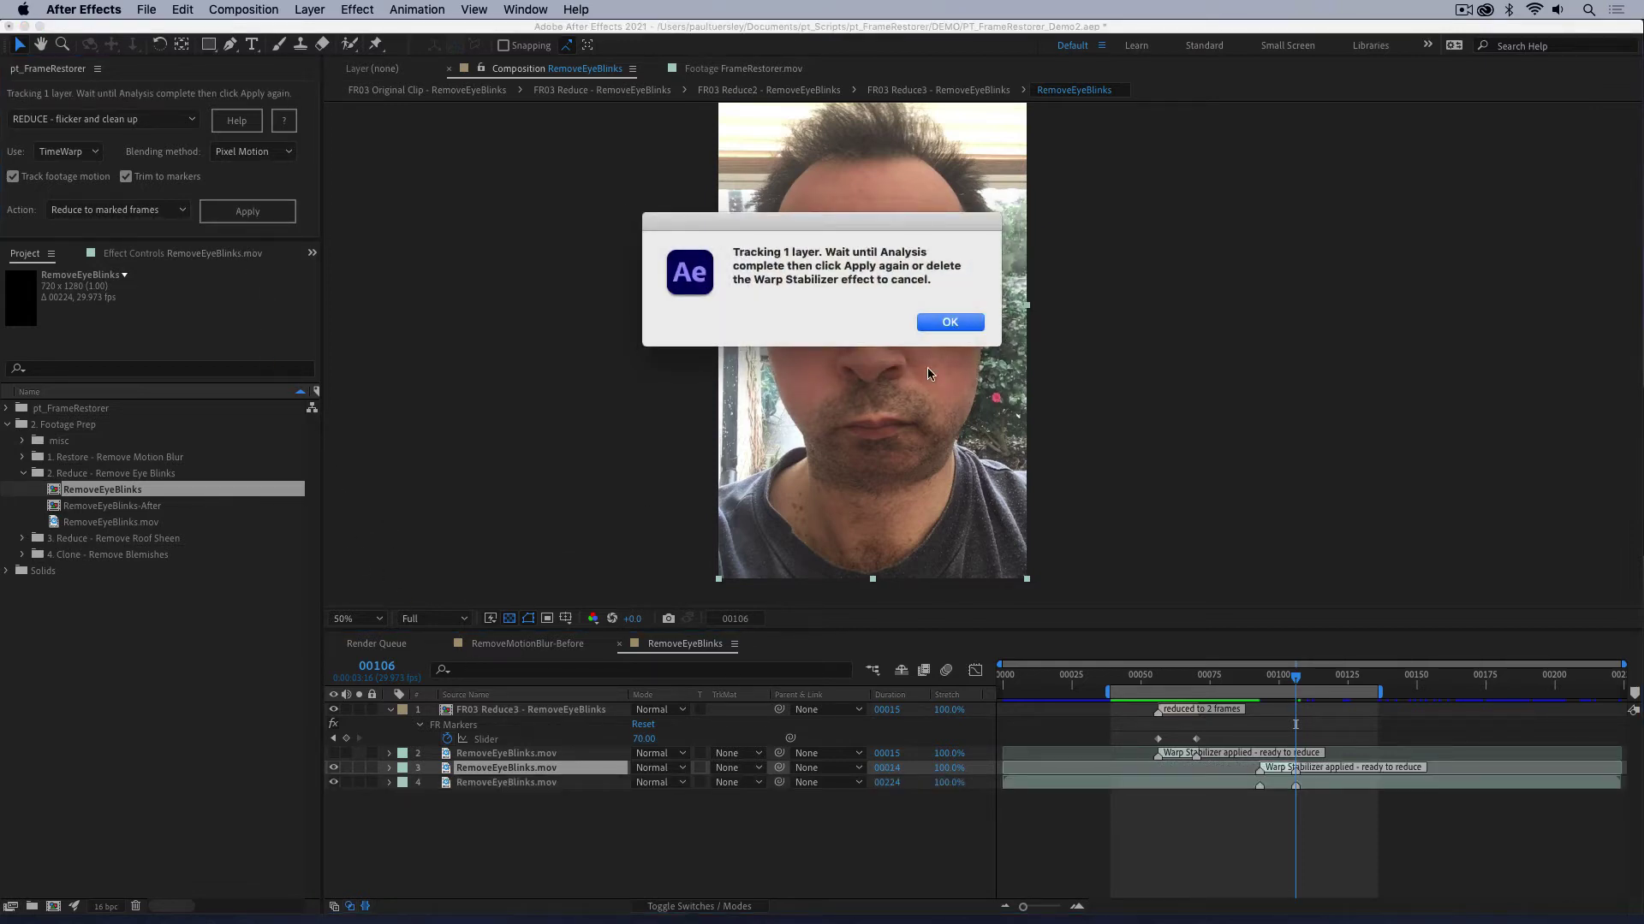
{"action": "left_click", "coordinate": [950, 325]}
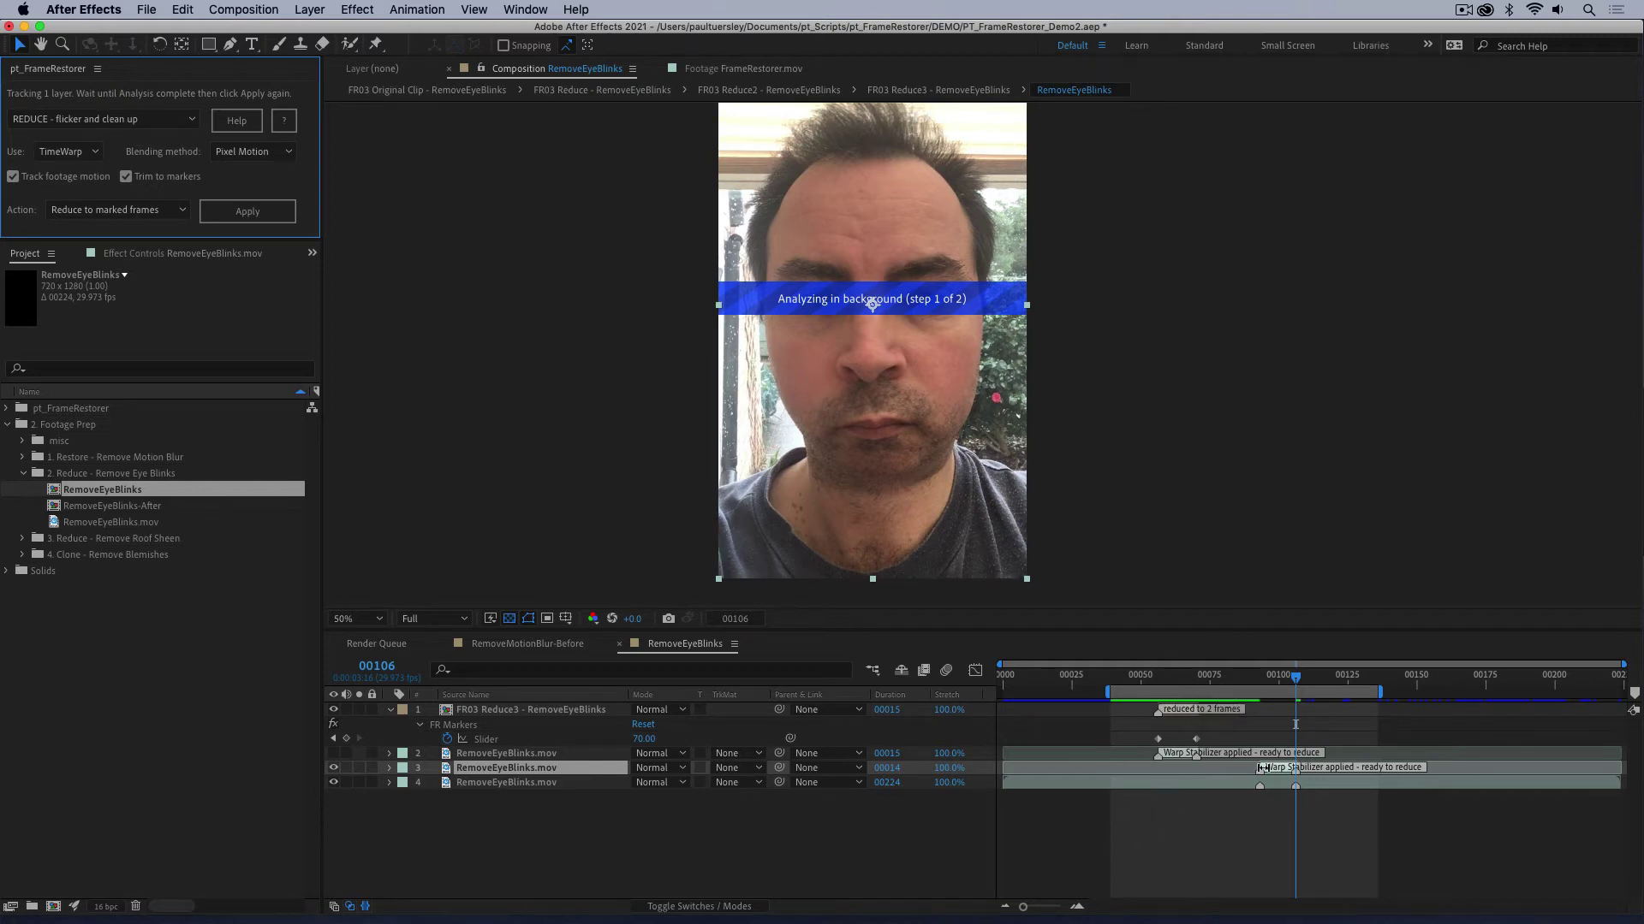
{"action": "left_click", "coordinate": [1200, 675]}
{"action": "left_click_drag", "start_coordinate": [1199, 682], "coordinate": [1160, 700]}
{"action": "key", "text": "space"}
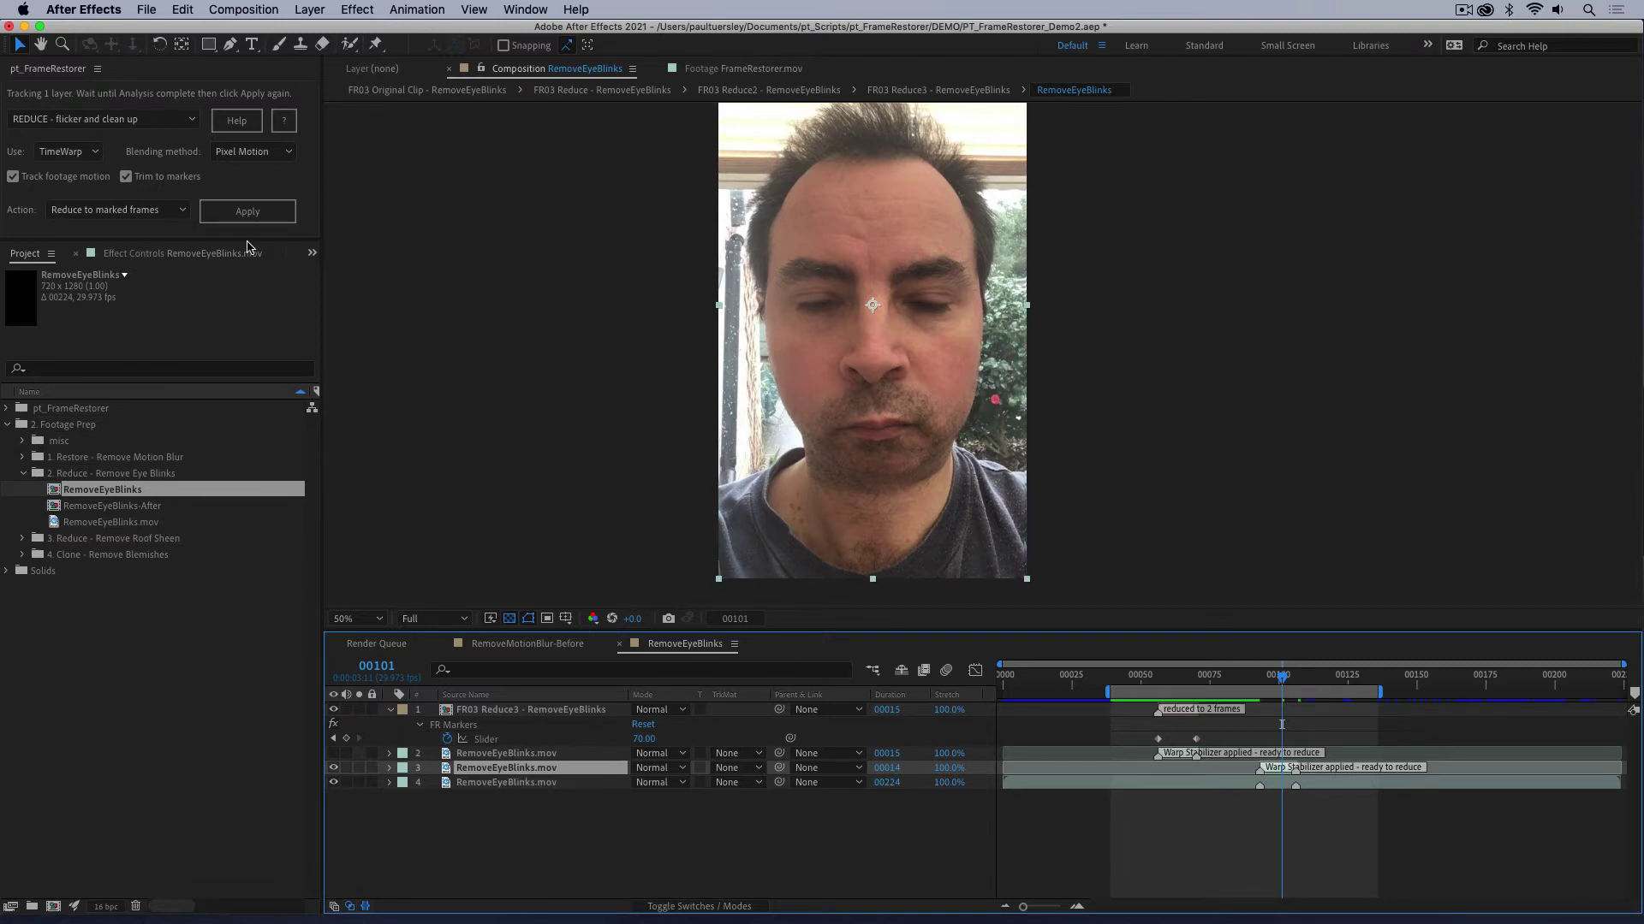
{"action": "left_click", "coordinate": [244, 213]}
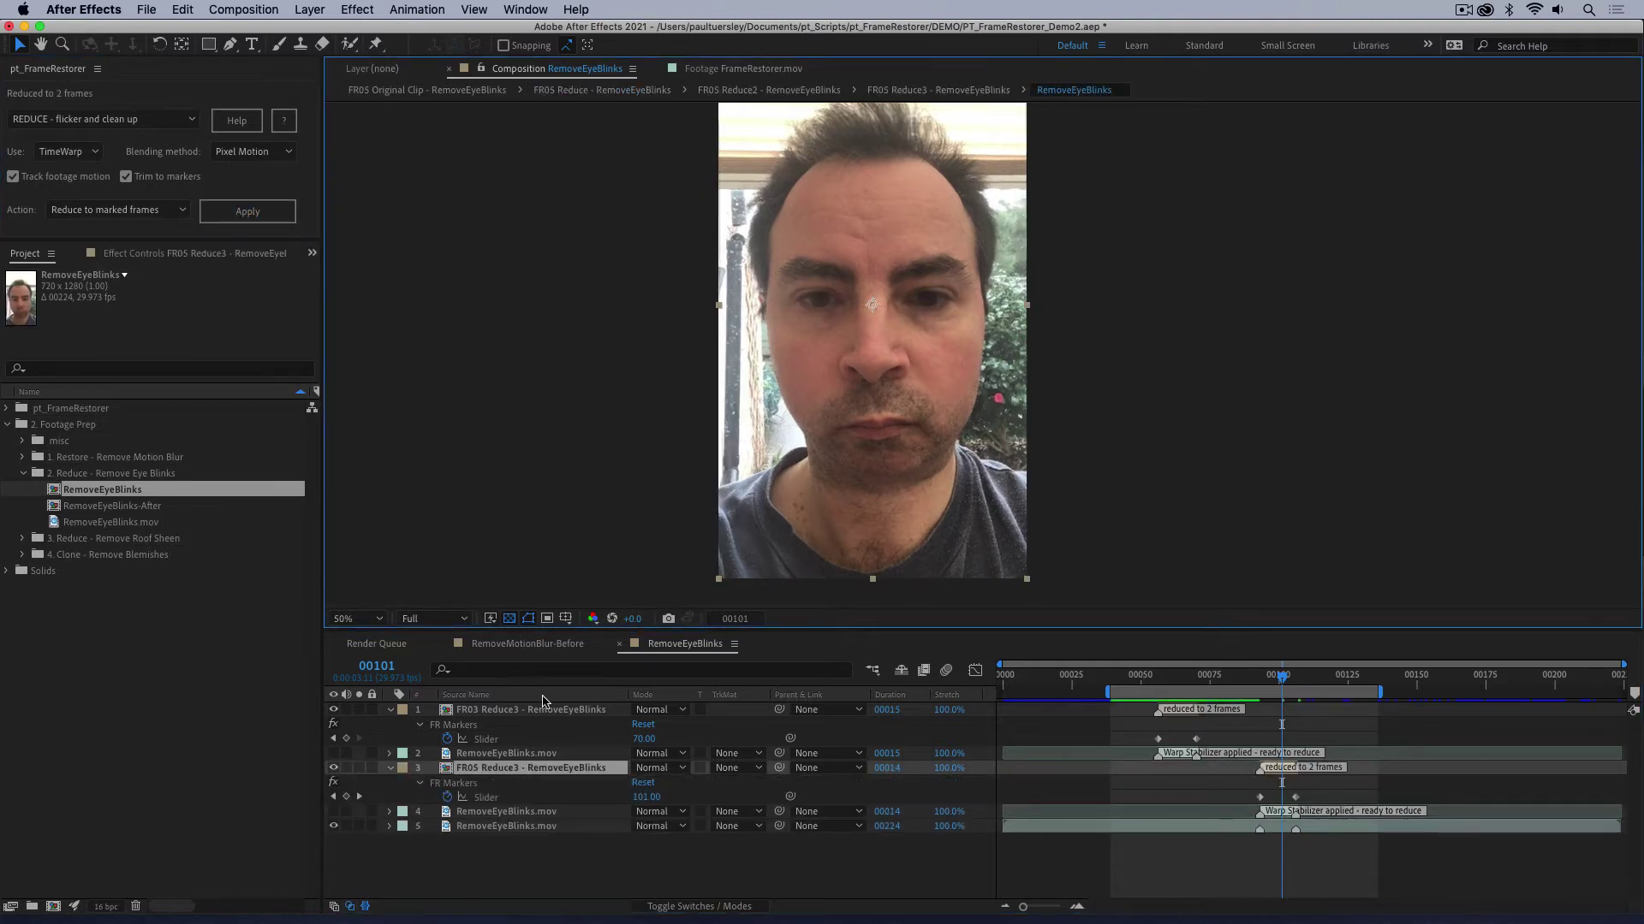
{"action": "key", "text": "space"}
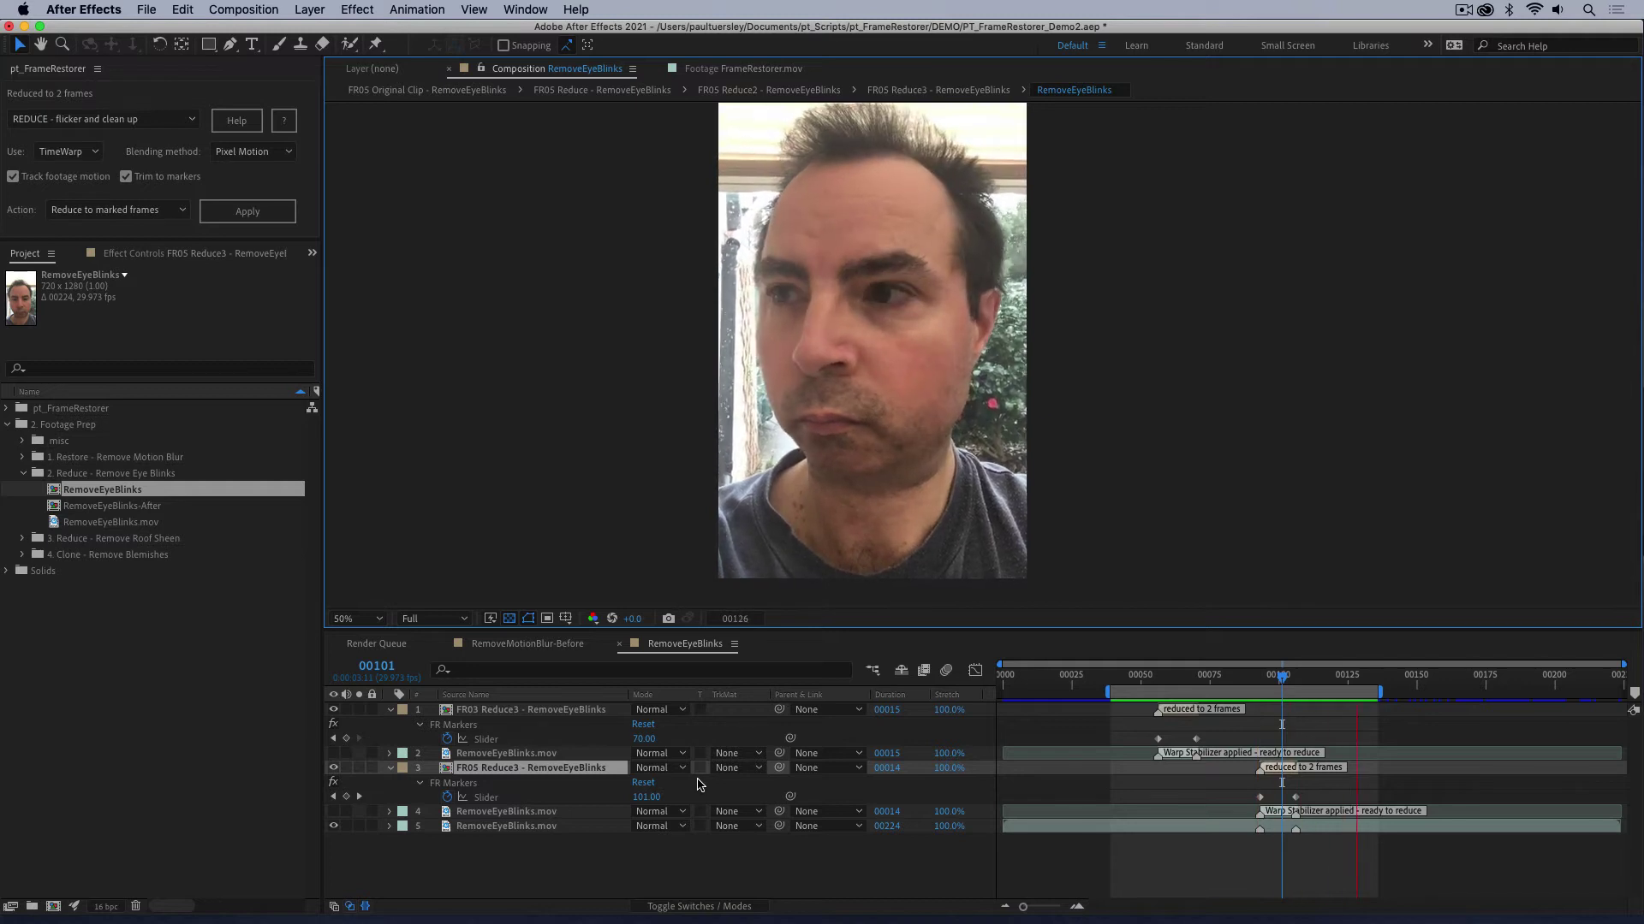
{"action": "key", "text": "space"}
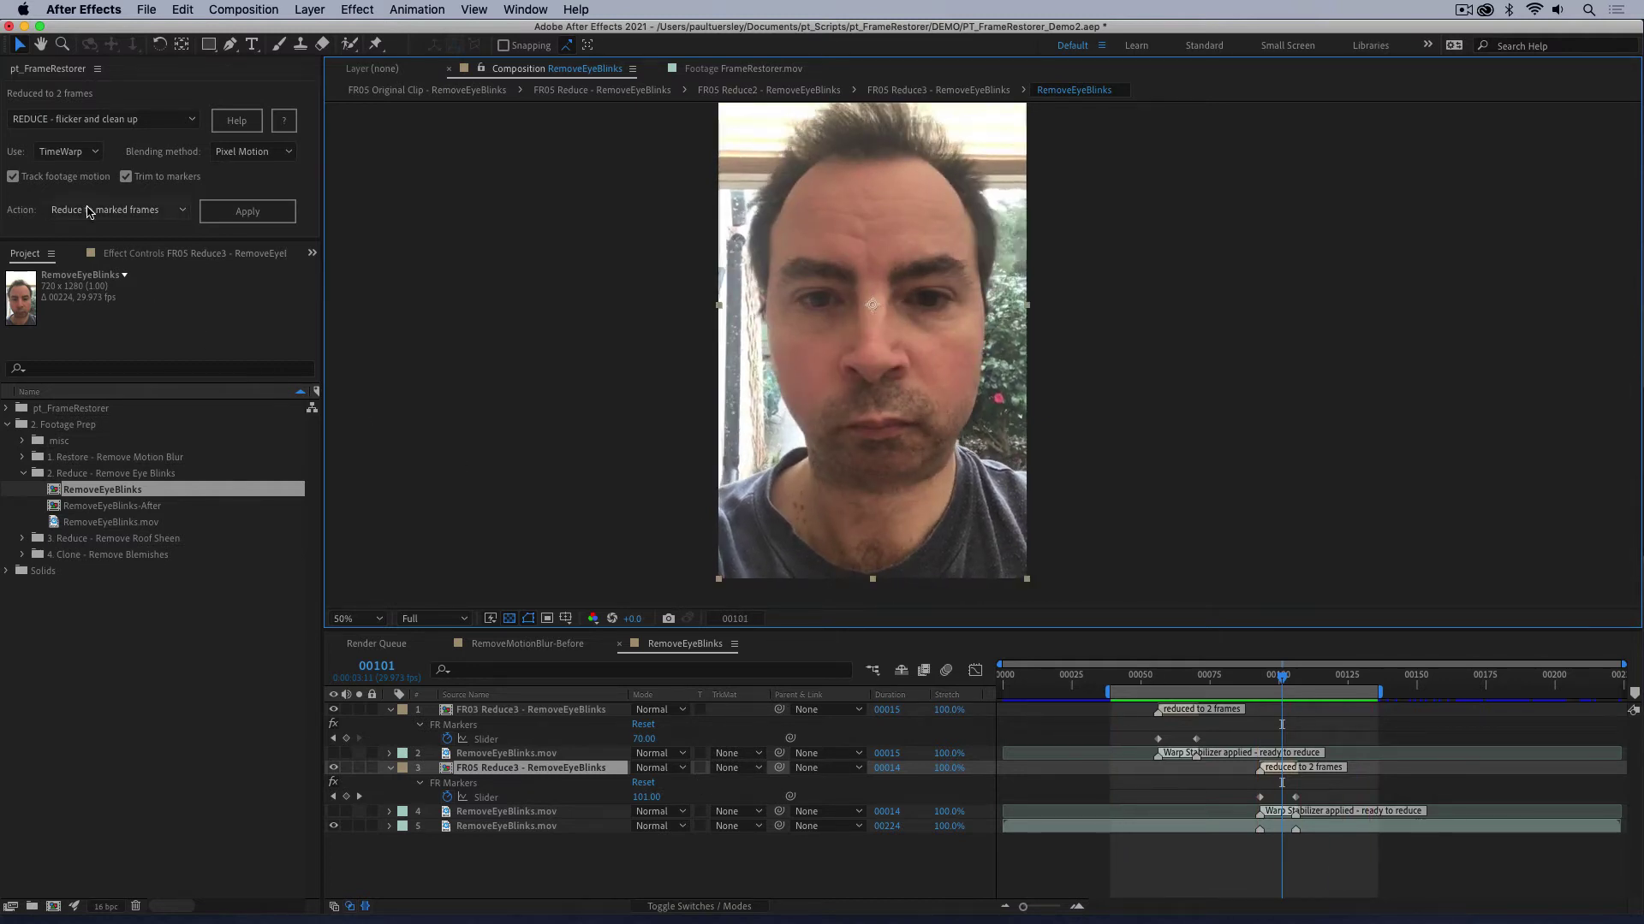
Step: Move the second-blink end marker of the full-length RemoveEyeBlinks.mov layer to frame 128, just before the third blink
{"action": "left_click_drag", "start_coordinate": [1276, 679], "coordinate": [1347, 684]}
{"action": "left_click_drag", "start_coordinate": [1370, 679], "coordinate": [1360, 683]}
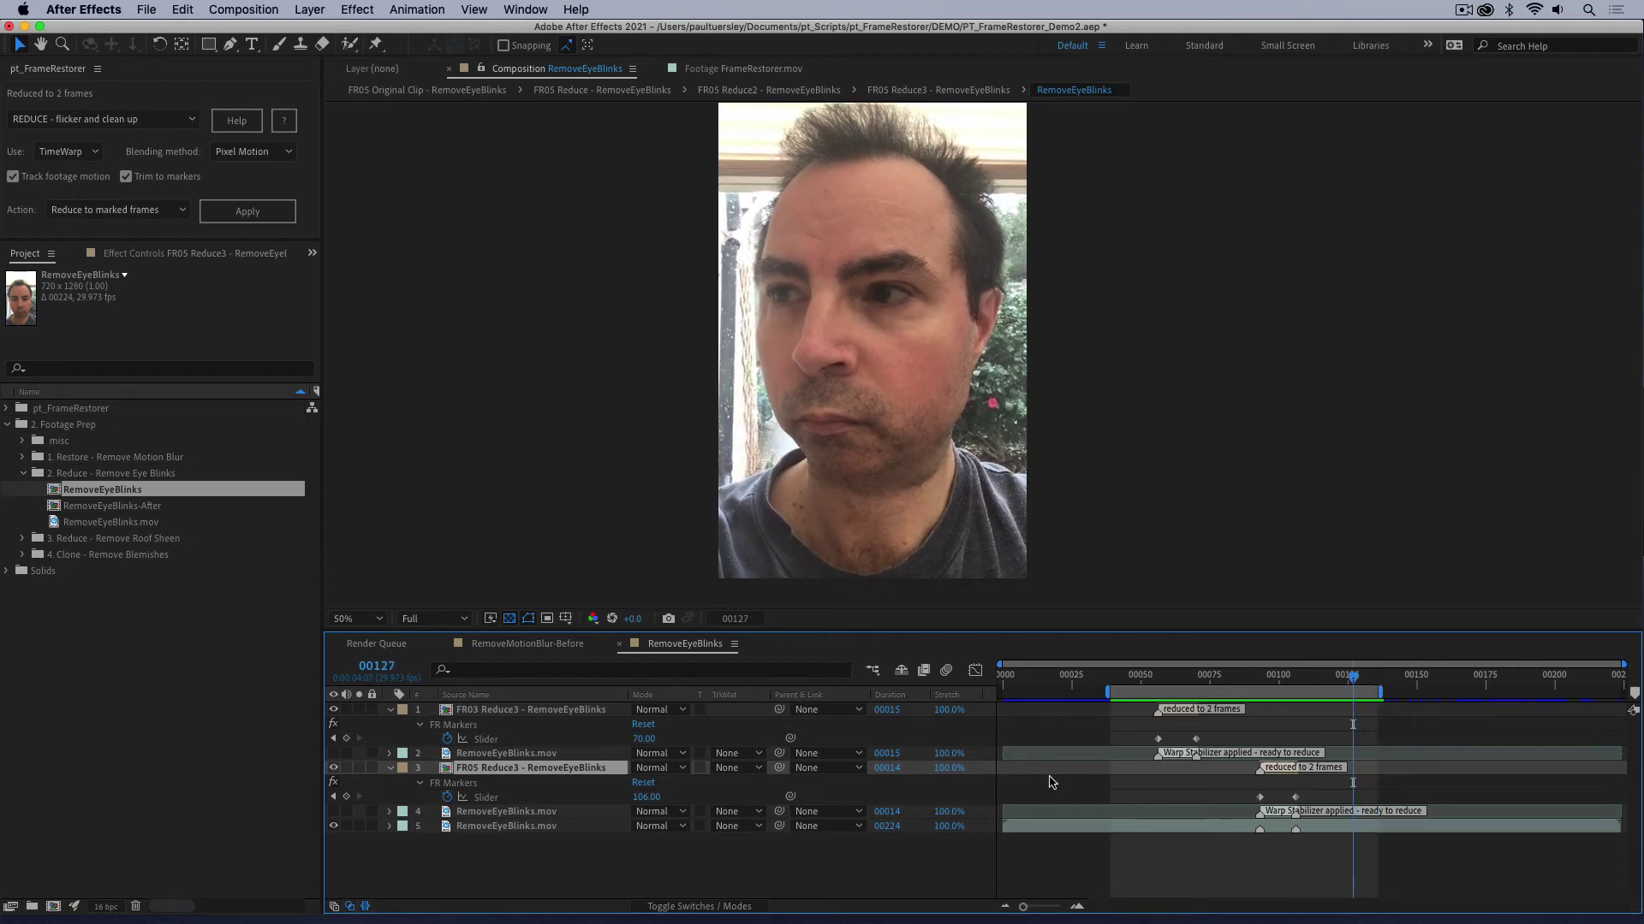
{"action": "key", "text": "Page_Down"}
{"action": "key", "text": "Page_Down"}
{"action": "key", "text": "Page_Down"}
{"action": "key", "text": "Page_Up"}
{"action": "key", "text": "Page_Up"}
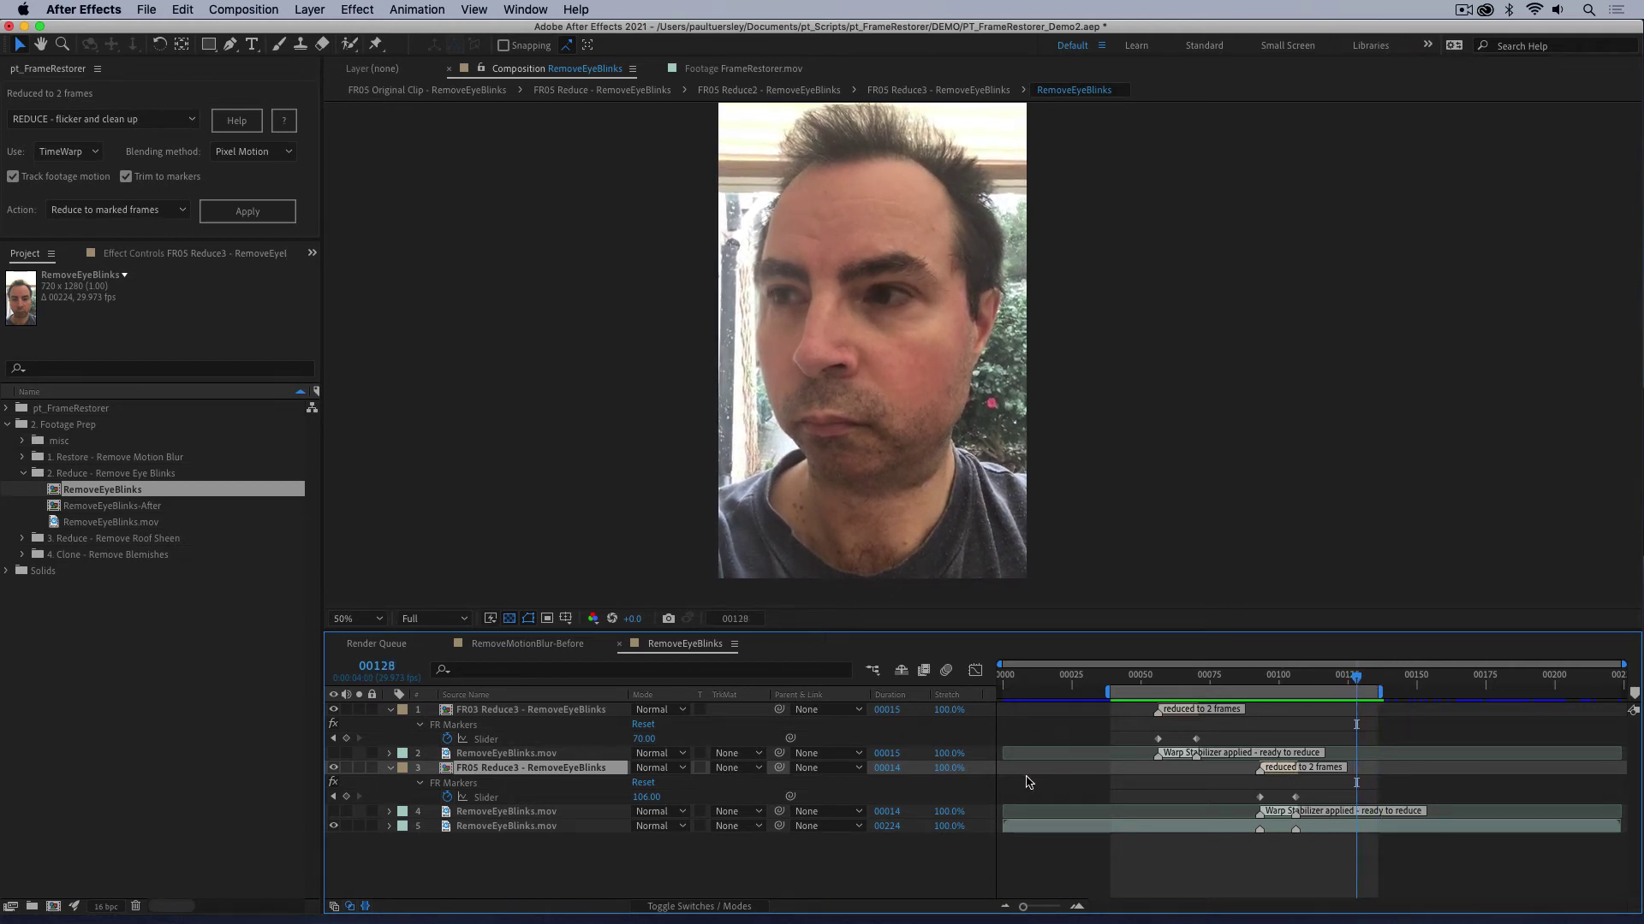
{"action": "left_click", "coordinate": [532, 828]}
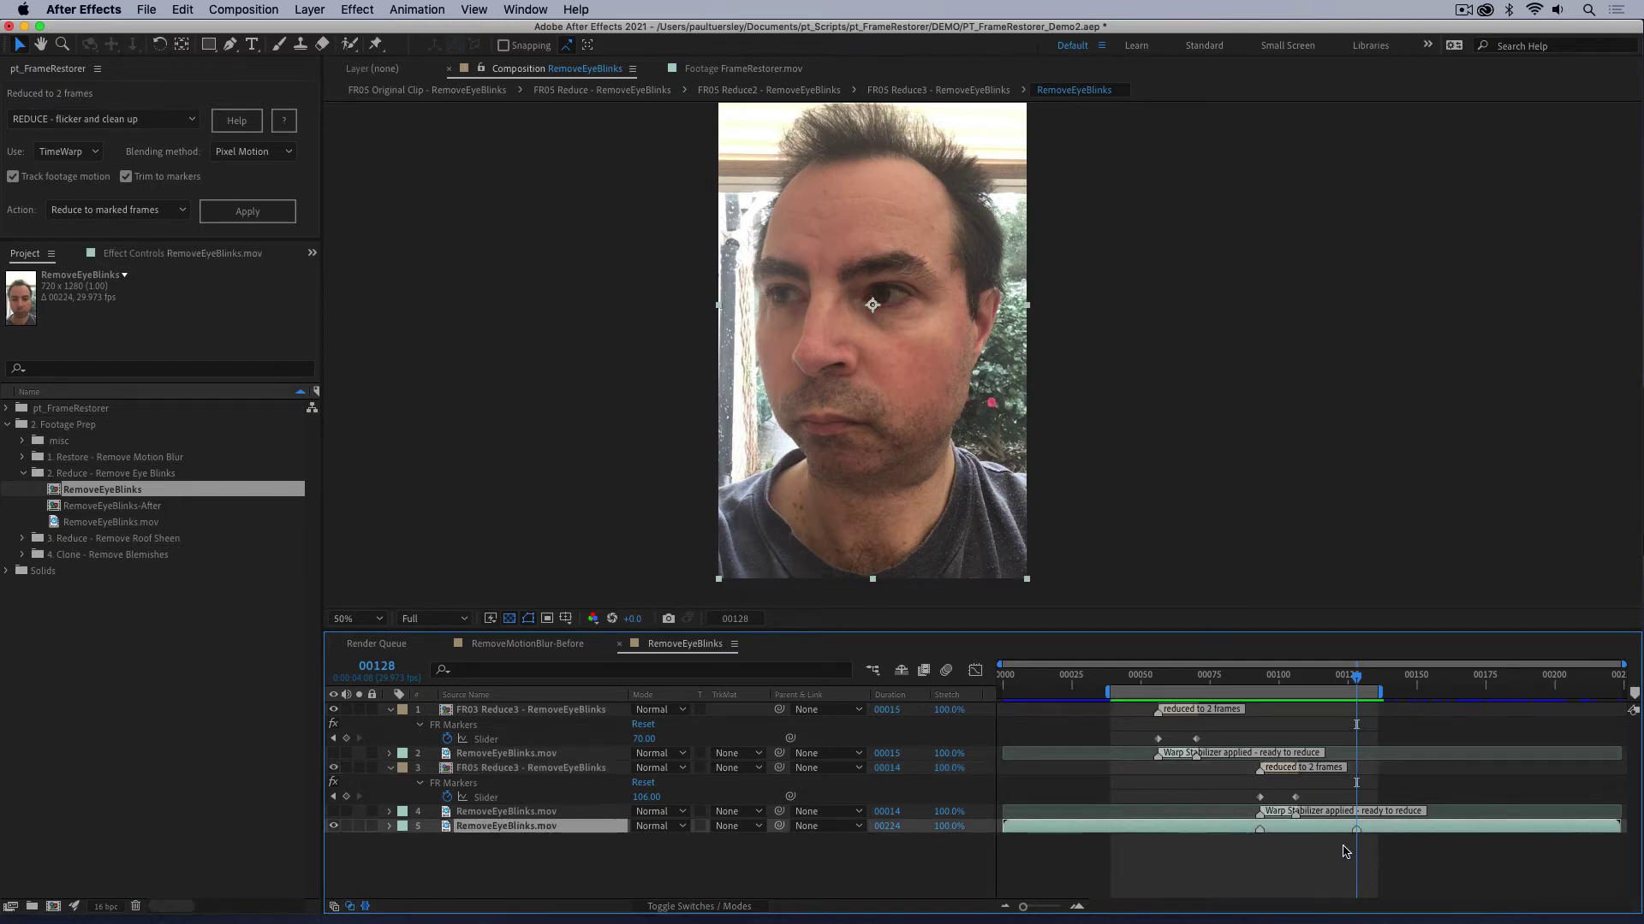
Step: Move the same layer's frame 93 marker to frame 143, where the eyes are fully open after the third blink
{"action": "key", "text": "Page_Down"}
{"action": "key", "text": "Page_Down"}
{"action": "key", "text": "Page_Down"}
{"action": "key", "text": "Page_Down"}
{"action": "key", "text": "Page_Down"}
{"action": "key", "text": "Page_Down"}
{"action": "key", "text": "Page_Down"}
{"action": "key", "text": "Page_Down"}
{"action": "key", "text": "Page_Down"}
{"action": "key", "text": "Page_Down"}
{"action": "key", "text": "Page_Down"}
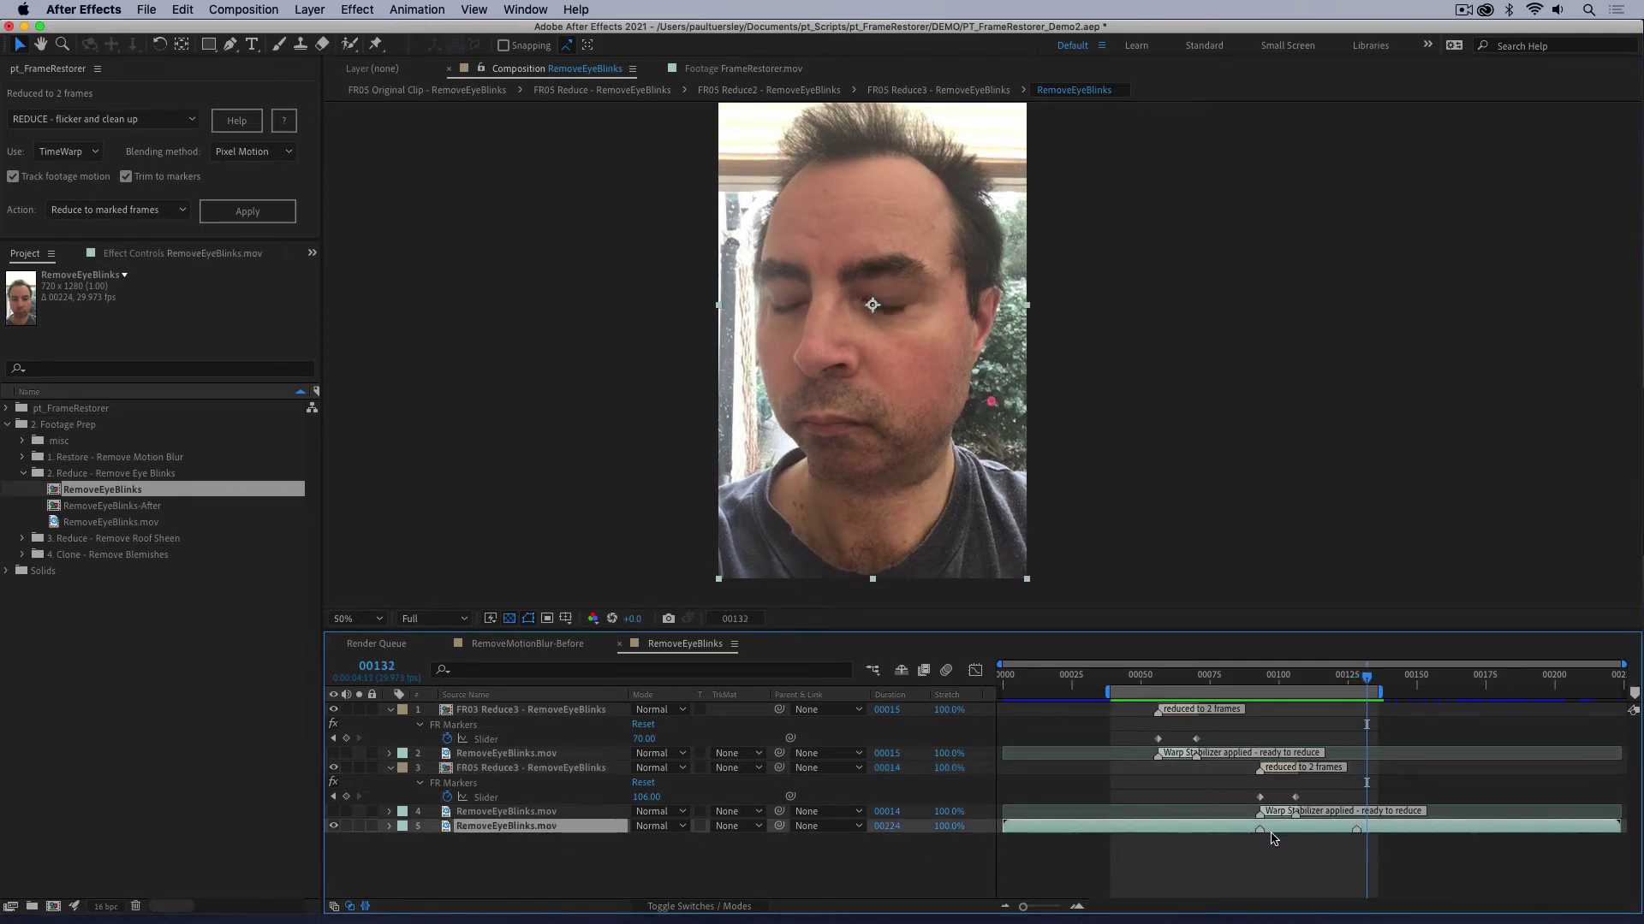
{"action": "key", "text": "Page_Down"}
{"action": "key", "text": "Page_Down"}
{"action": "key", "text": "Page_Down"}
{"action": "key", "text": "Page_Down"}
{"action": "key", "text": "Page_Down"}
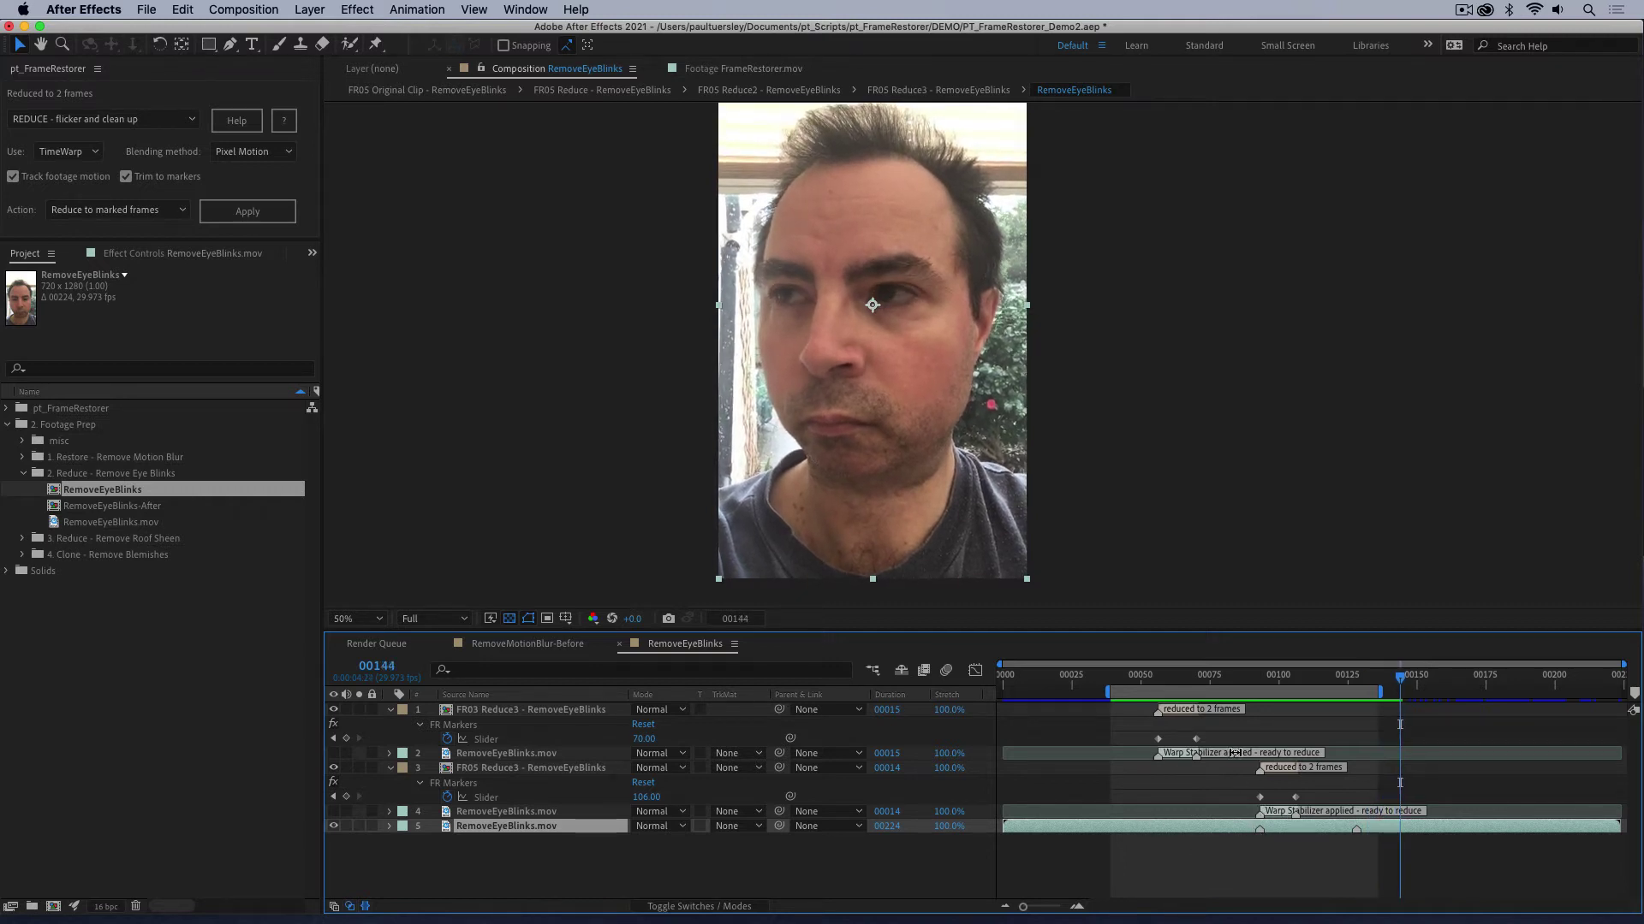
{"action": "key", "text": "Page_Up"}
{"action": "key", "text": "Page_Up"}
{"action": "key", "text": "Page_Up"}
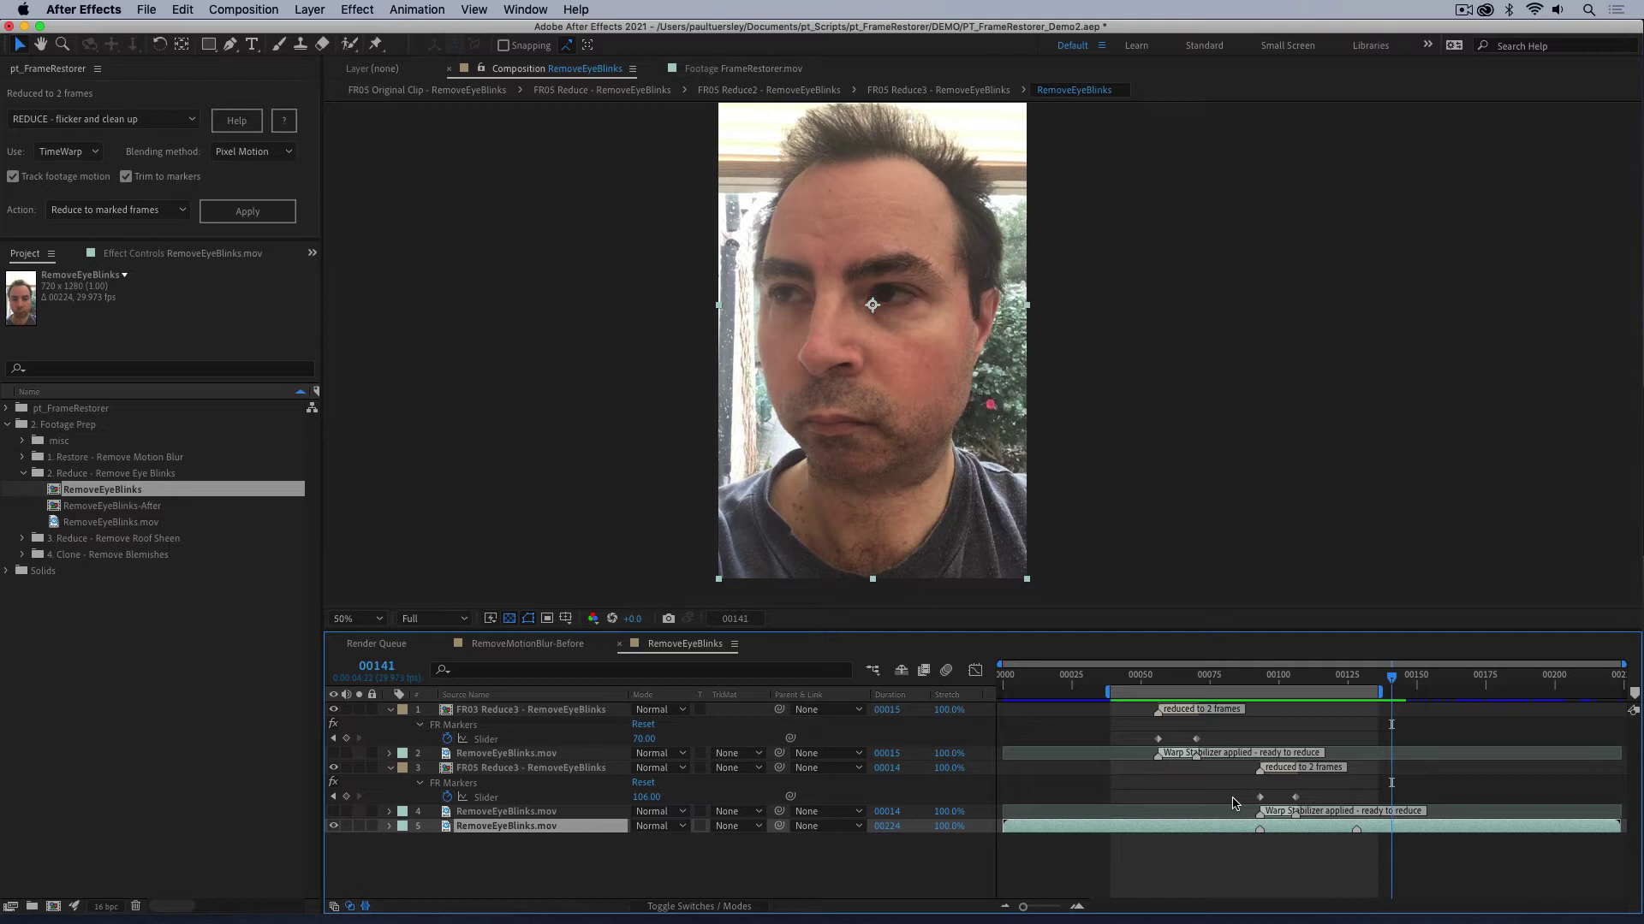
{"action": "key", "text": "Page_Down"}
{"action": "key", "text": "Page_Down"}
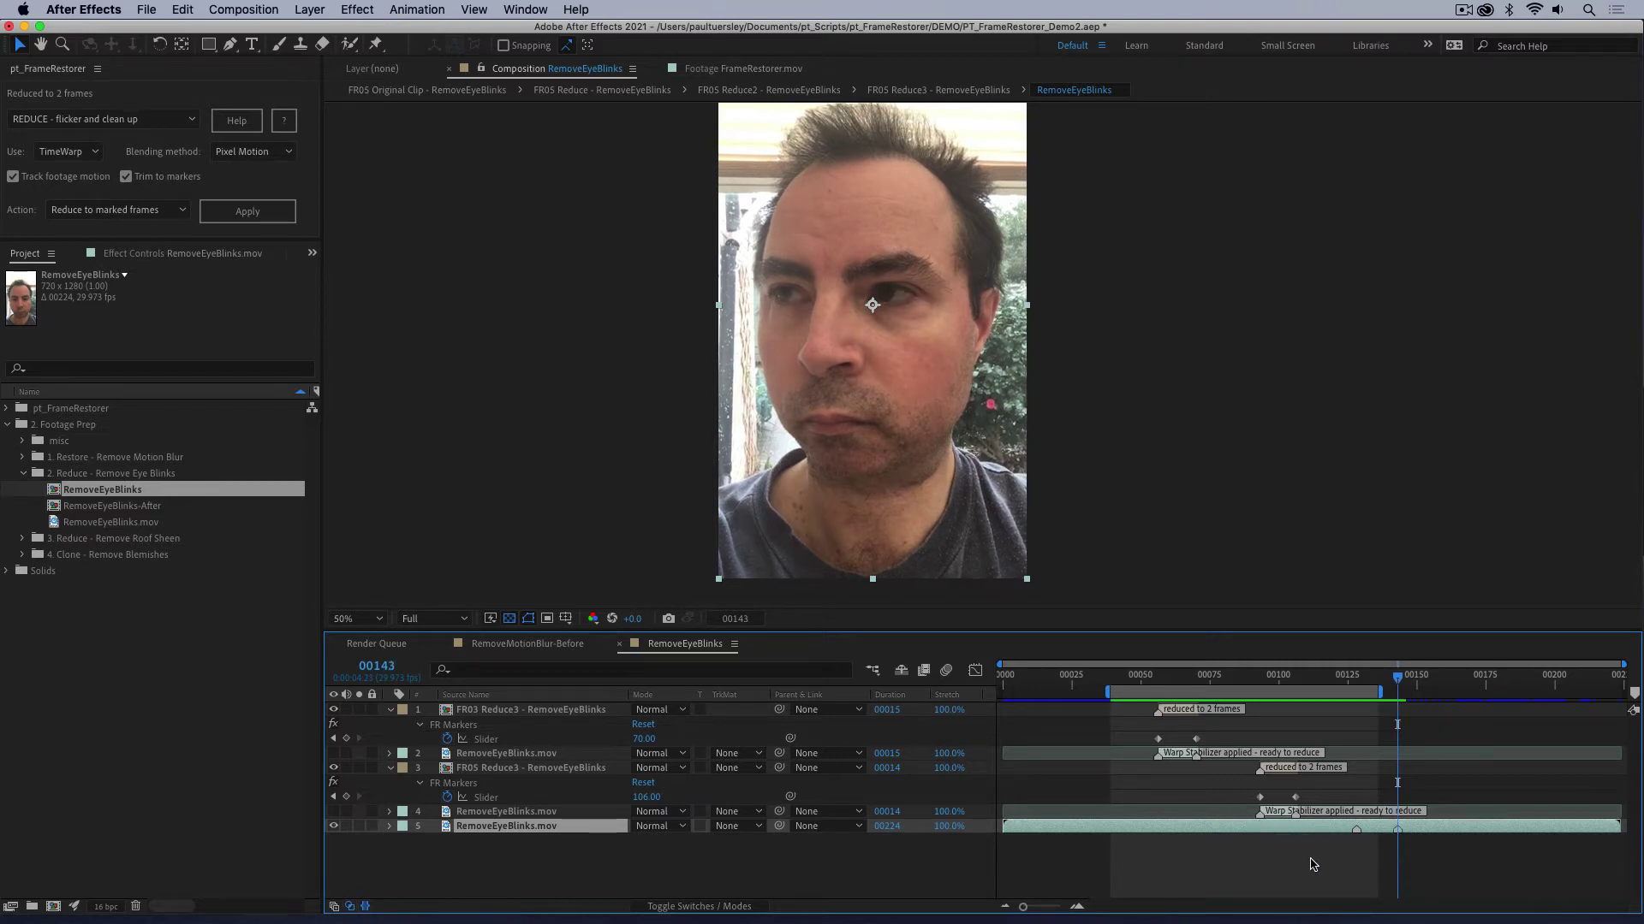
Step: Reduce the third blink to its marked frames, applying again after the Warp Stabilizer analysis
{"action": "left_click", "coordinate": [247, 211]}
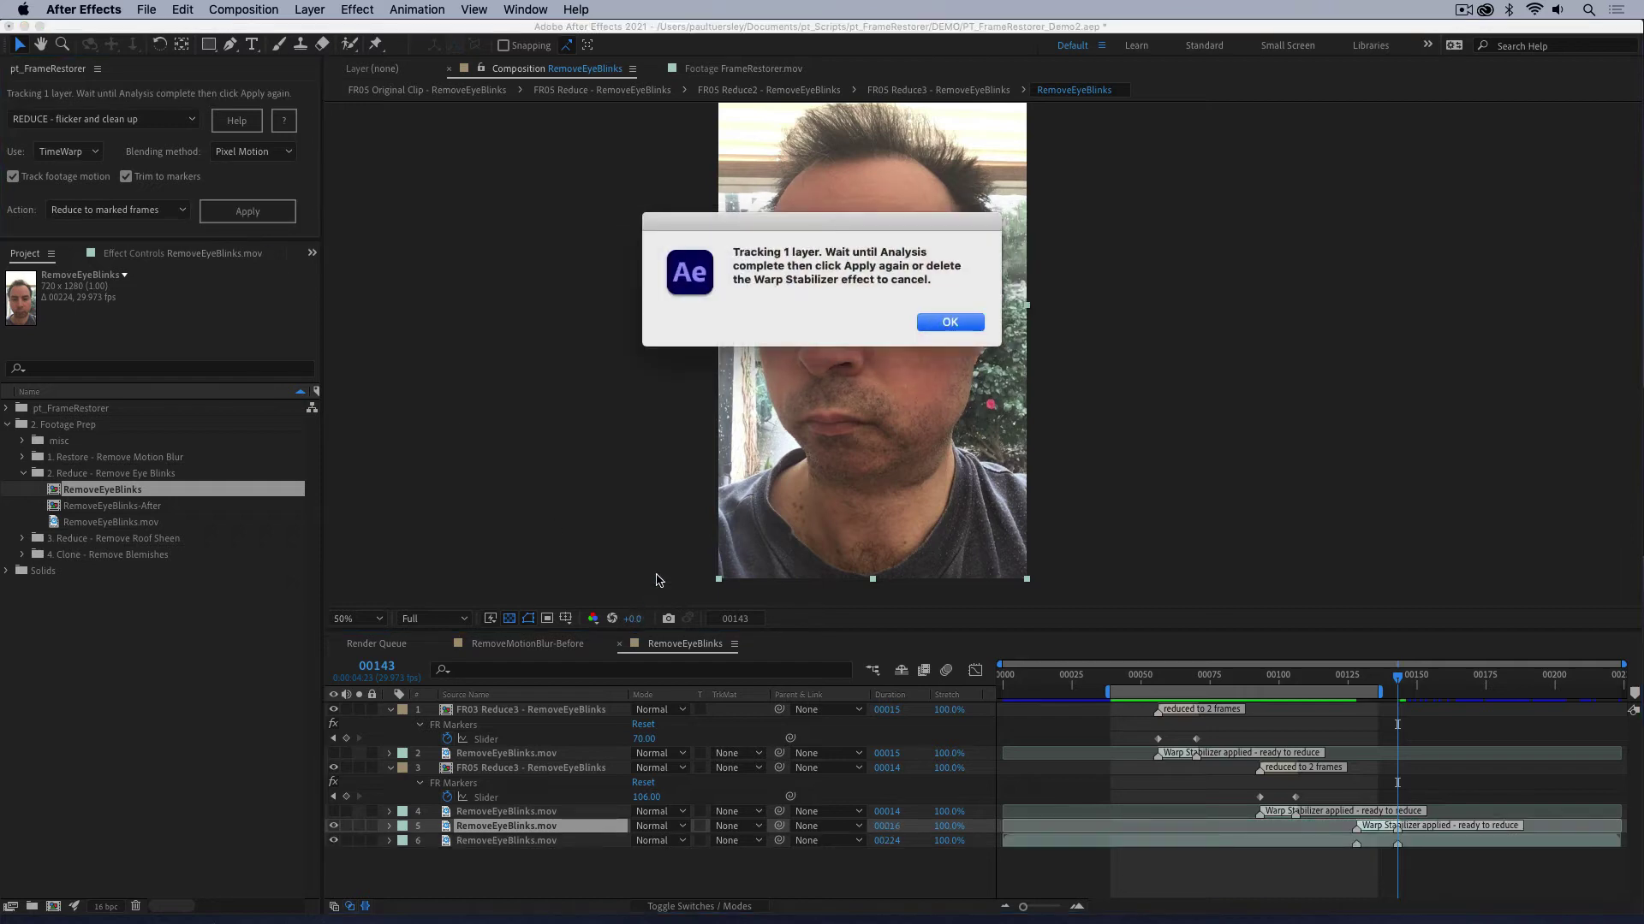
{"action": "left_click", "coordinate": [950, 336]}
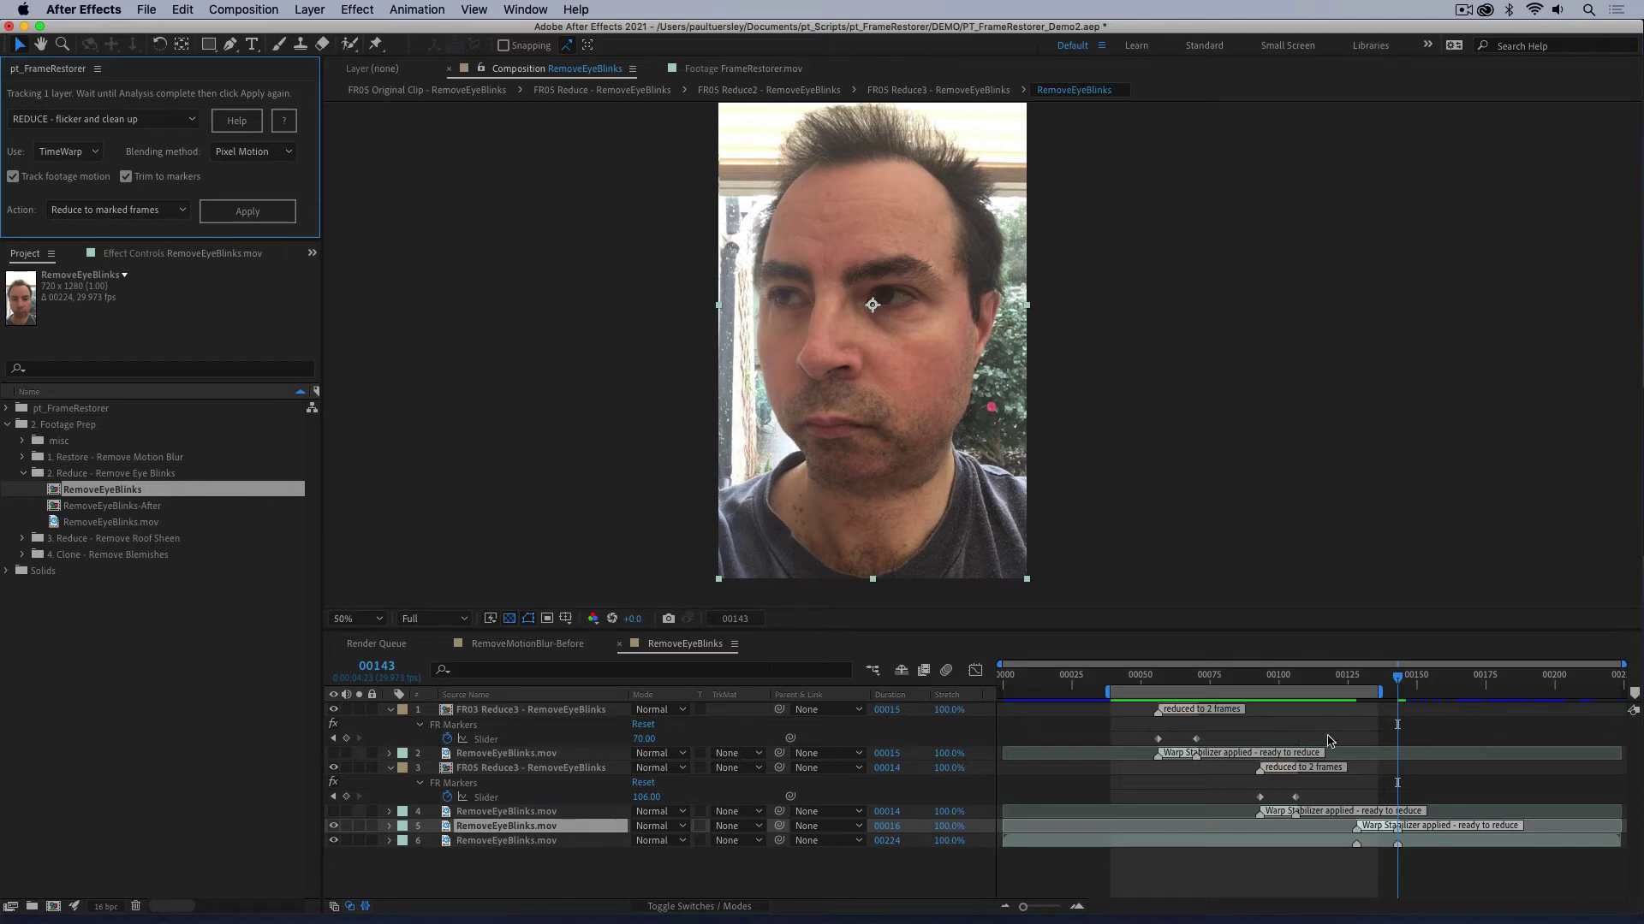
{"action": "left_click_drag", "start_coordinate": [1397, 687], "coordinate": [1386, 698]}
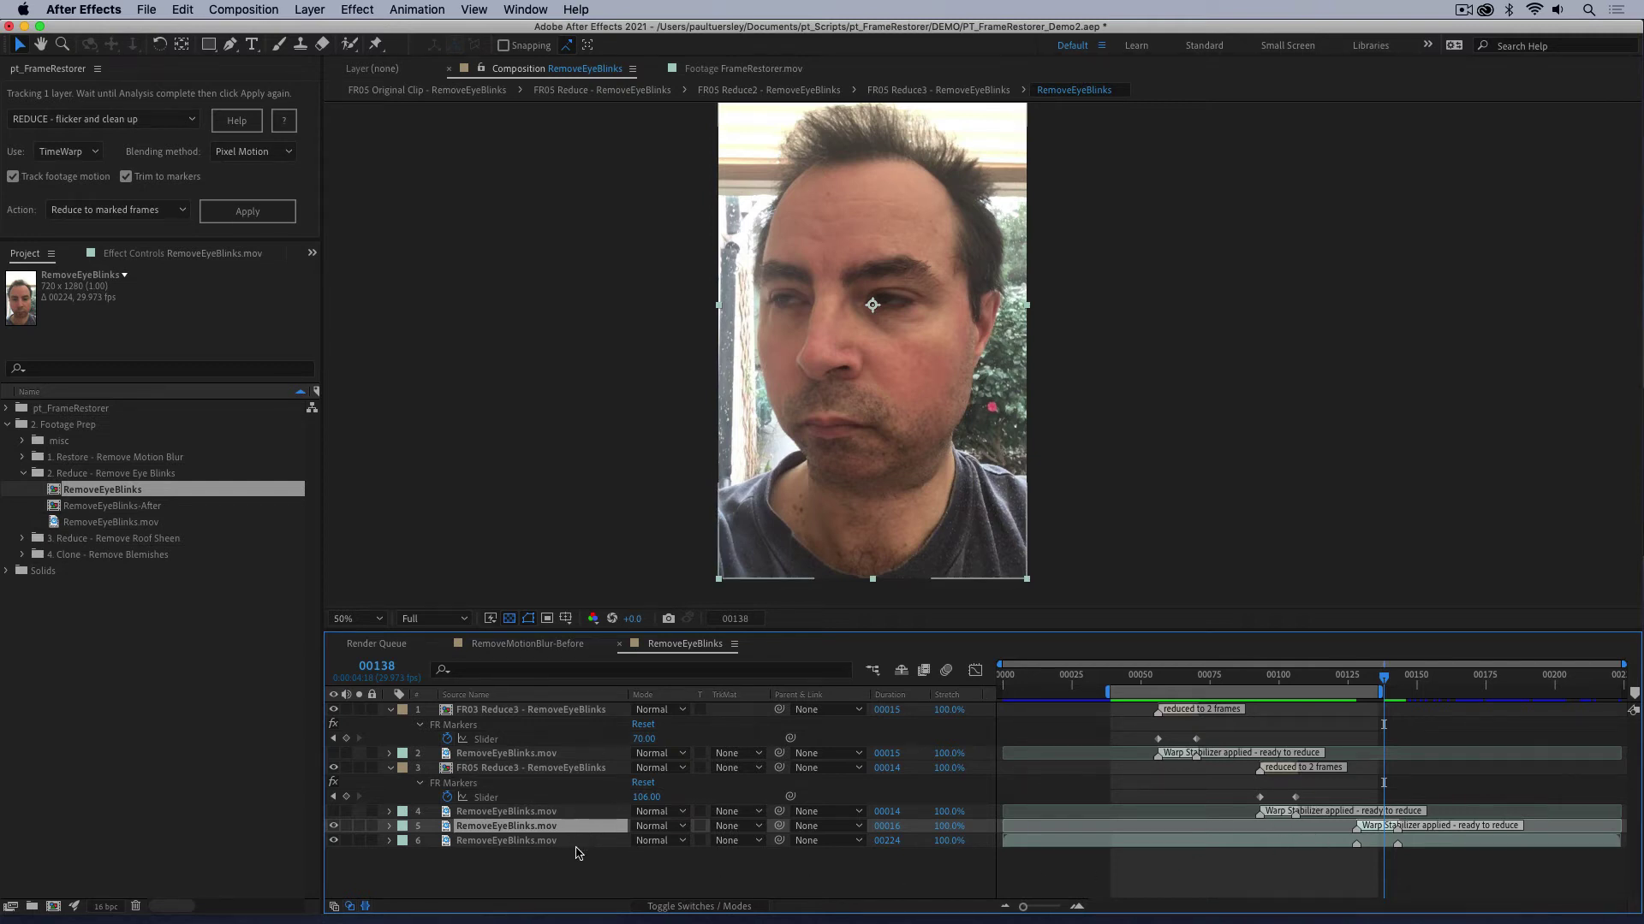
{"action": "left_click", "coordinate": [259, 223]}
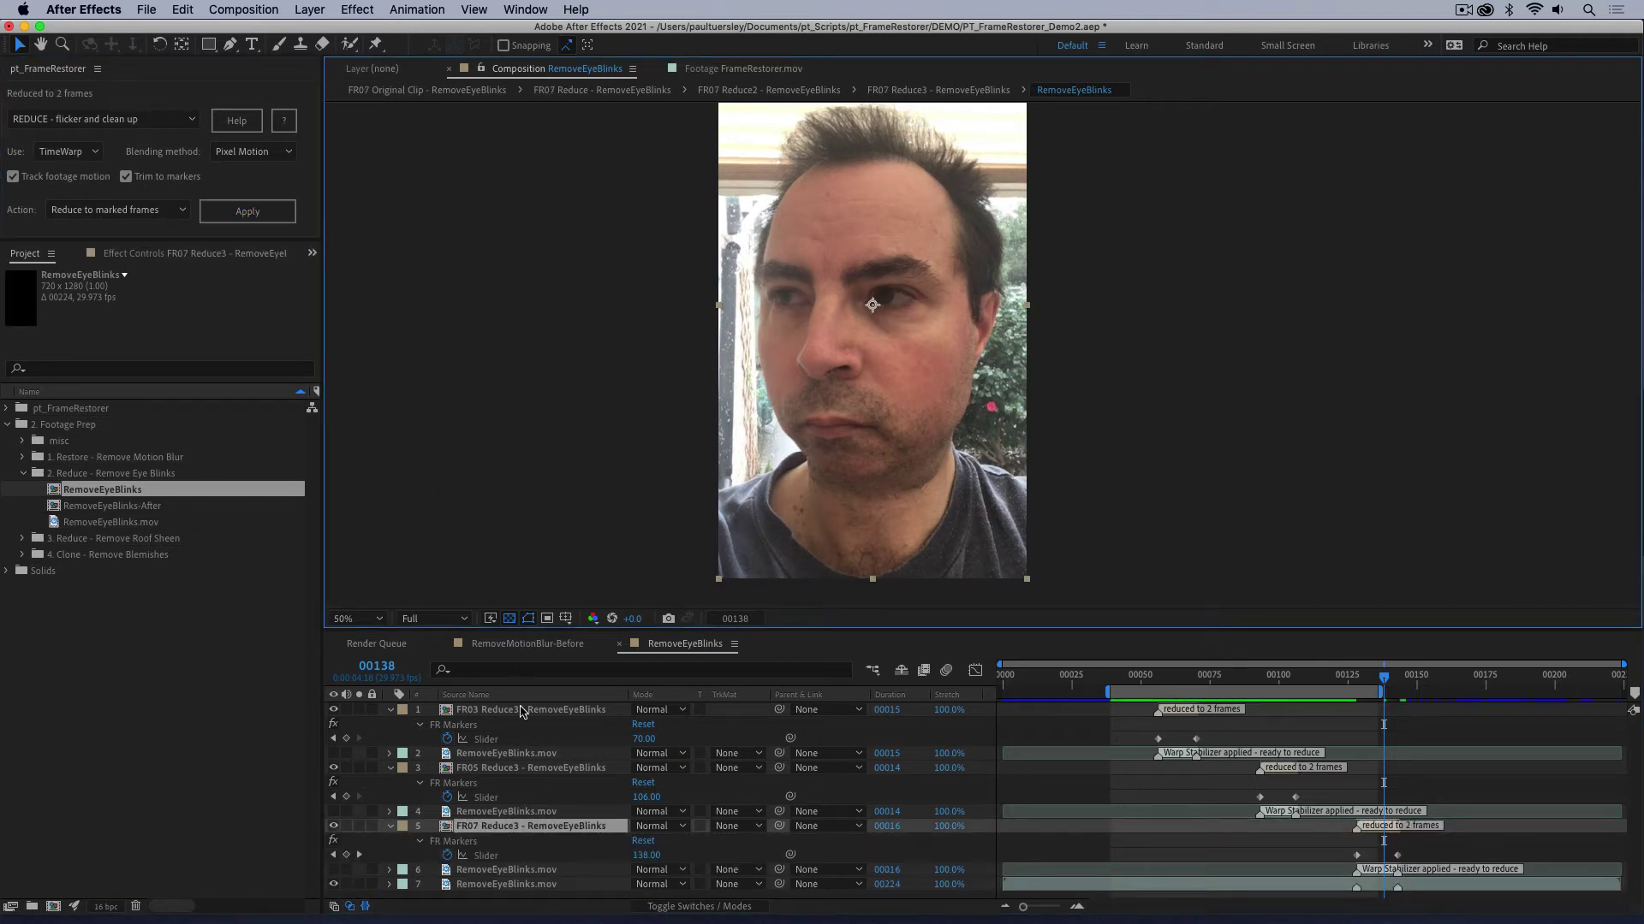
Step: Collapse the properties of the three reduced blink layers in the timeline
{"action": "left_click", "coordinate": [390, 768]}
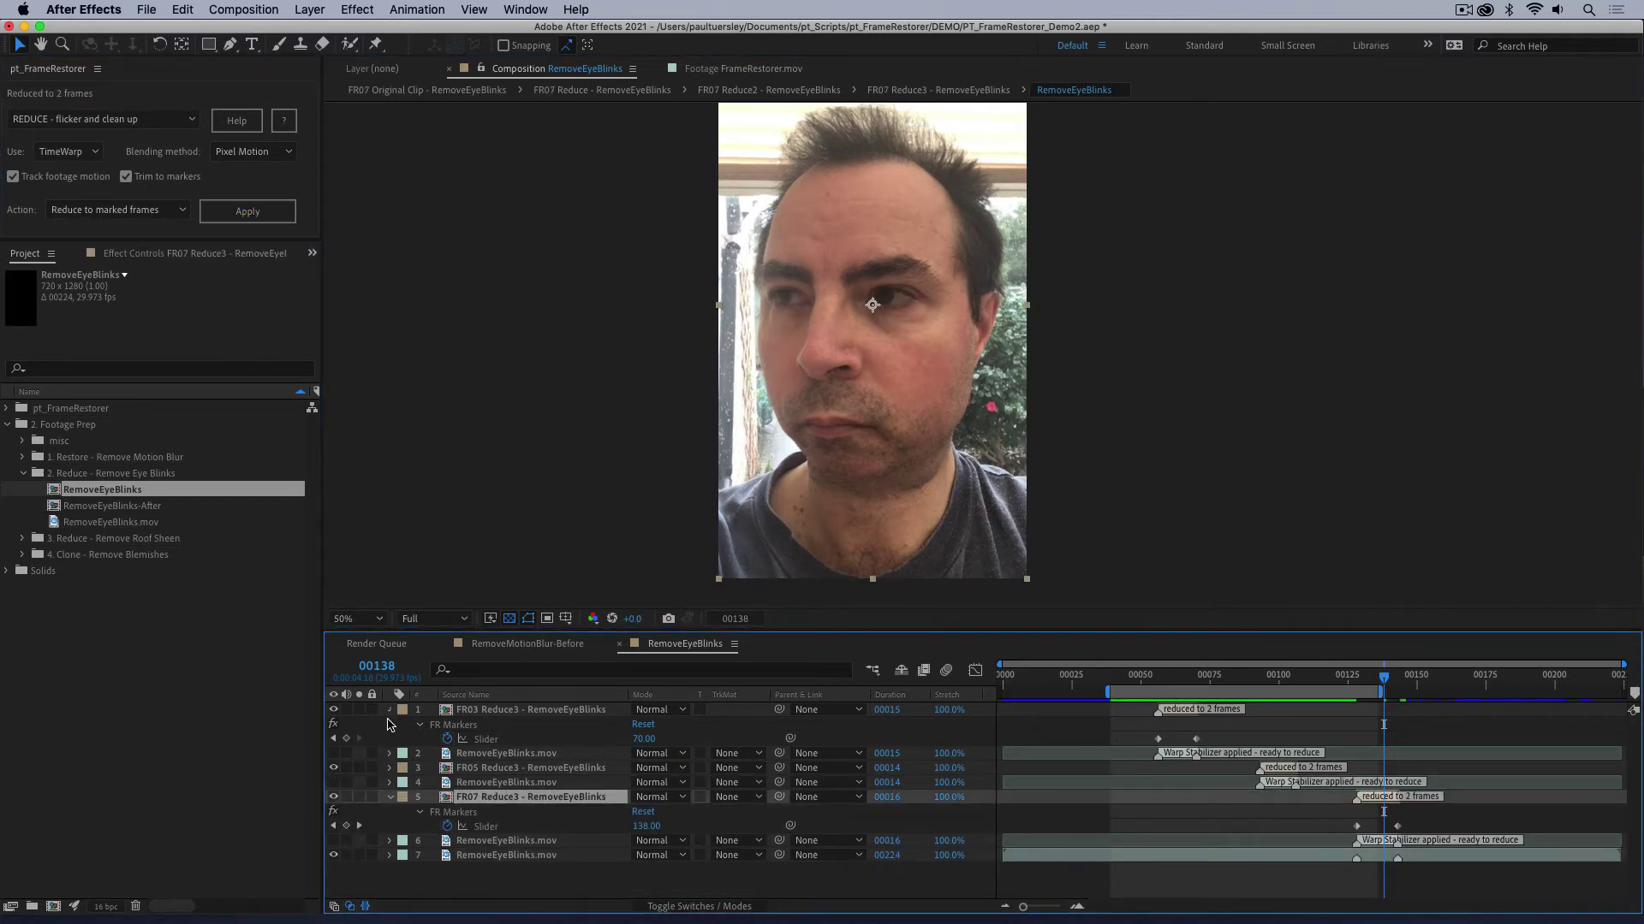
{"action": "left_click", "coordinate": [390, 710]}
{"action": "left_click", "coordinate": [391, 766]}
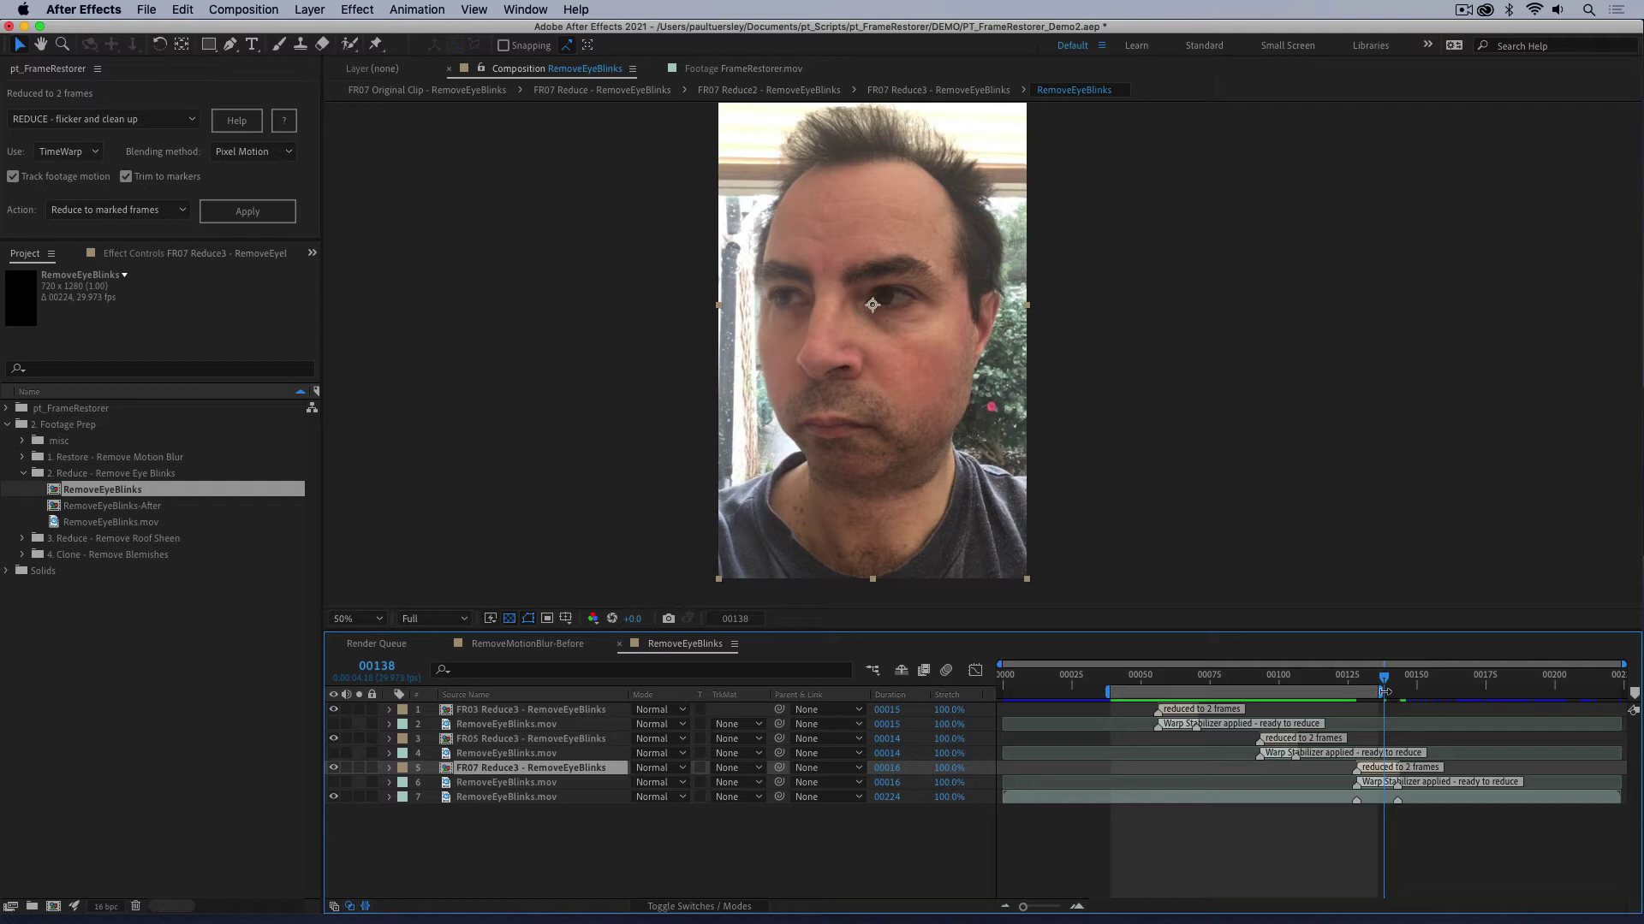
Step: Extend the work area to end at frame 164, before the next blink, and preview the three reduced blinks
{"action": "left_click_drag", "start_coordinate": [1384, 691], "coordinate": [1507, 688]}
{"action": "key", "text": "space"}
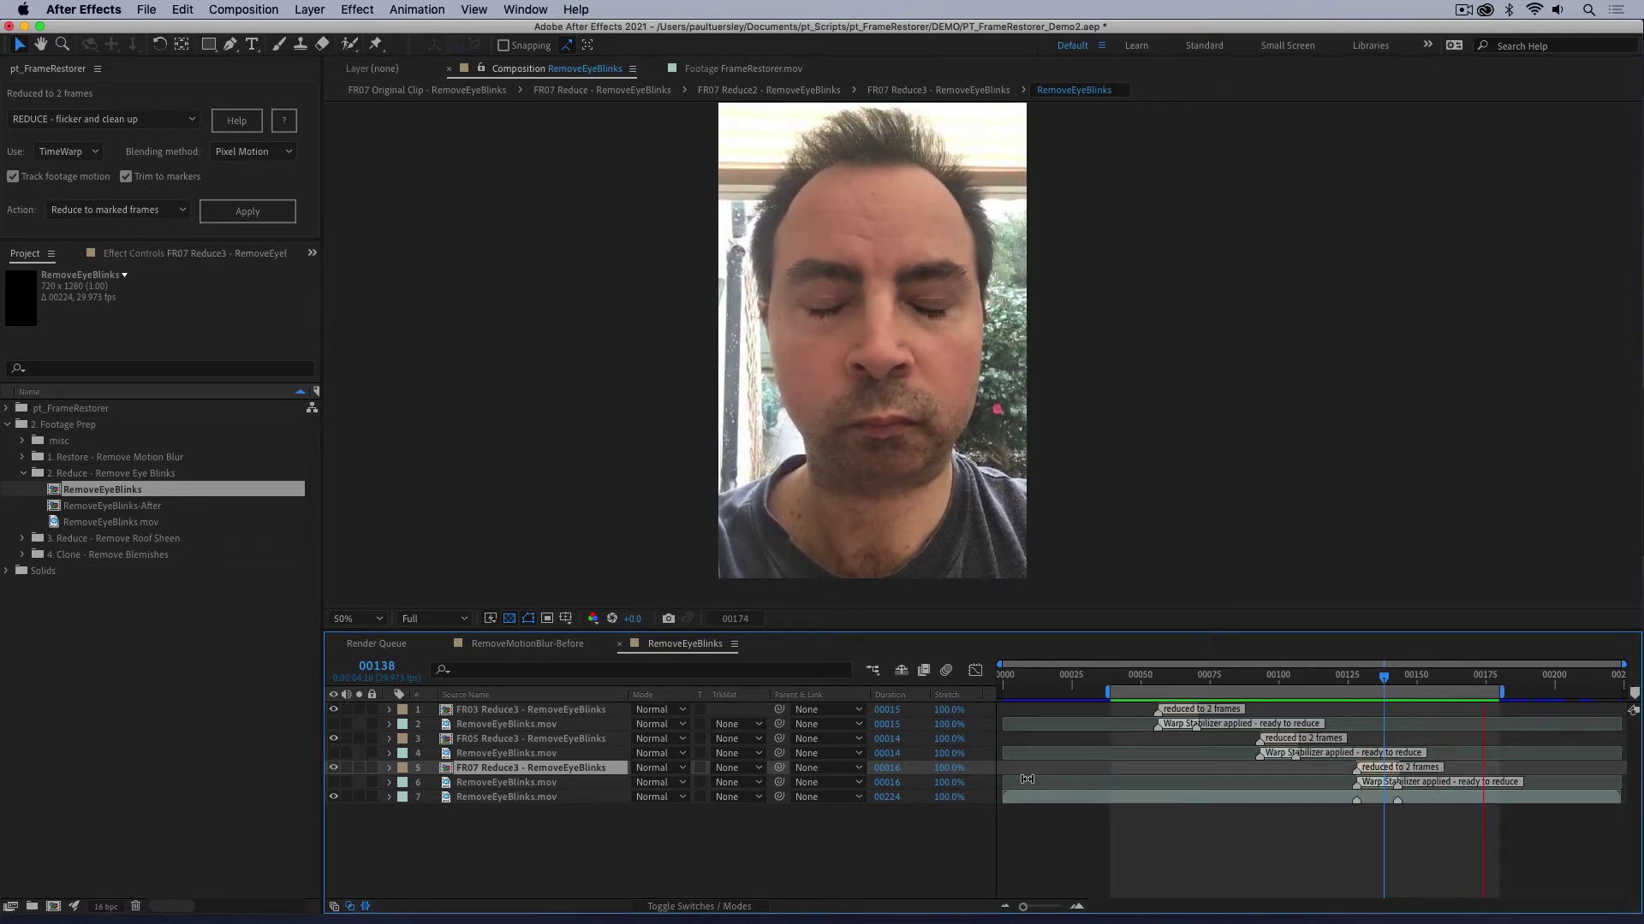
{"action": "left_click", "coordinate": [1458, 678]}
{"action": "key", "text": "Page_Up"}
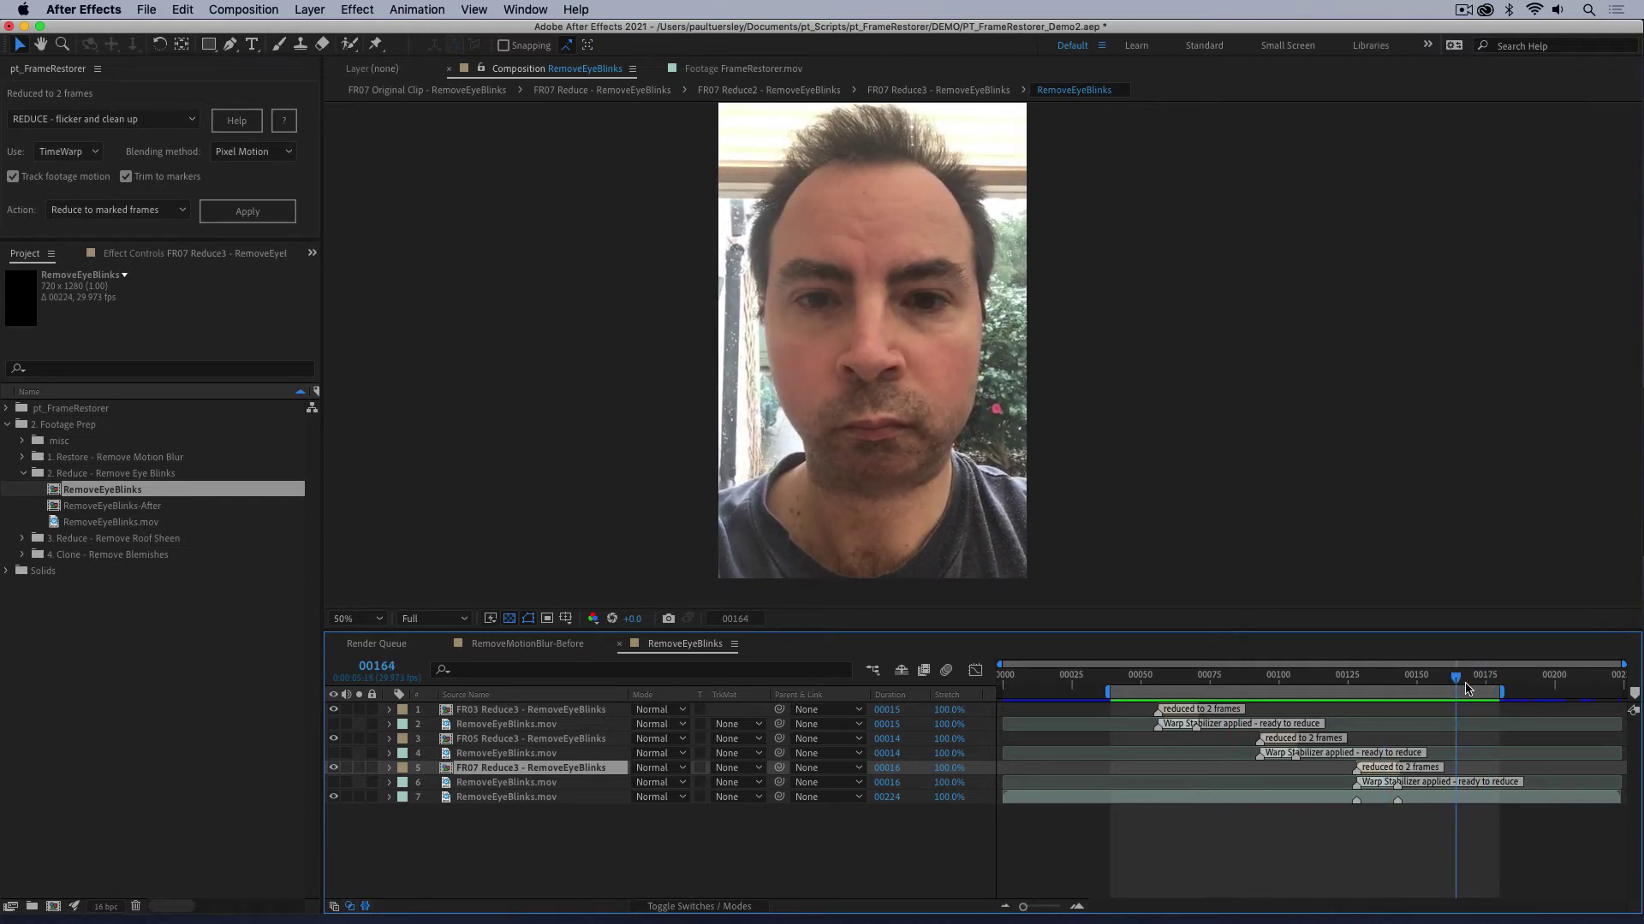
{"action": "left_click_drag", "start_coordinate": [1500, 692], "coordinate": [1458, 694]}
{"action": "key", "text": "space"}
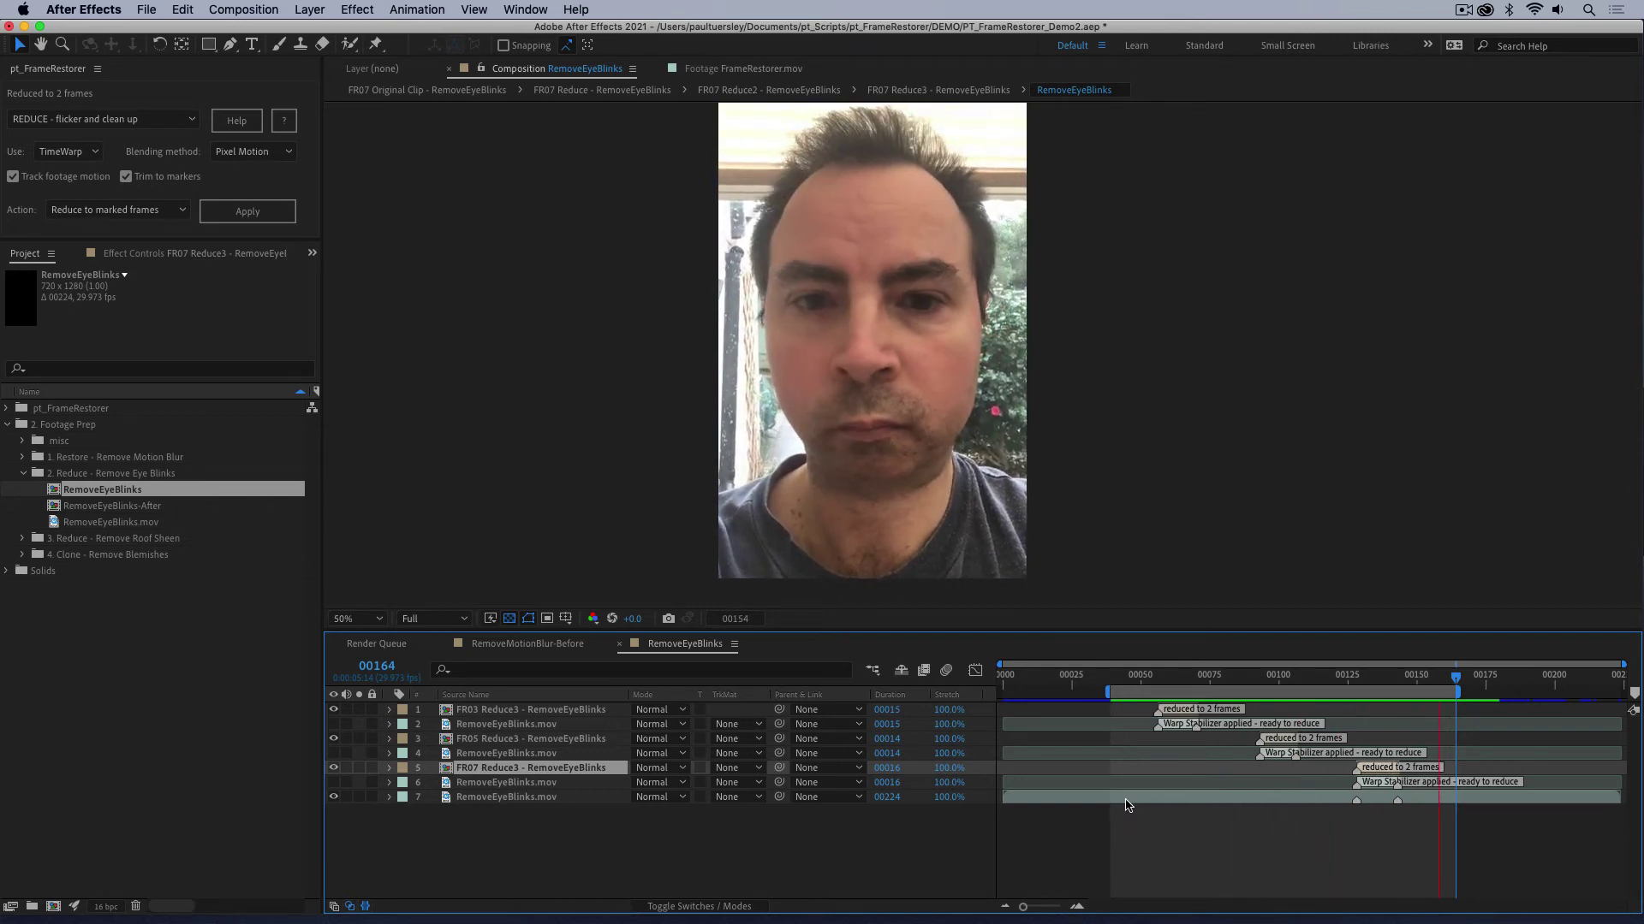
{"action": "key", "text": "space"}
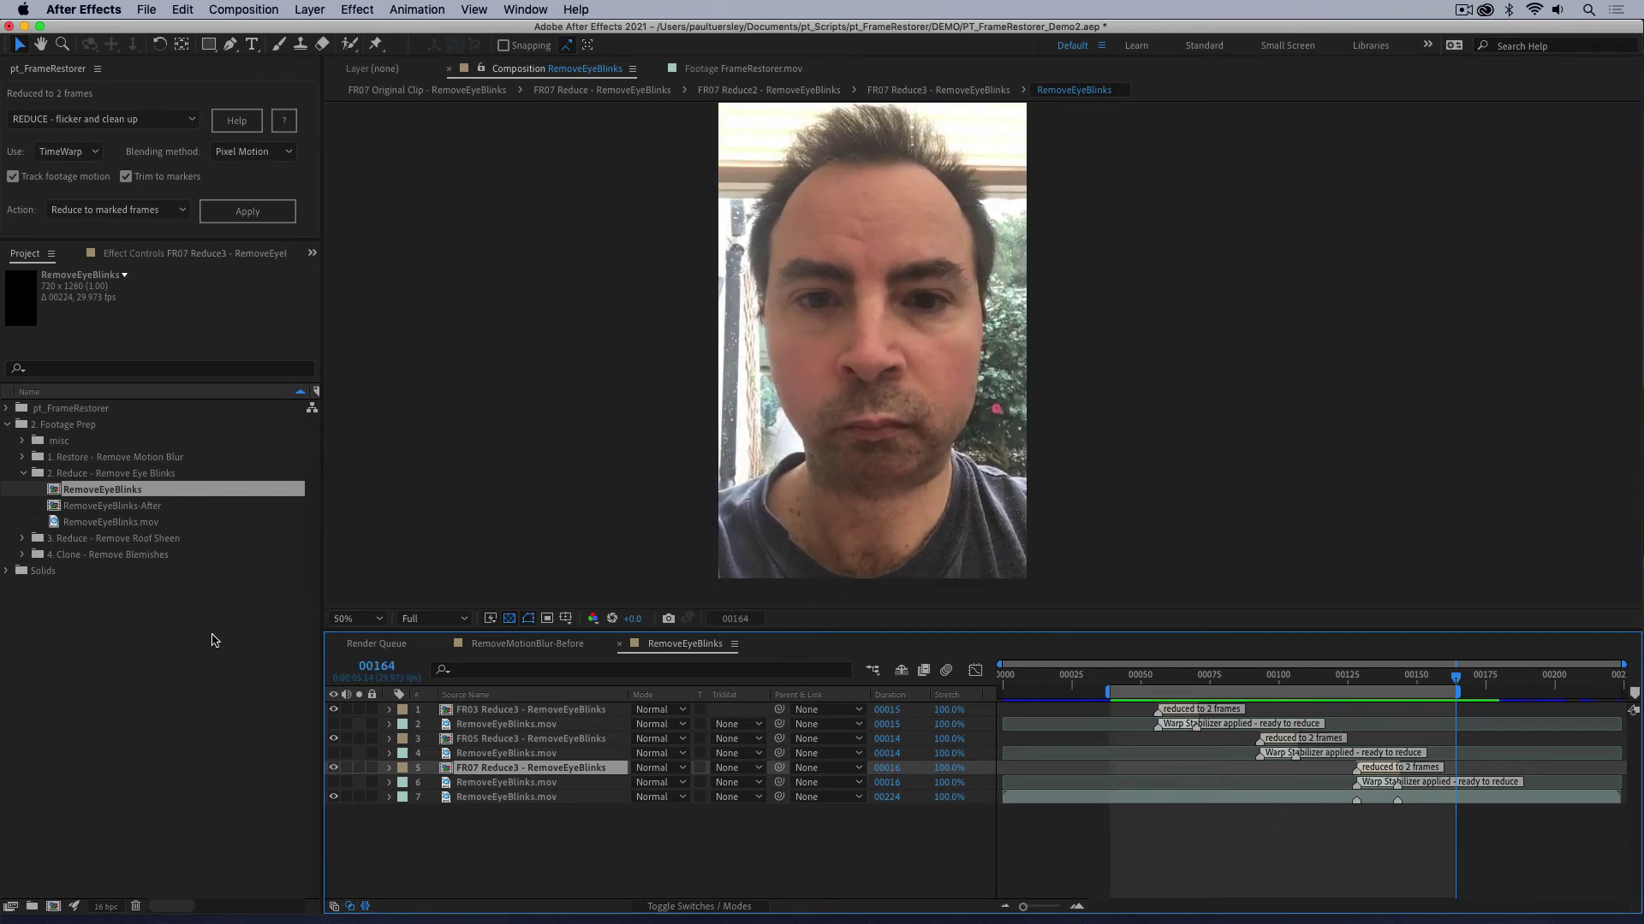
Step: Open the RemoveEyeBlinks-After composition and preview its side-by-side comparison
{"action": "left_click", "coordinate": [120, 506]}
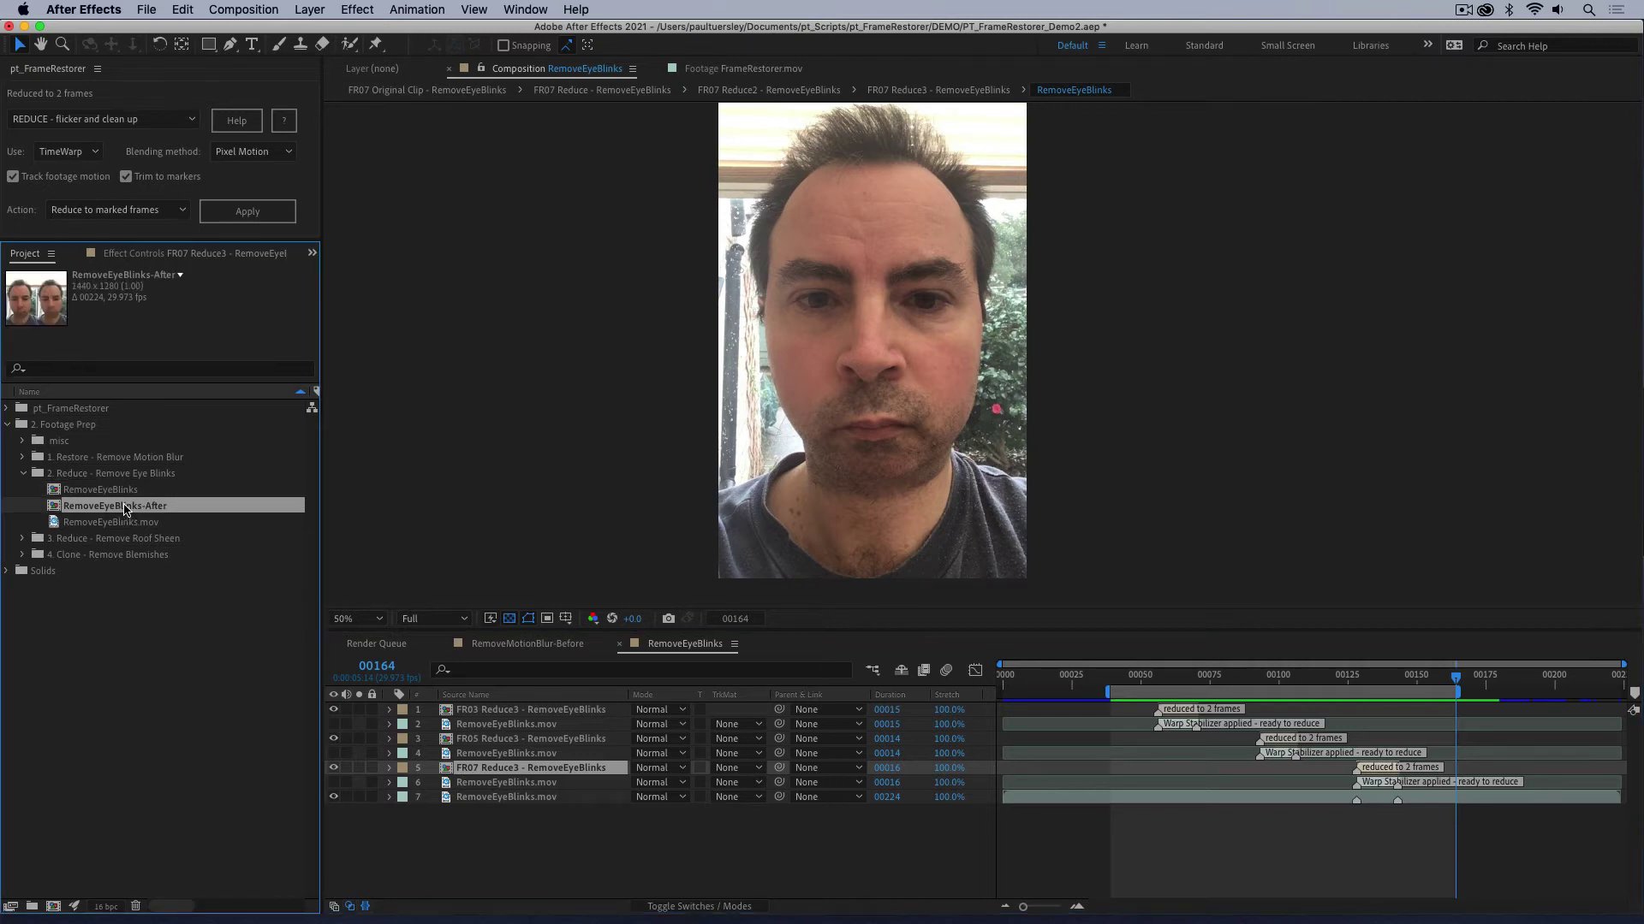
{"action": "double_click", "coordinate": [125, 508]}
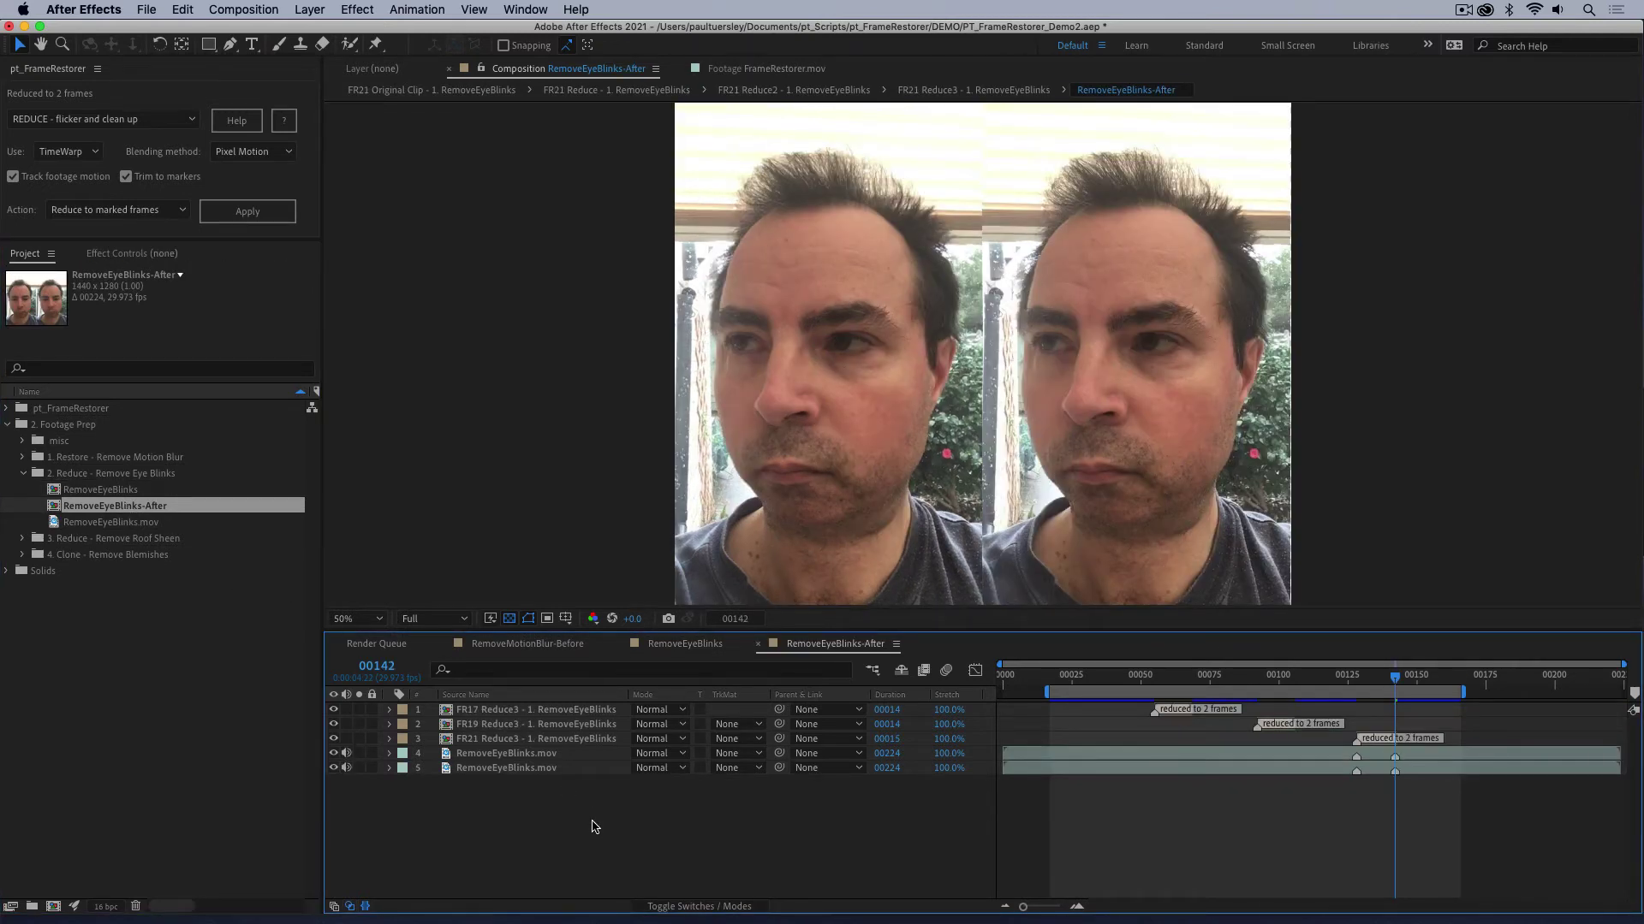
{"action": "key", "text": "space"}
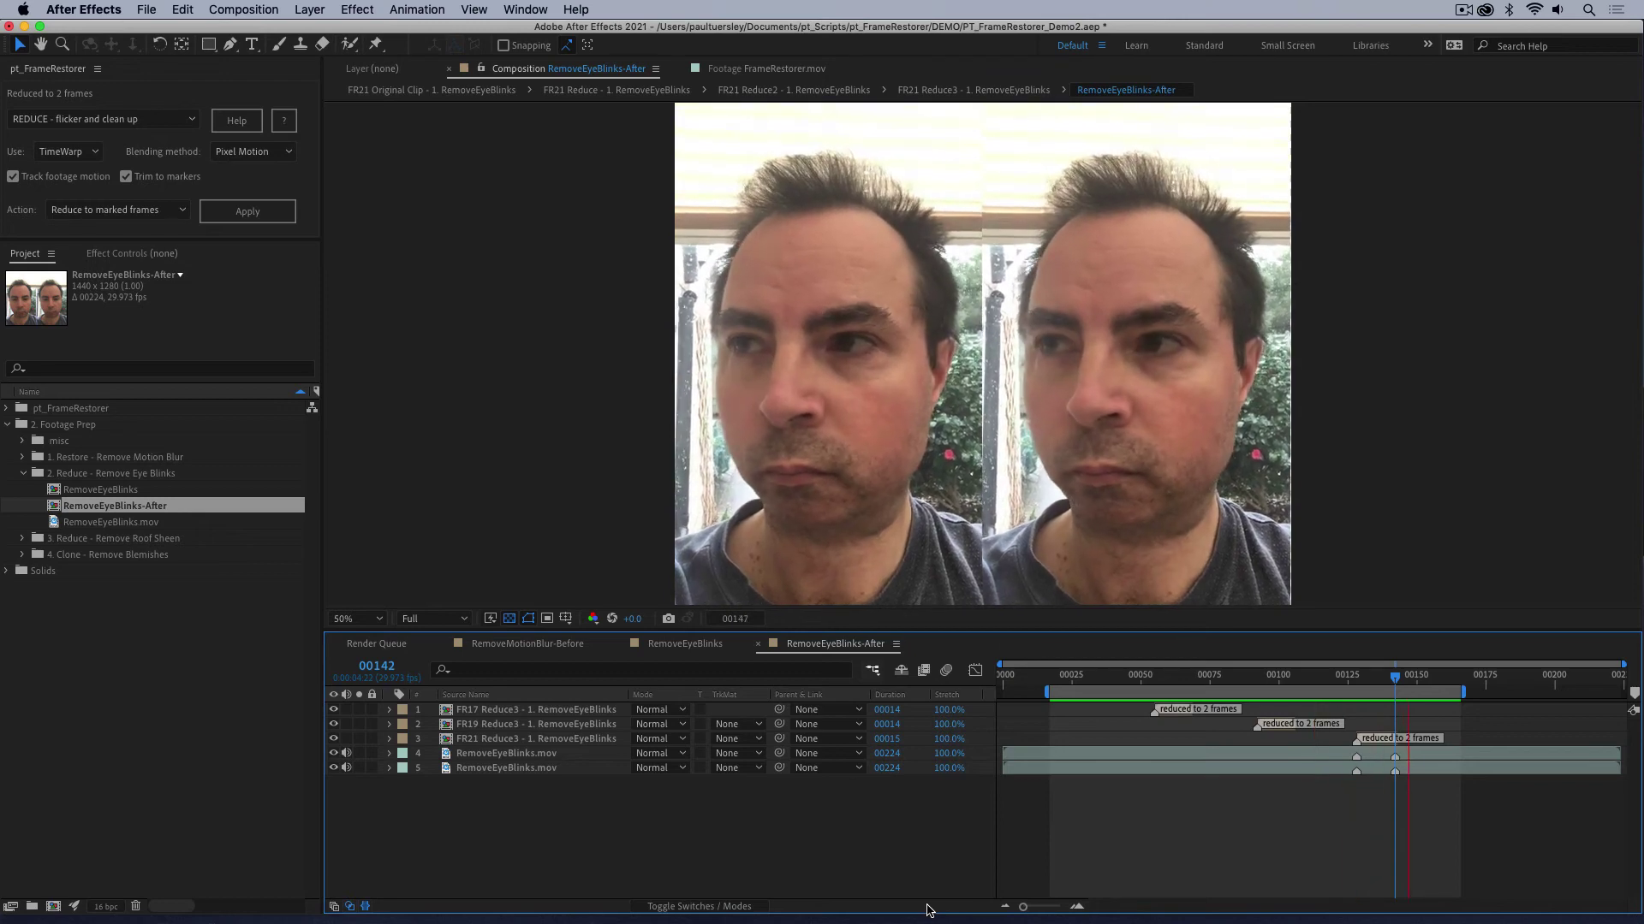
{"action": "key", "text": "space"}
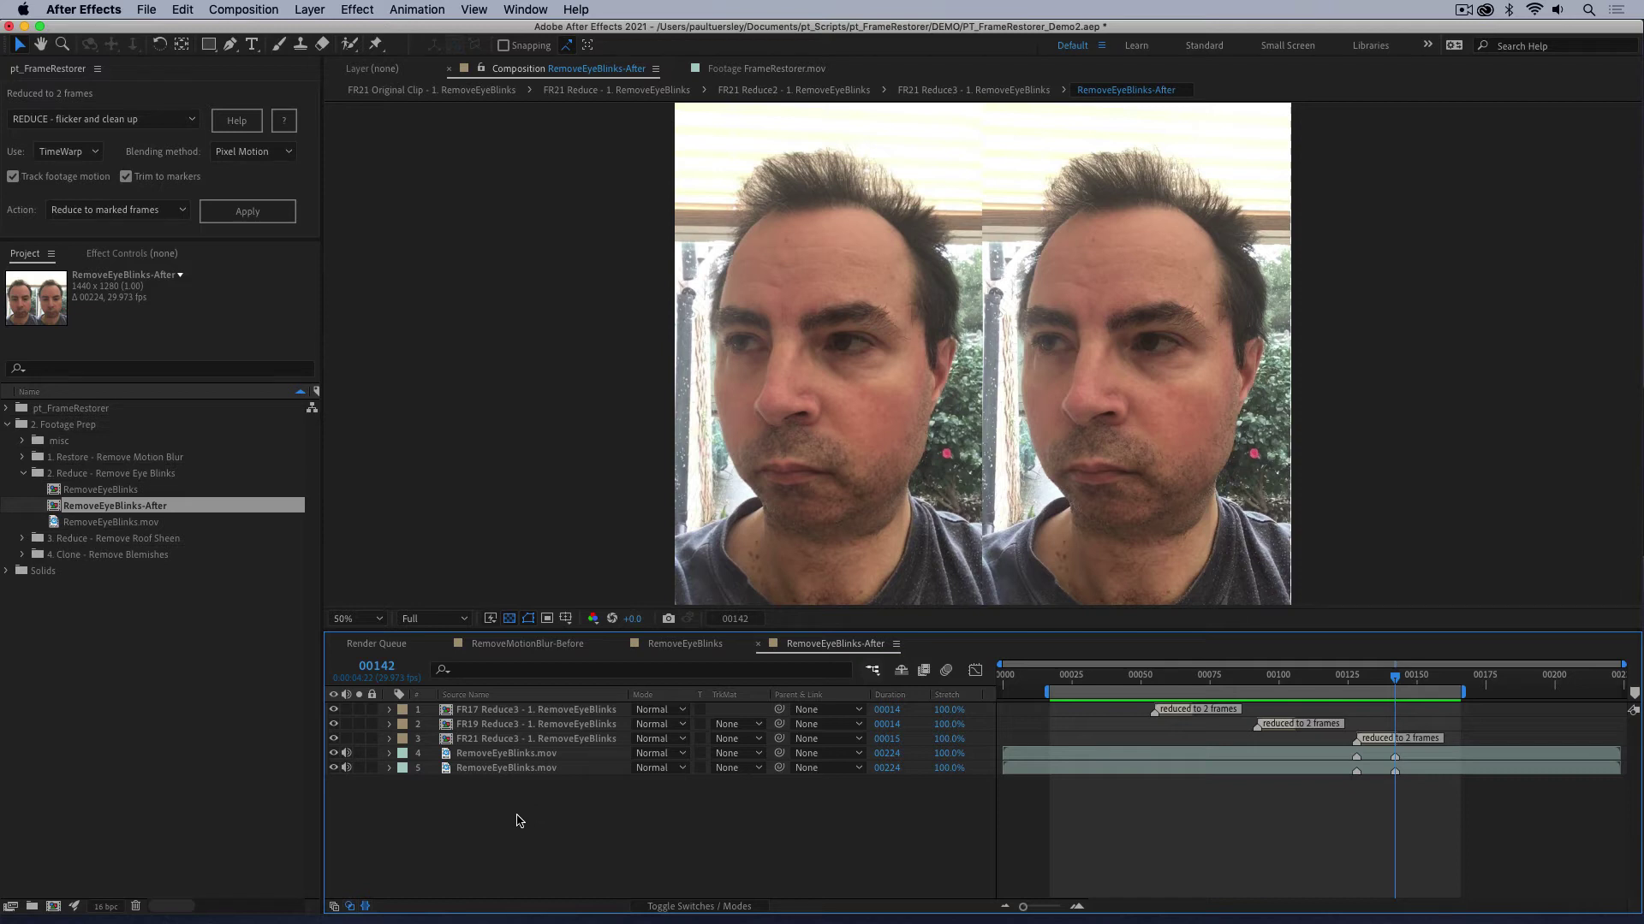
Step: Create a new composition from MaskedReduce.mov in the 3. Reduce - Remove Roof Sheen folder
{"action": "left_click", "coordinate": [23, 475]}
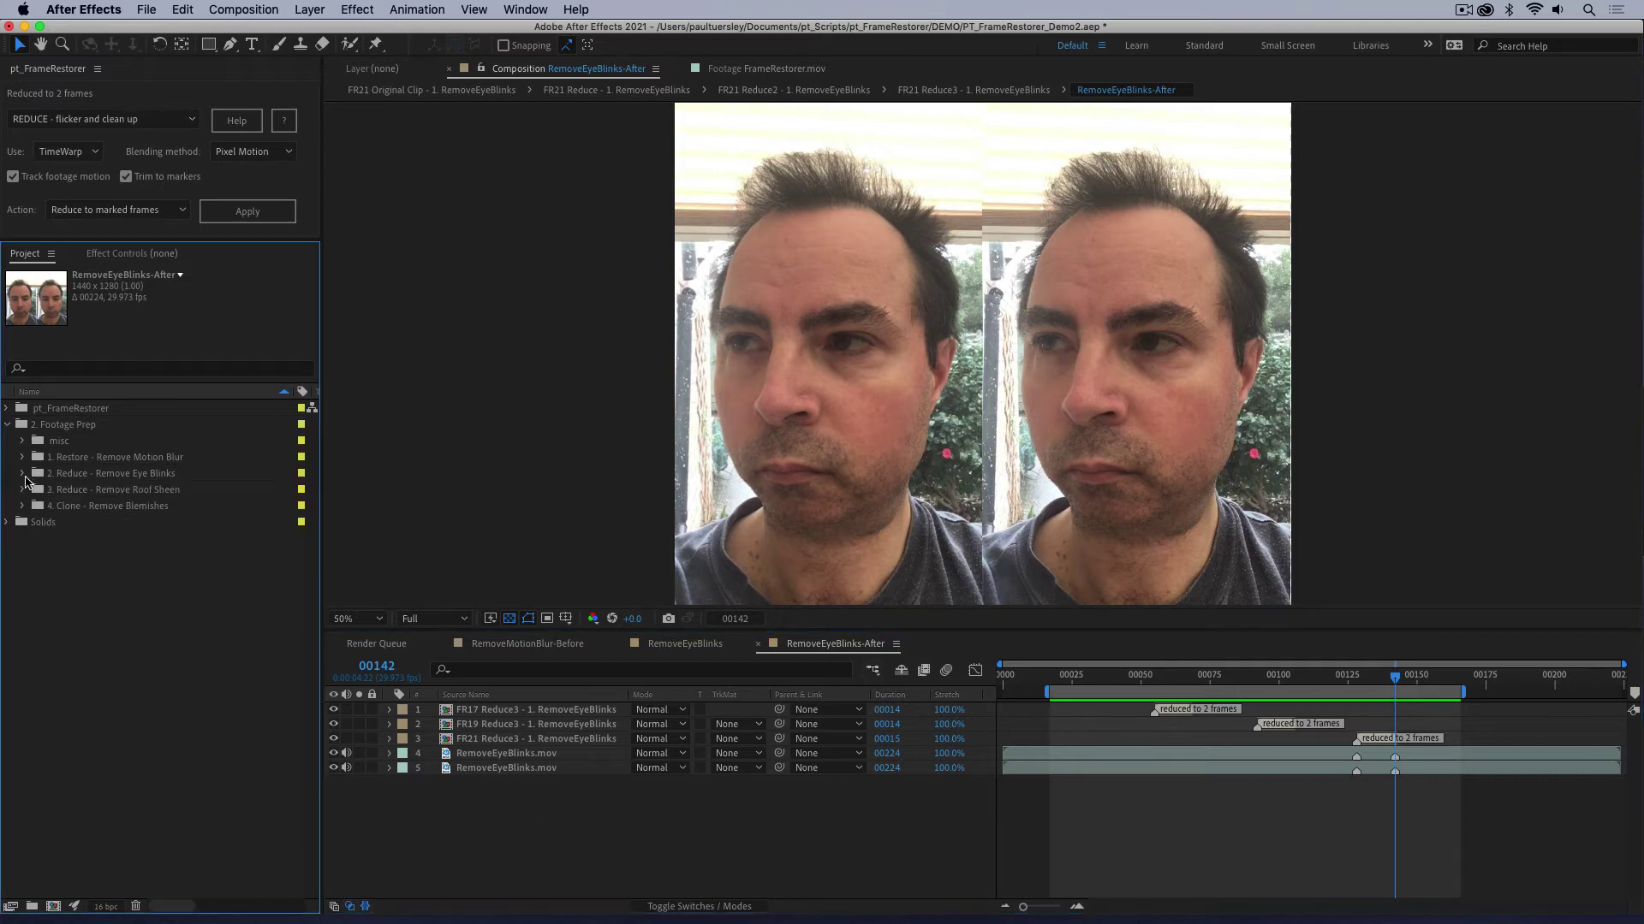
{"action": "left_click", "coordinate": [23, 491]}
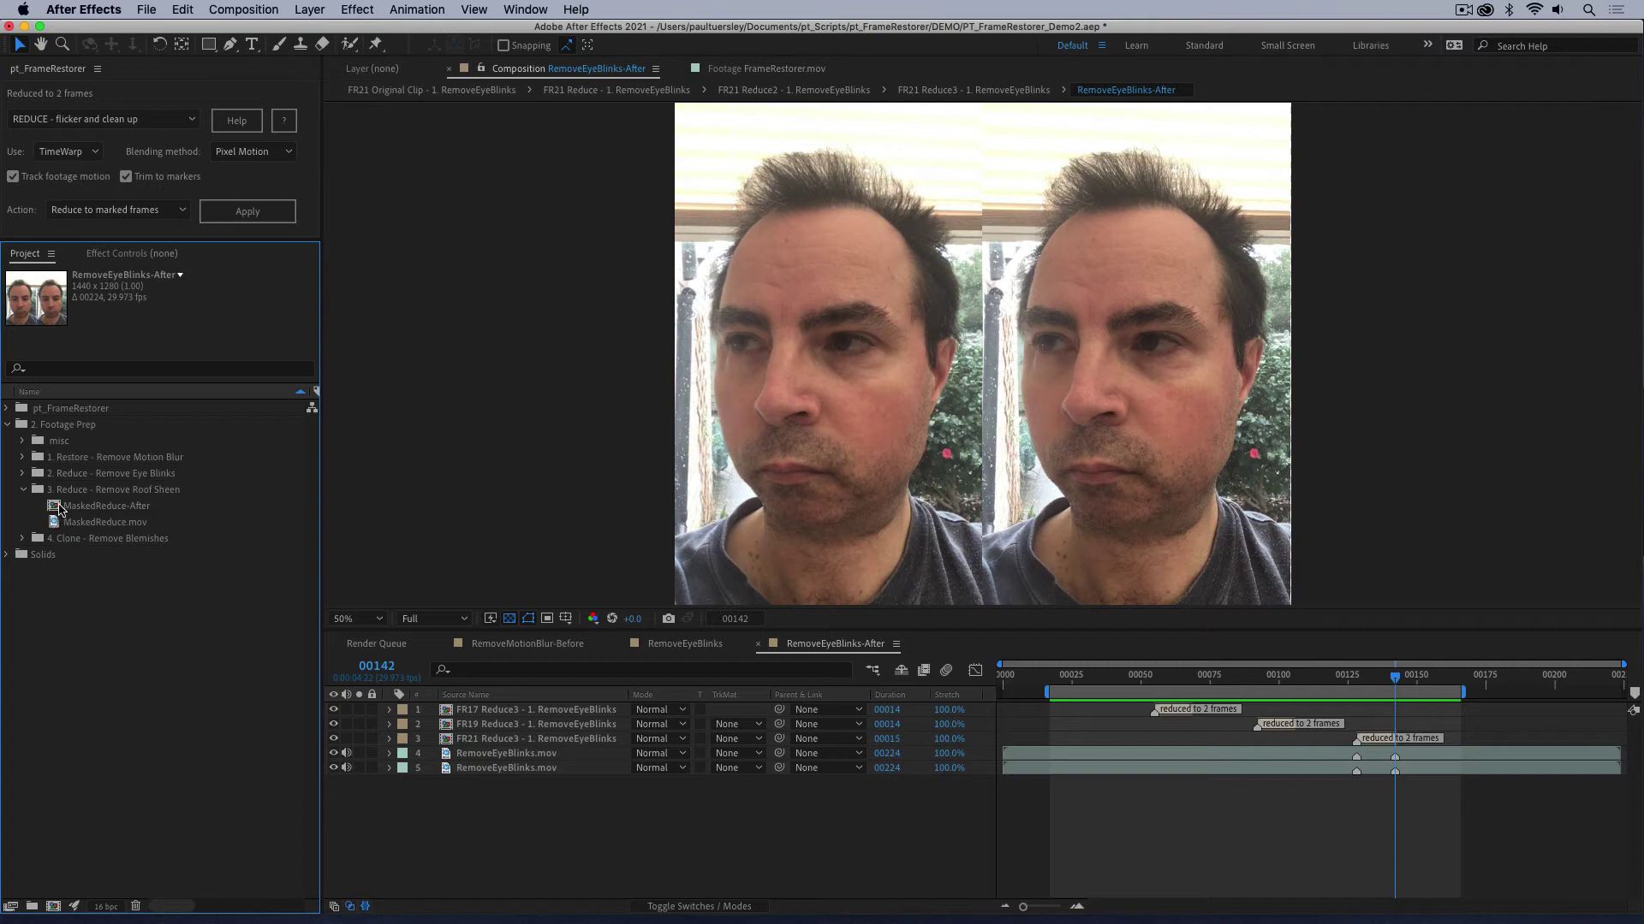
{"action": "left_click", "coordinate": [61, 507]}
{"action": "left_click", "coordinate": [103, 522]}
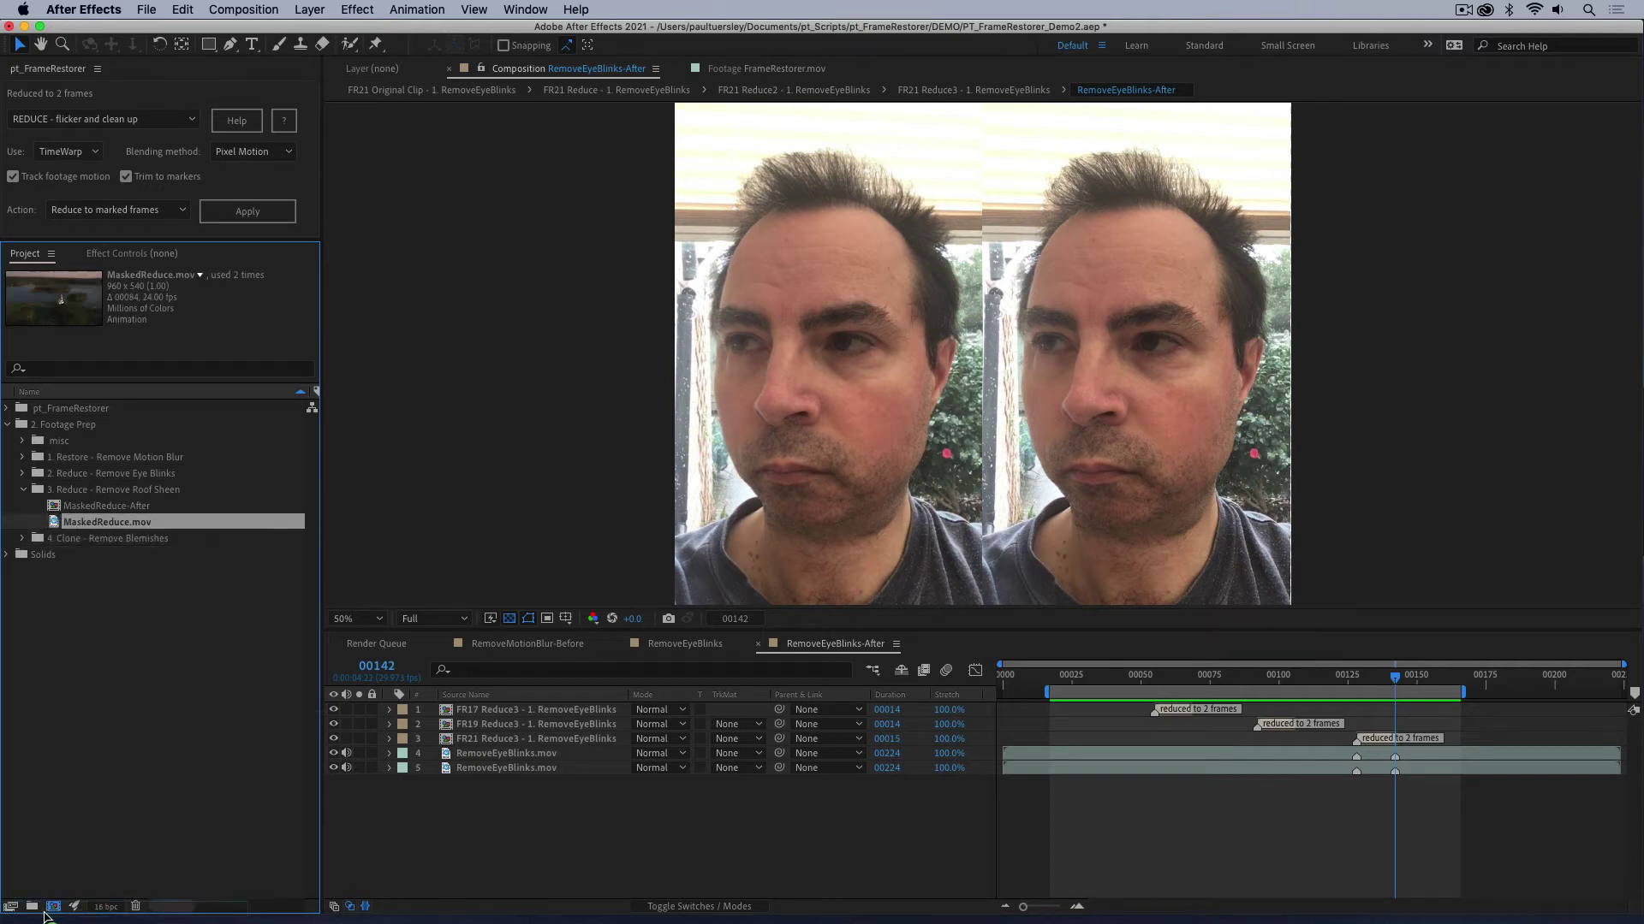
{"action": "left_click", "coordinate": [53, 907]}
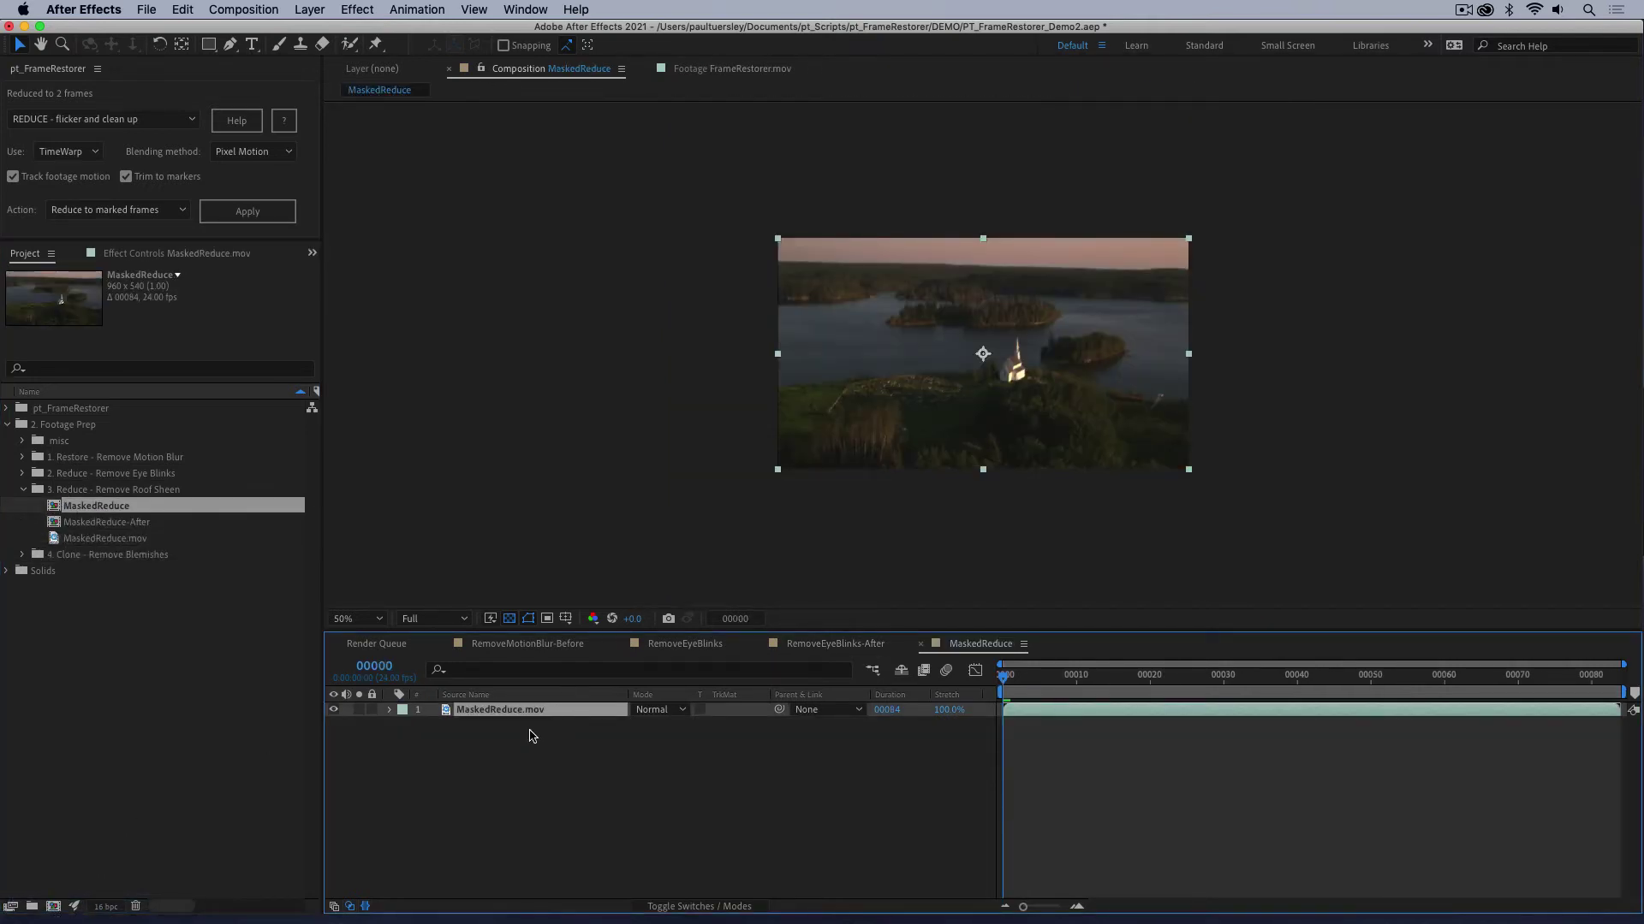
Step: Preview the MaskedReduce composition at 100% magnification to examine the sheen on the church roof
{"action": "key", "text": "space"}
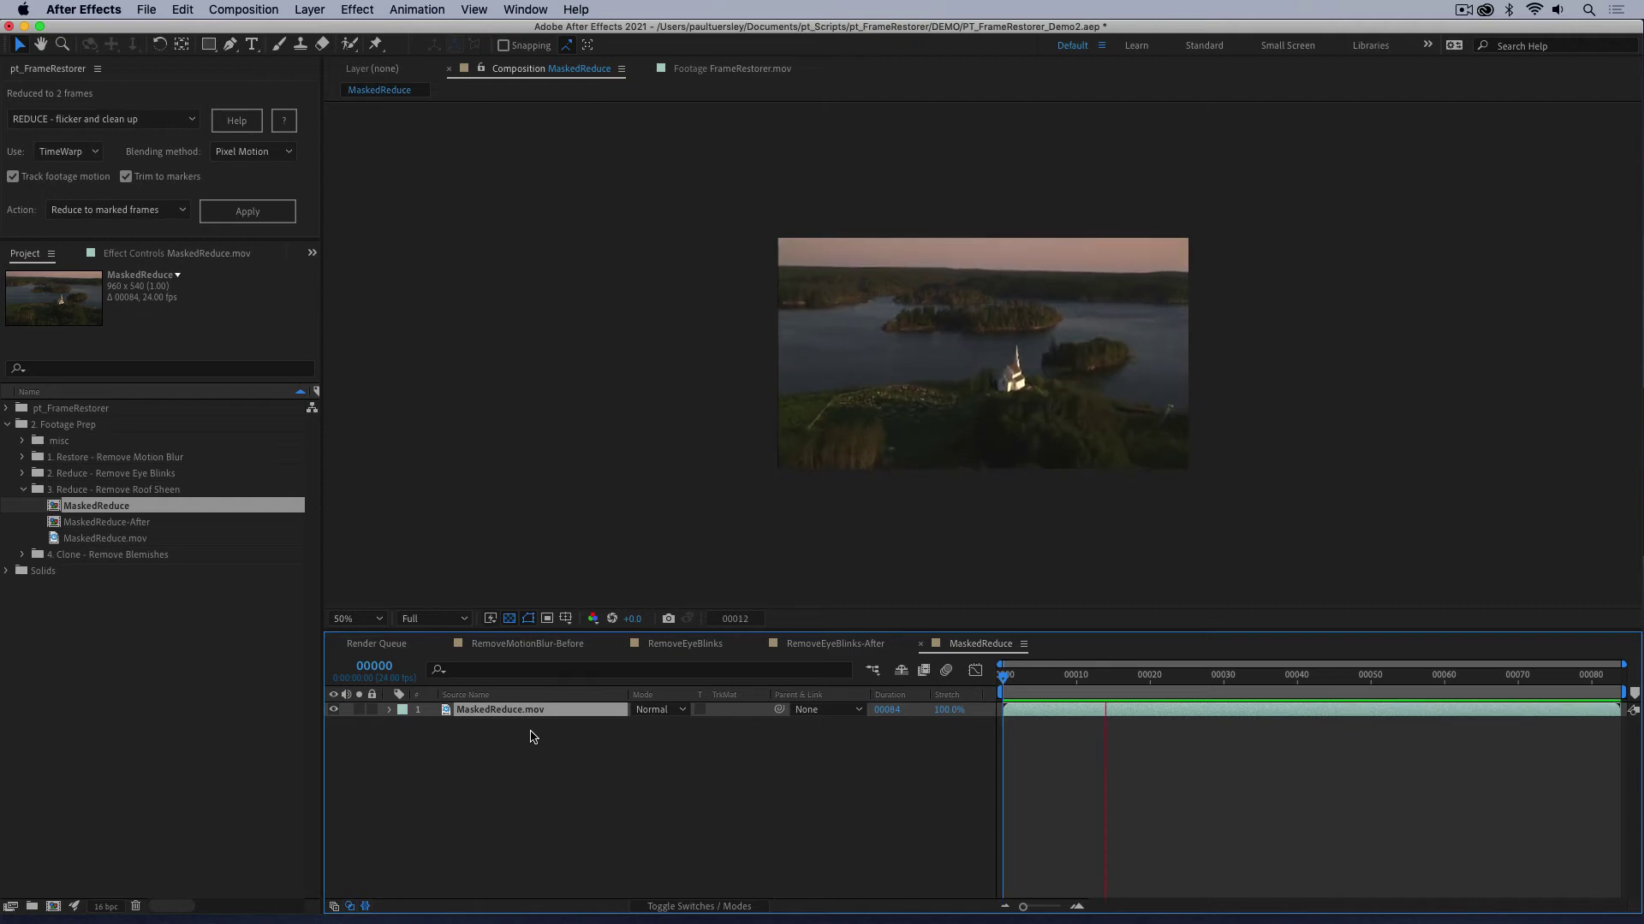
{"action": "key", "text": "space"}
{"action": "key", "text": "slash"}
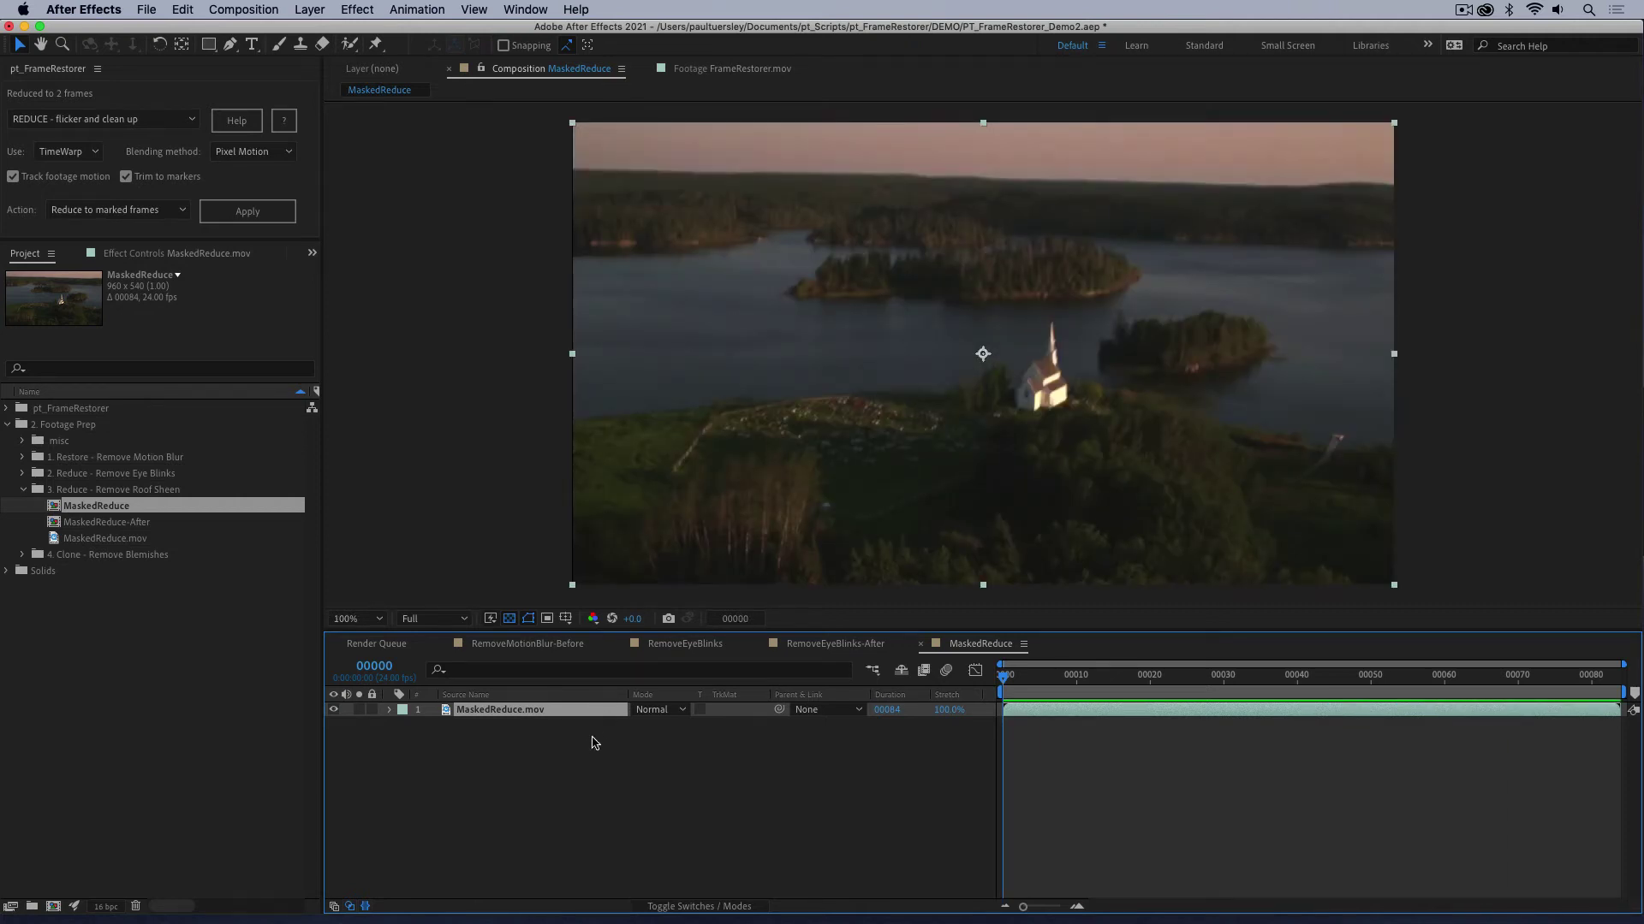
{"action": "key", "text": "space"}
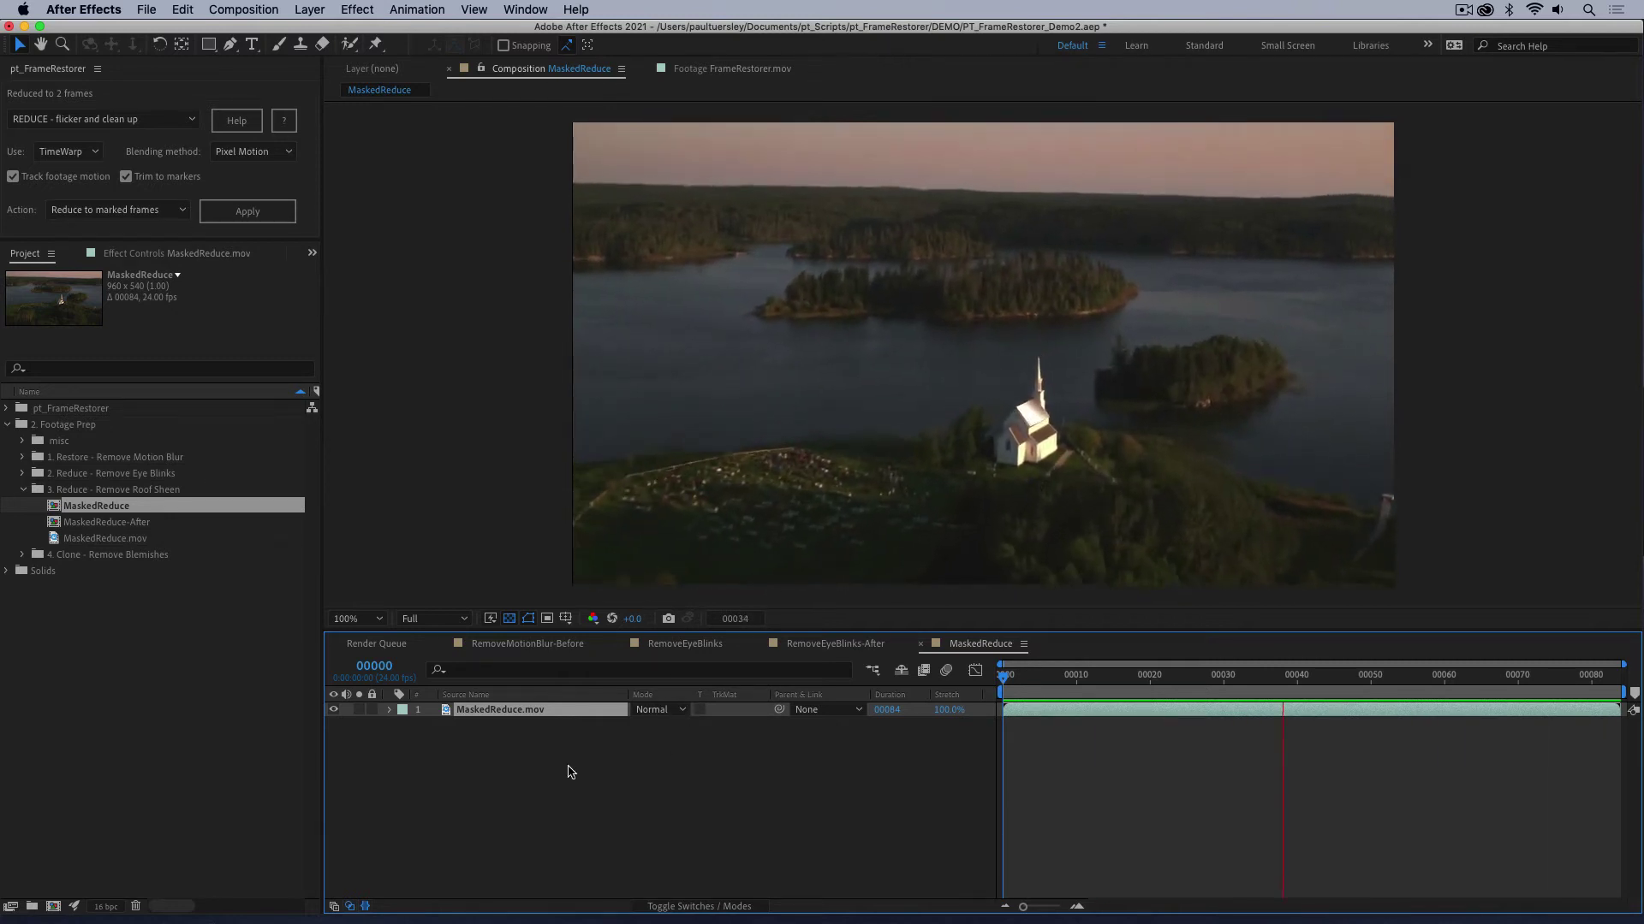
Step: Examine the church roof at 200% magnification and add a marker to the MaskedReduce.mov layer at frame 2
{"action": "left_click", "coordinate": [503, 709]}
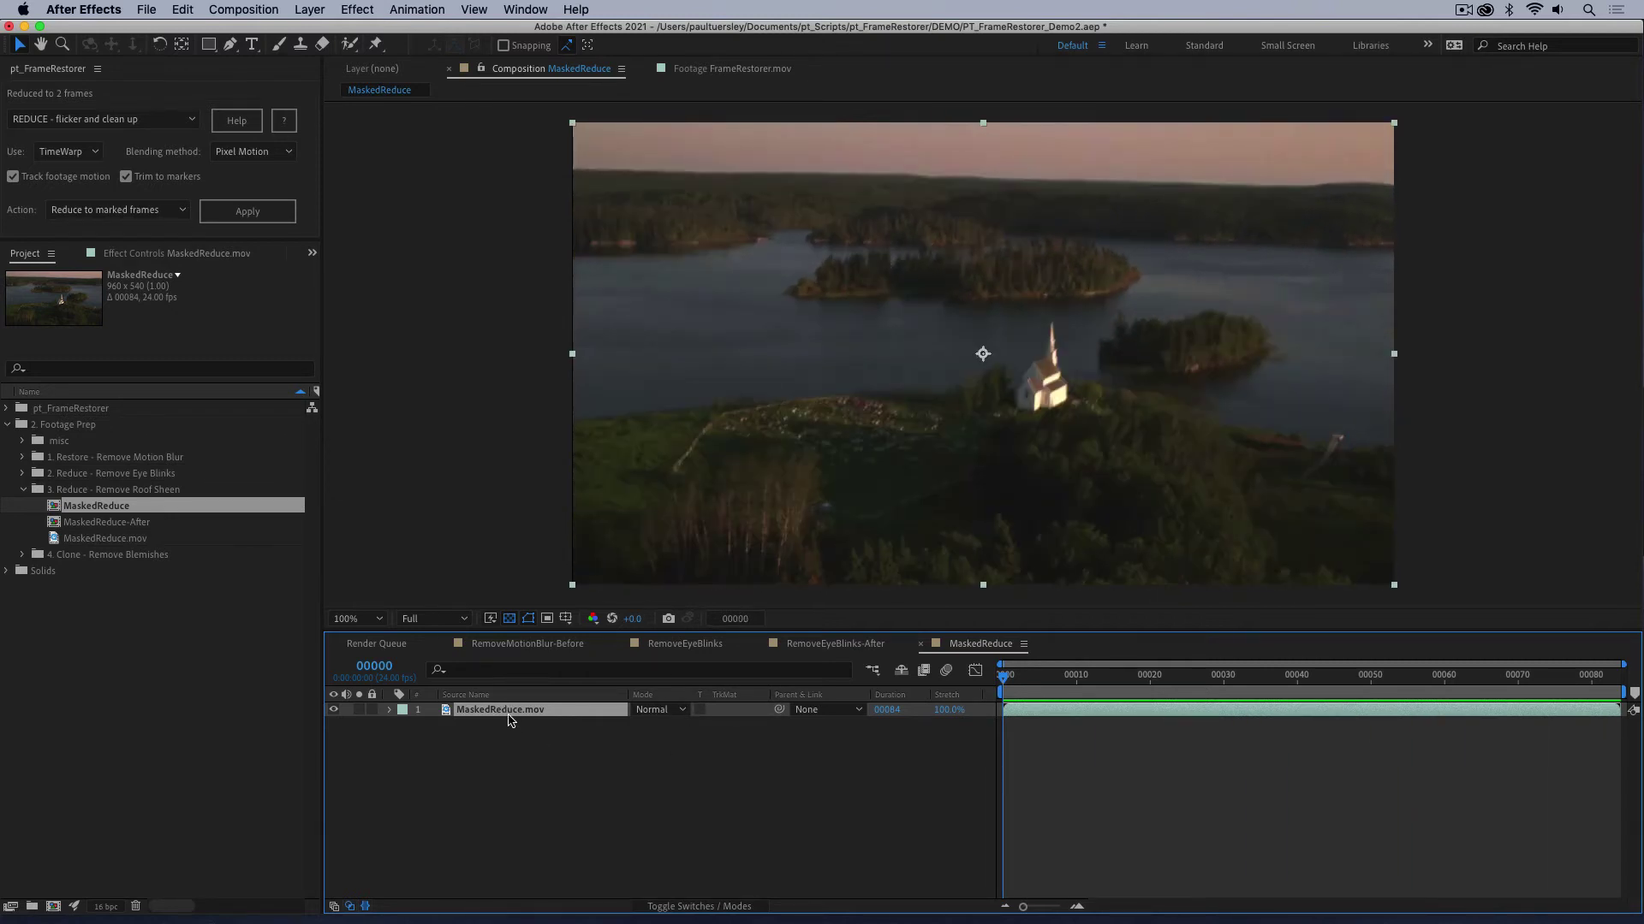
{"action": "key", "text": "Page_Down"}
{"action": "key", "text": "Page_Down"}
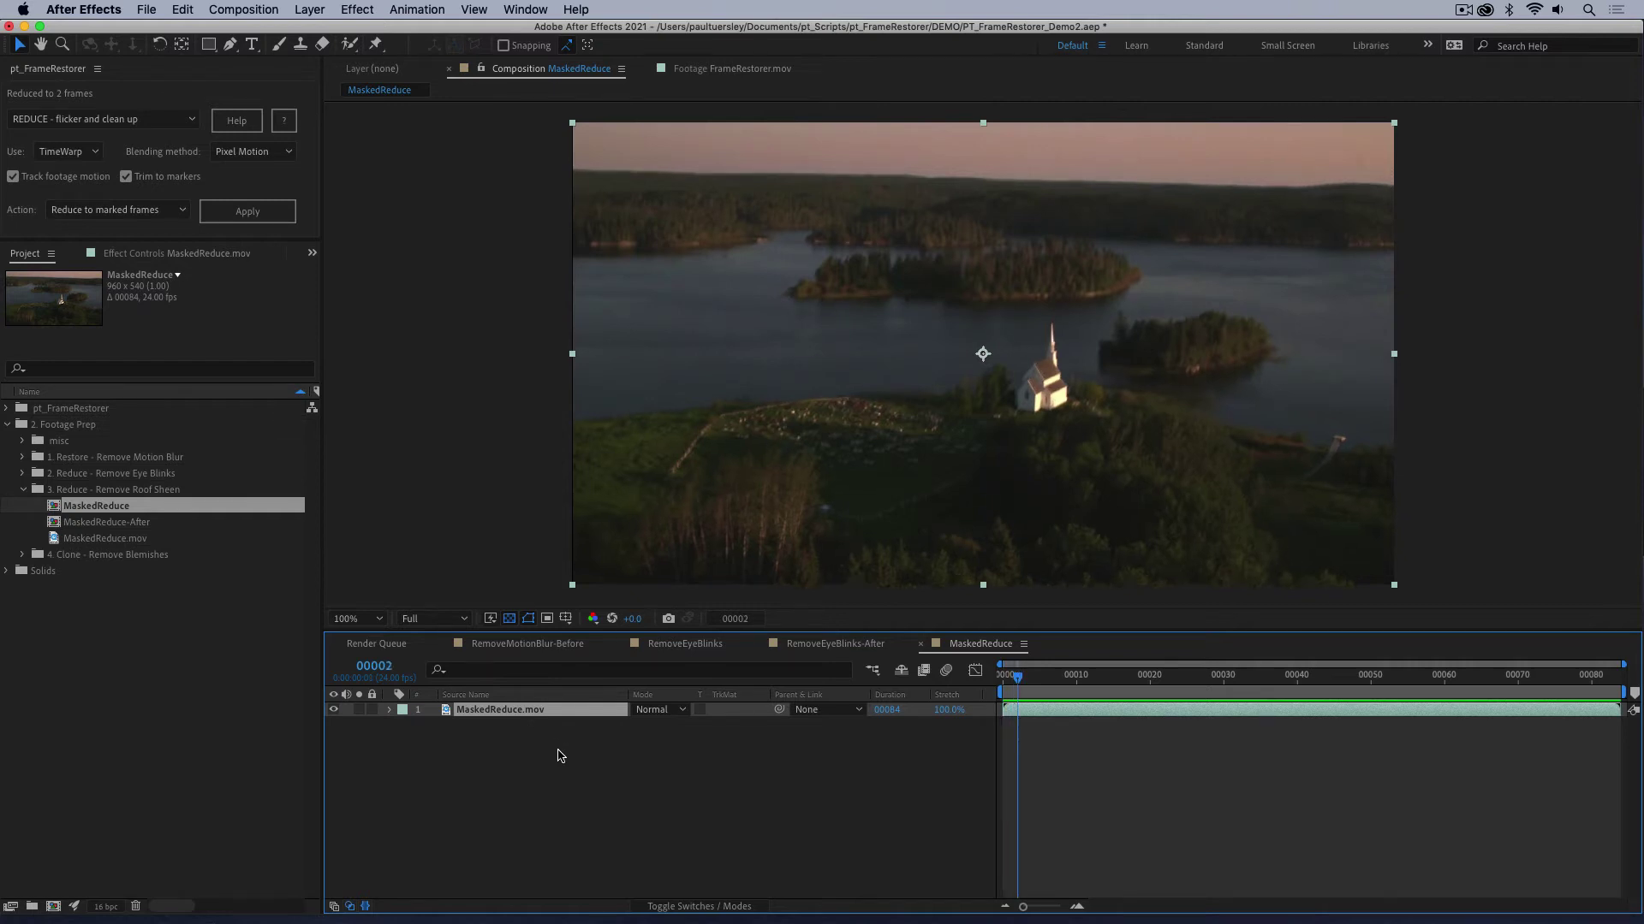
{"action": "mouse_move", "coordinate": [1017, 682]}
{"action": "left_mouse_down"}
{"action": "mouse_move", "coordinate": [1174, 679]}
{"action": "mouse_move", "coordinate": [1045, 679]}
{"action": "mouse_move", "coordinate": [1006, 709]}
{"action": "mouse_move", "coordinate": [1080, 704]}
{"action": "mouse_move", "coordinate": [1003, 711]}
{"action": "left_mouse_up"}
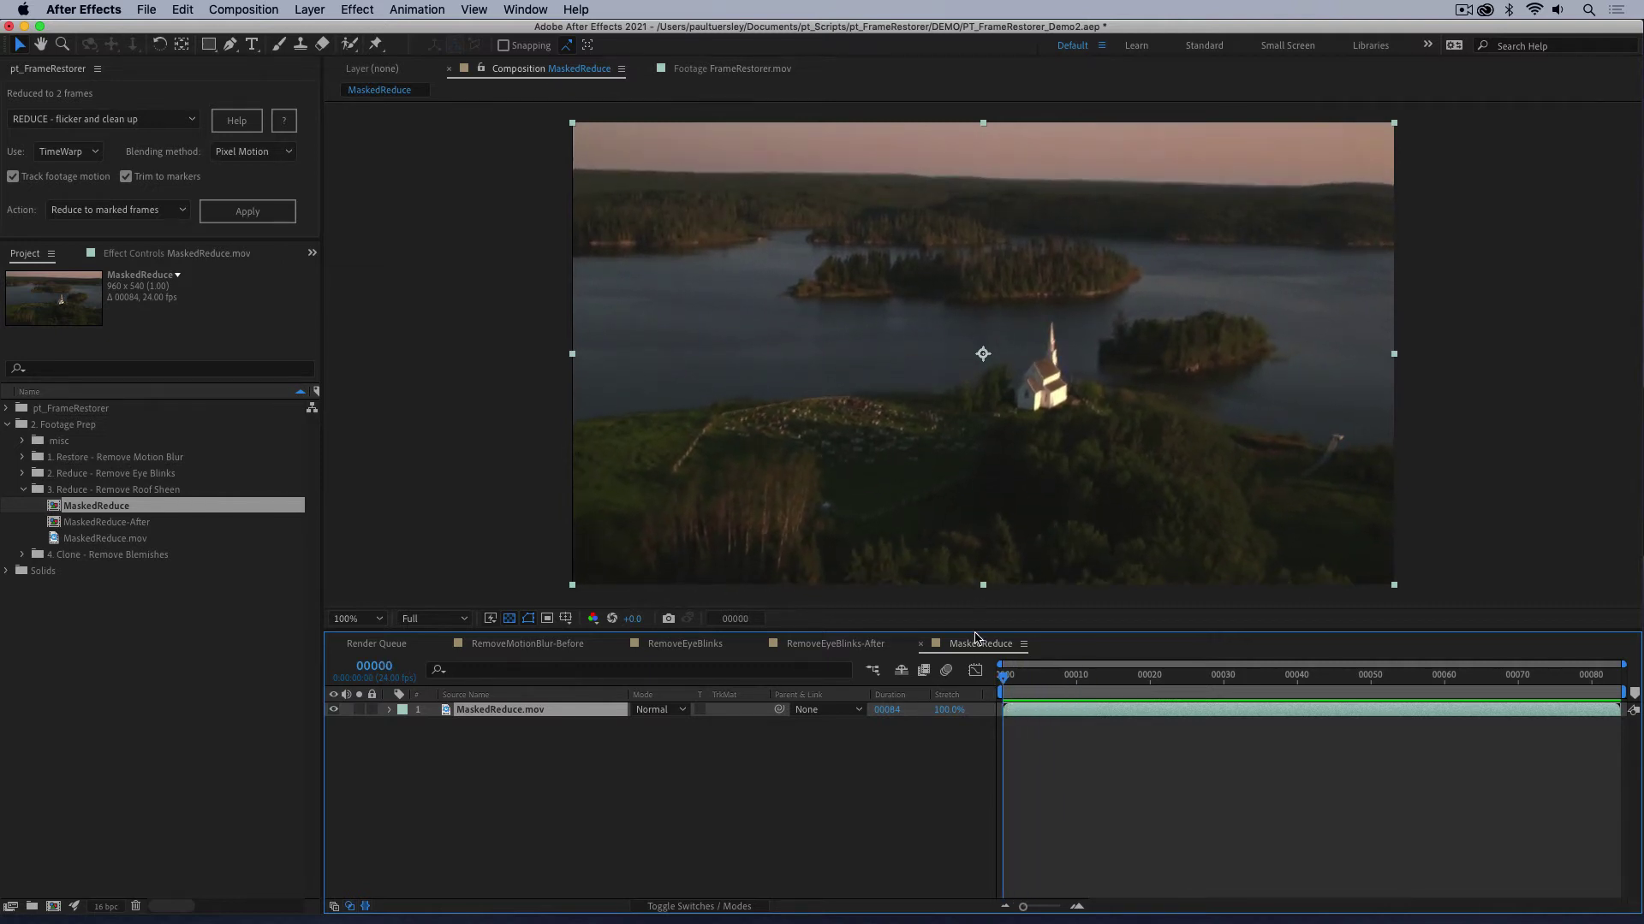
{"action": "key", "text": "period"}
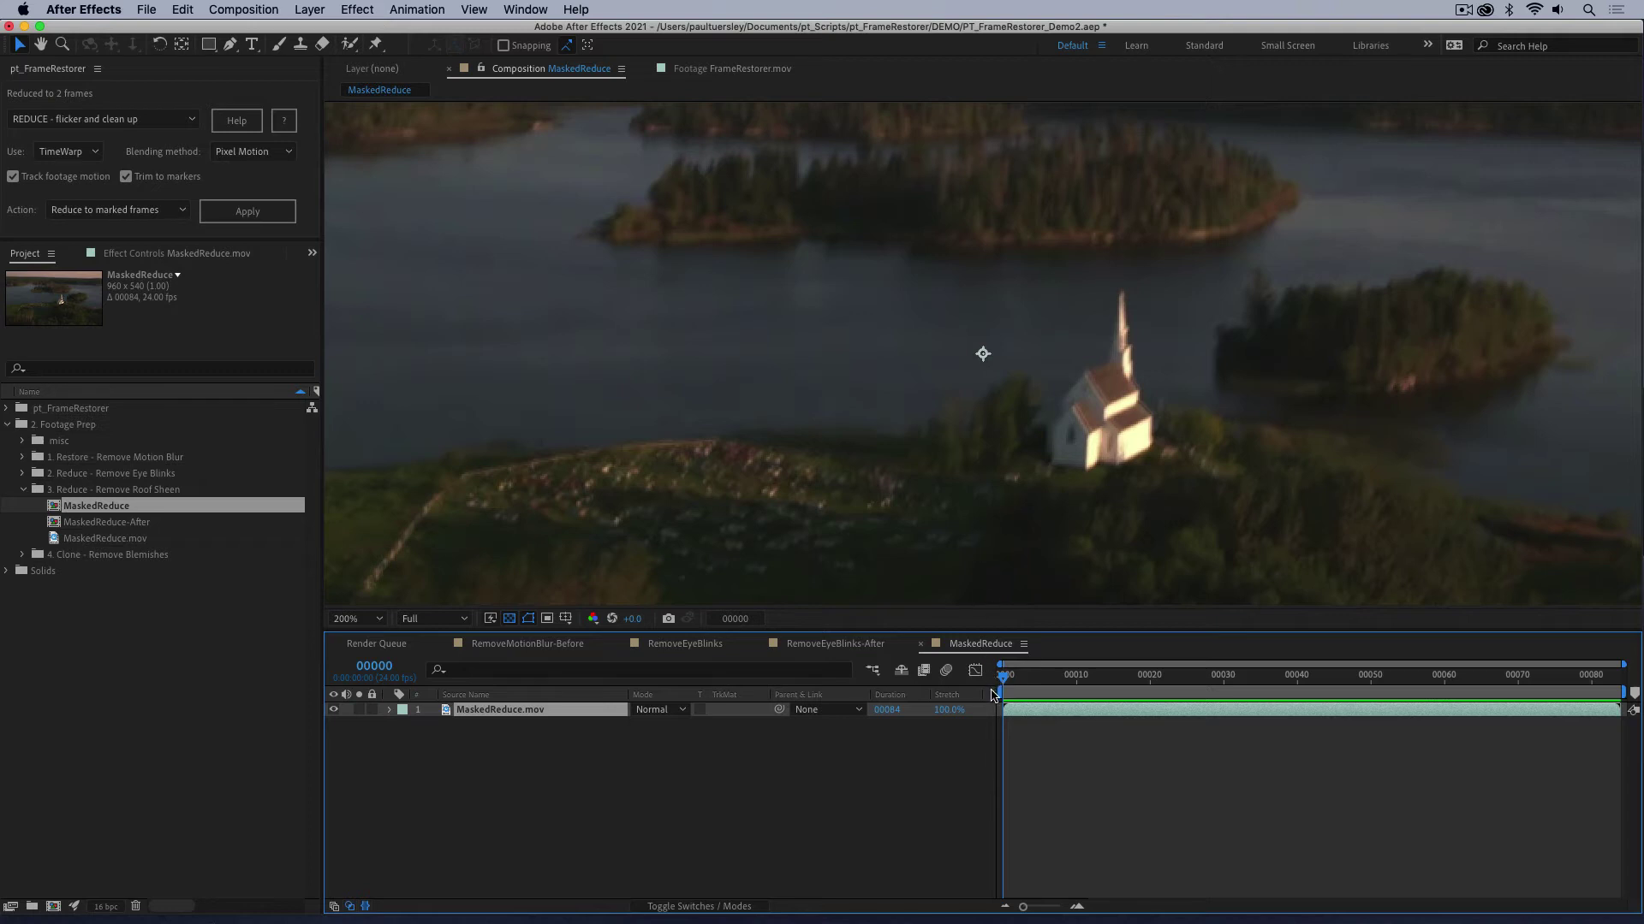
{"action": "key", "text": "Page_Down"}
{"action": "key", "text": "Page_Down"}
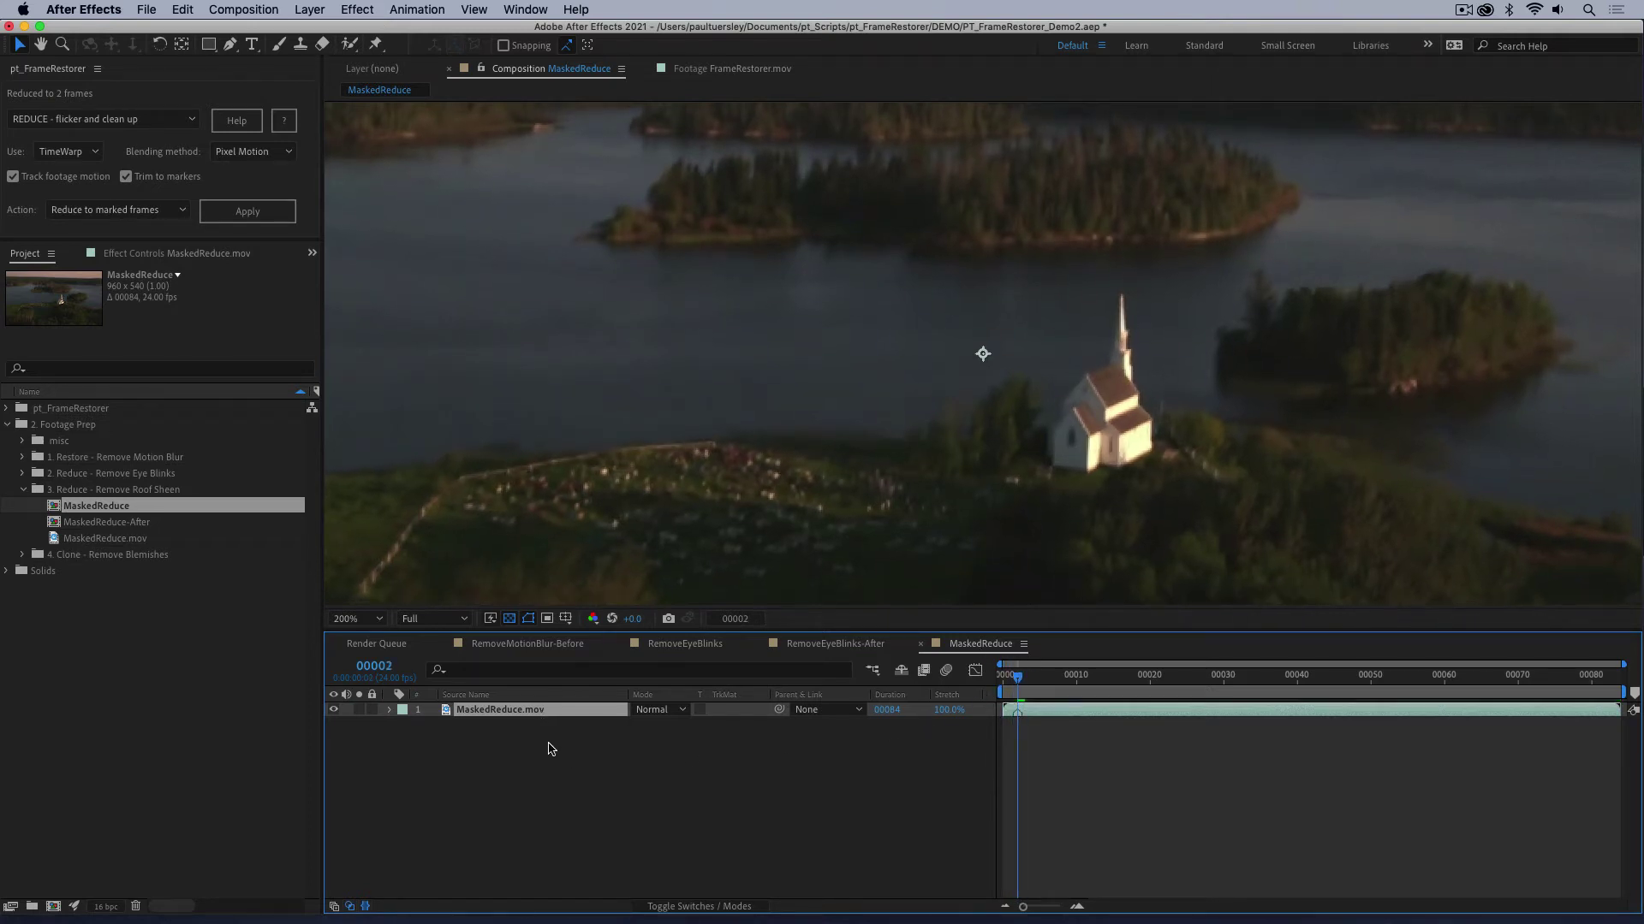
Step: Add a second marker to the MaskedReduce.mov layer at the last frame, 83, and return the view to 100%
{"action": "key", "text": "End"}
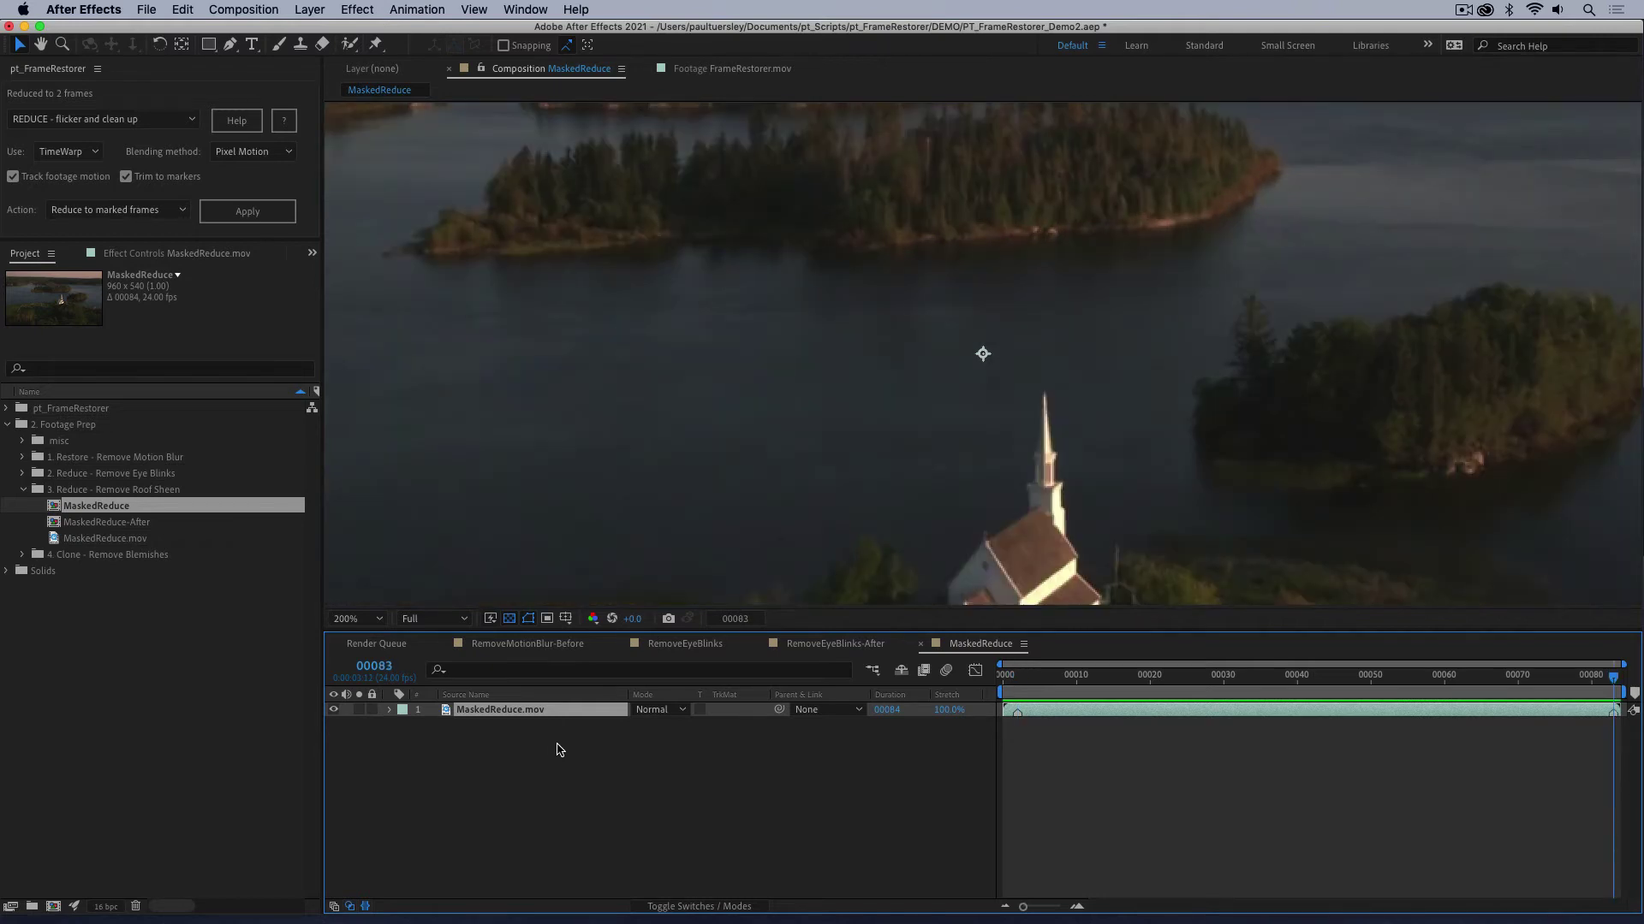
{"action": "key", "text": "comma"}
{"action": "left_click_drag", "start_coordinate": [825, 476], "coordinate": [800, 447]}
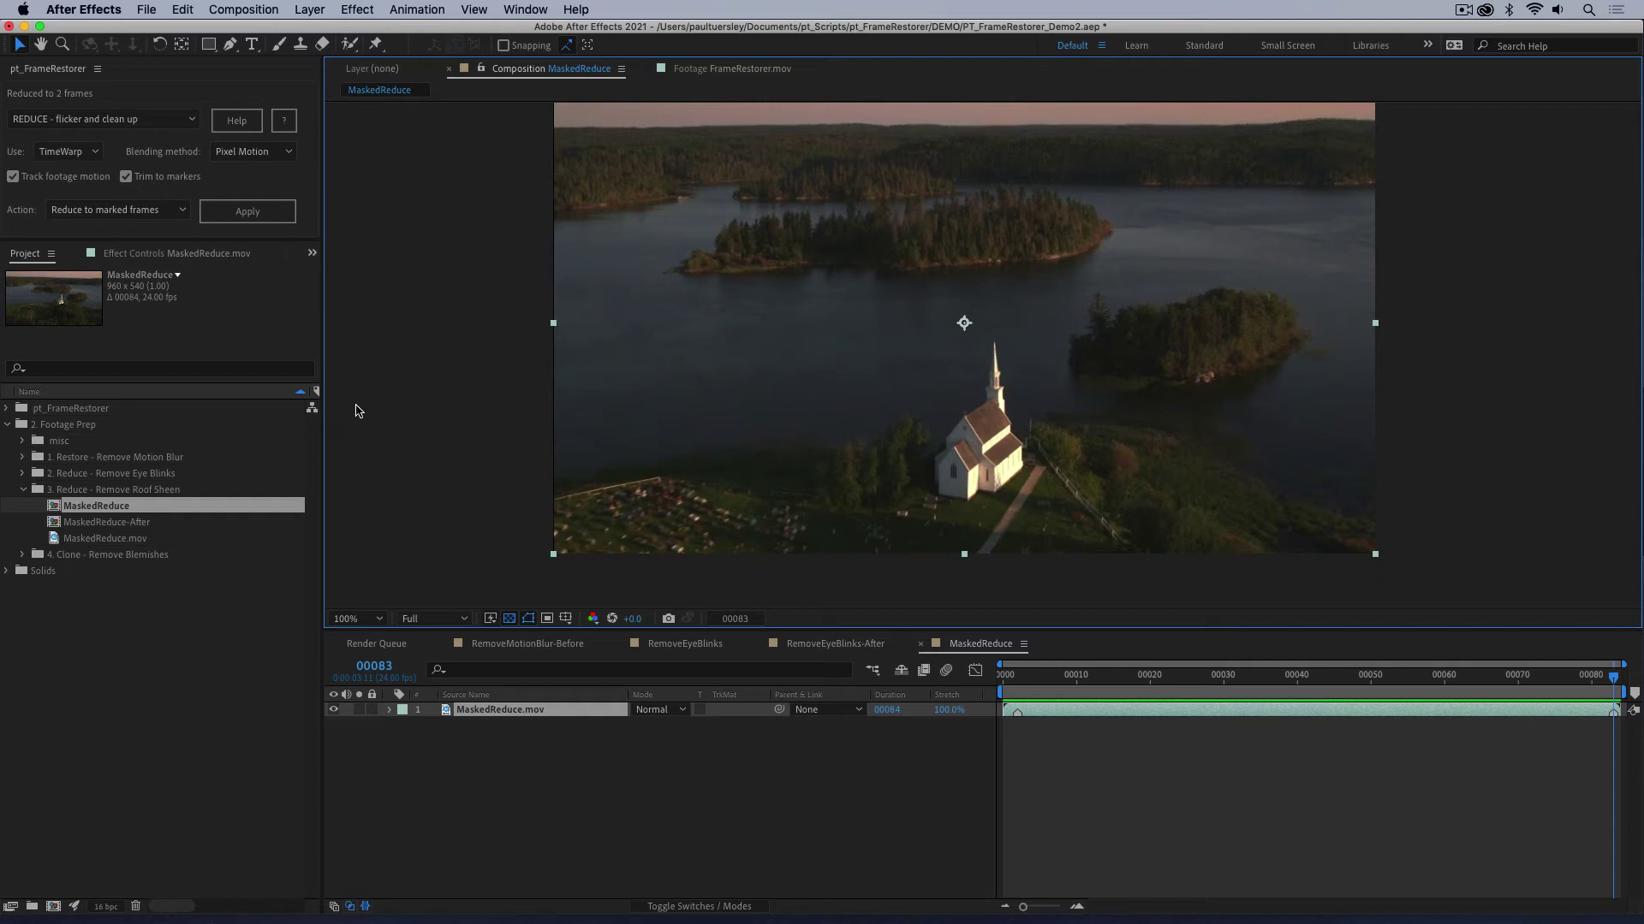
Step: Try reducing the unmasked MaskedReduce.mov layer to its marked frames, with footage motion tracking, TimeWarp and Pixel Motion blending
{"action": "left_click", "coordinate": [230, 215]}
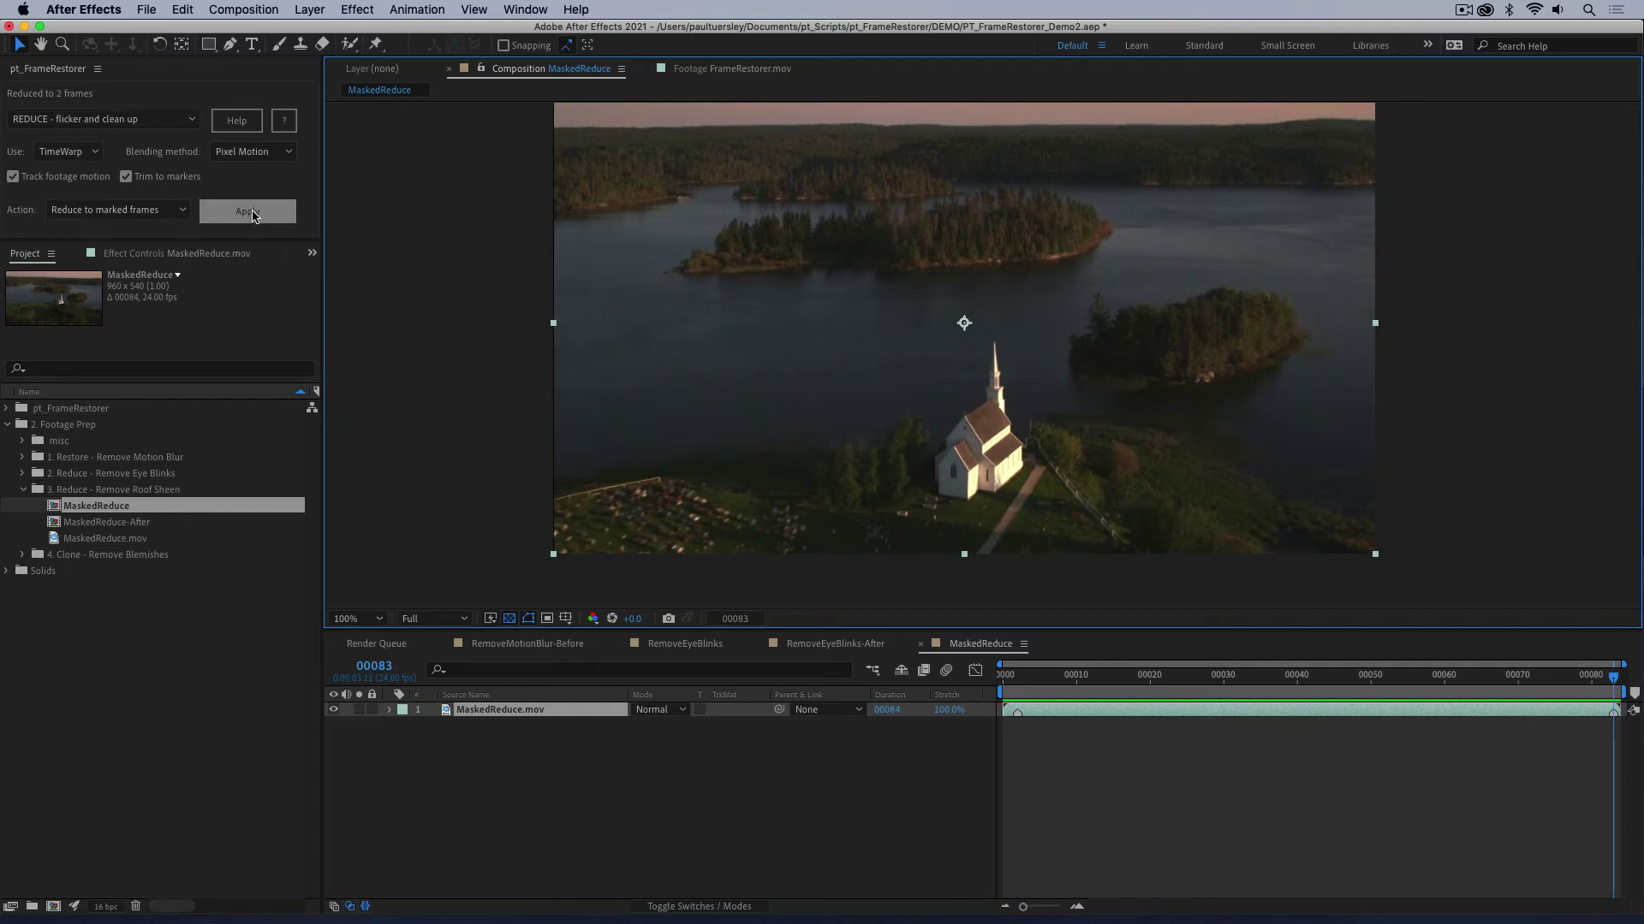
{"action": "left_click", "coordinate": [946, 323]}
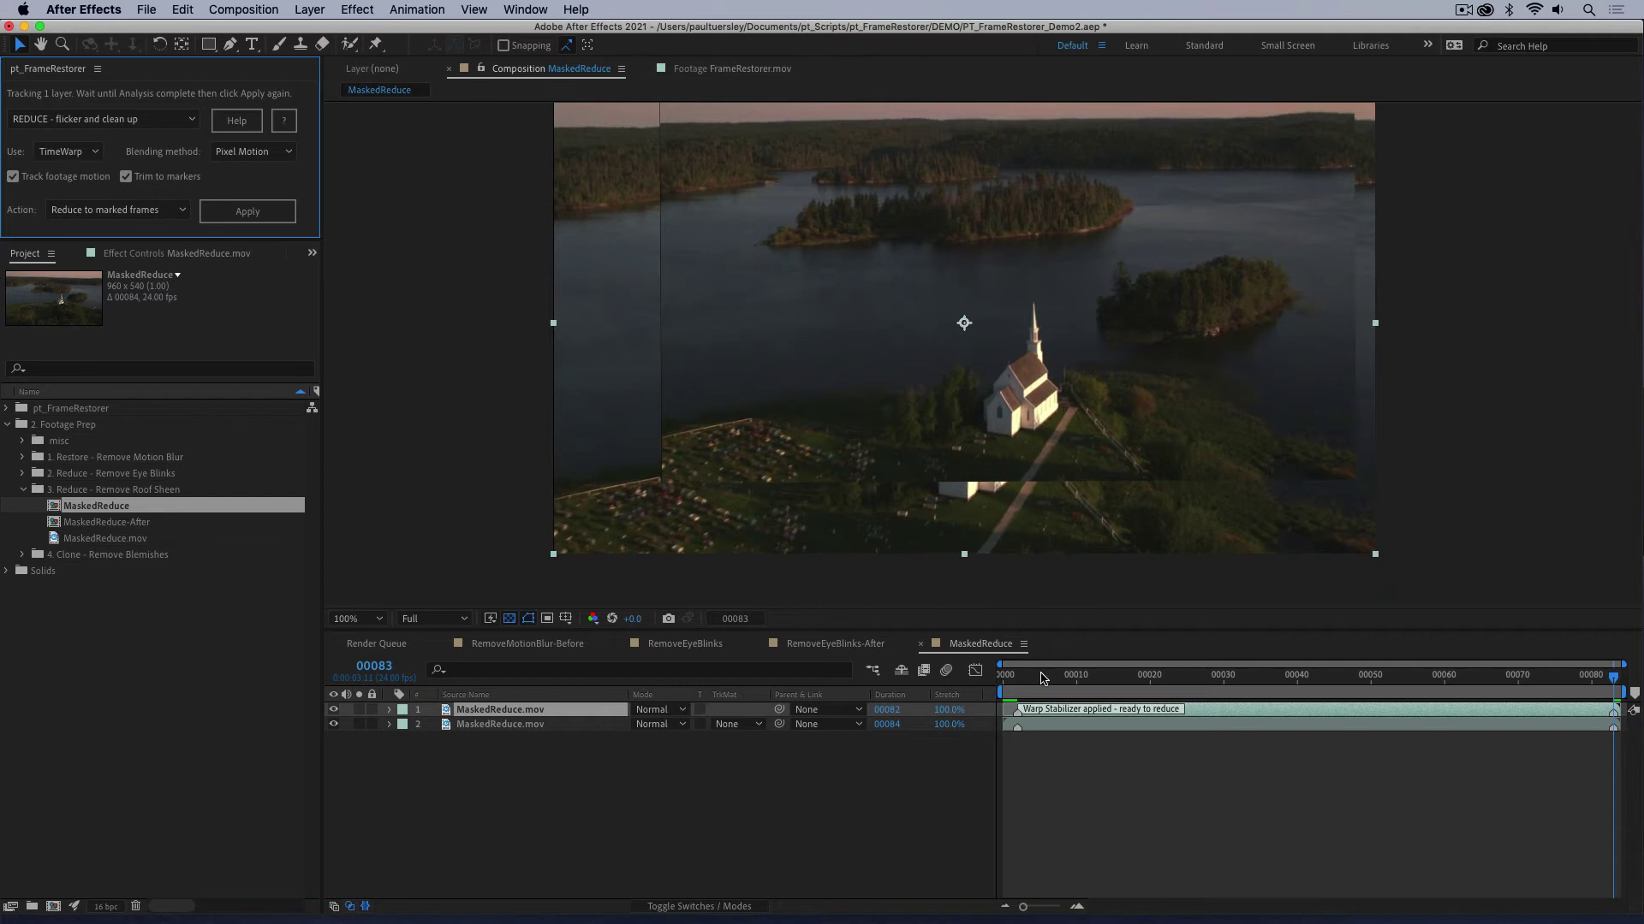
{"action": "mouse_move", "coordinate": [1043, 677]}
{"action": "left_mouse_down"}
{"action": "mouse_move", "coordinate": [1506, 682]}
{"action": "mouse_move", "coordinate": [1068, 682]}
{"action": "left_mouse_up"}
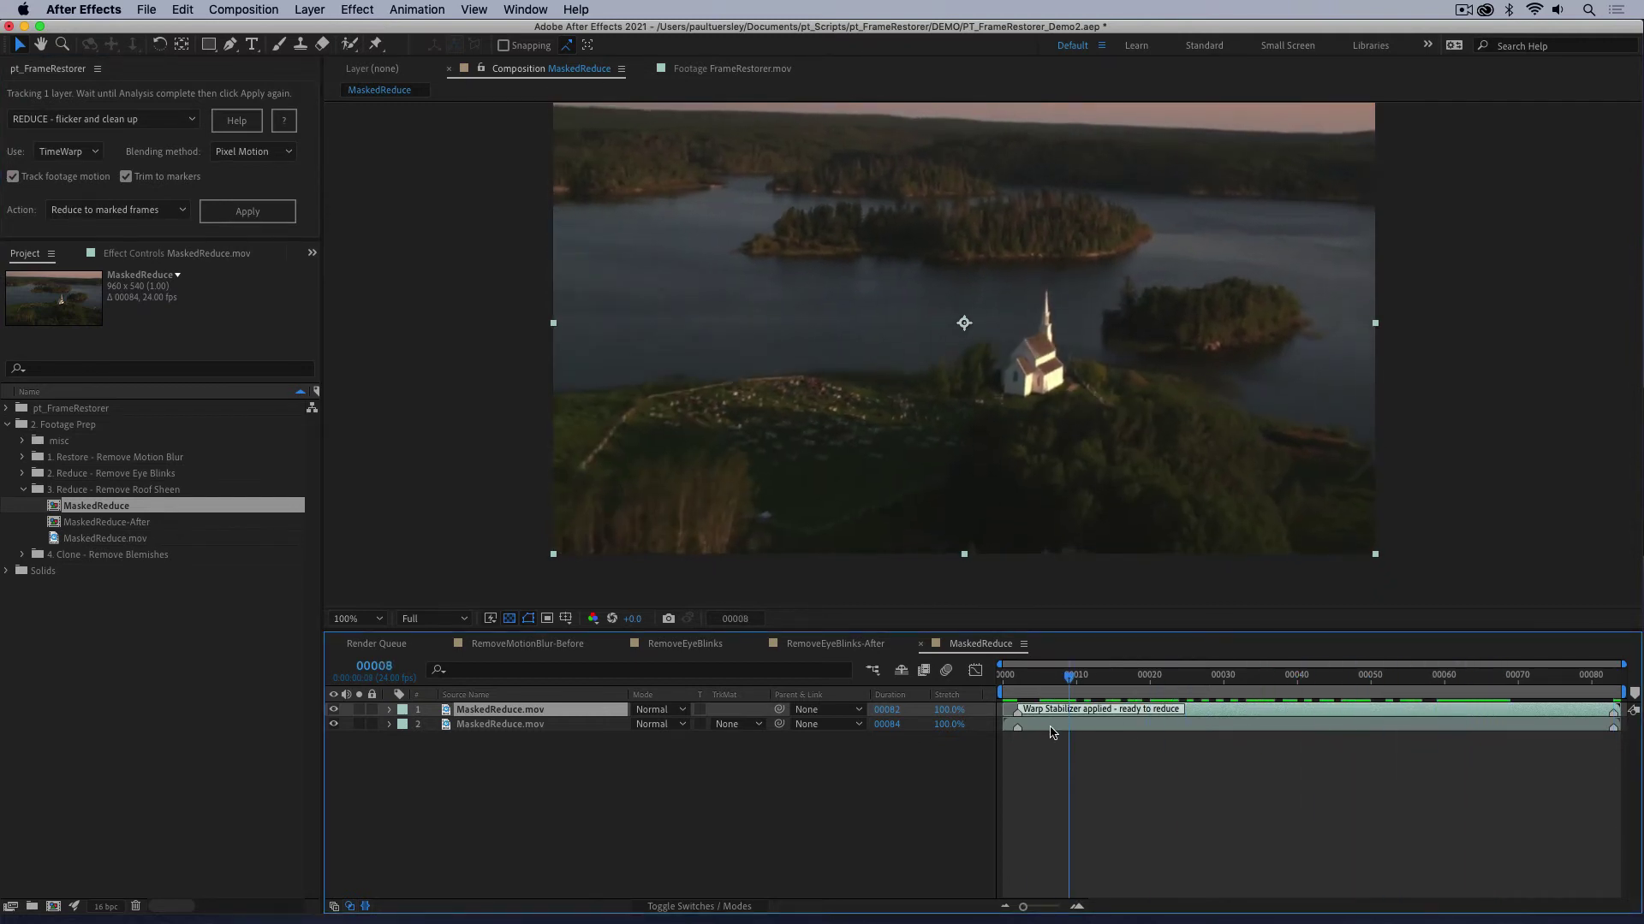
{"action": "key", "text": "space"}
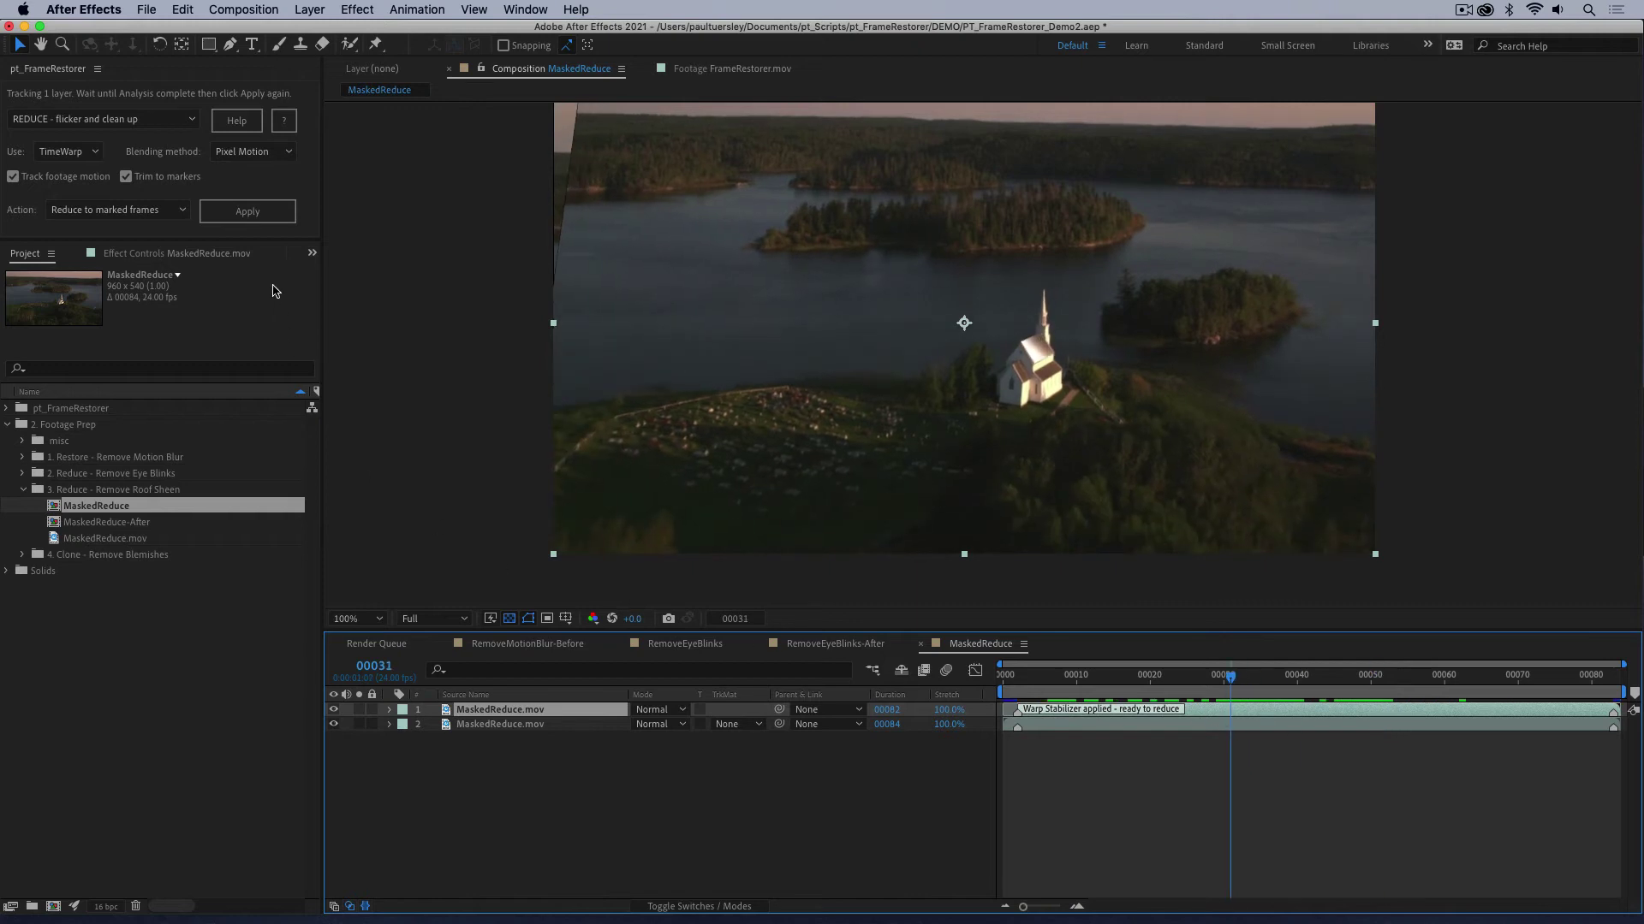
{"action": "left_click", "coordinate": [261, 215]}
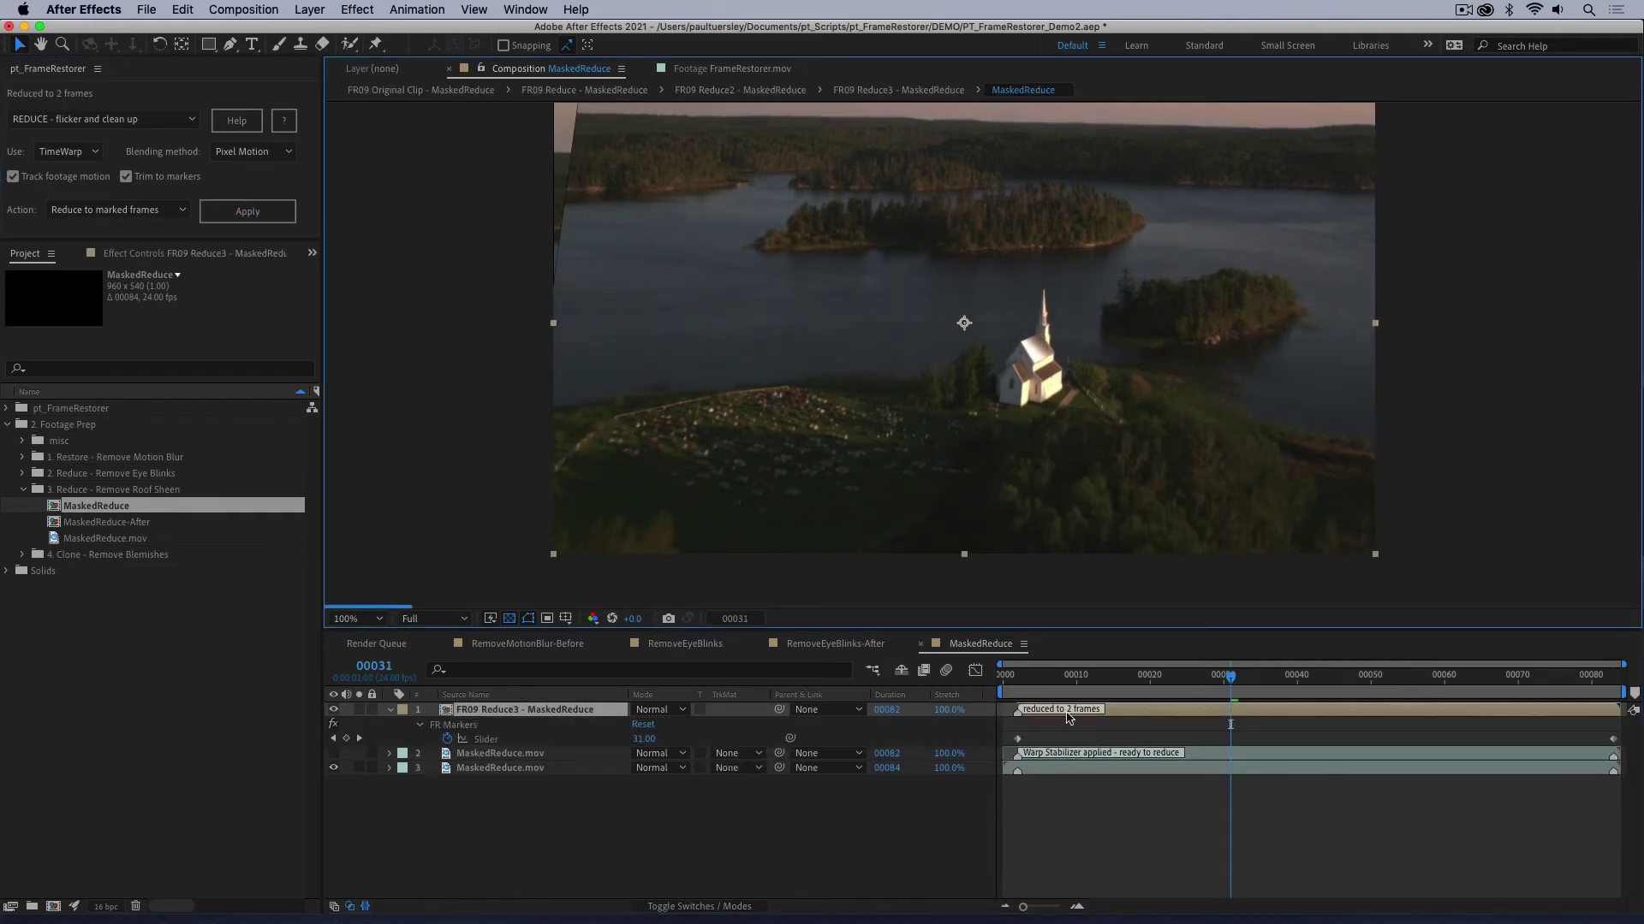
Step: Preview the unmasked reduction at several points in the clip, and undo both the reduction and the footage tracking
{"action": "left_click", "coordinate": [1066, 689]}
{"action": "key", "text": "space"}
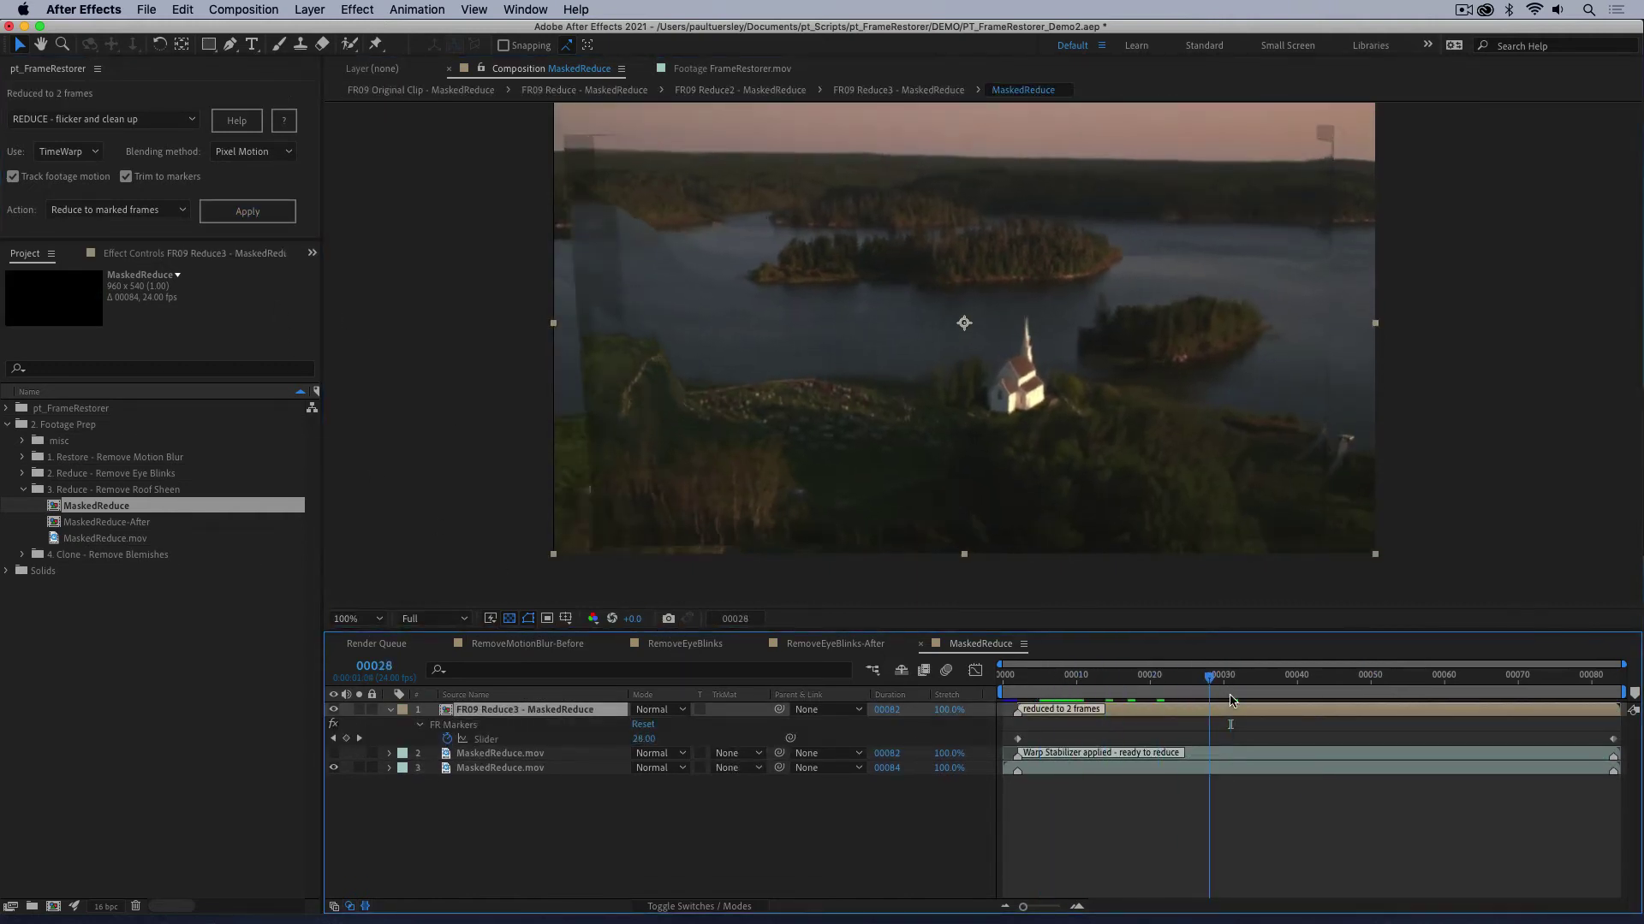
{"action": "left_click_drag", "start_coordinate": [1361, 685], "coordinate": [1230, 689]}
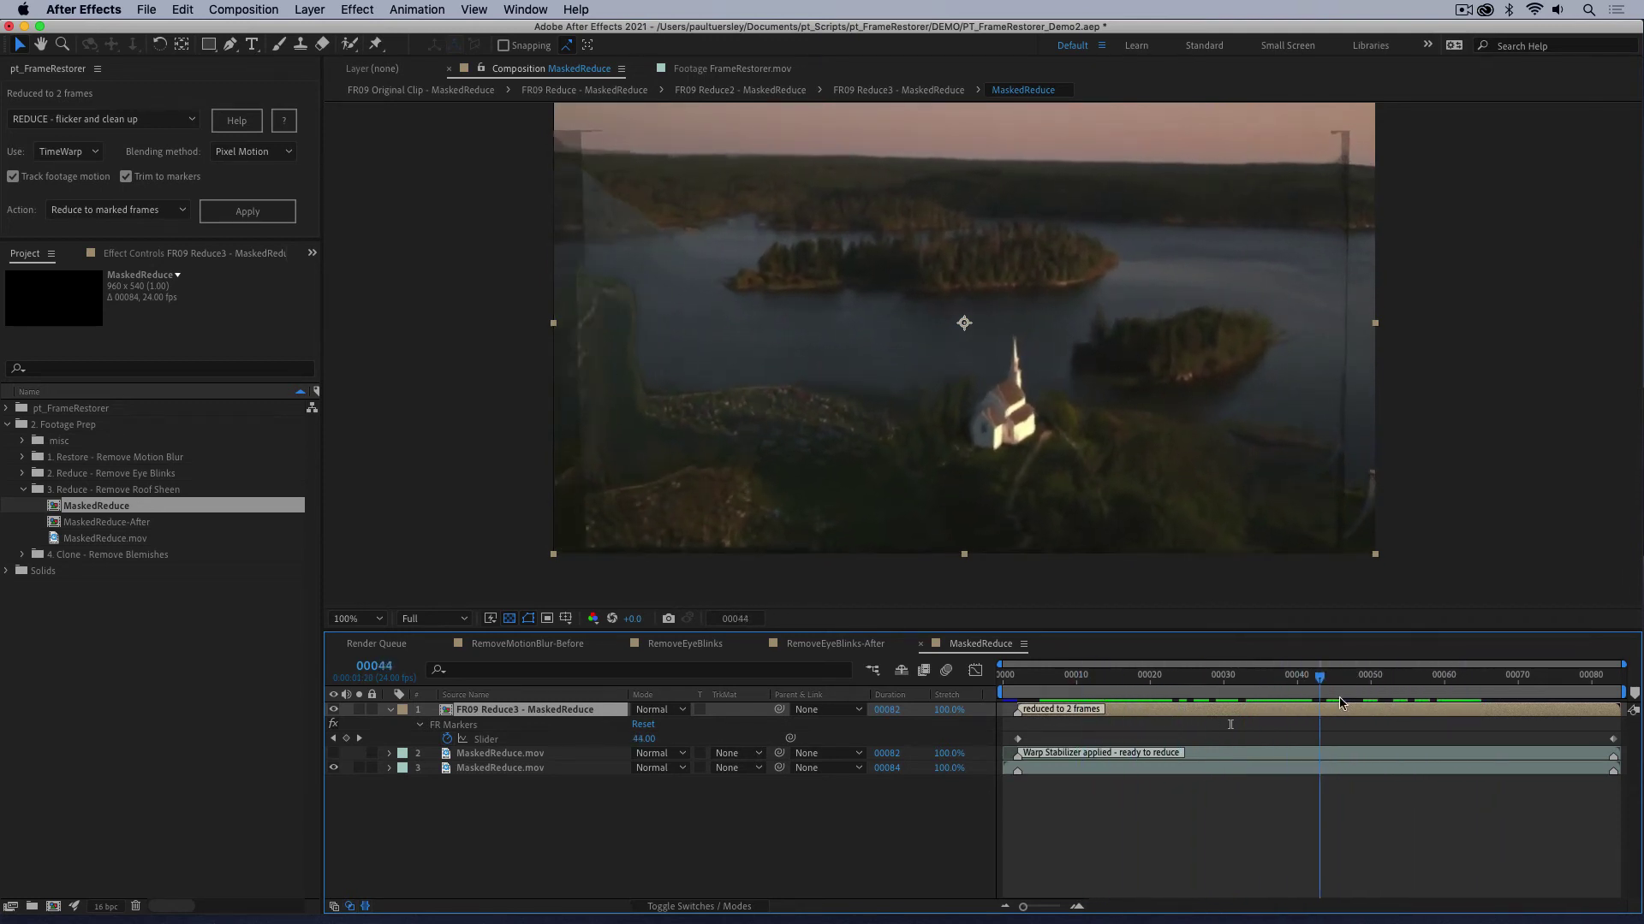
{"action": "key", "text": "Page_Down"}
{"action": "key", "text": "Page_Down"}
{"action": "key", "text": "Page_Down"}
{"action": "key", "text": "Page_Down"}
{"action": "key", "text": "Page_Down"}
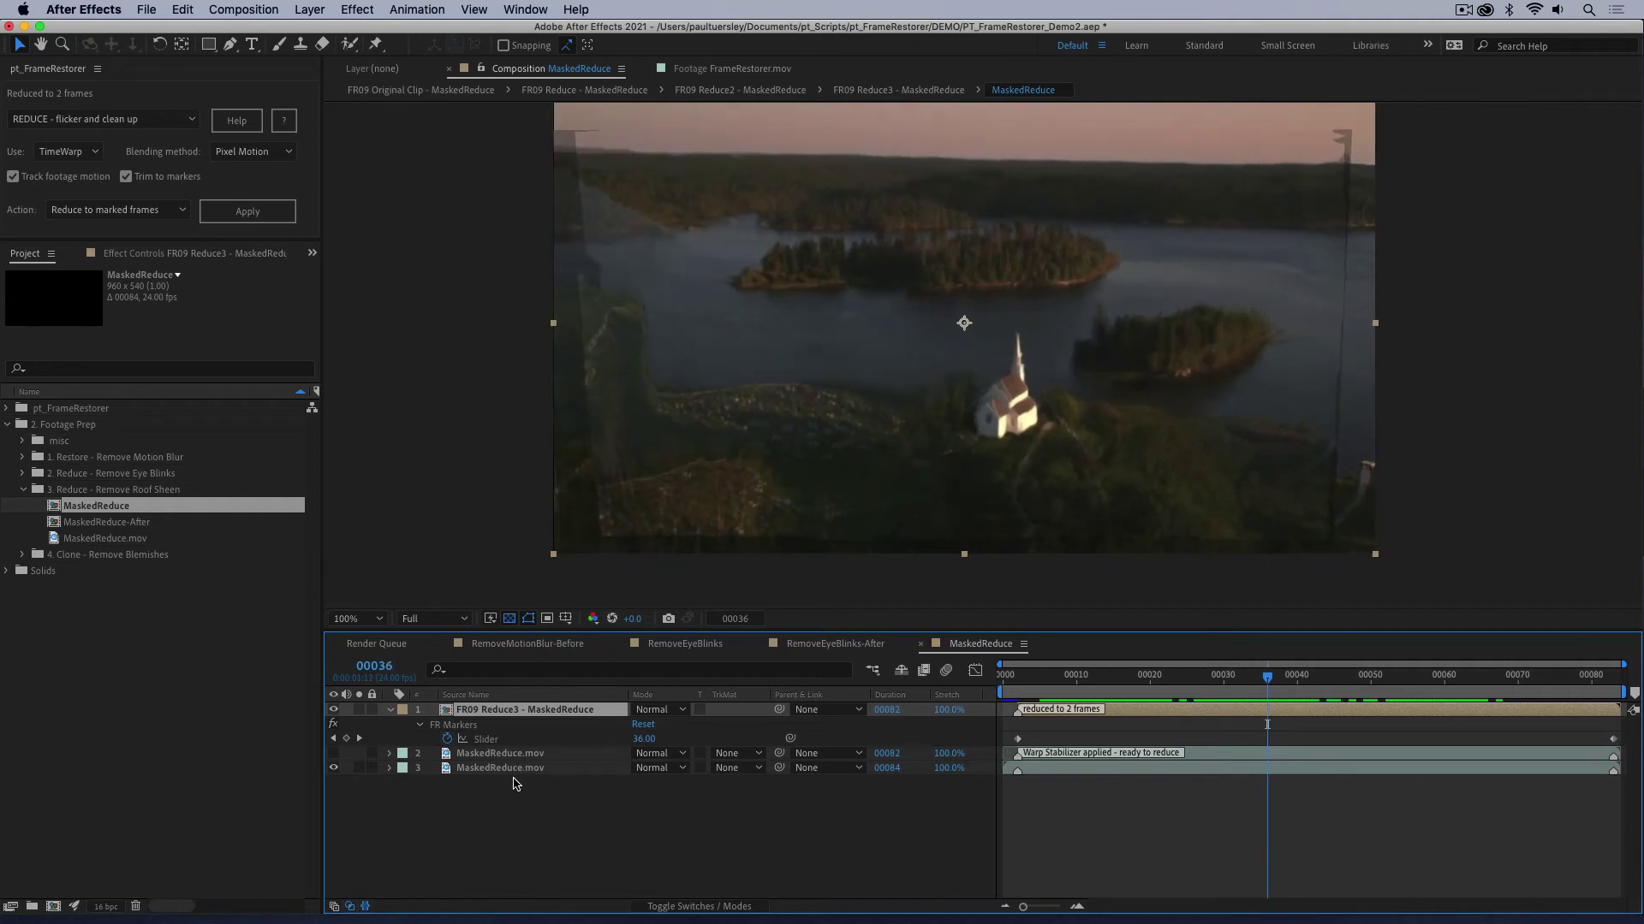
{"action": "key", "text": "super+z"}
{"action": "key", "text": "super+z"}
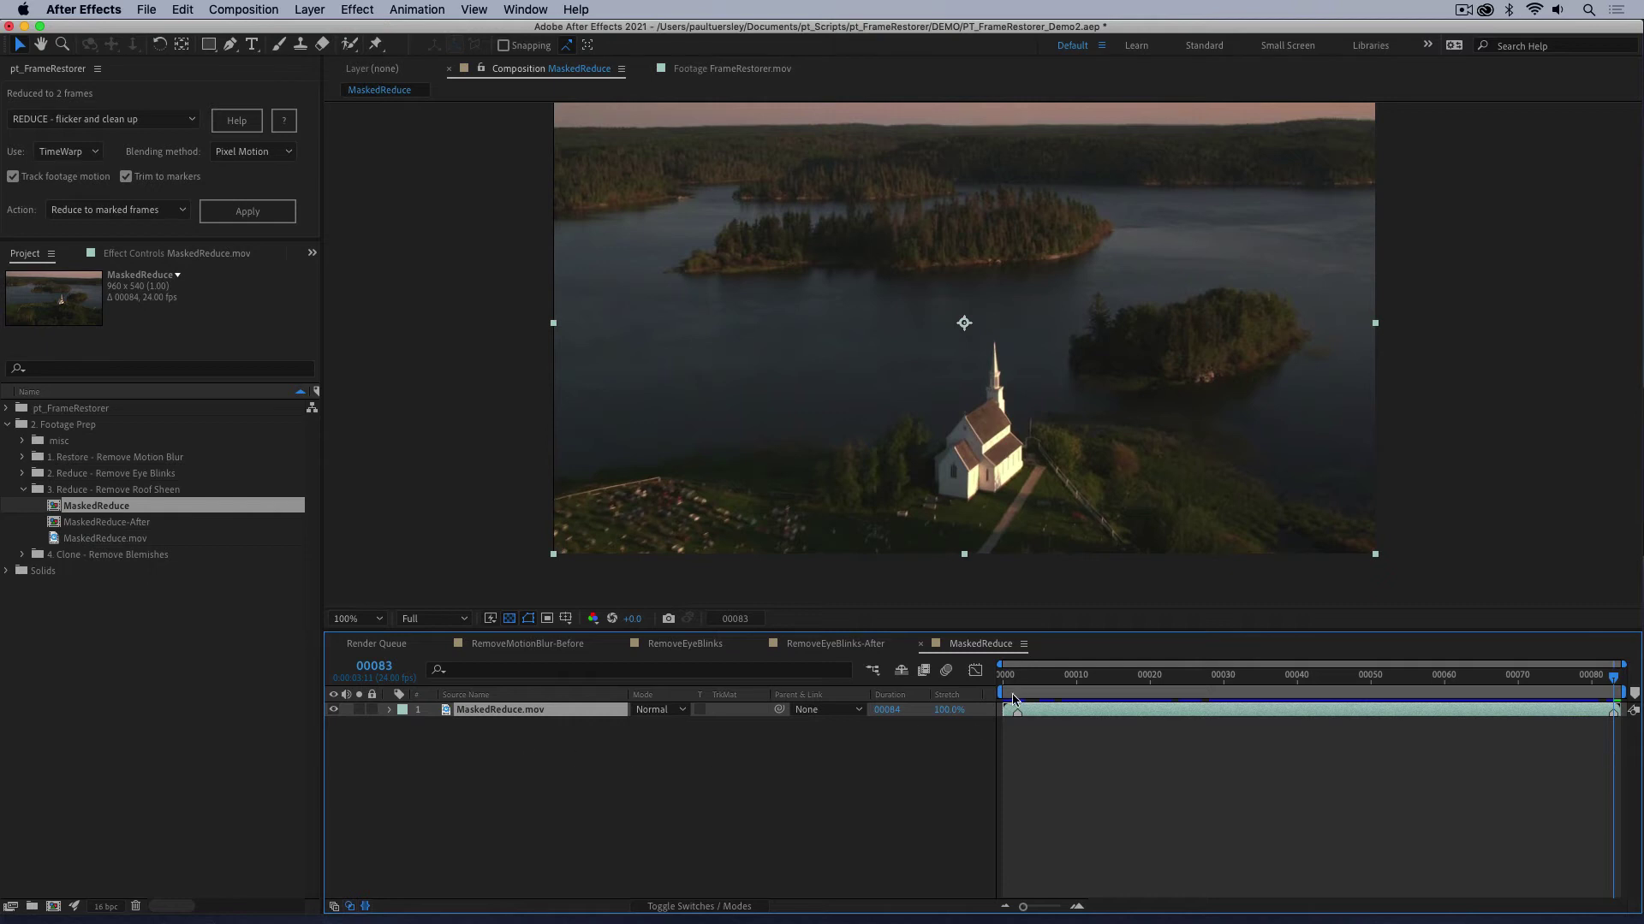
Step: Draw a rectangular mask around the church on the MaskedReduce.mov layer at frame 2 and widen it slightly
{"action": "left_click", "coordinate": [1012, 679]}
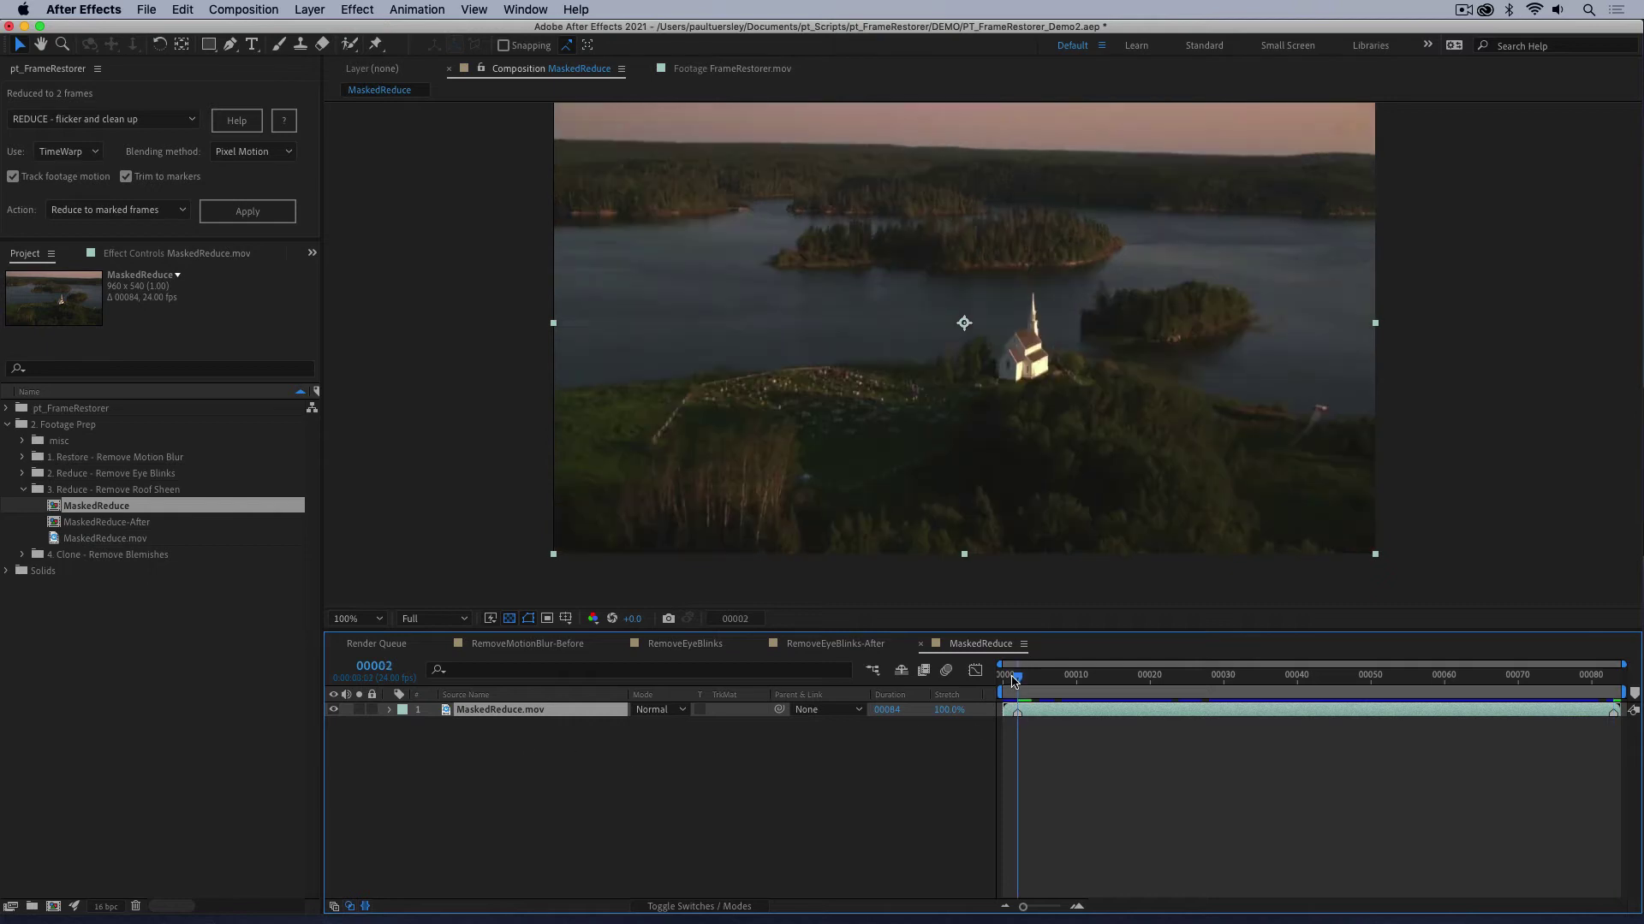
{"action": "left_click", "coordinate": [209, 45]}
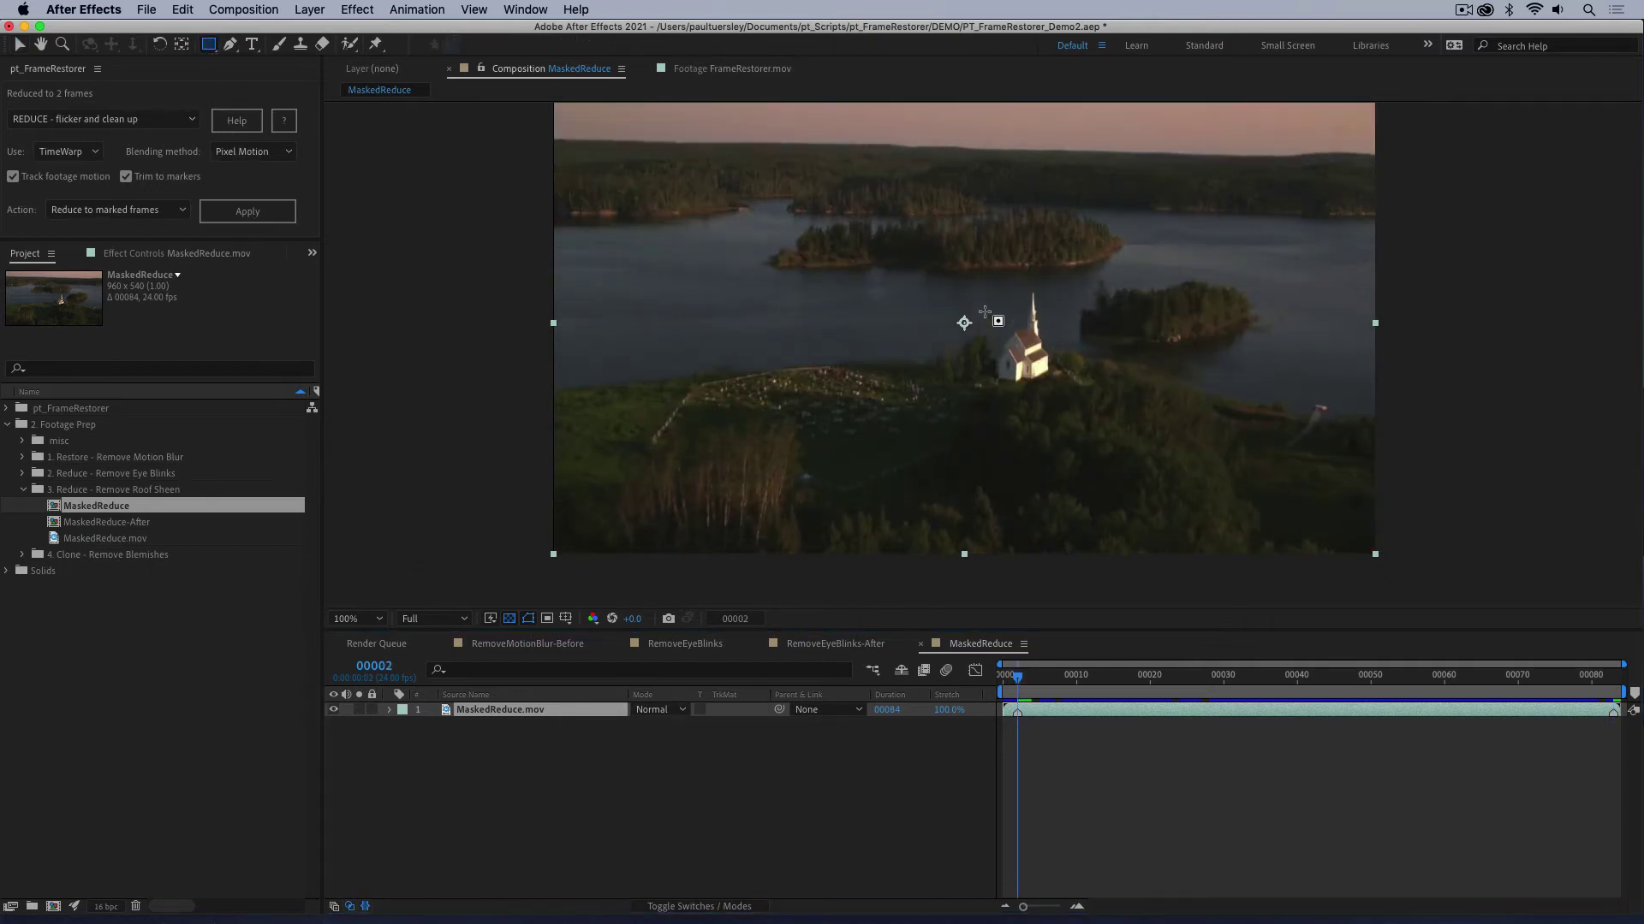
{"action": "left_click_drag", "start_coordinate": [990, 279], "coordinate": [1063, 392]}
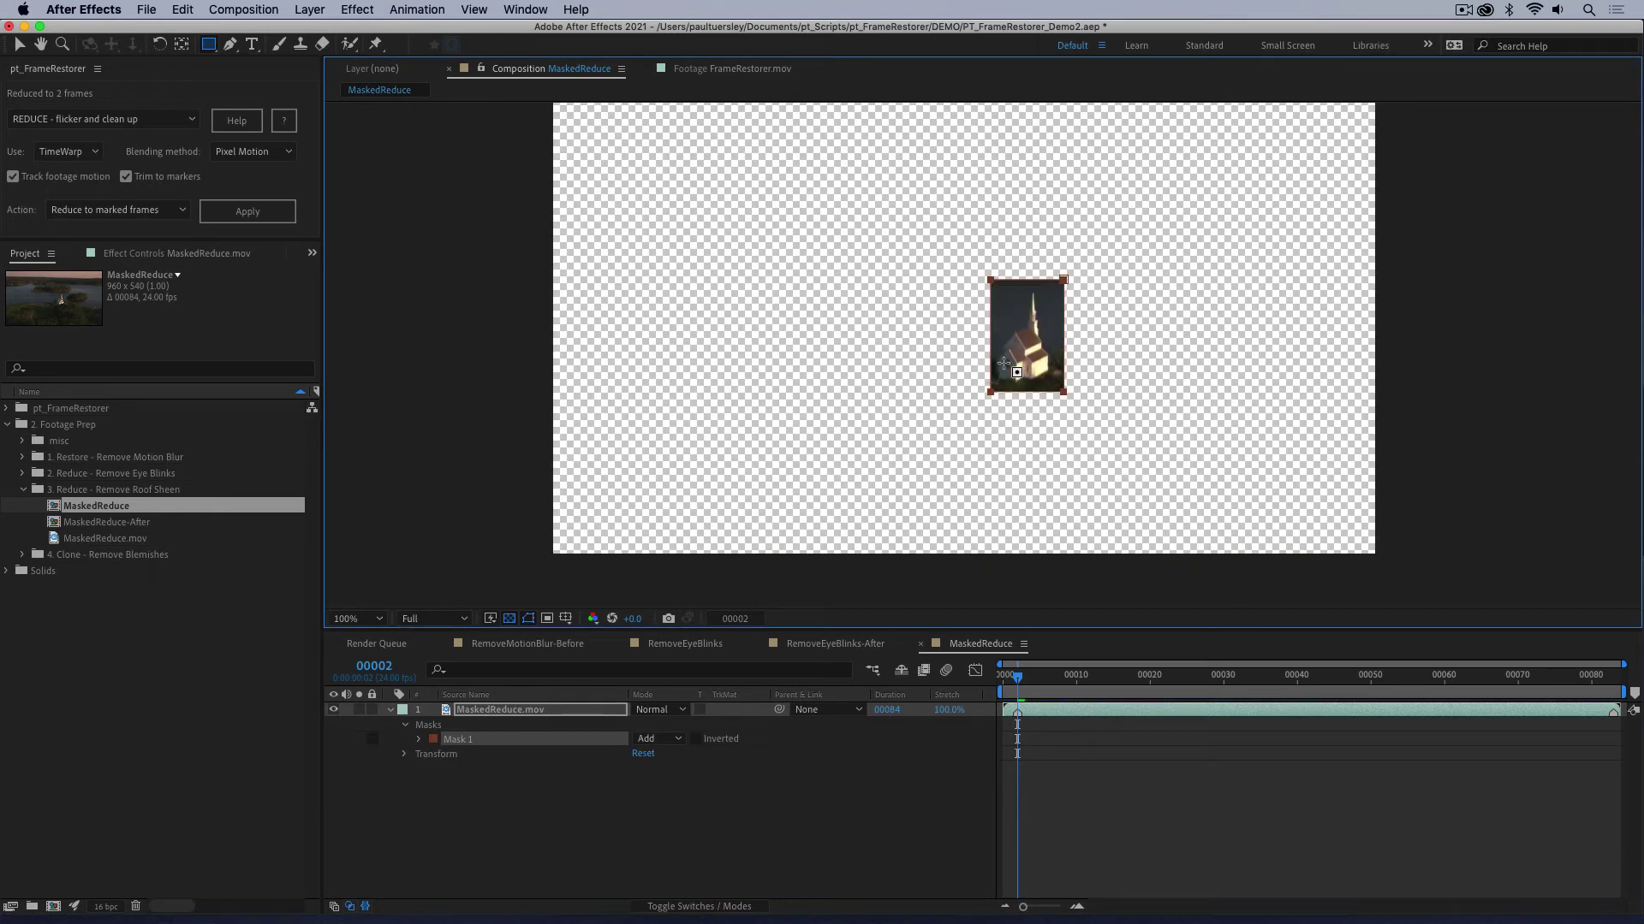
{"action": "key", "text": "v"}
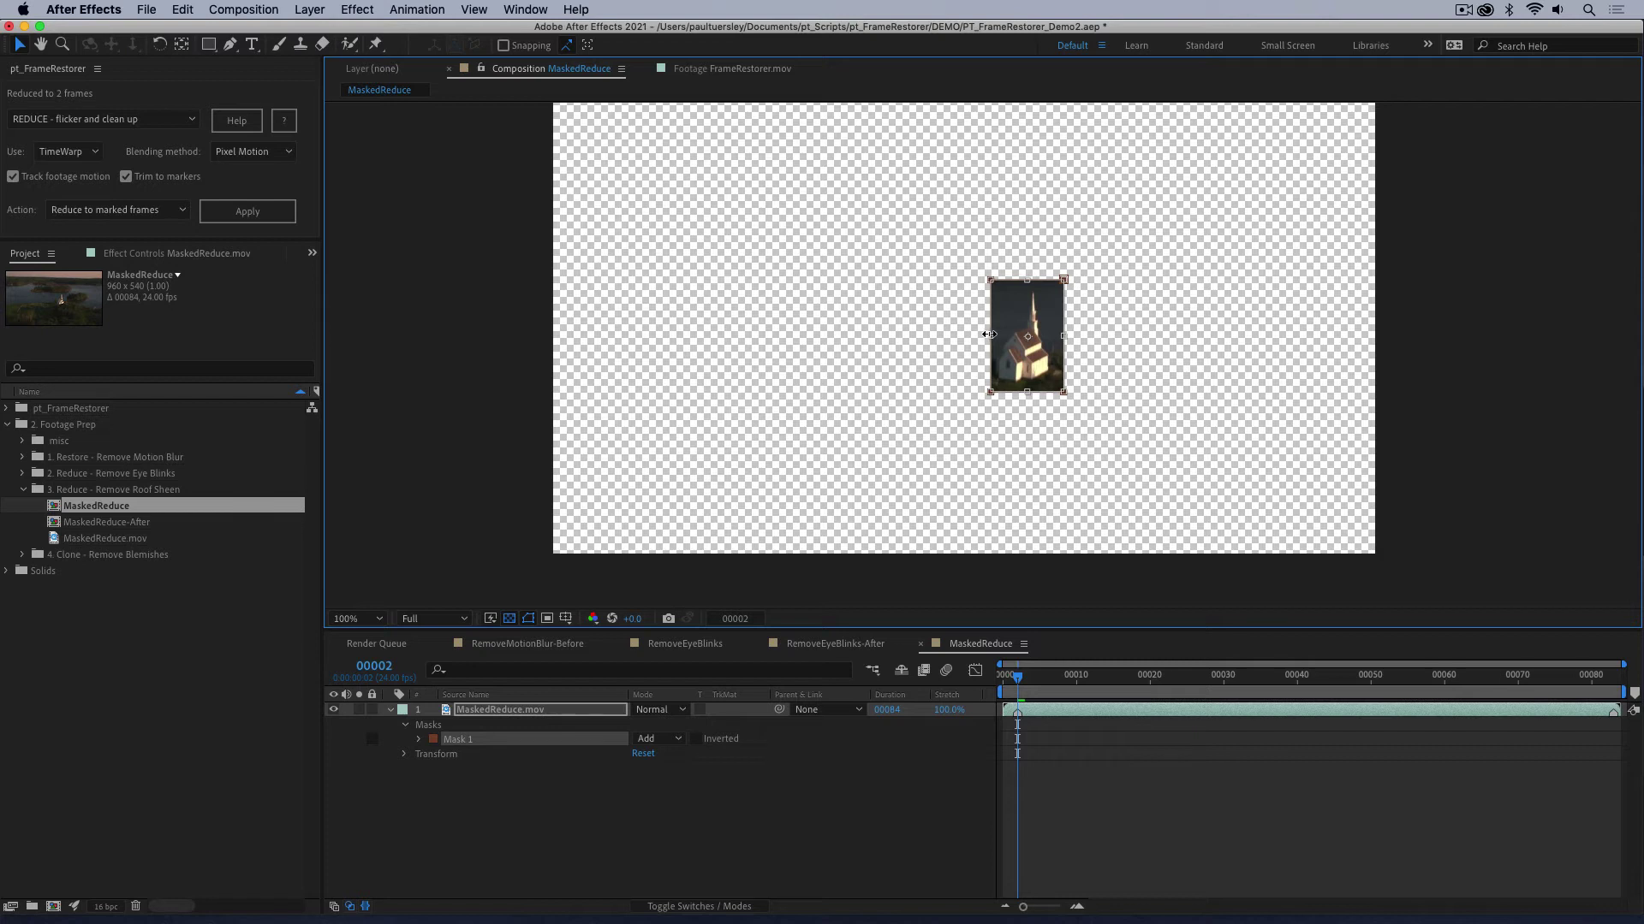
{"action": "left_click_drag", "start_coordinate": [989, 334], "coordinate": [983, 339]}
{"action": "left_click", "coordinate": [966, 420]}
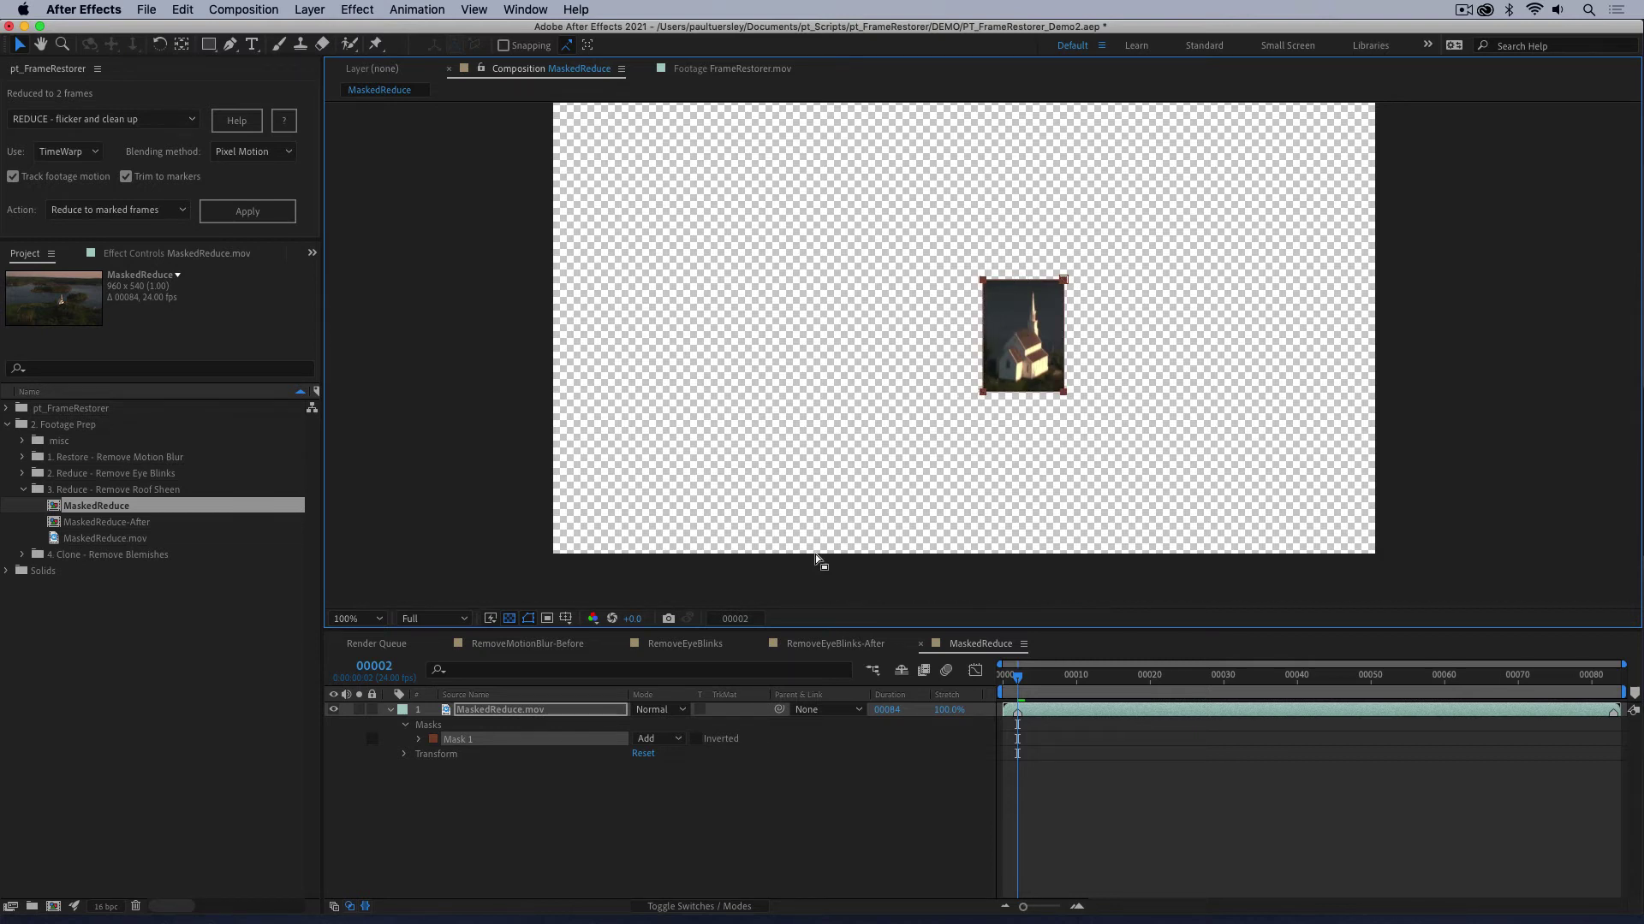
Step: Animate the Mask Path from frame 2 to frame 83, enlarging the mask to enclose the church in the last frame
{"action": "key", "text": "m"}
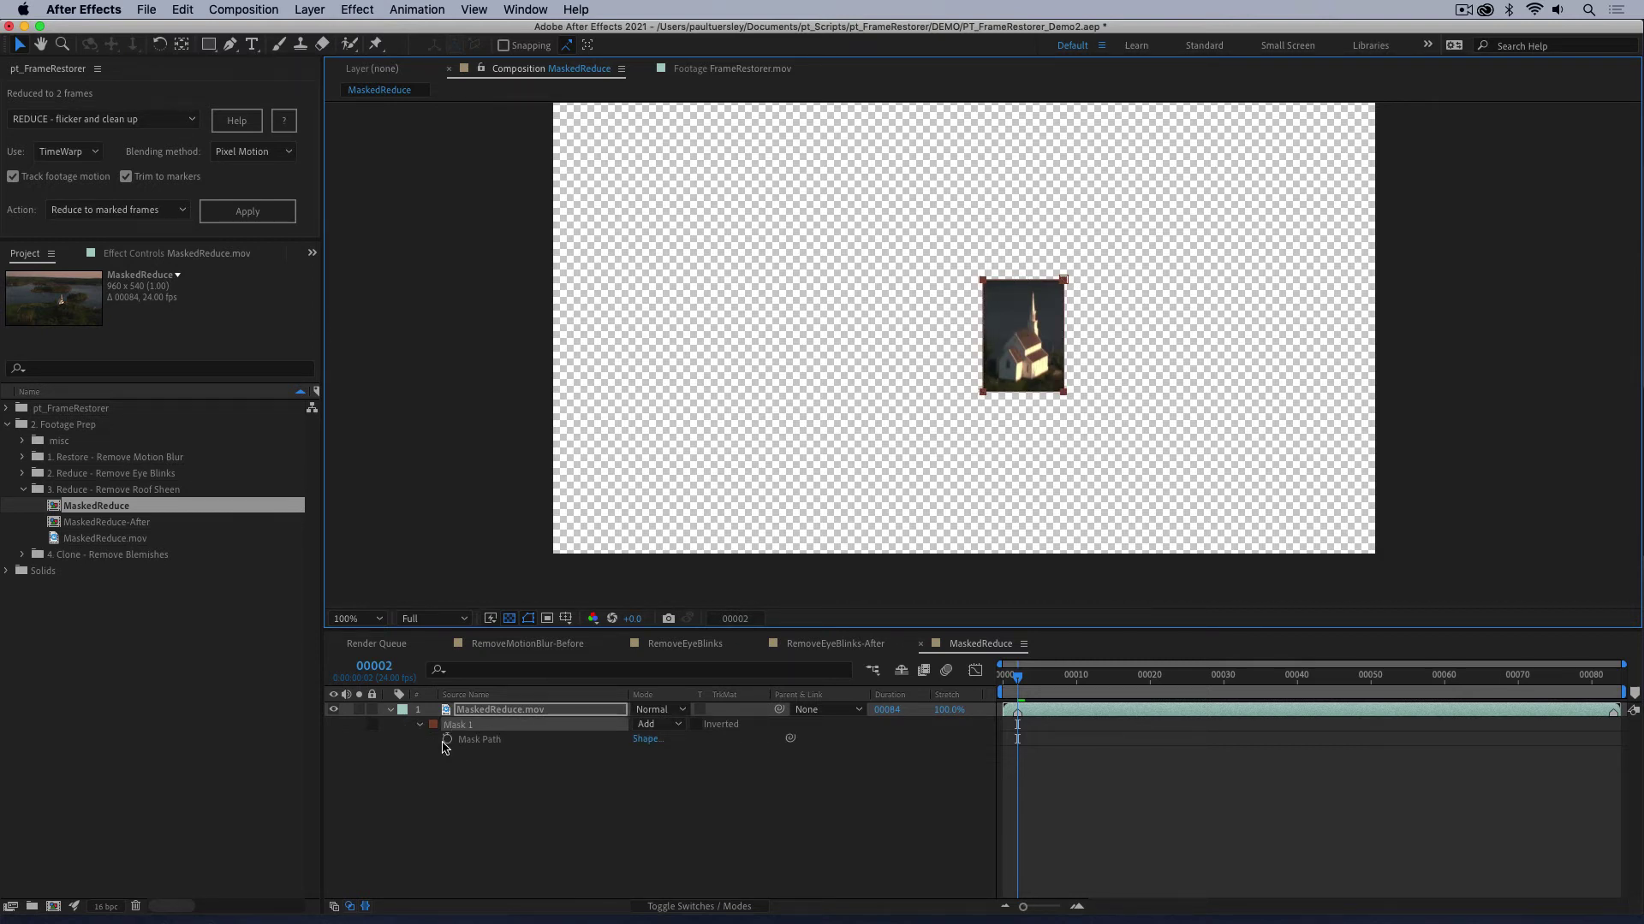
{"action": "left_click", "coordinate": [447, 739]}
{"action": "key", "text": "End"}
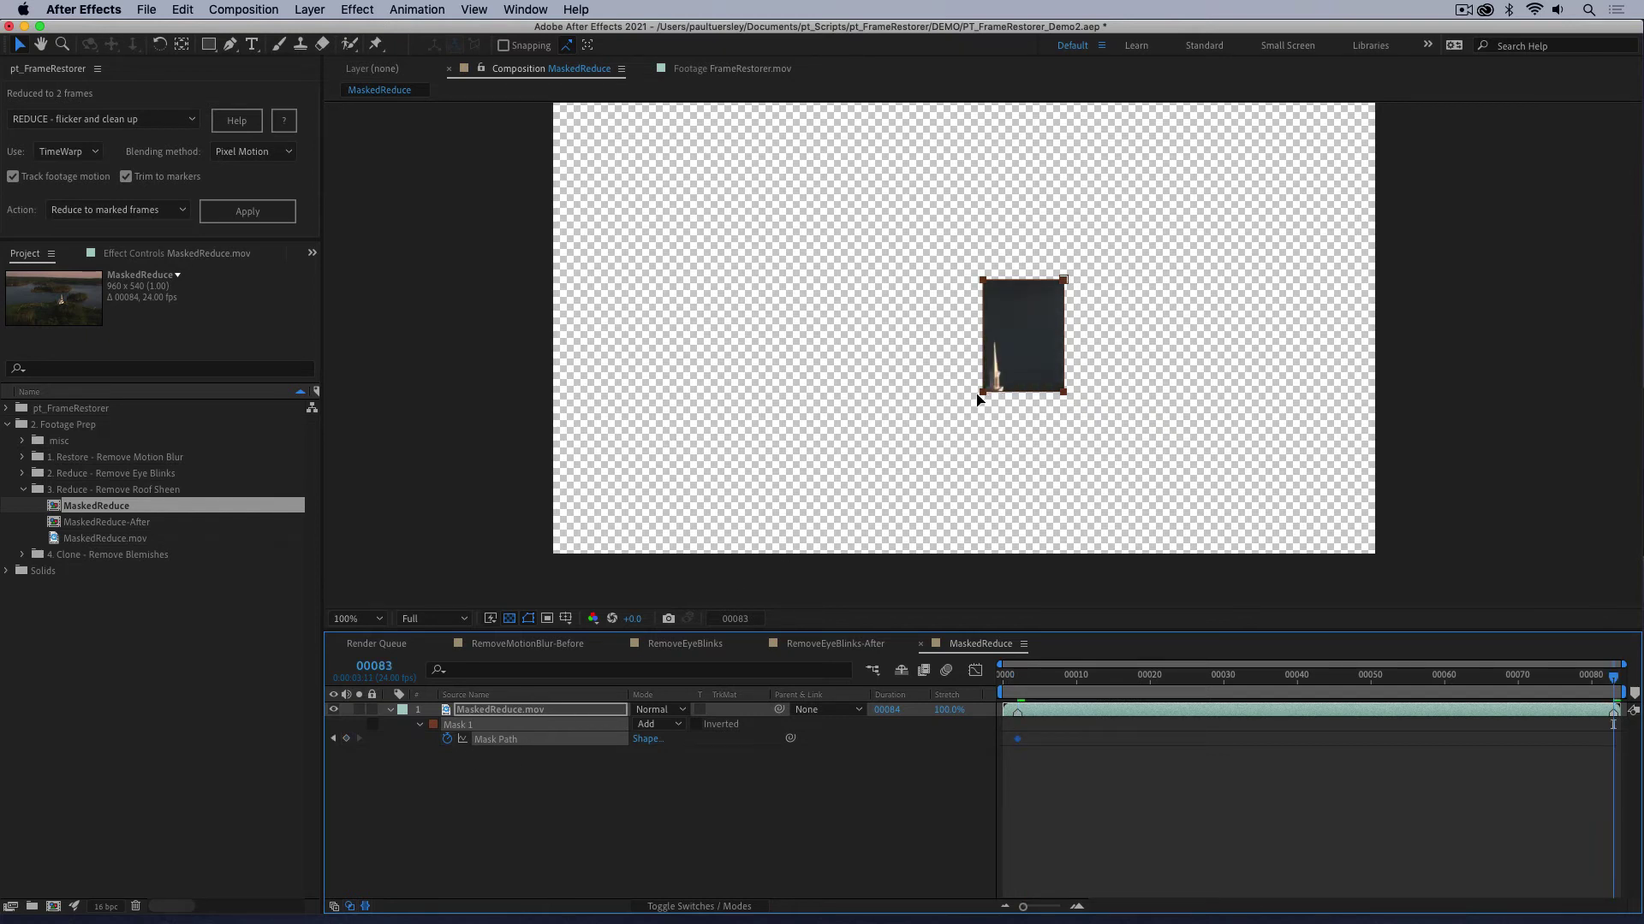
{"action": "left_click_drag", "start_coordinate": [980, 396], "coordinate": [919, 507]}
{"action": "double_click", "coordinate": [948, 454]}
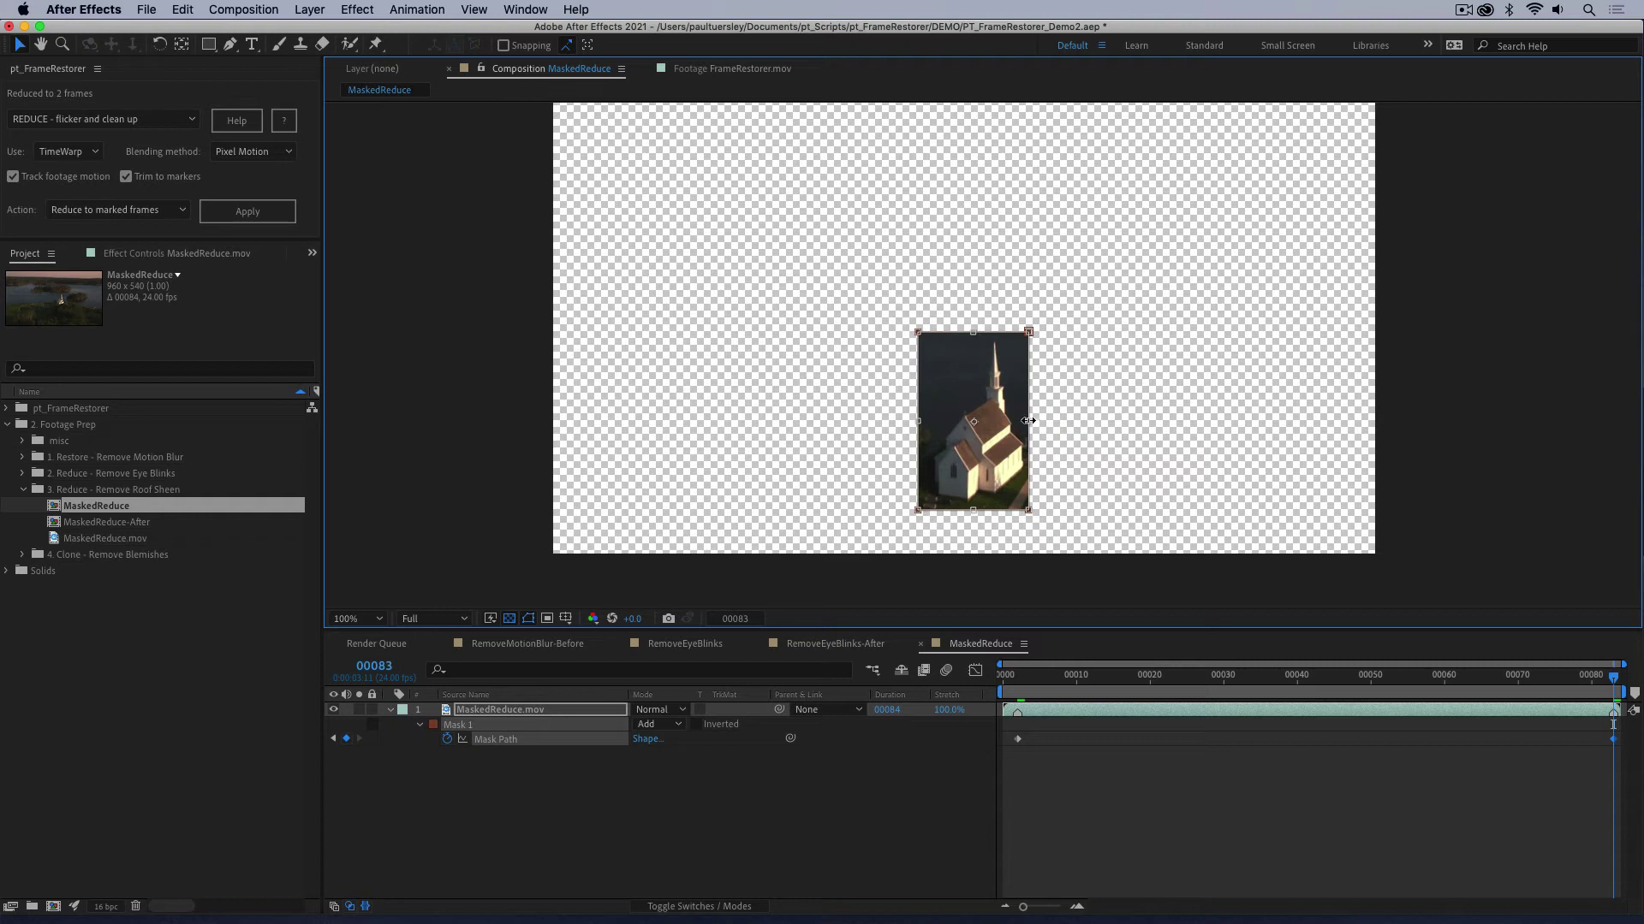
{"action": "left_click_drag", "start_coordinate": [1028, 420], "coordinate": [1040, 420]}
{"action": "key", "text": "Return"}
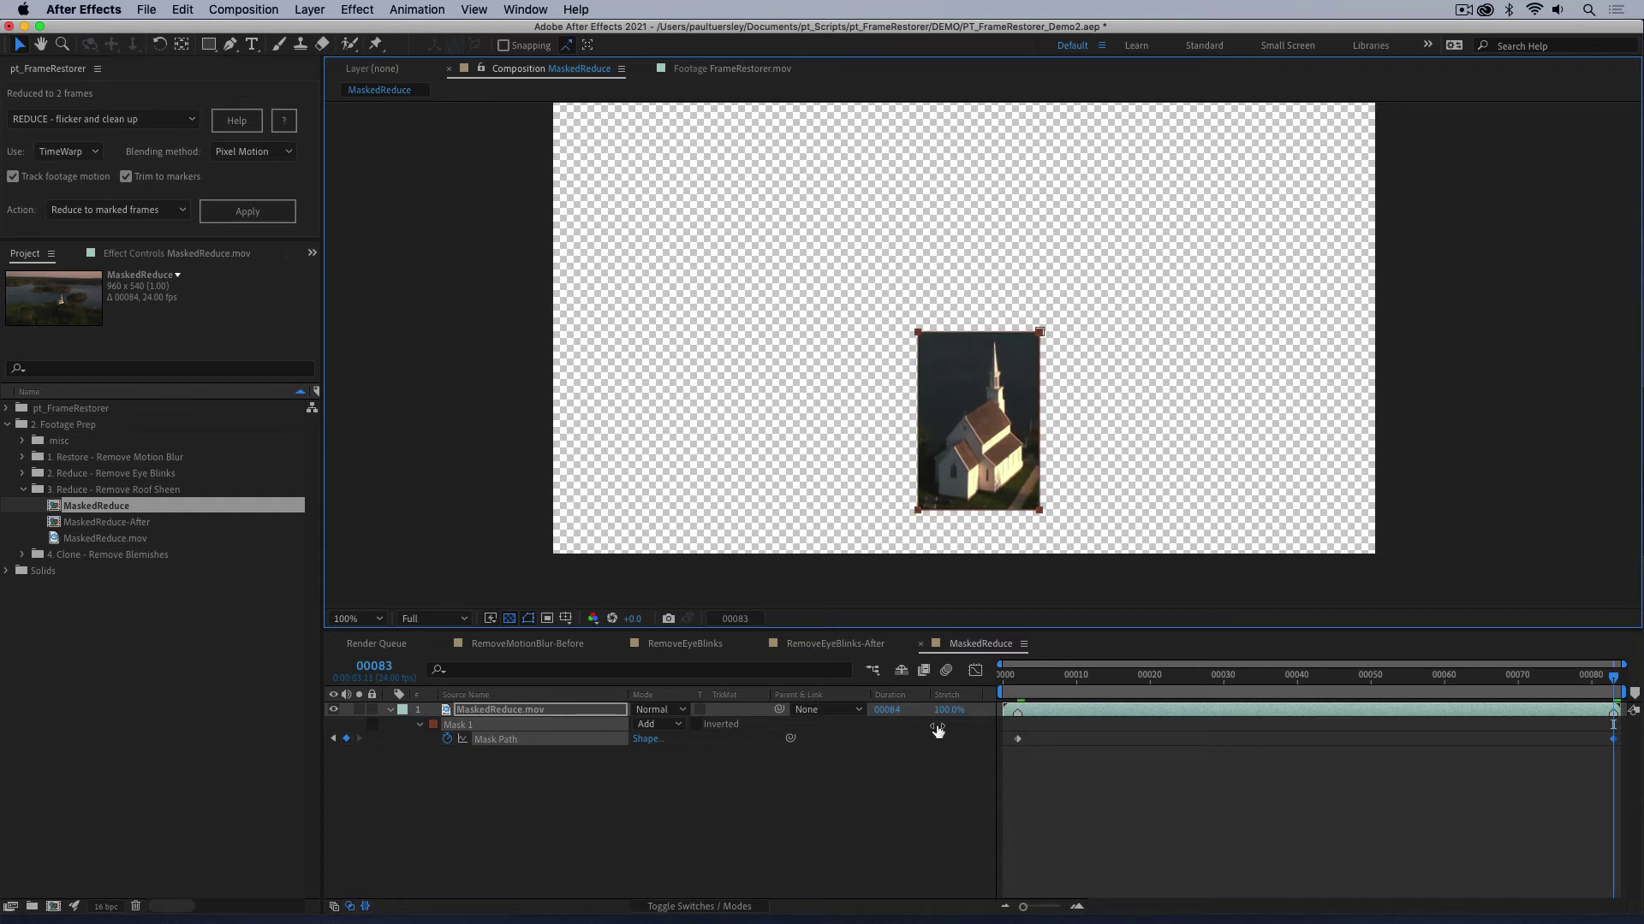
{"action": "left_click", "coordinate": [809, 830]}
{"action": "left_click_drag", "start_coordinate": [1603, 682], "coordinate": [1242, 757]}
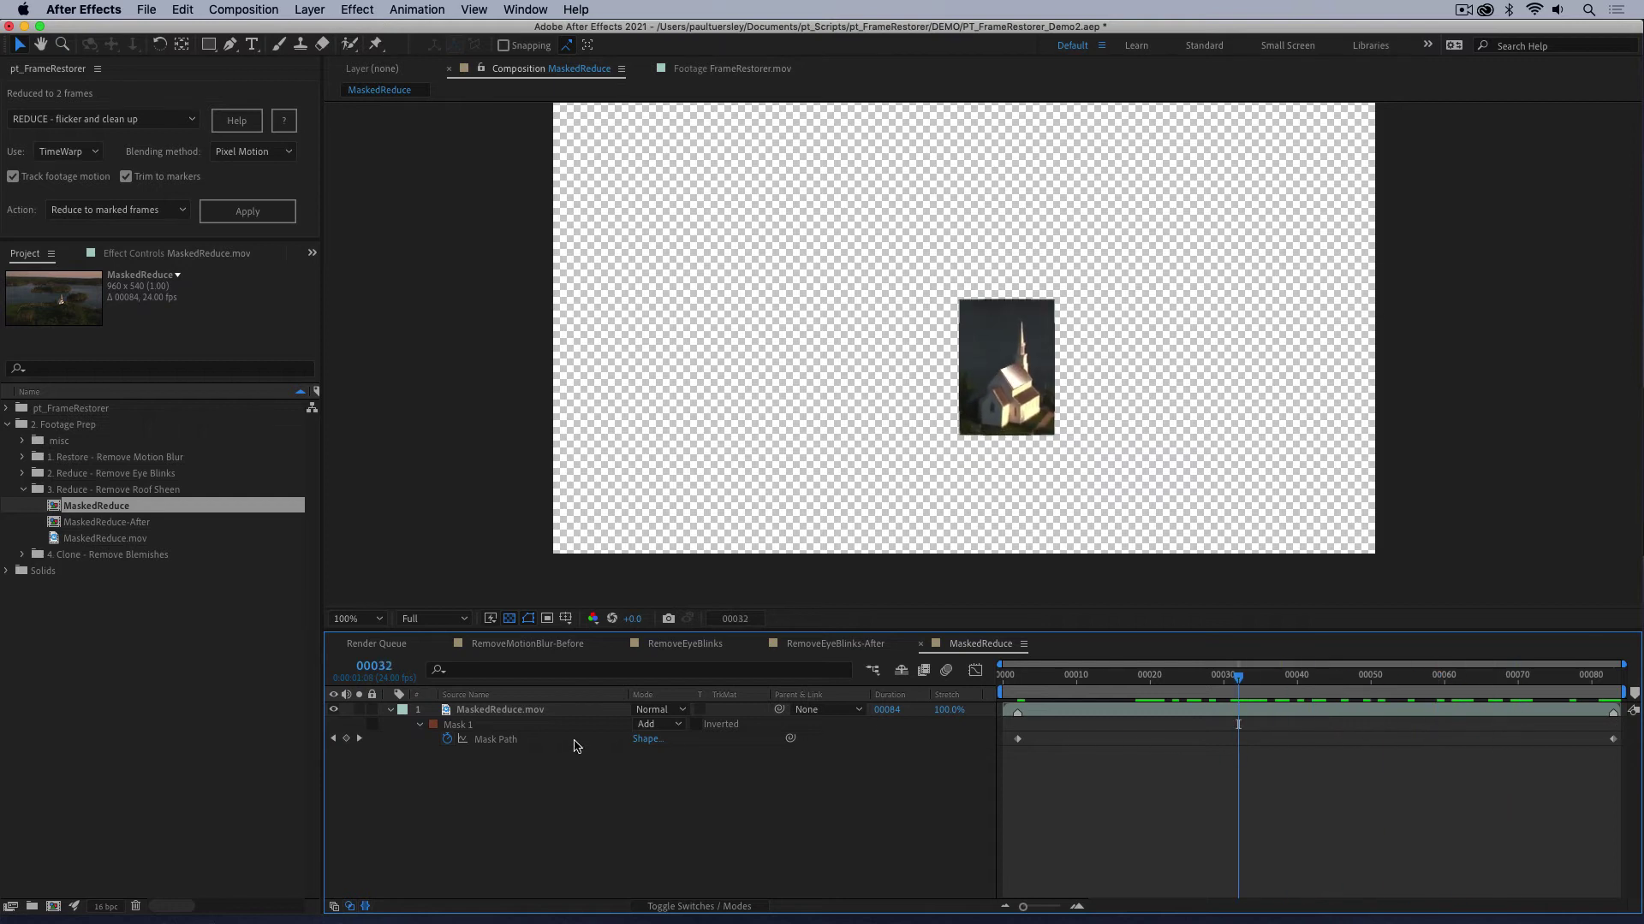
Step: Track the footage motion of the masked MaskedReduce.mov layer with pt_FrameRestorer and preview the stabilized church area
{"action": "left_click", "coordinate": [518, 710]}
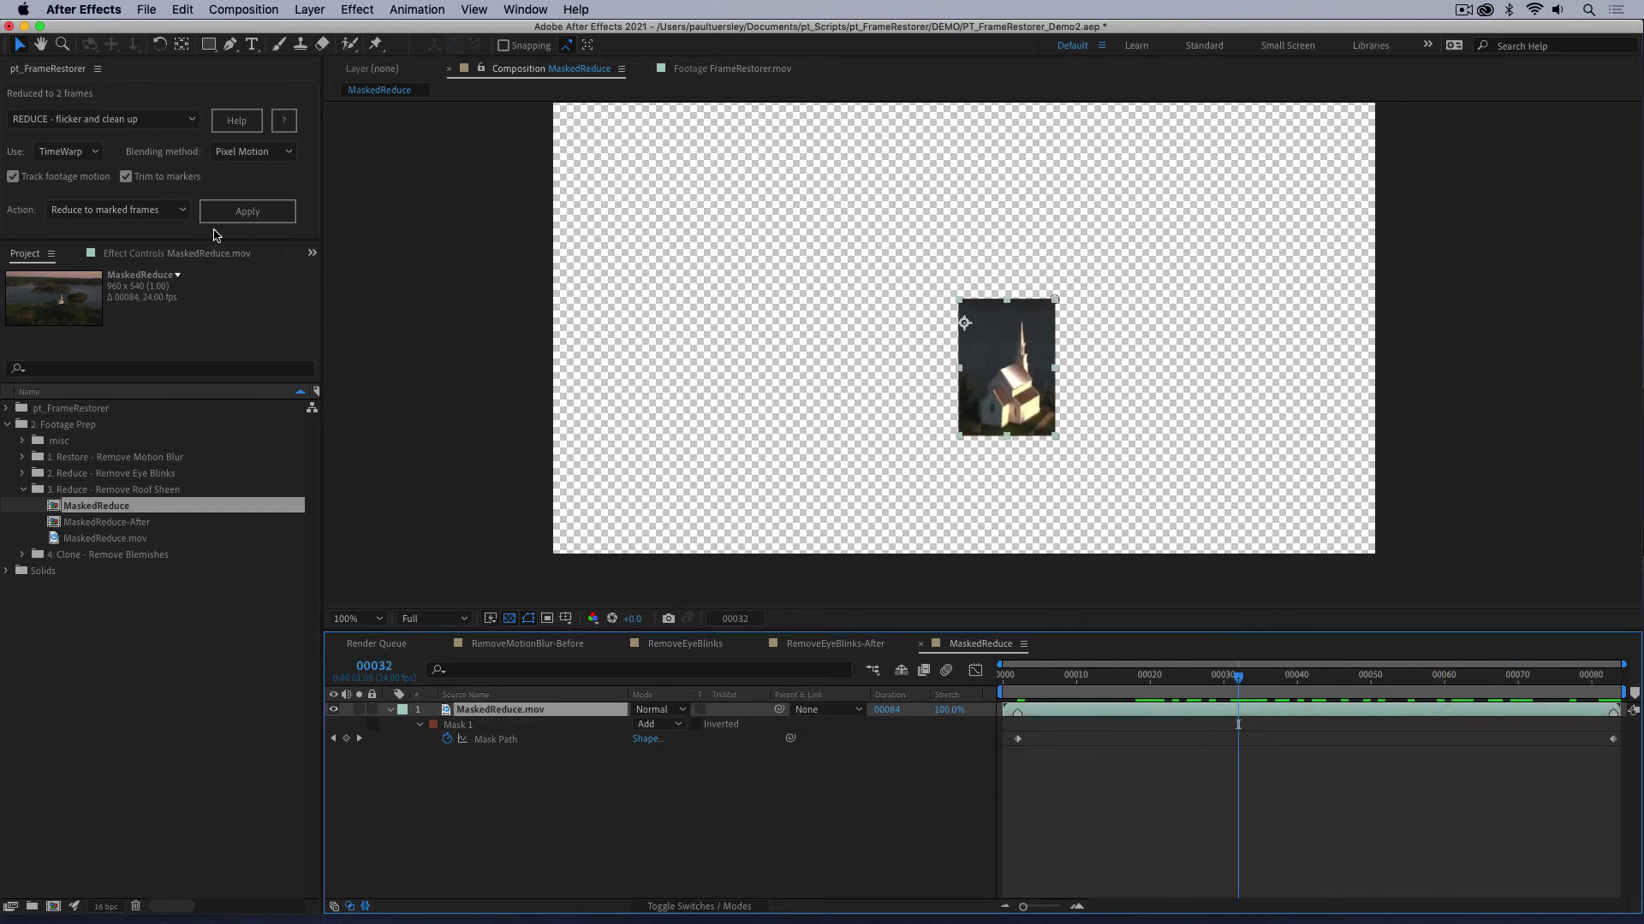
{"action": "left_click", "coordinate": [251, 213]}
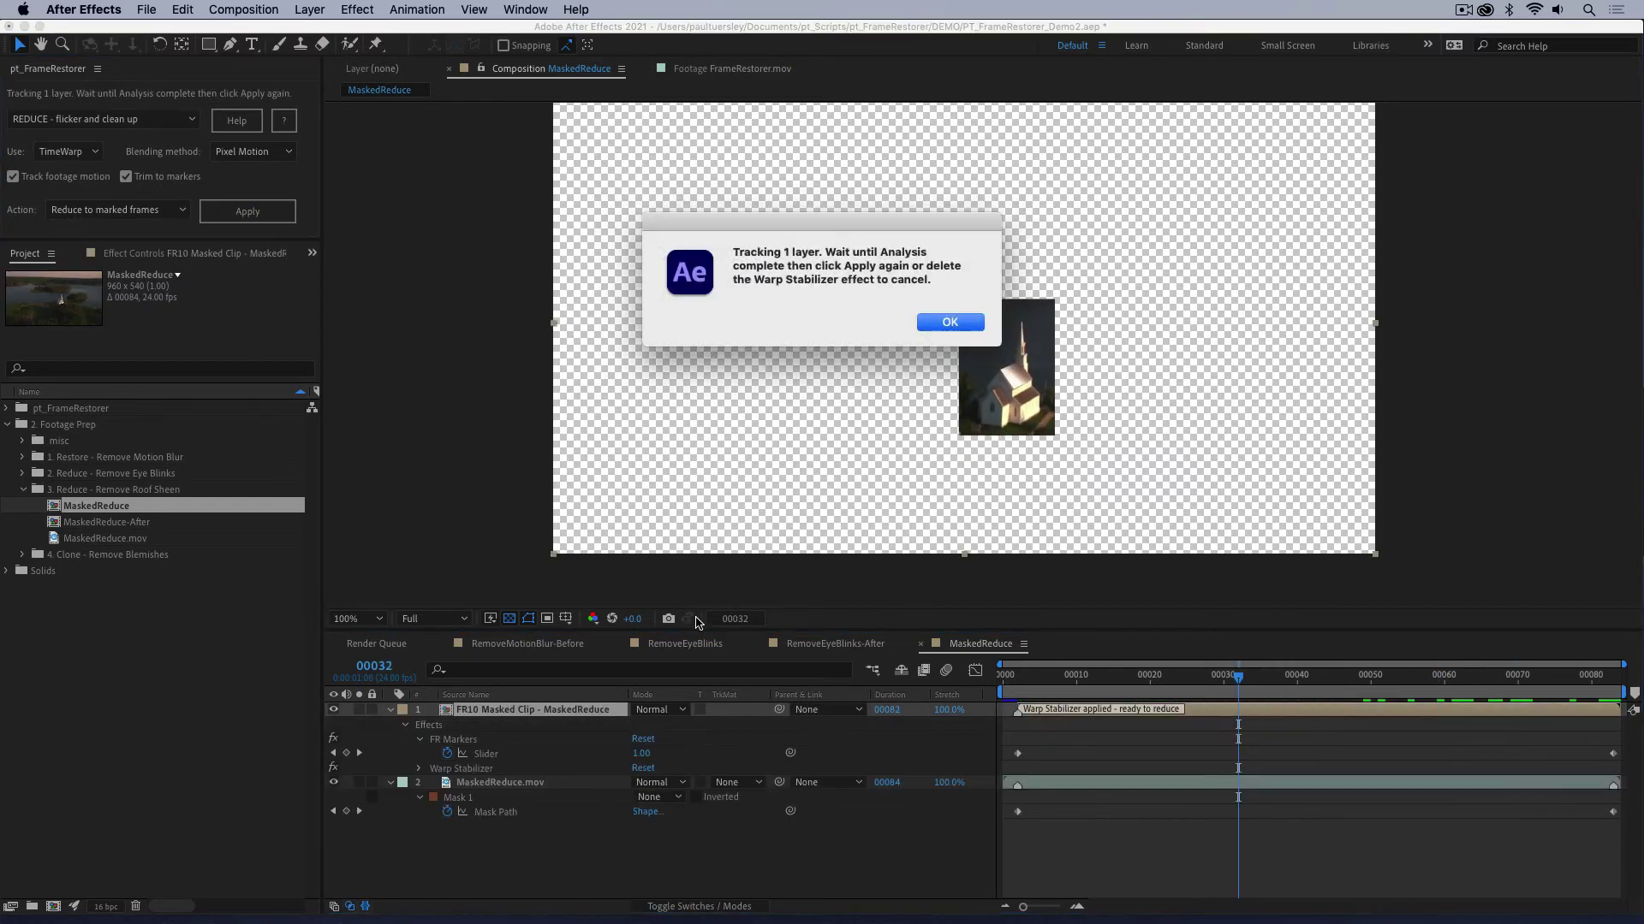
{"action": "left_click", "coordinate": [948, 321]}
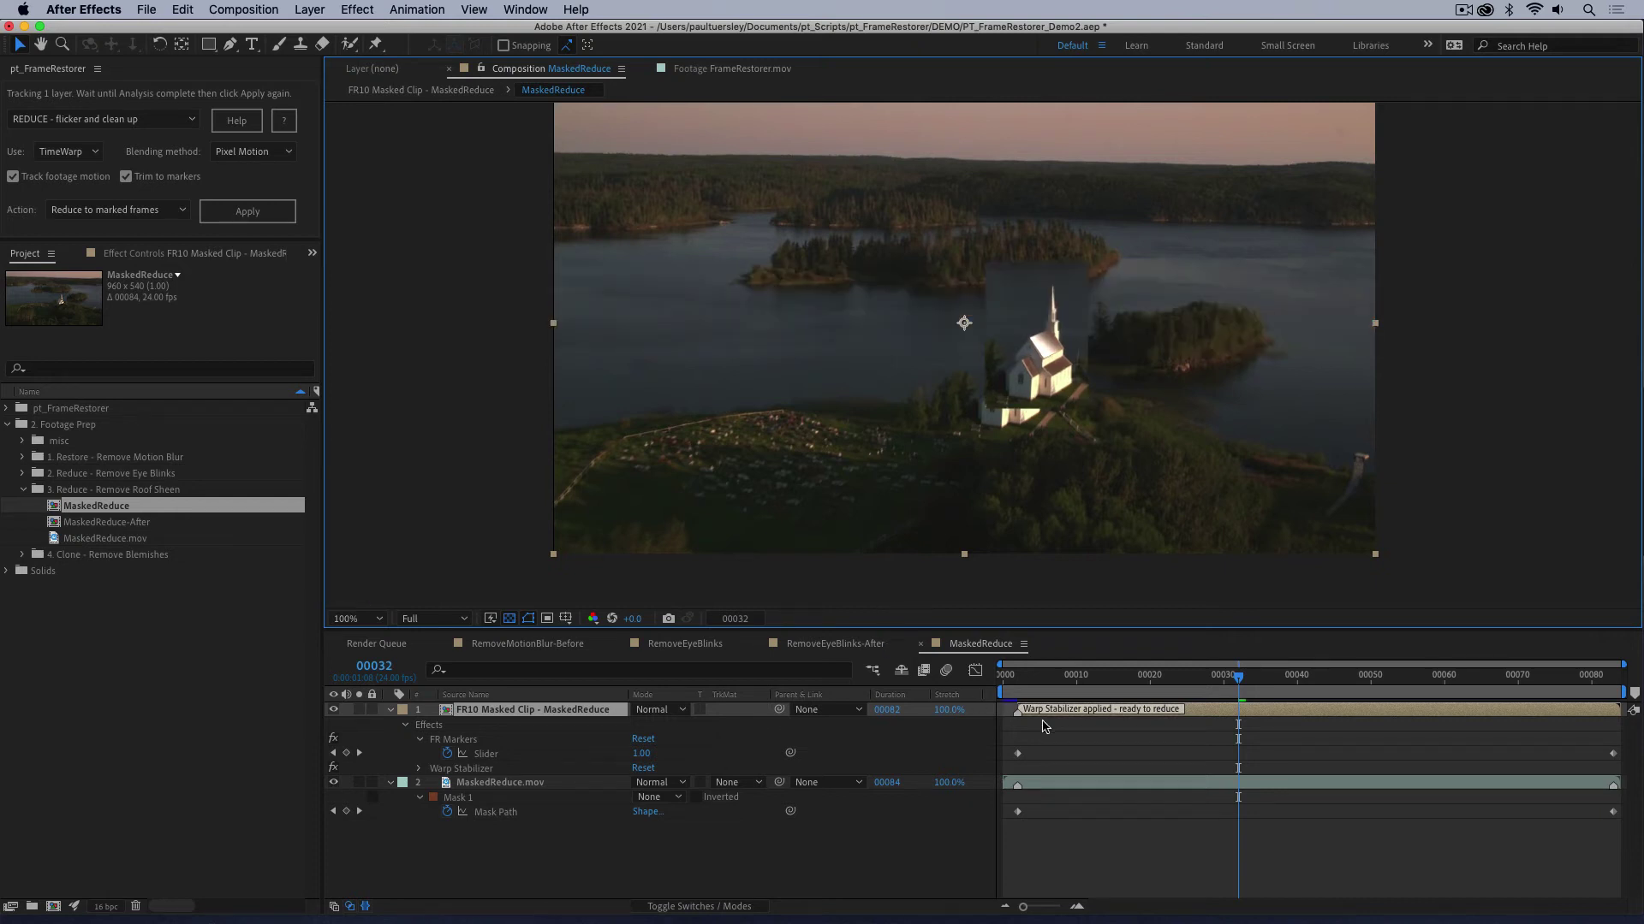
{"action": "left_click_drag", "start_coordinate": [1036, 689], "coordinate": [1532, 664]}
{"action": "key", "text": "space"}
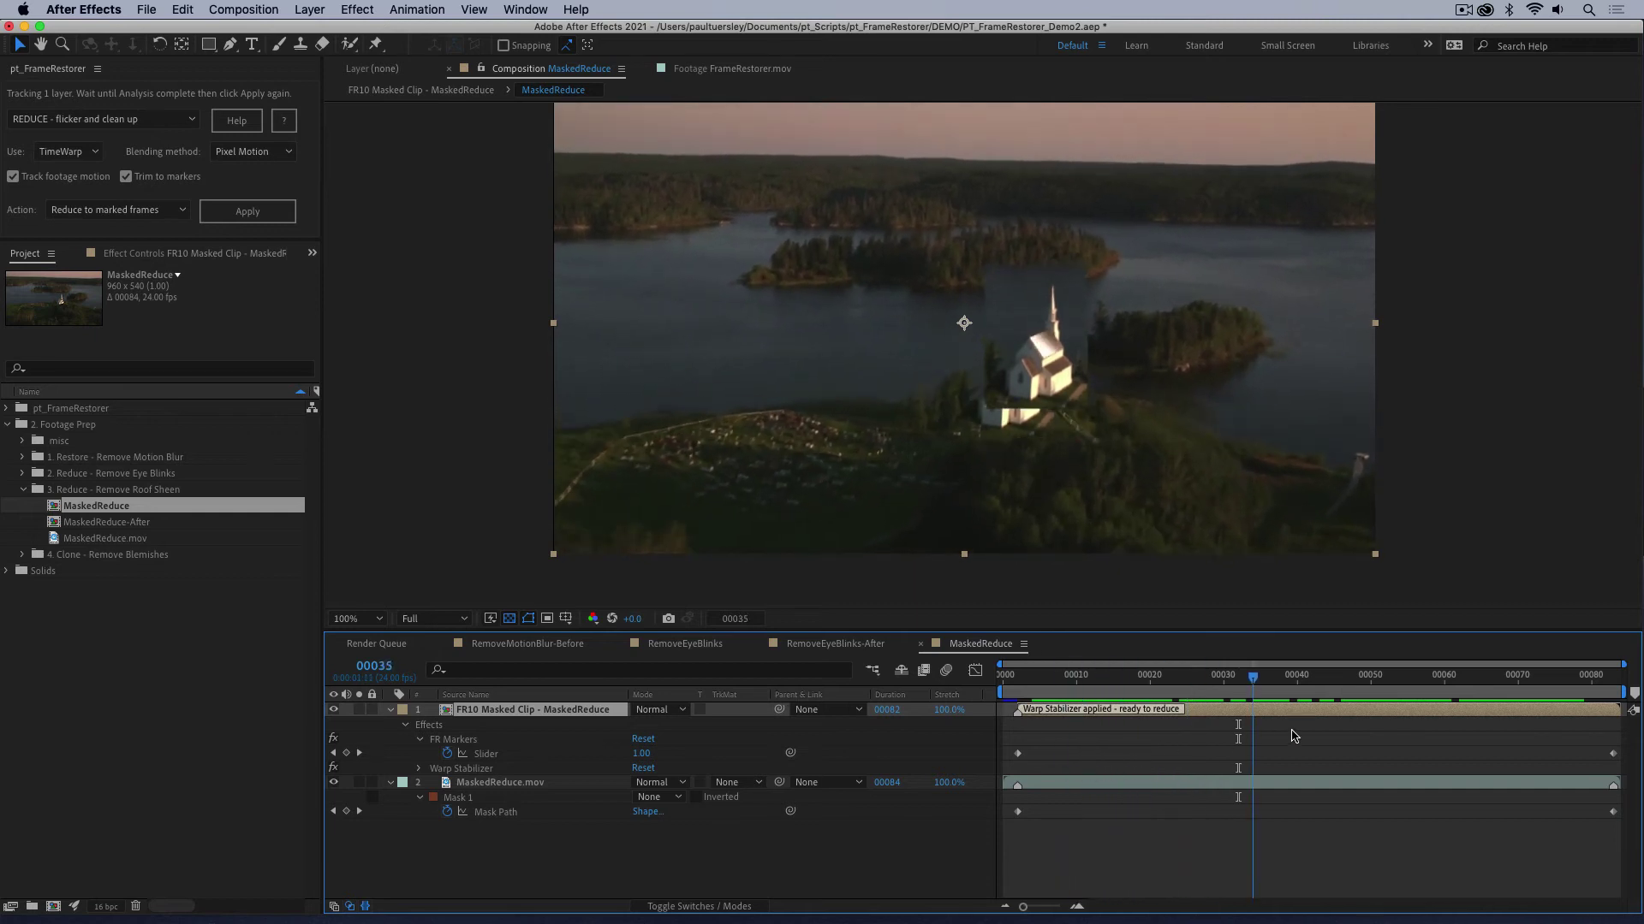
{"action": "key", "text": "space"}
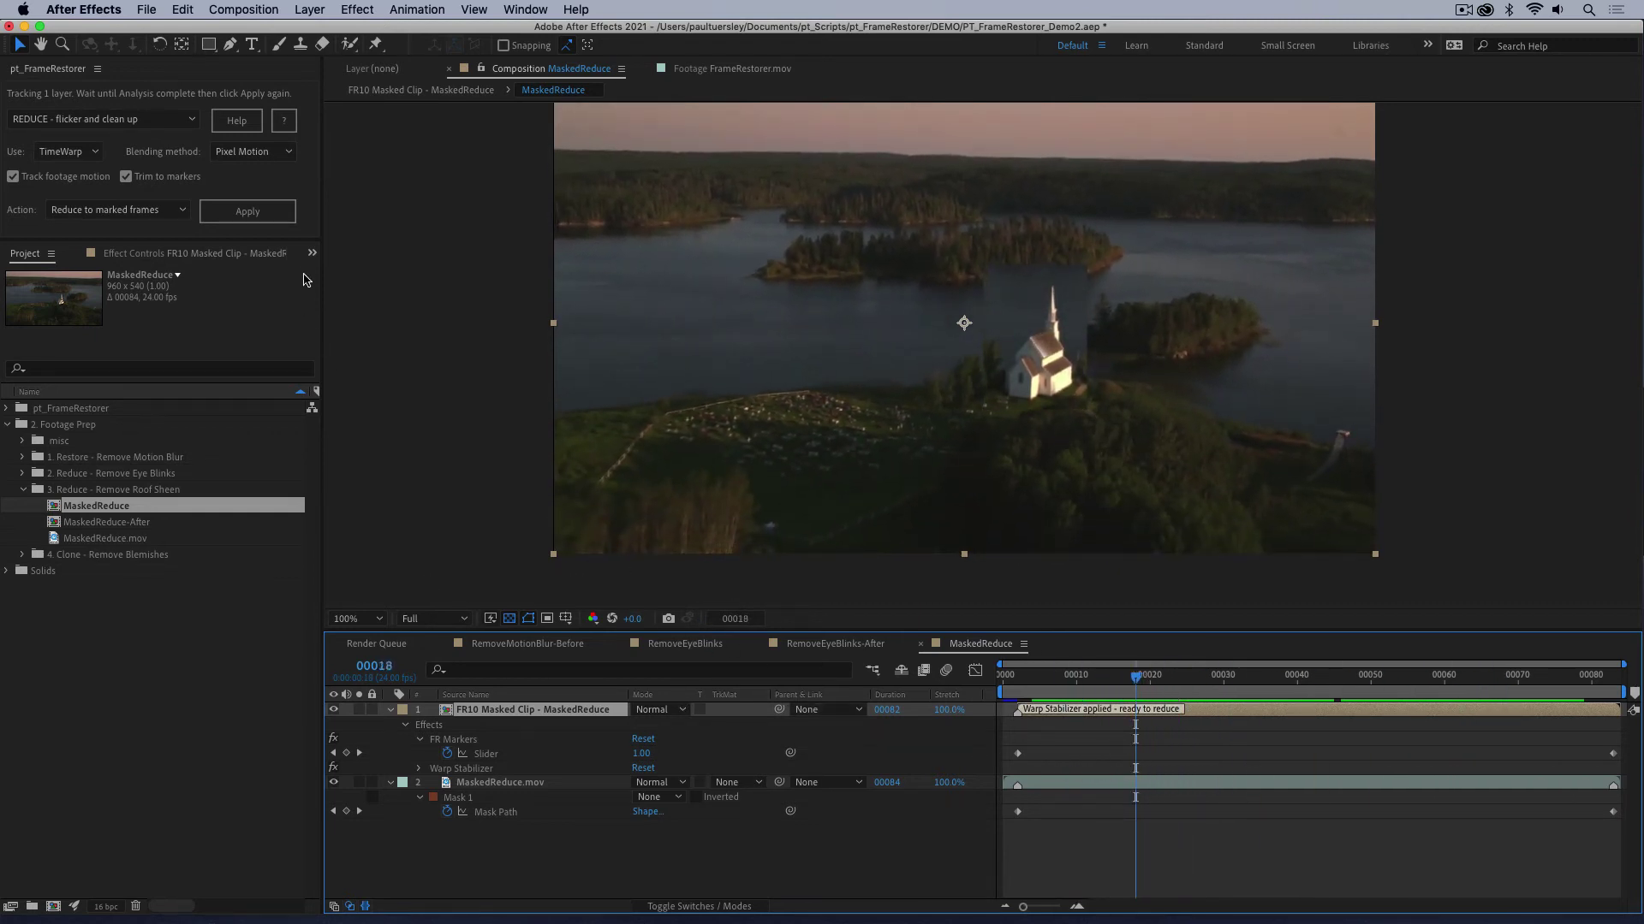
Step: Reduce the tracked masked clip to its marked frames with TimeWarp and examine the church roof at up to 200% magnification
{"action": "left_click", "coordinate": [245, 216]}
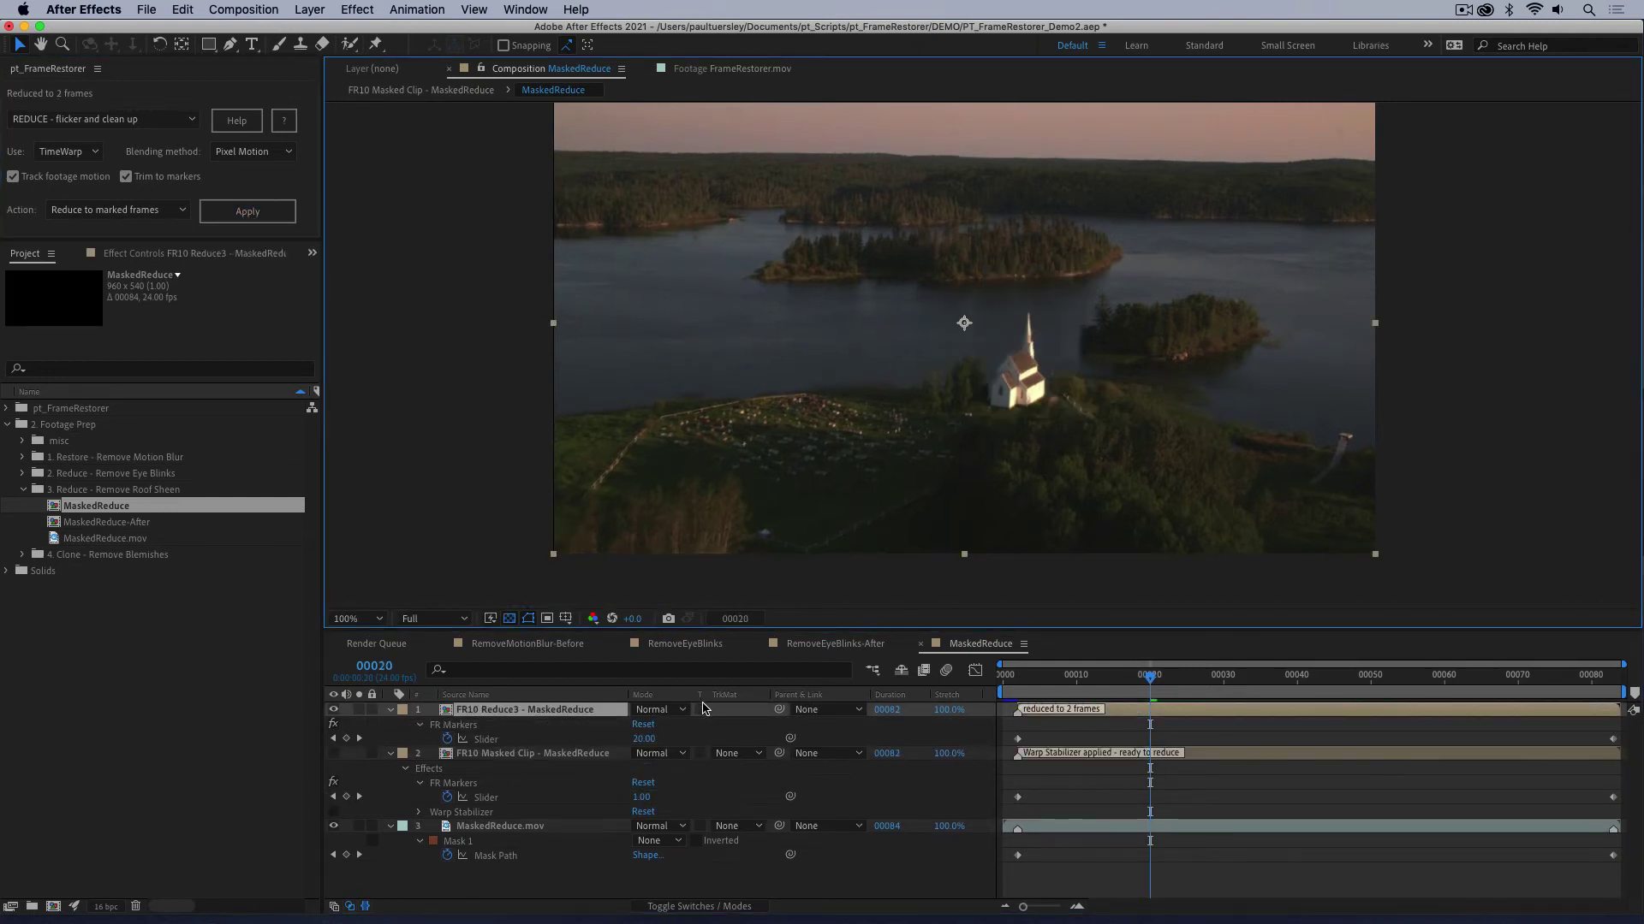
{"action": "left_click", "coordinate": [1150, 685]}
{"action": "left_click_drag", "start_coordinate": [1150, 685], "coordinate": [1459, 685]}
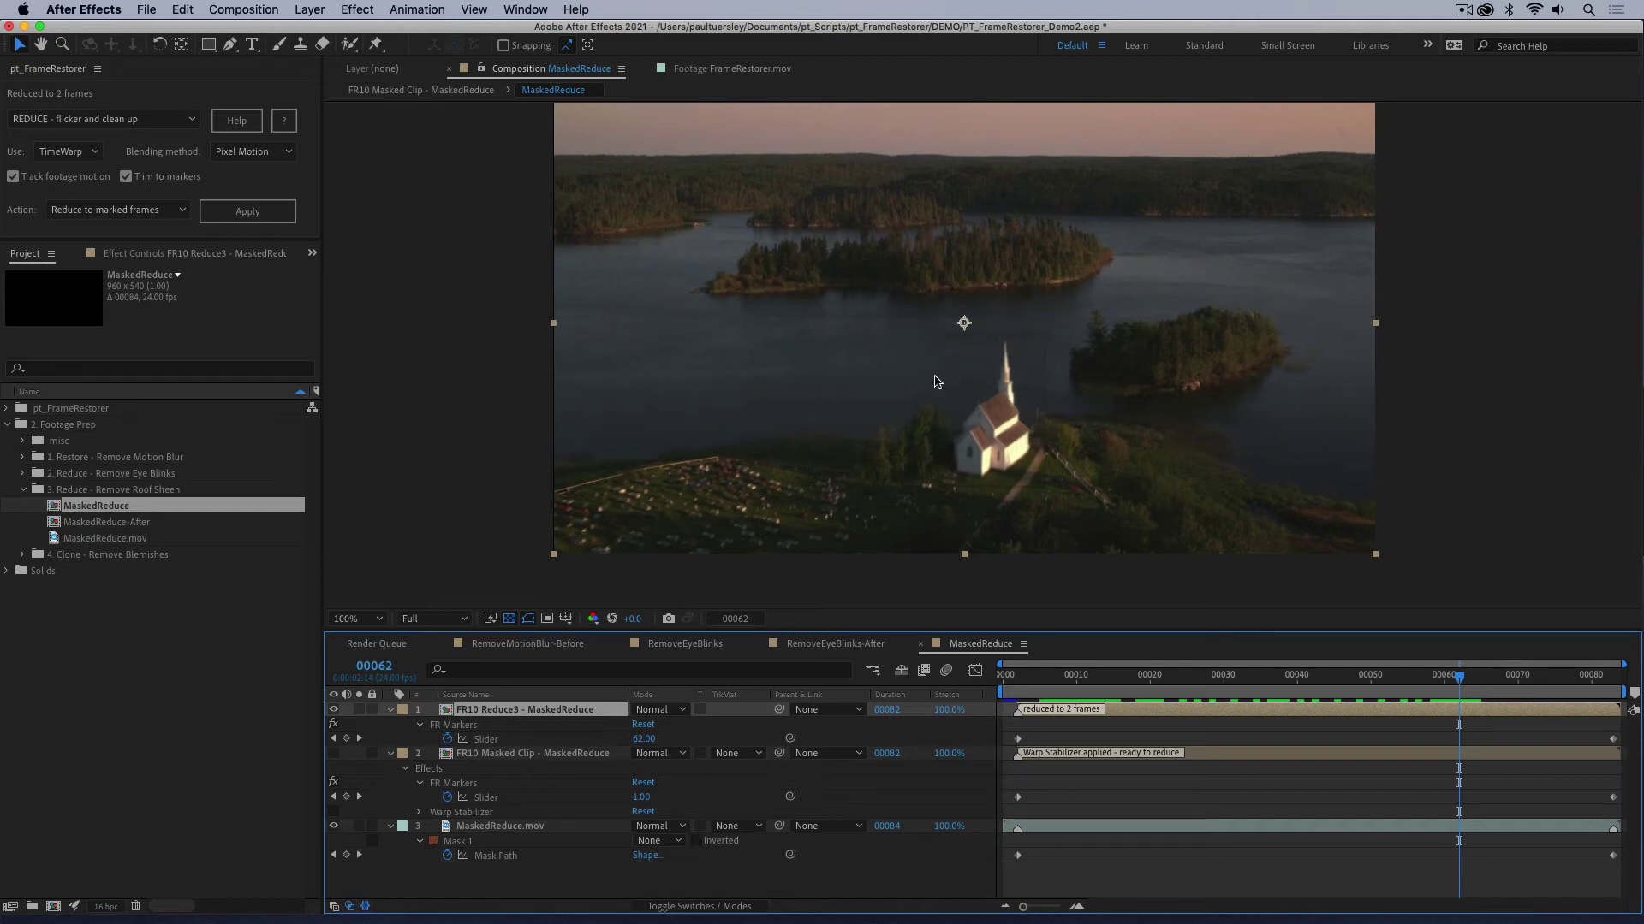
{"action": "left_click_drag", "start_coordinate": [1459, 676], "coordinate": [1300, 697]}
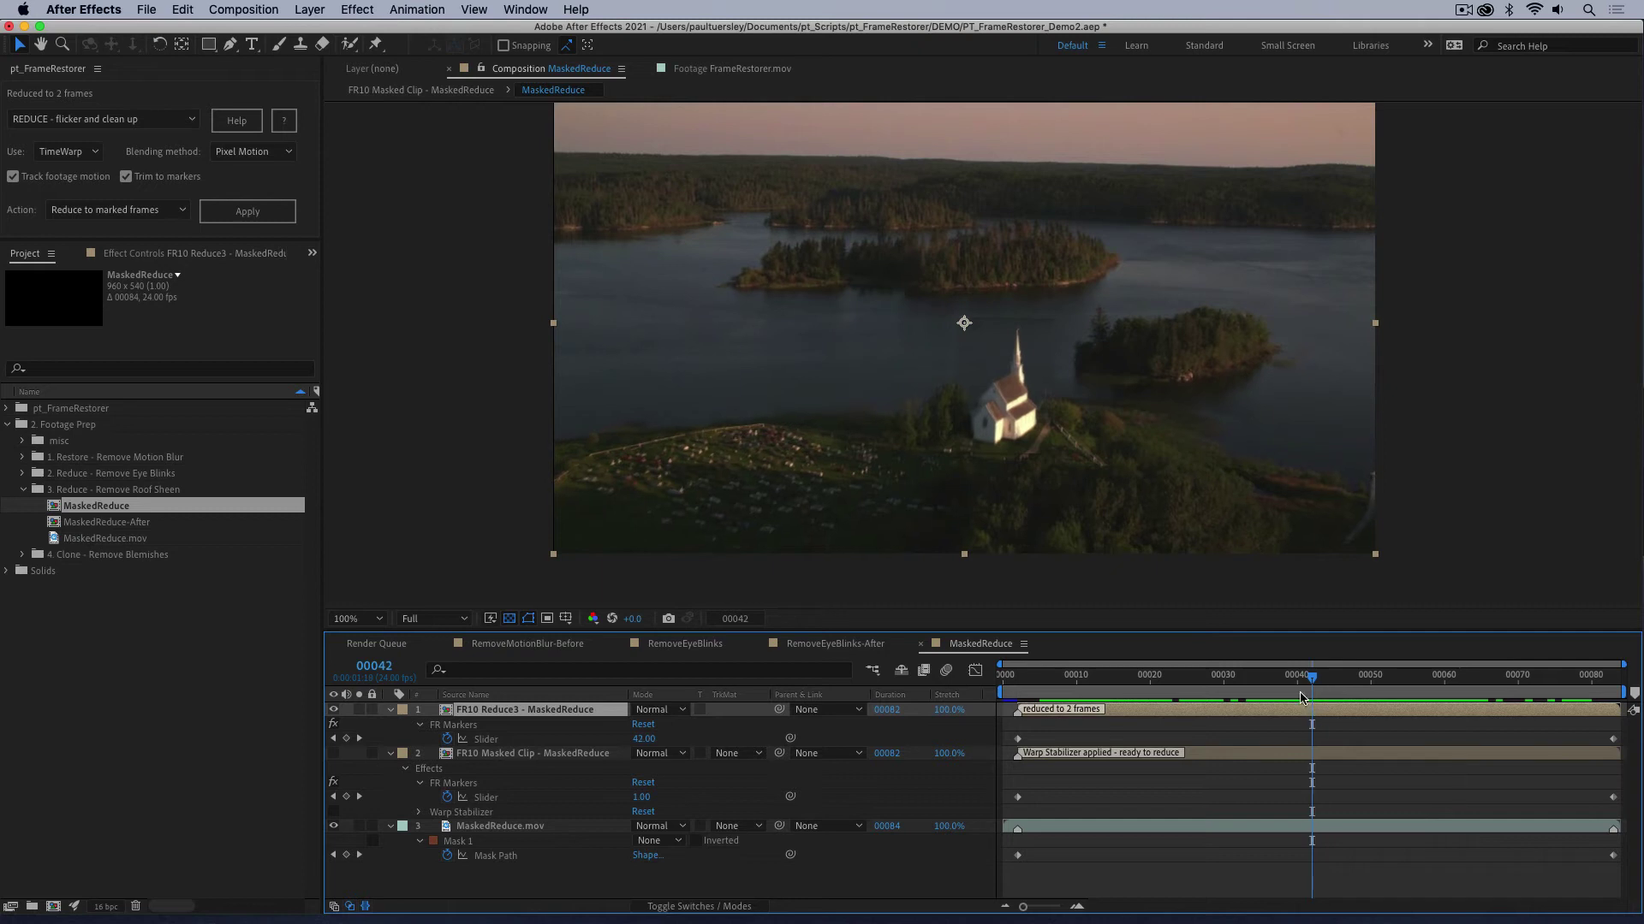
{"action": "key", "text": "period"}
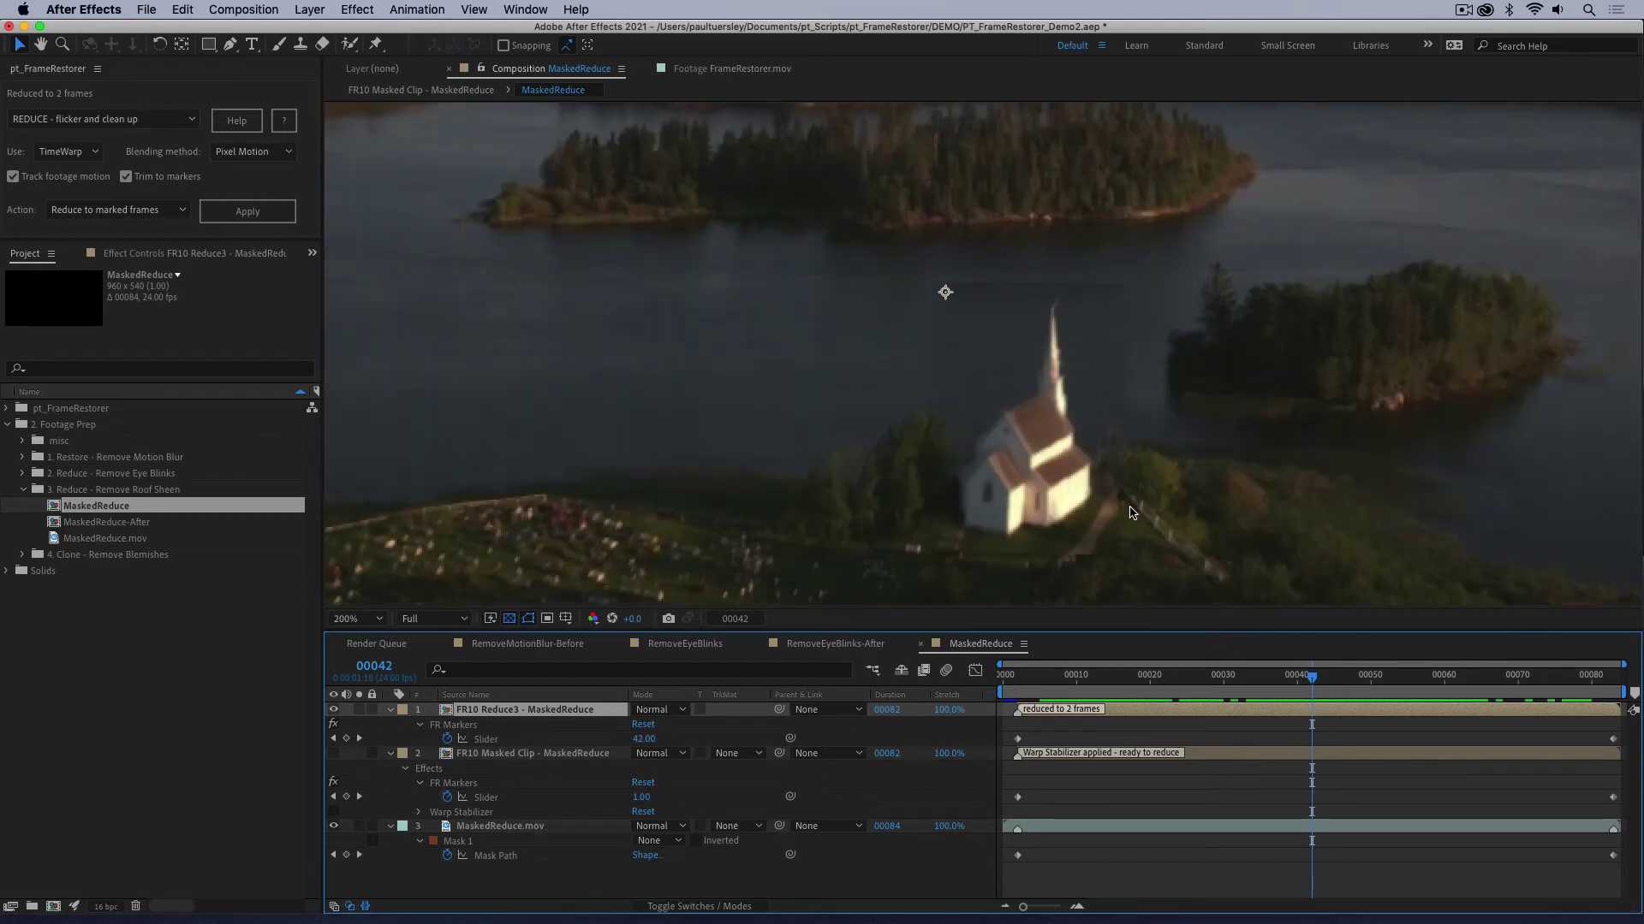
{"action": "key", "text": "space"}
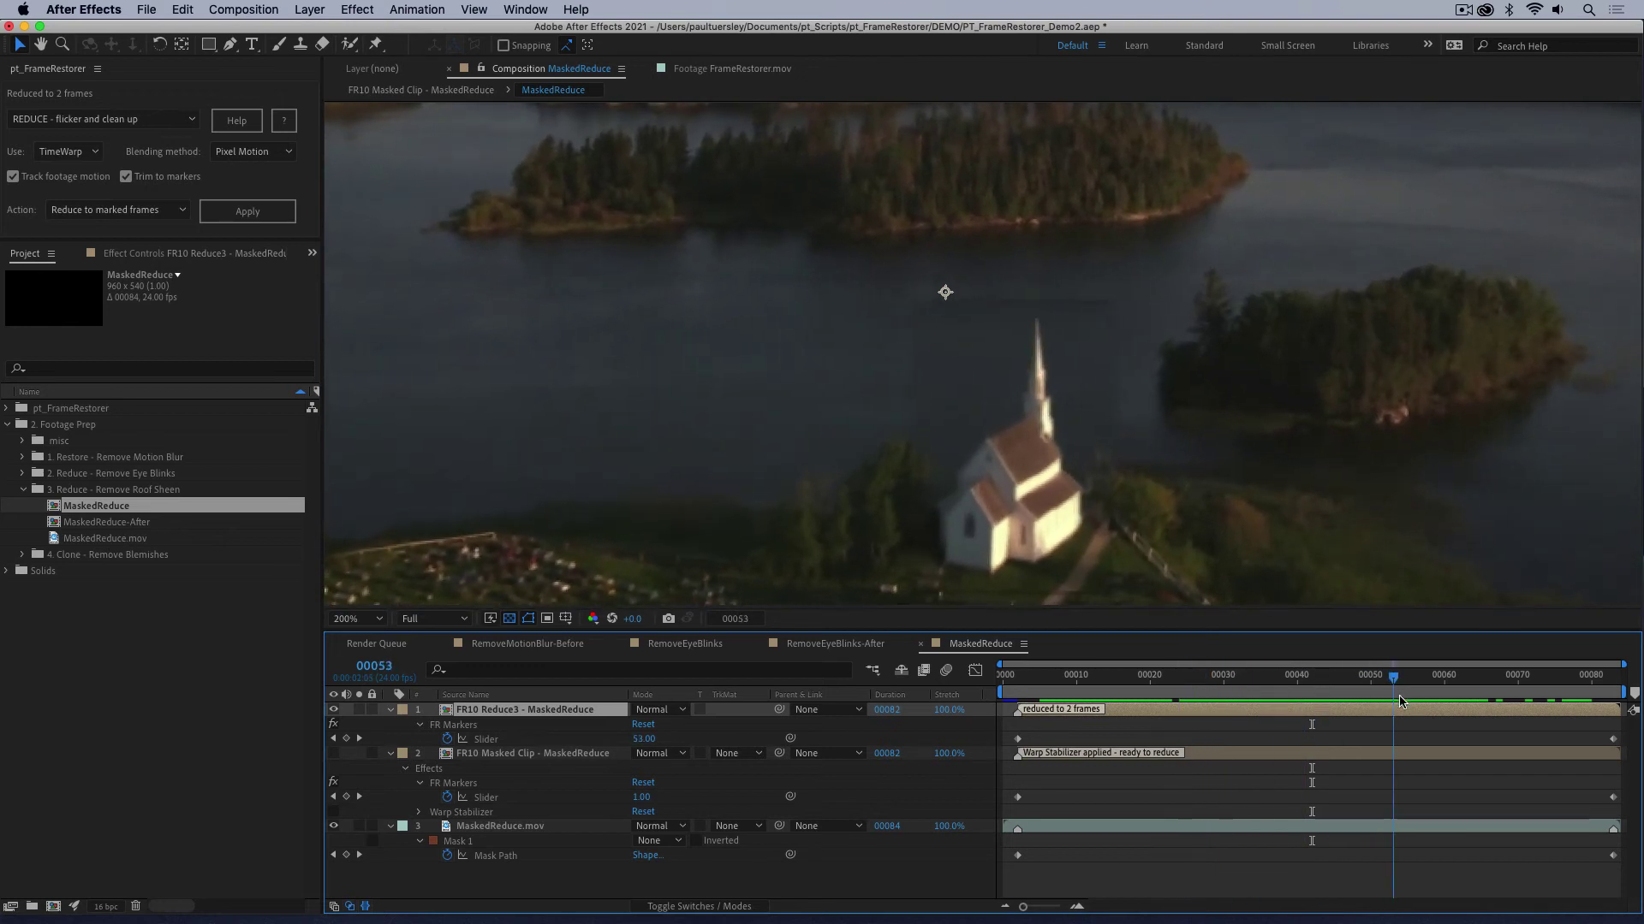
{"action": "key", "text": "space"}
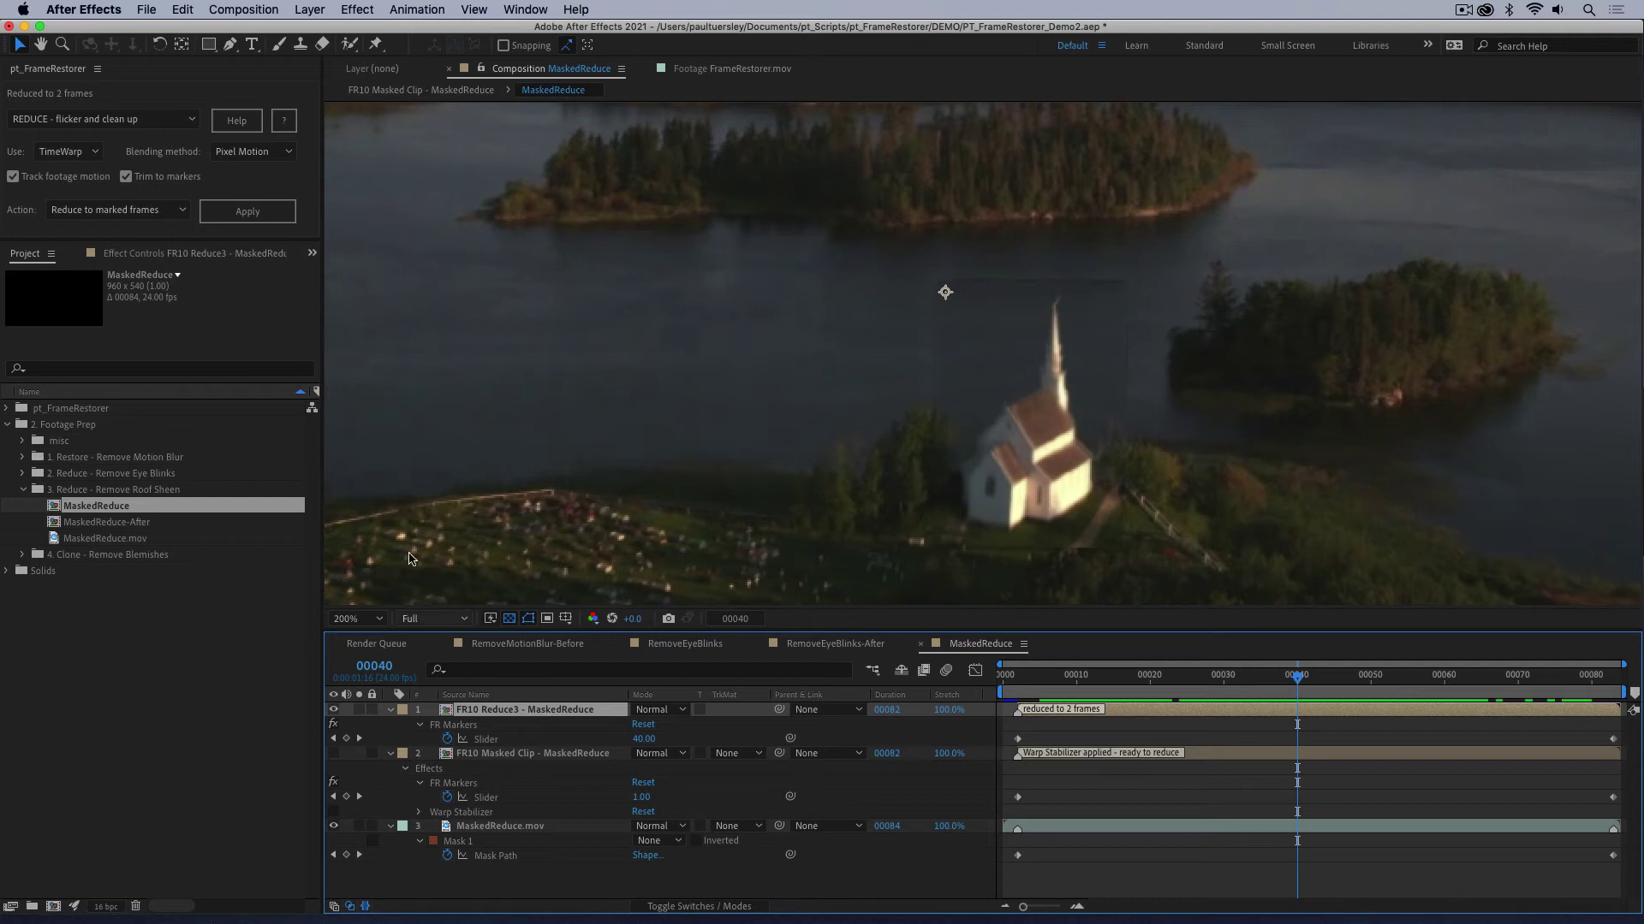
Step: Switch the reduction to Twixtor, delete the TimeWarp reduce layer, and reduce the FR10 Masked Clip layer to its marked frames again
{"action": "left_click", "coordinate": [84, 157]}
{"action": "left_click", "coordinate": [83, 189]}
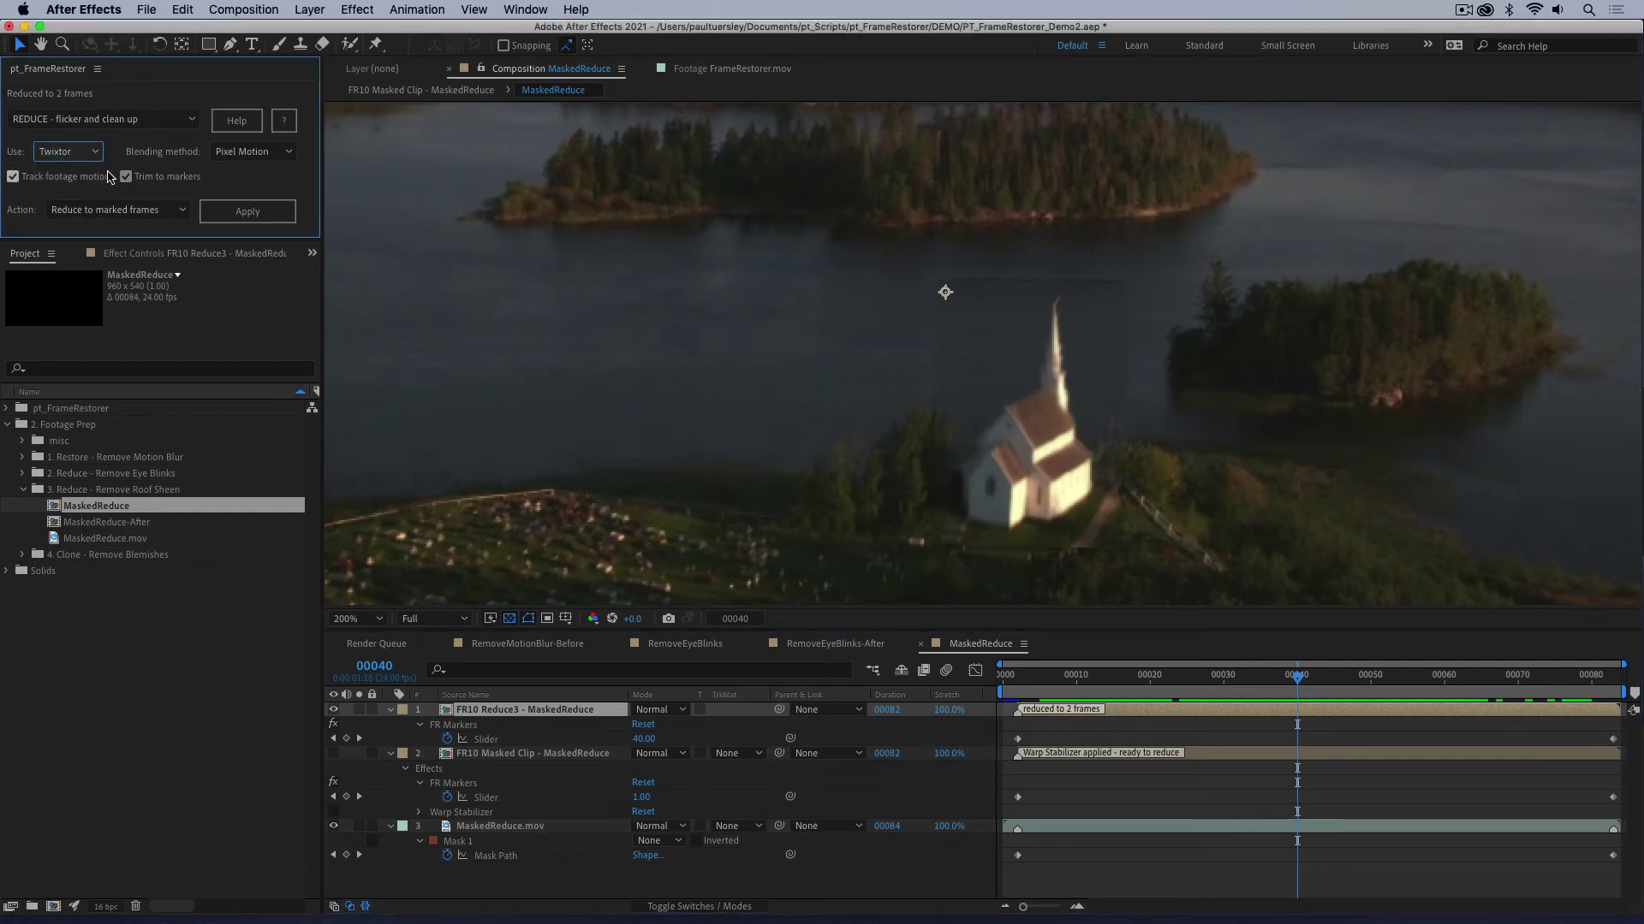
{"action": "left_click", "coordinate": [522, 712]}
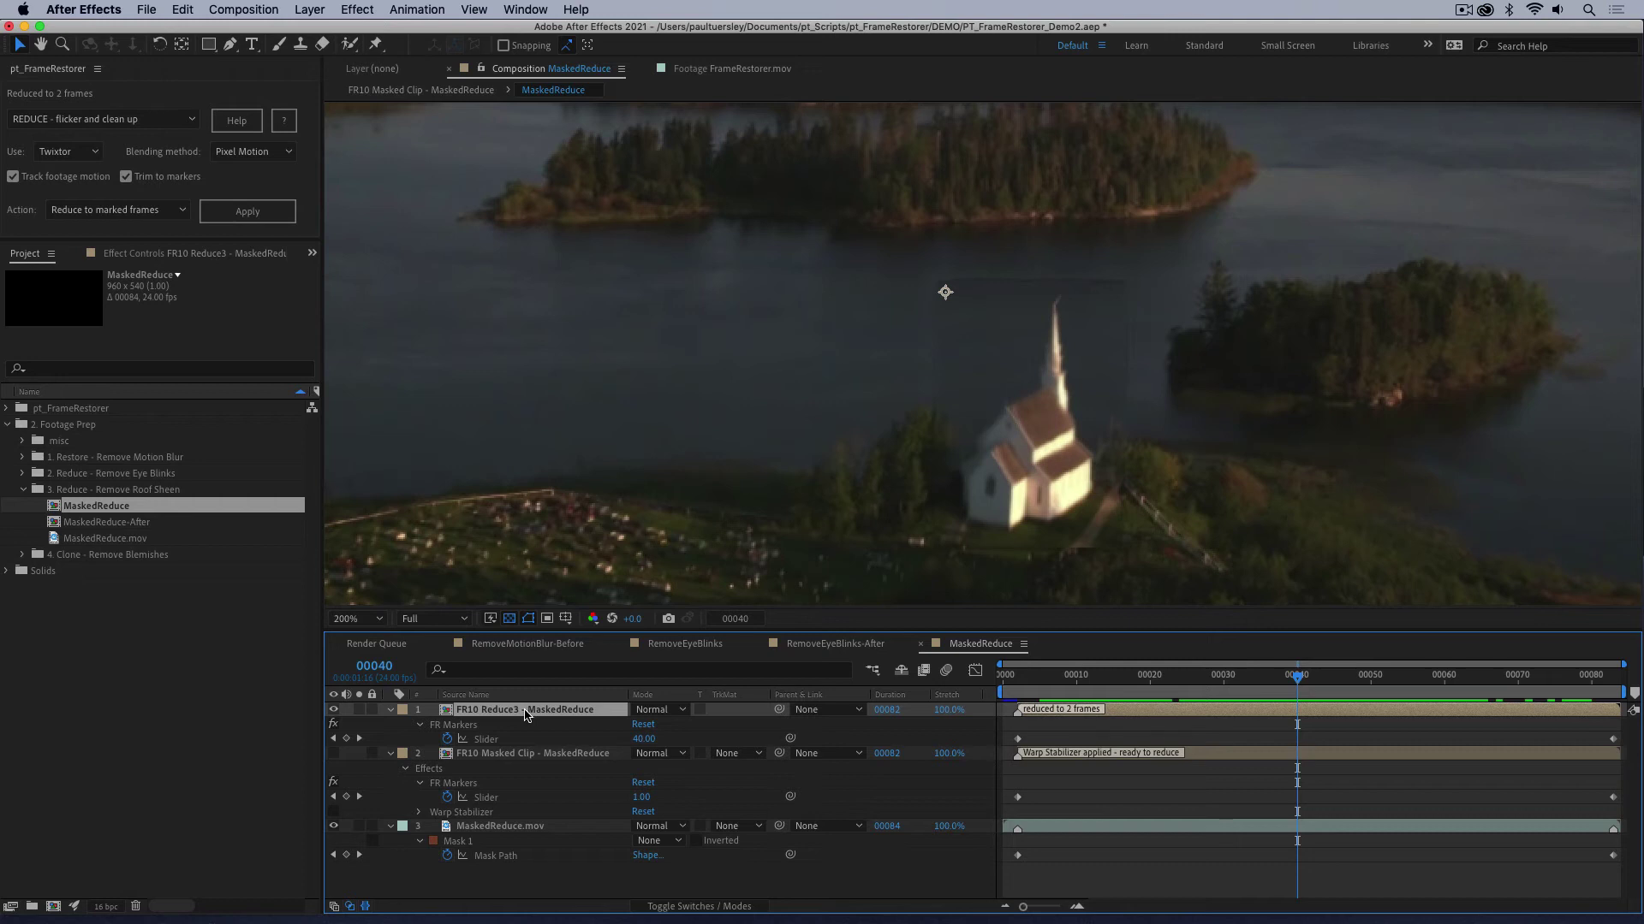
{"action": "key", "text": "Delete"}
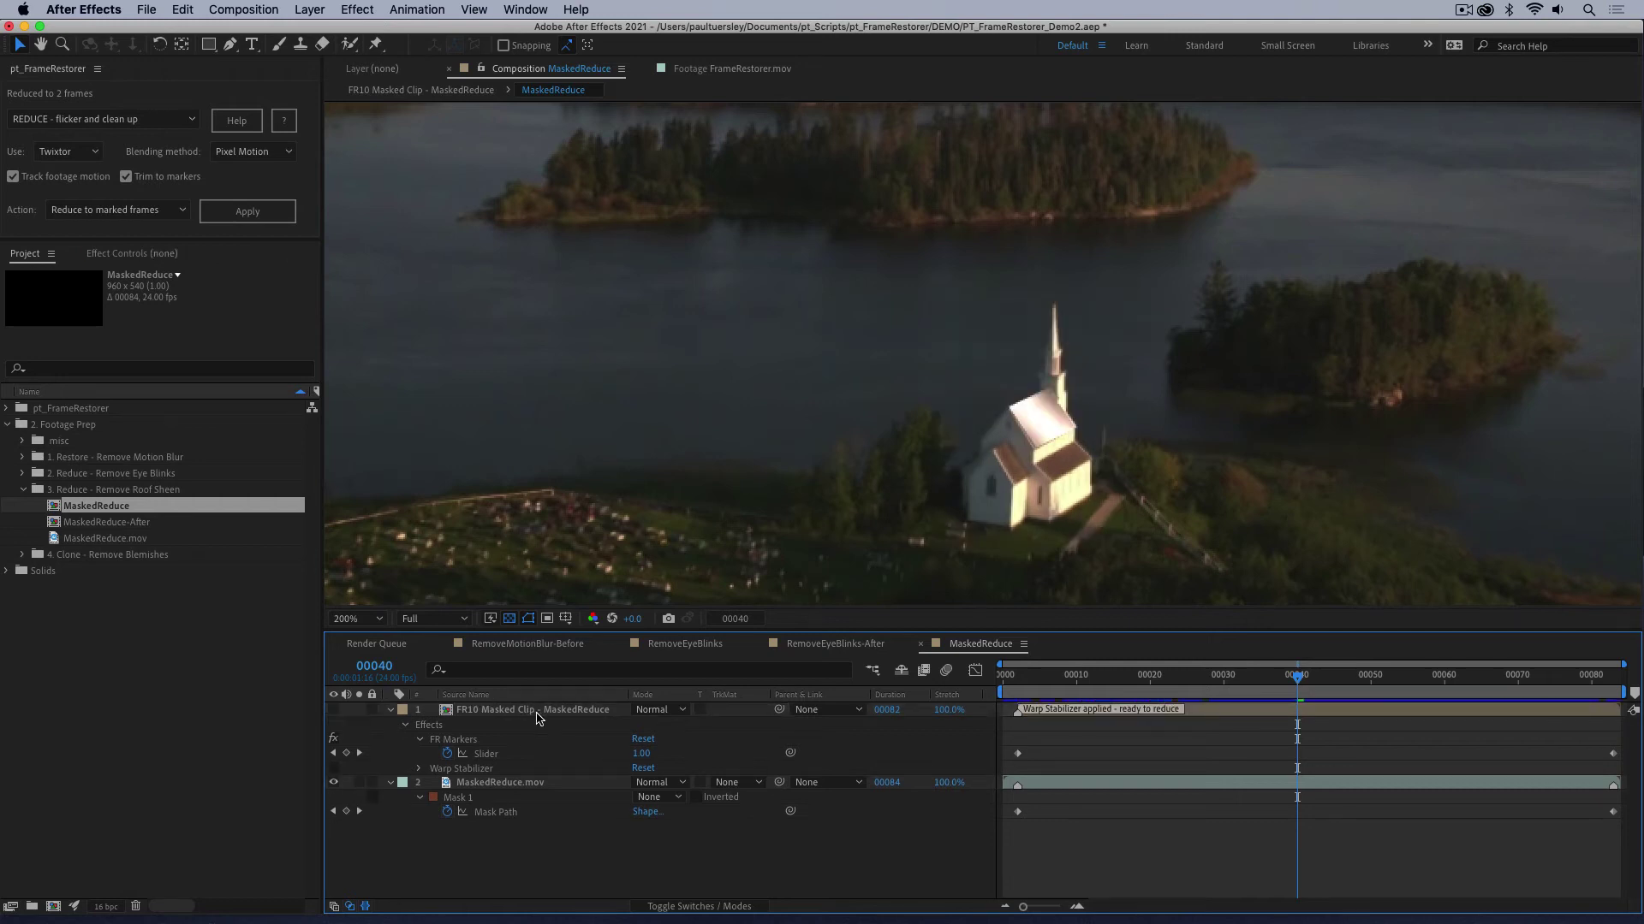
{"action": "left_click", "coordinate": [525, 720]}
{"action": "key", "text": "comma"}
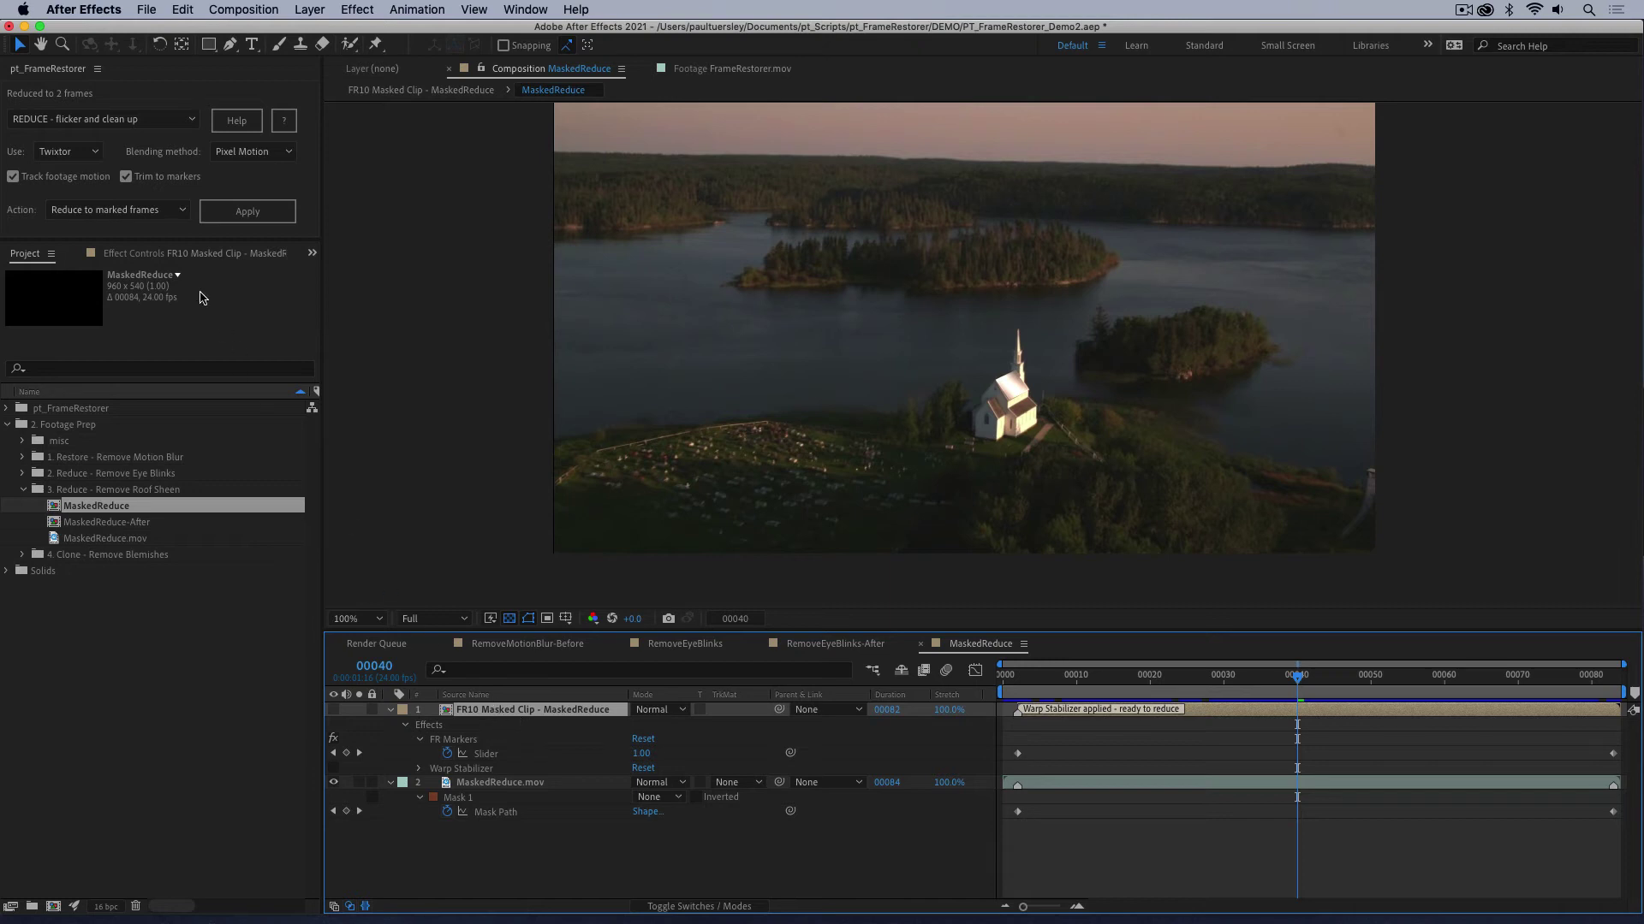
{"action": "left_click", "coordinate": [248, 213]}
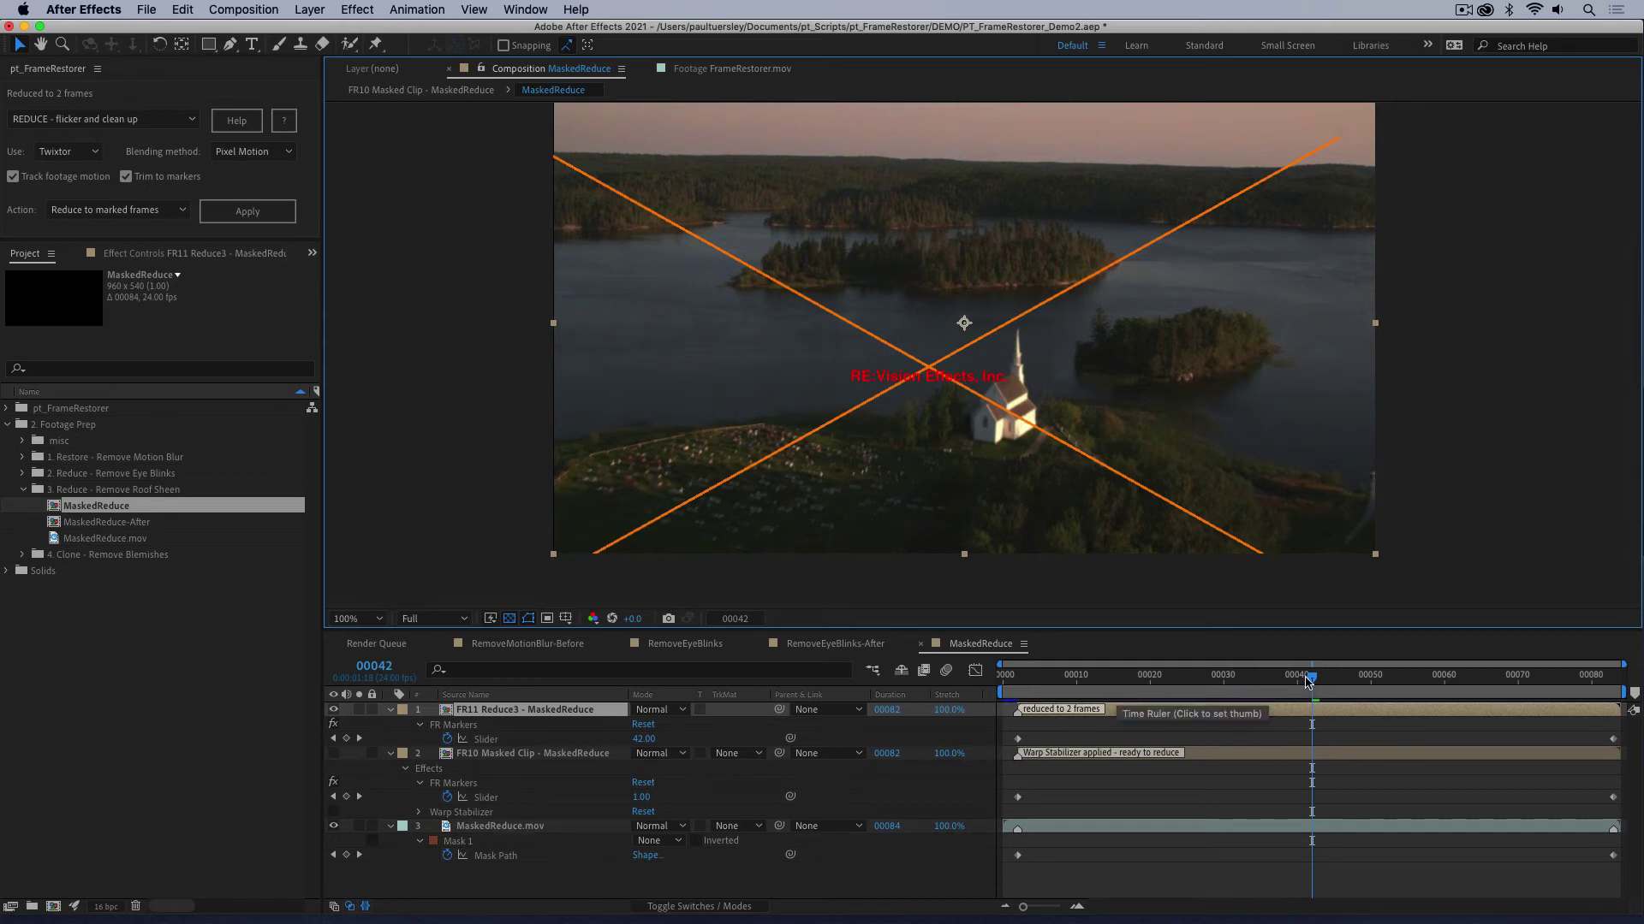
Step: Preview the Twixtor-reduced clip from frame 24 and delete the FR10 Masked Clip layer
{"action": "left_click_drag", "start_coordinate": [1307, 682], "coordinate": [1178, 707]}
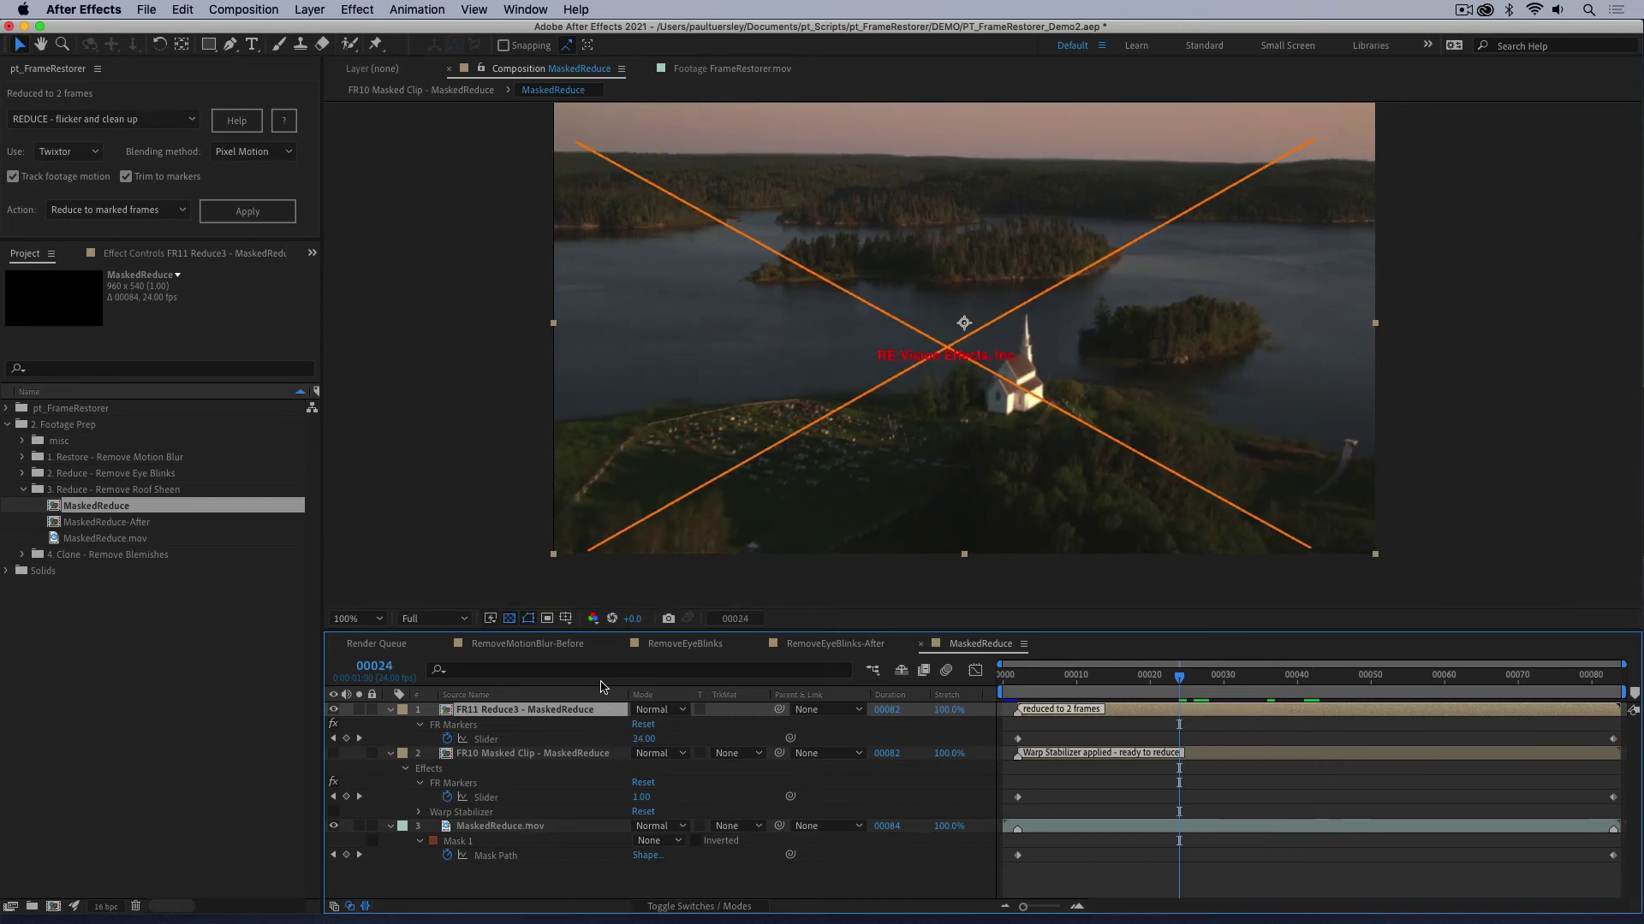
{"action": "key", "text": "space"}
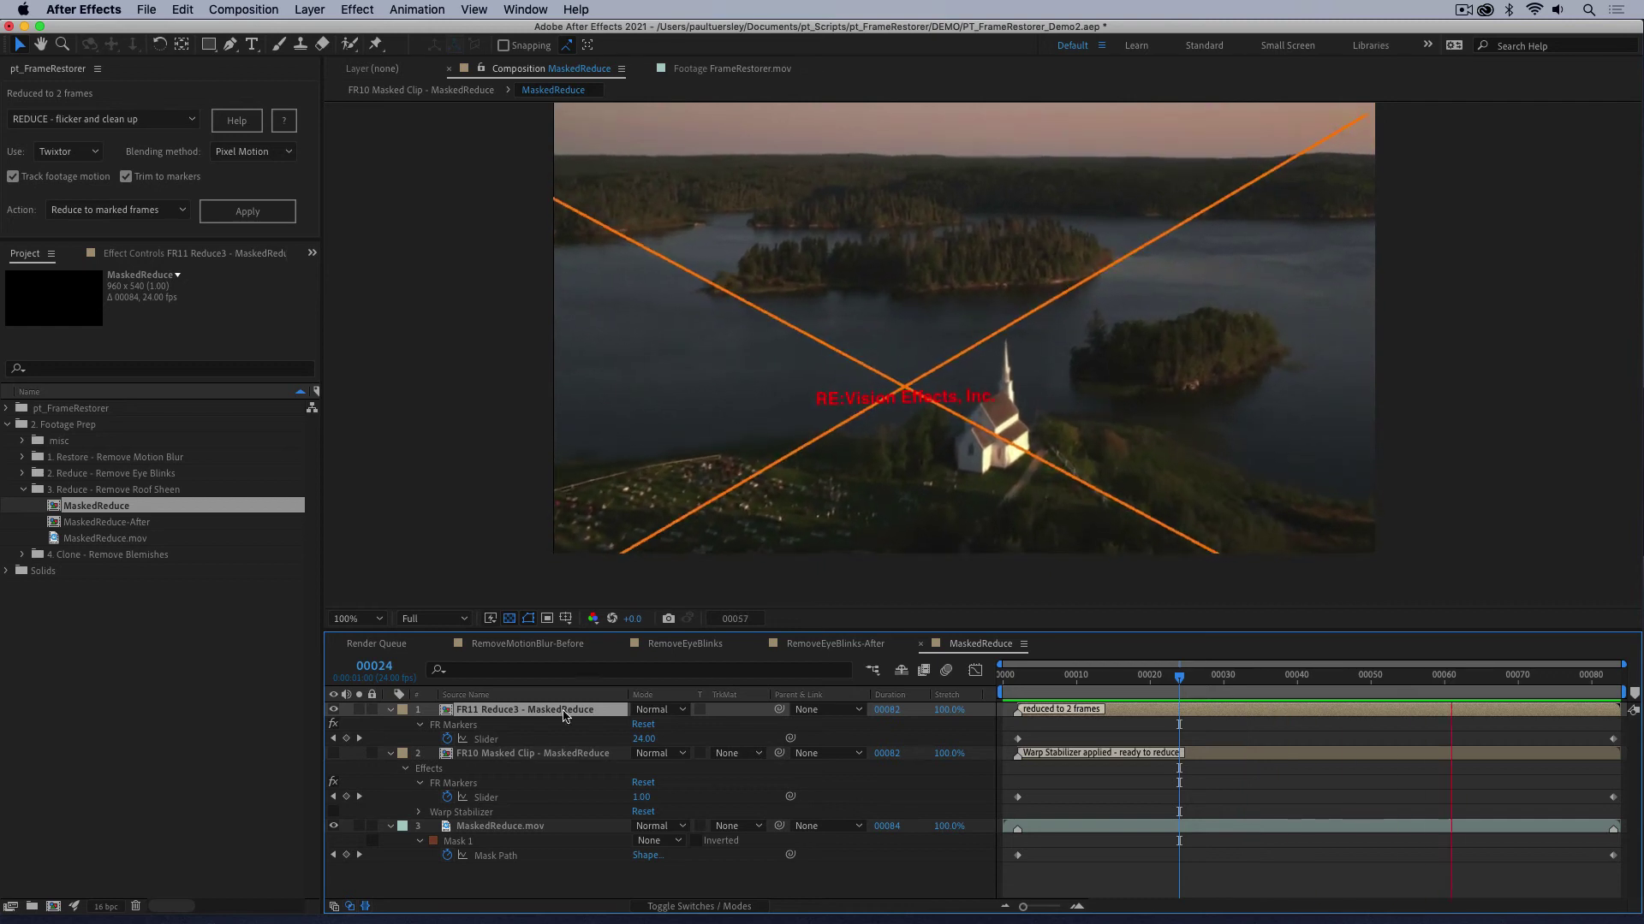
{"action": "key", "text": "space"}
{"action": "left_click", "coordinate": [501, 753]}
{"action": "key", "text": "Delete"}
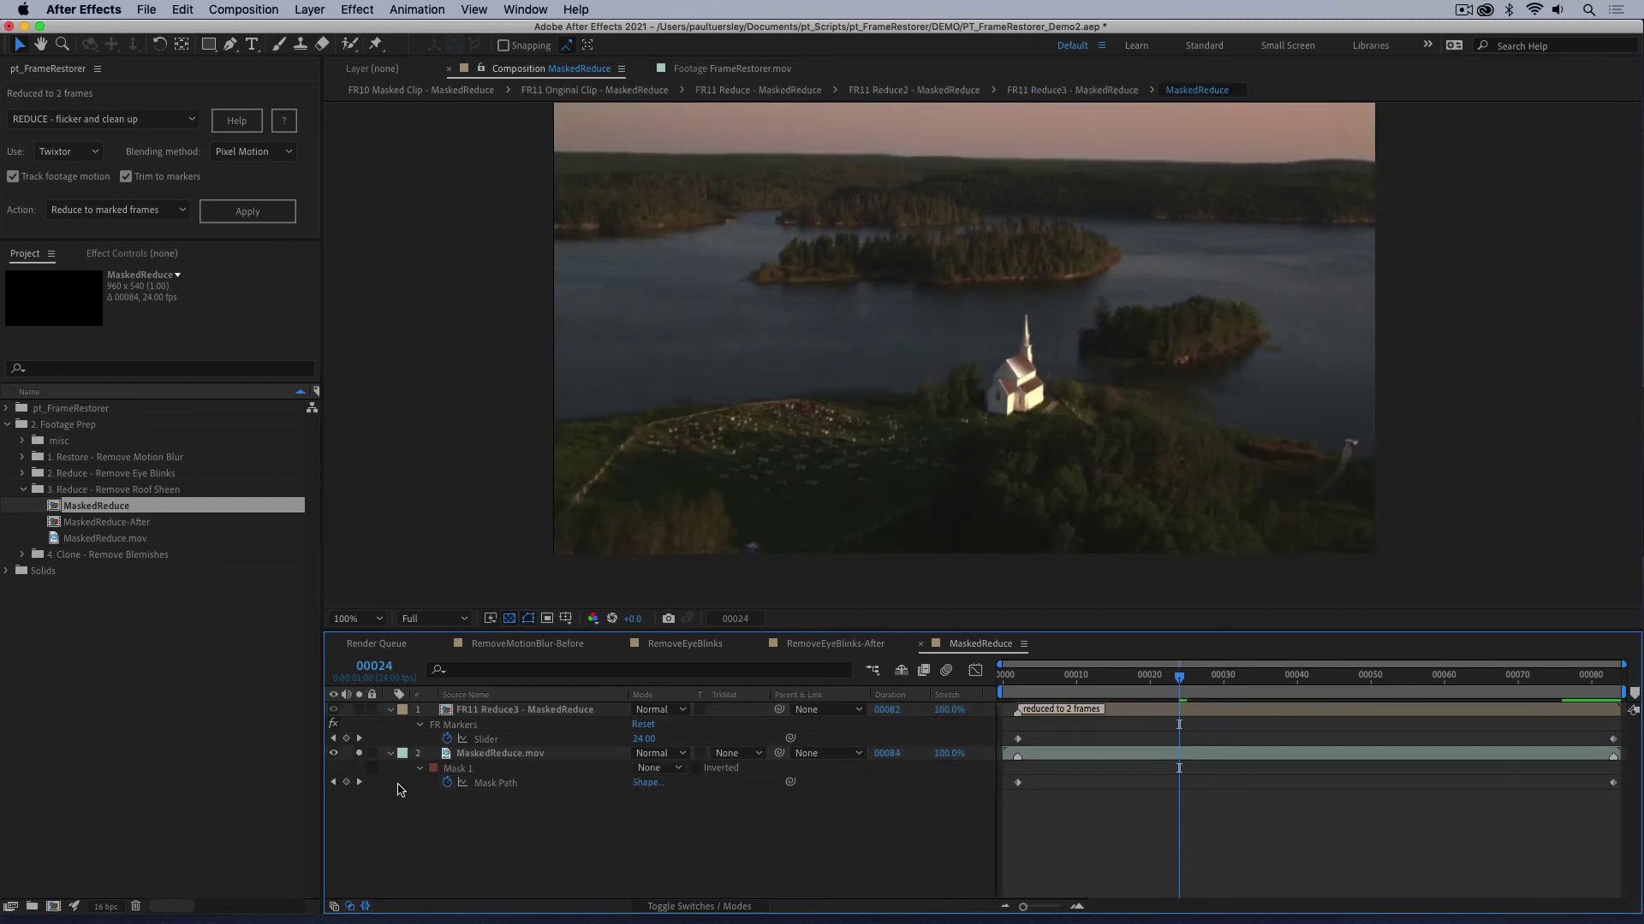
Step: Compare the original MaskedReduce.mov with the Twixtor reduction during playback by also soloing the FR11 Reduce3 layer
{"action": "left_click", "coordinate": [529, 756]}
{"action": "key", "text": "space"}
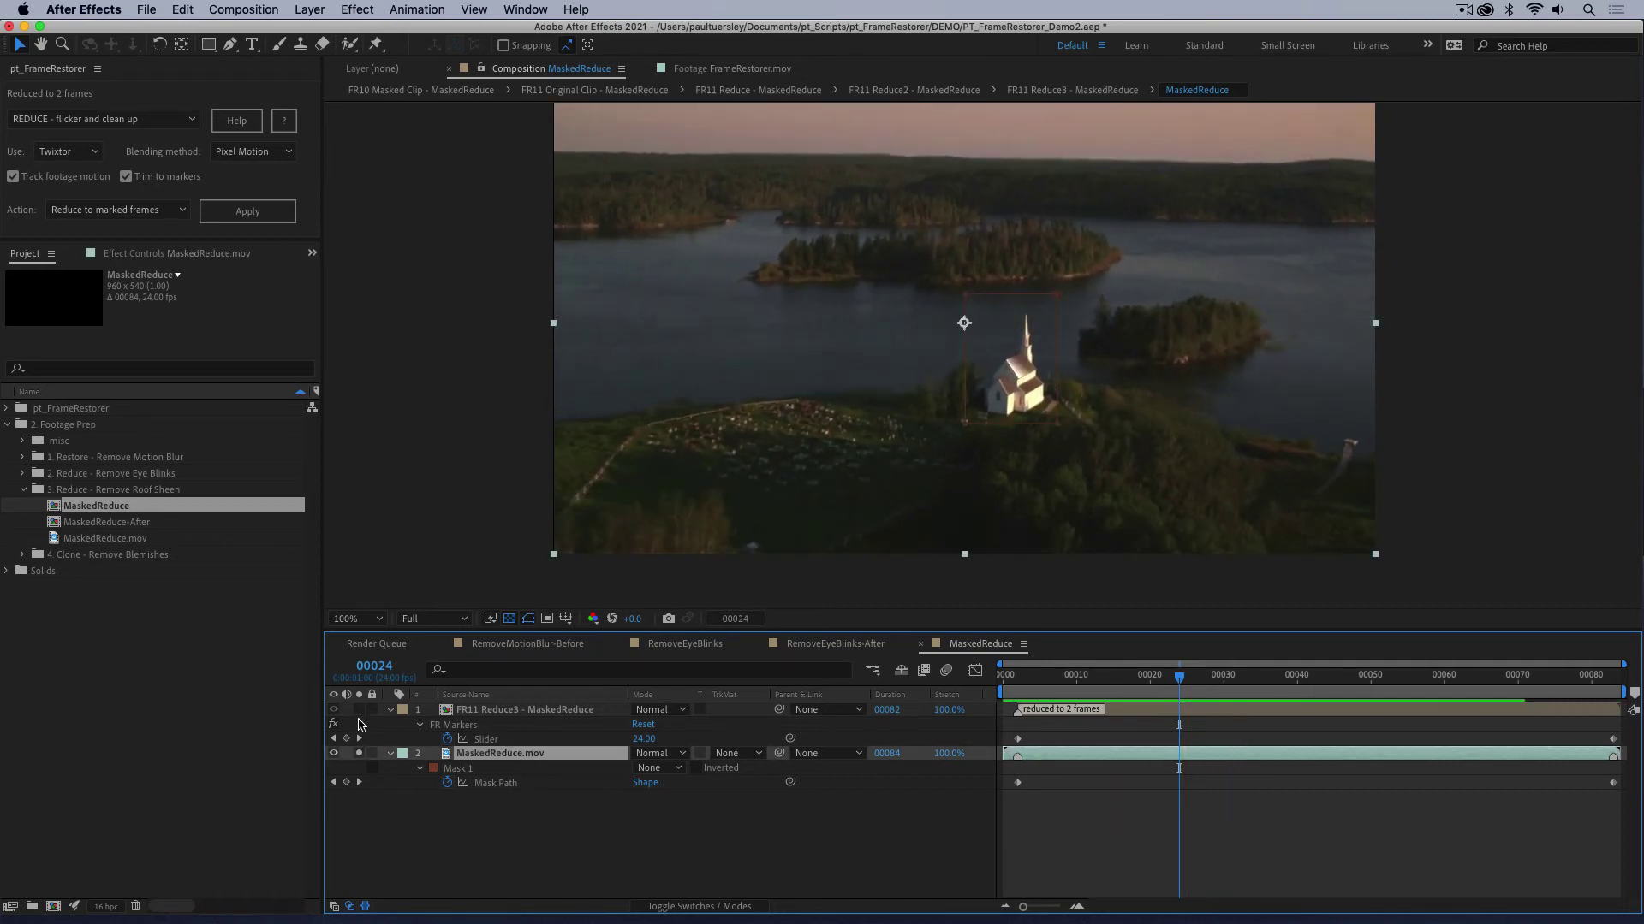
{"action": "left_click", "coordinate": [359, 710]}
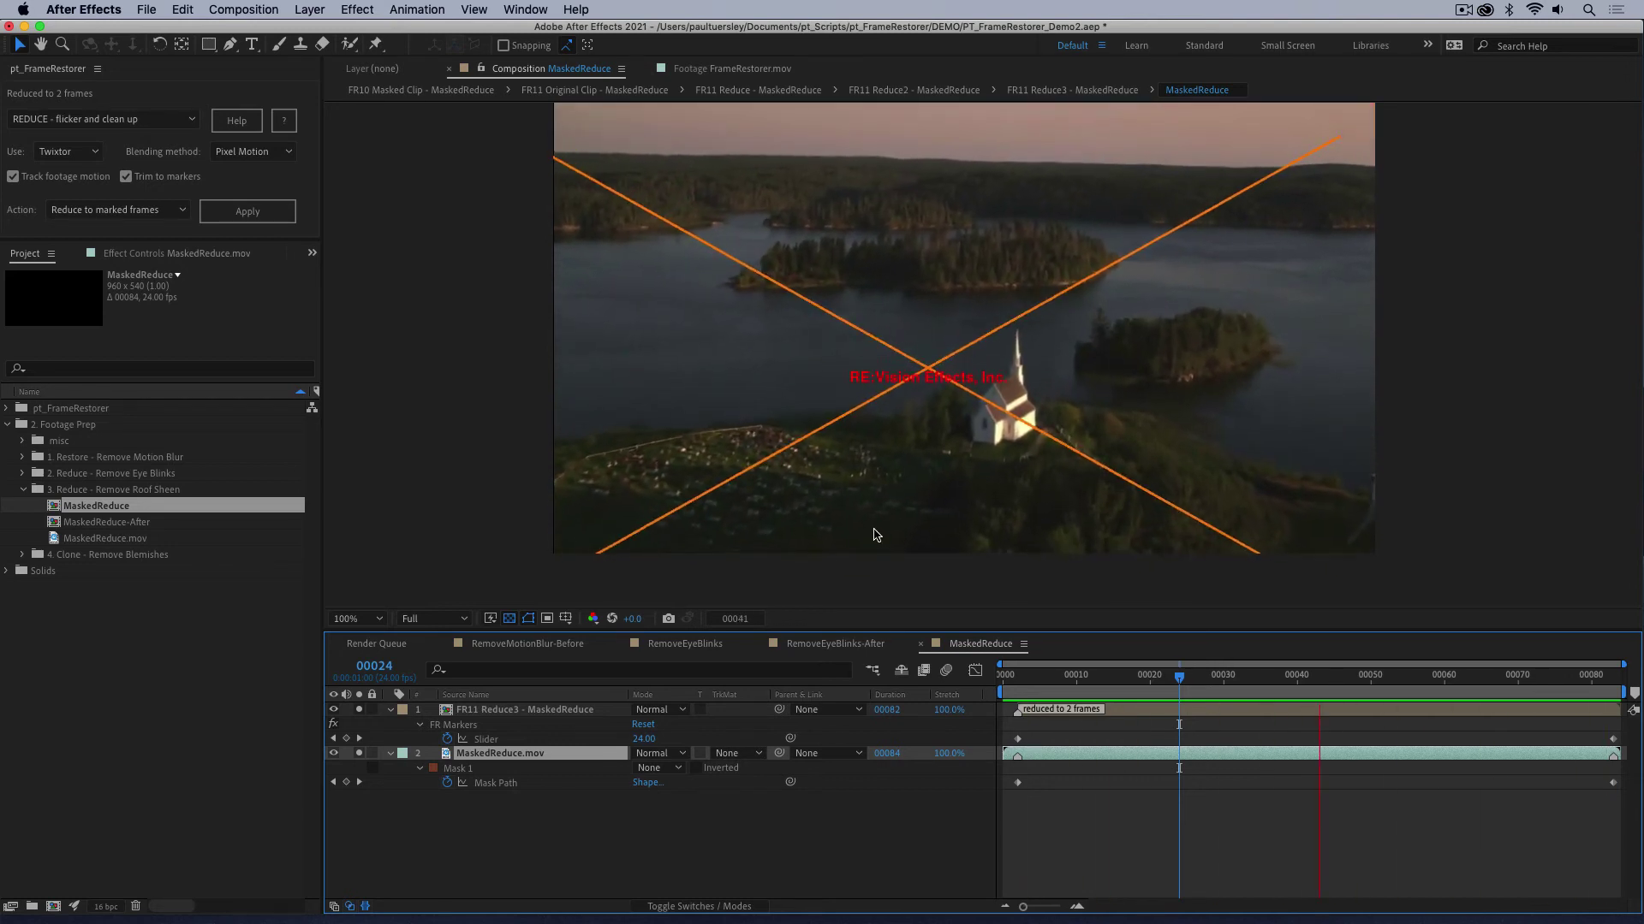
{"action": "key", "text": "space"}
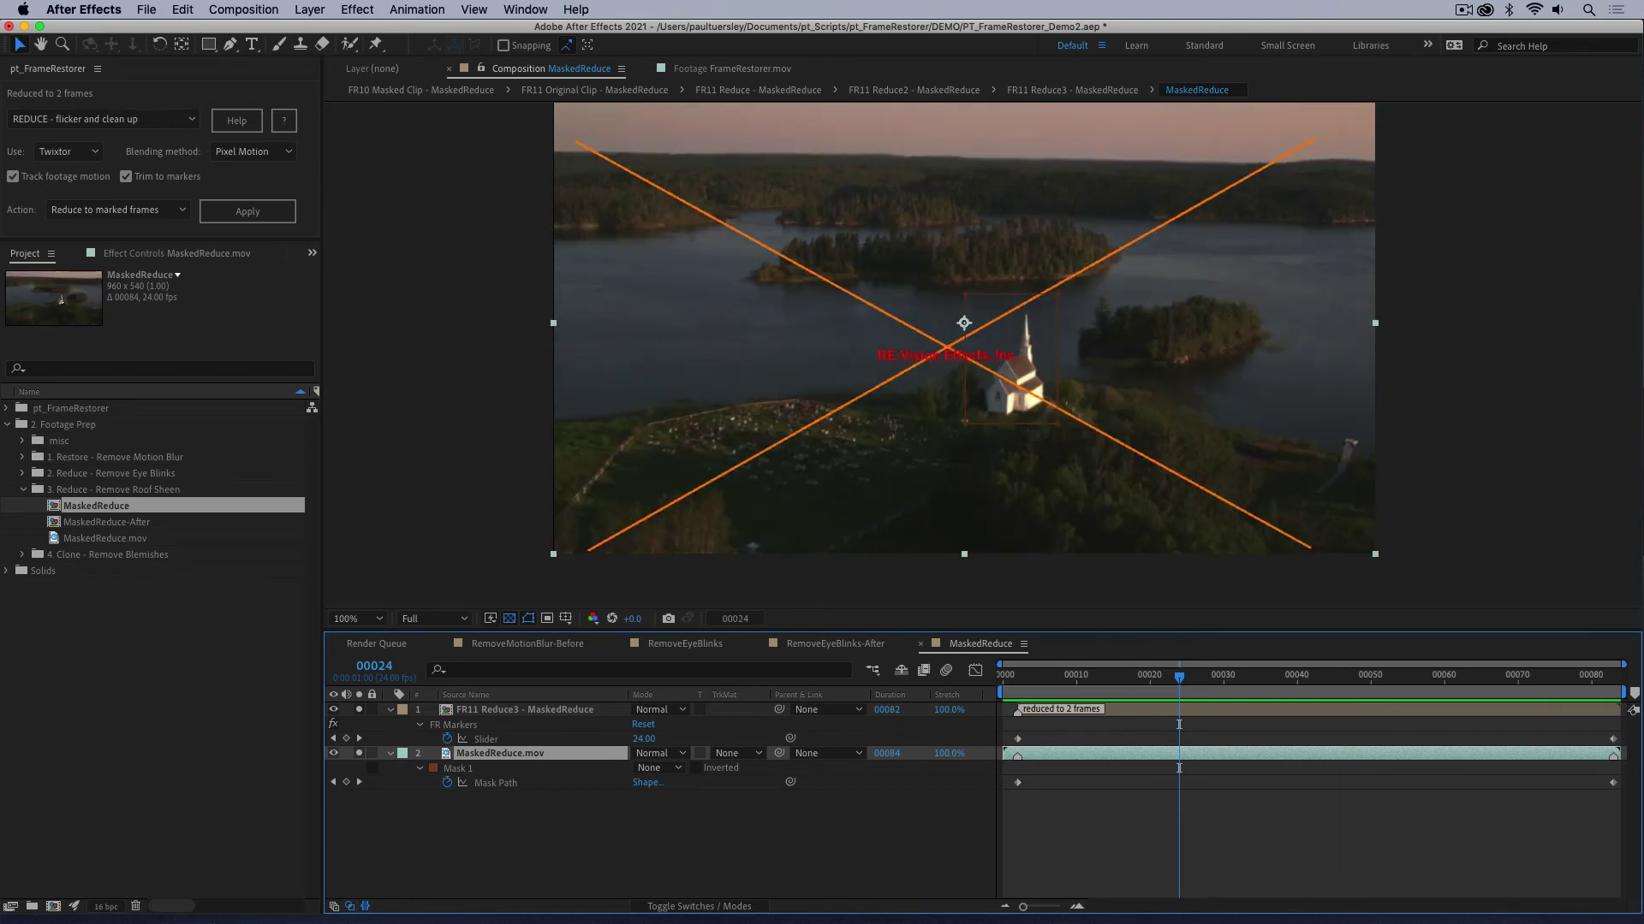
Step: Deselect the project items and switch pt_FrameRestorer to CLONE - dust and blemishes
{"action": "left_click", "coordinate": [141, 651]}
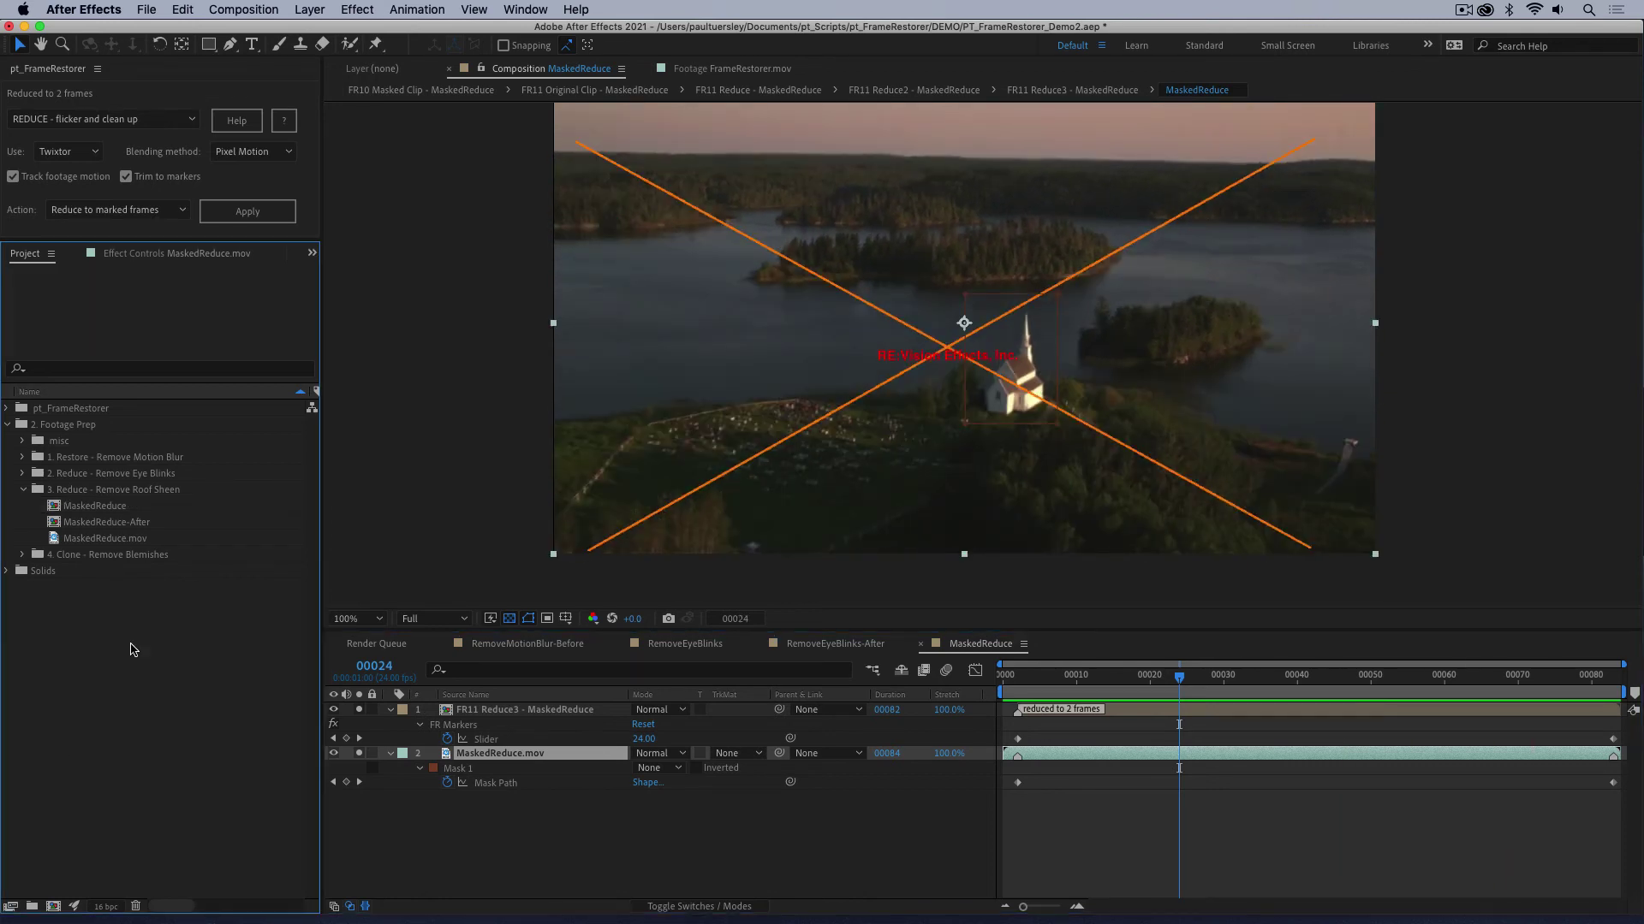
{"action": "left_click", "coordinate": [65, 120]}
{"action": "left_click", "coordinate": [78, 208]}
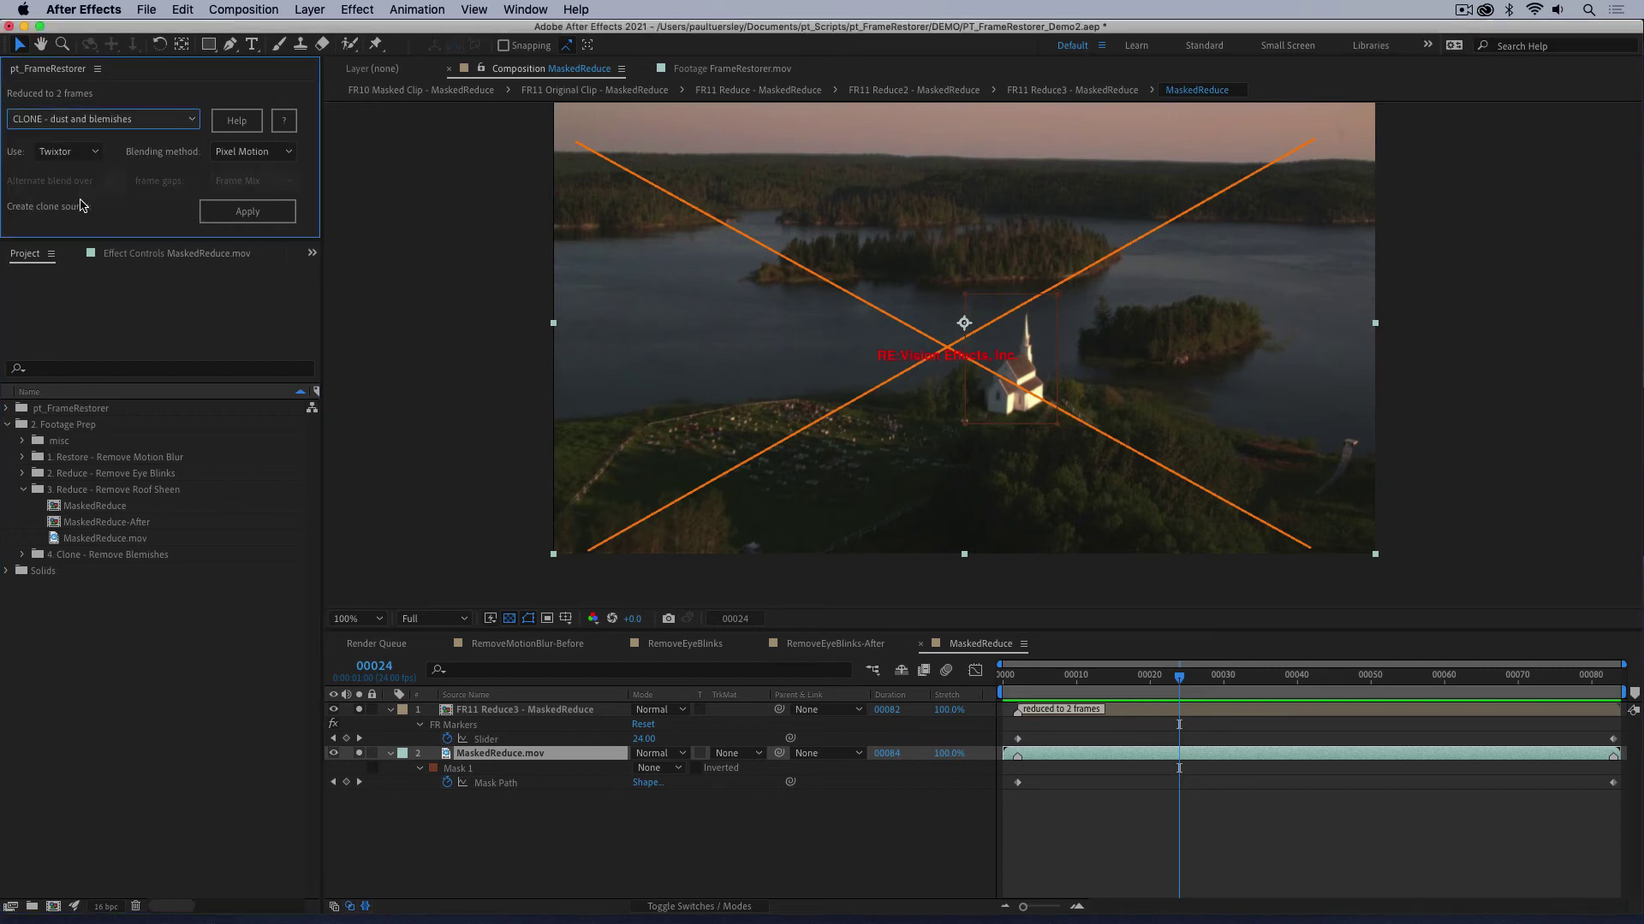
Step: View the RemoveBlemishes TIFF sequence in the Clone - Remove Blemishes folder and create a new composition from it
{"action": "left_click", "coordinate": [22, 555]}
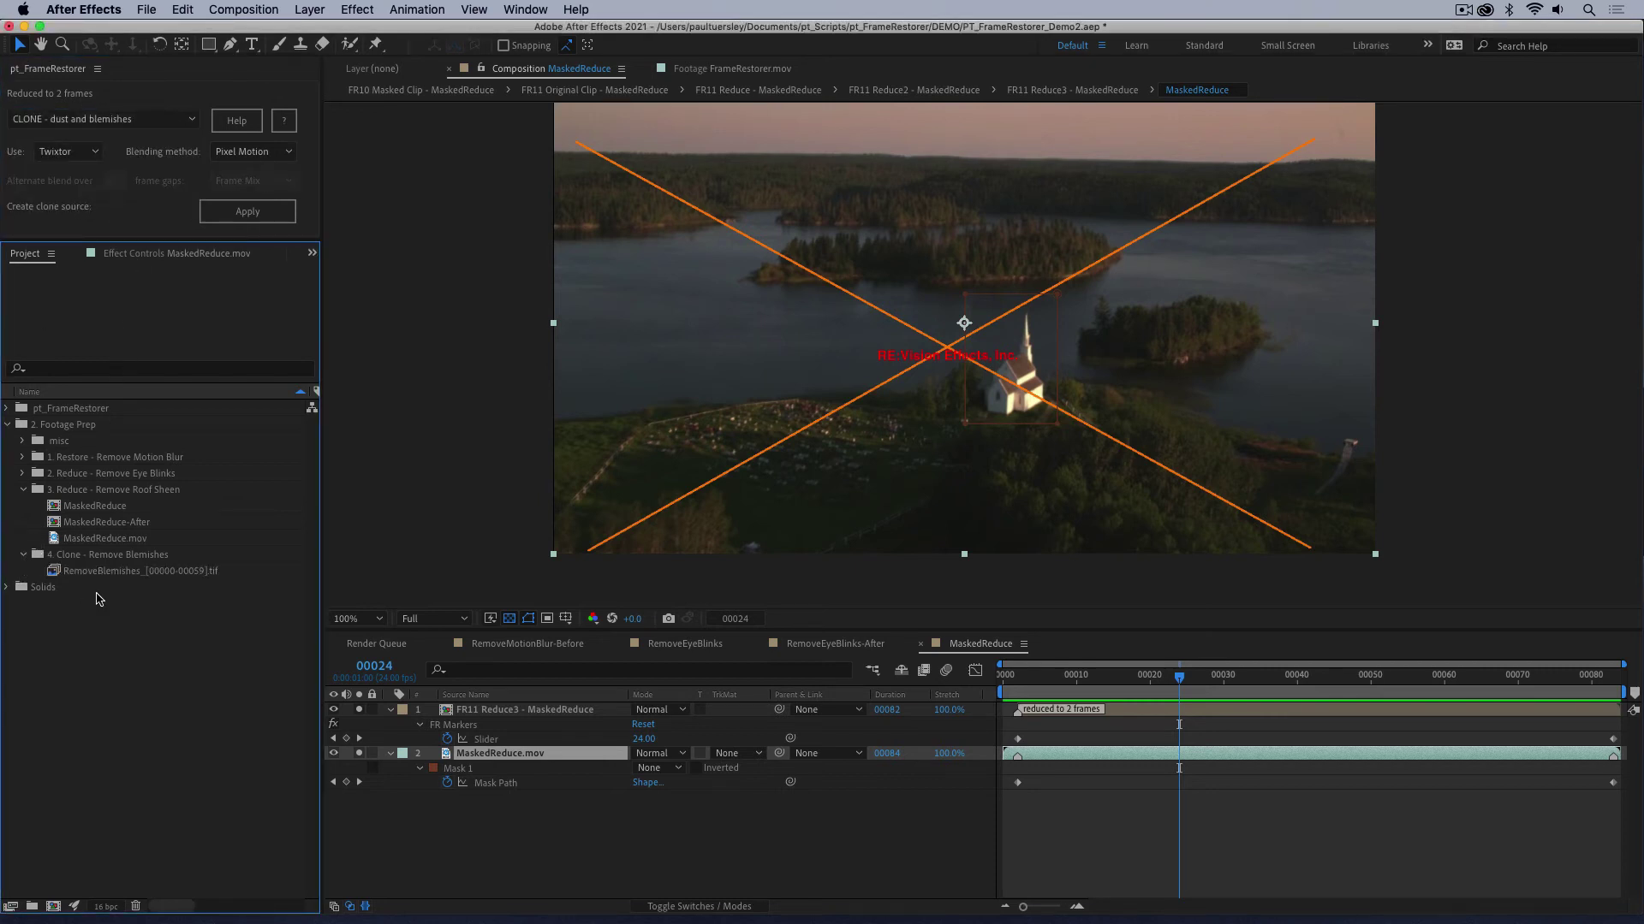
{"action": "left_click", "coordinate": [114, 573]}
{"action": "double_click", "coordinate": [115, 575]}
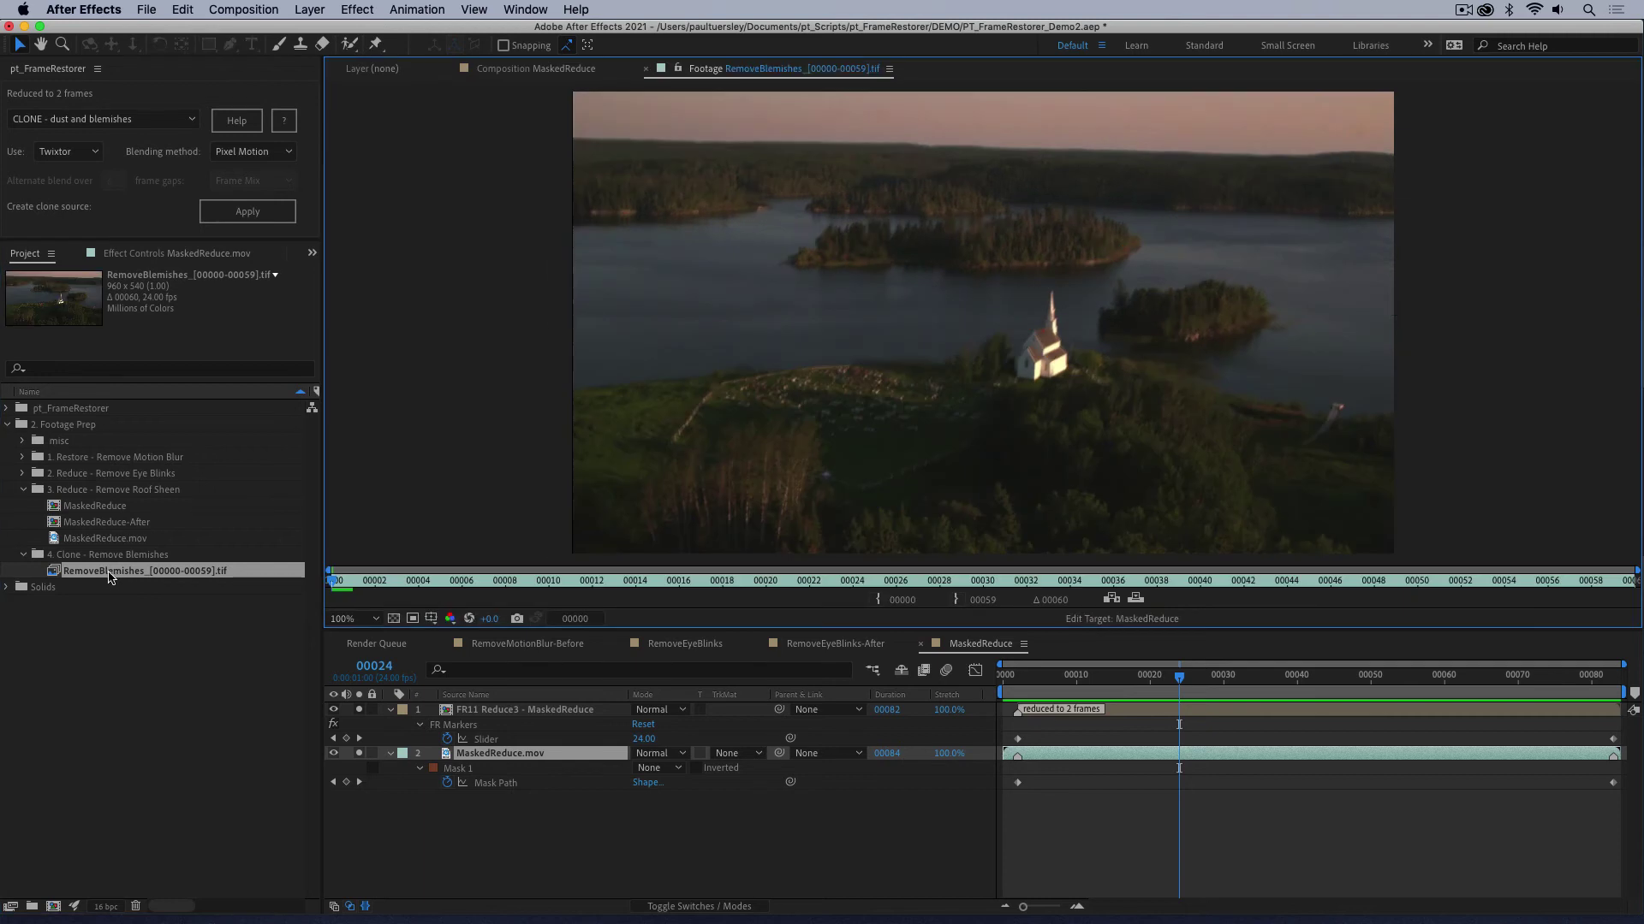
{"action": "left_click_drag", "start_coordinate": [110, 578], "coordinate": [53, 906]}
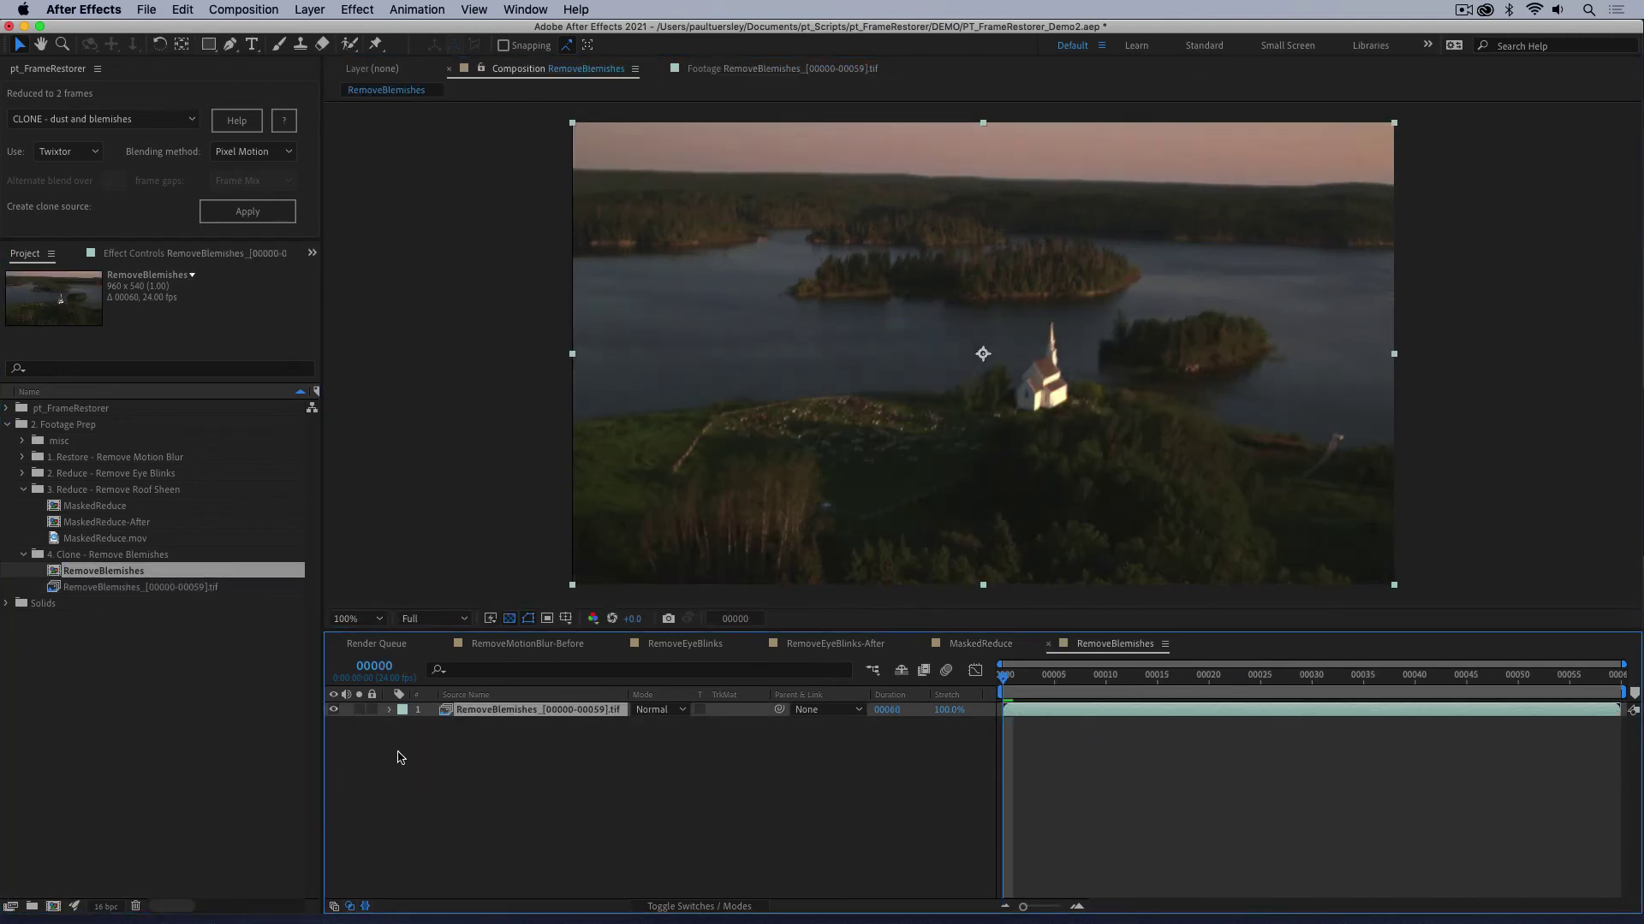
Step: Play the RemoveBlemishes composition from its first frame to examine the blemishes, stopping at frame 18
{"action": "key", "text": "space"}
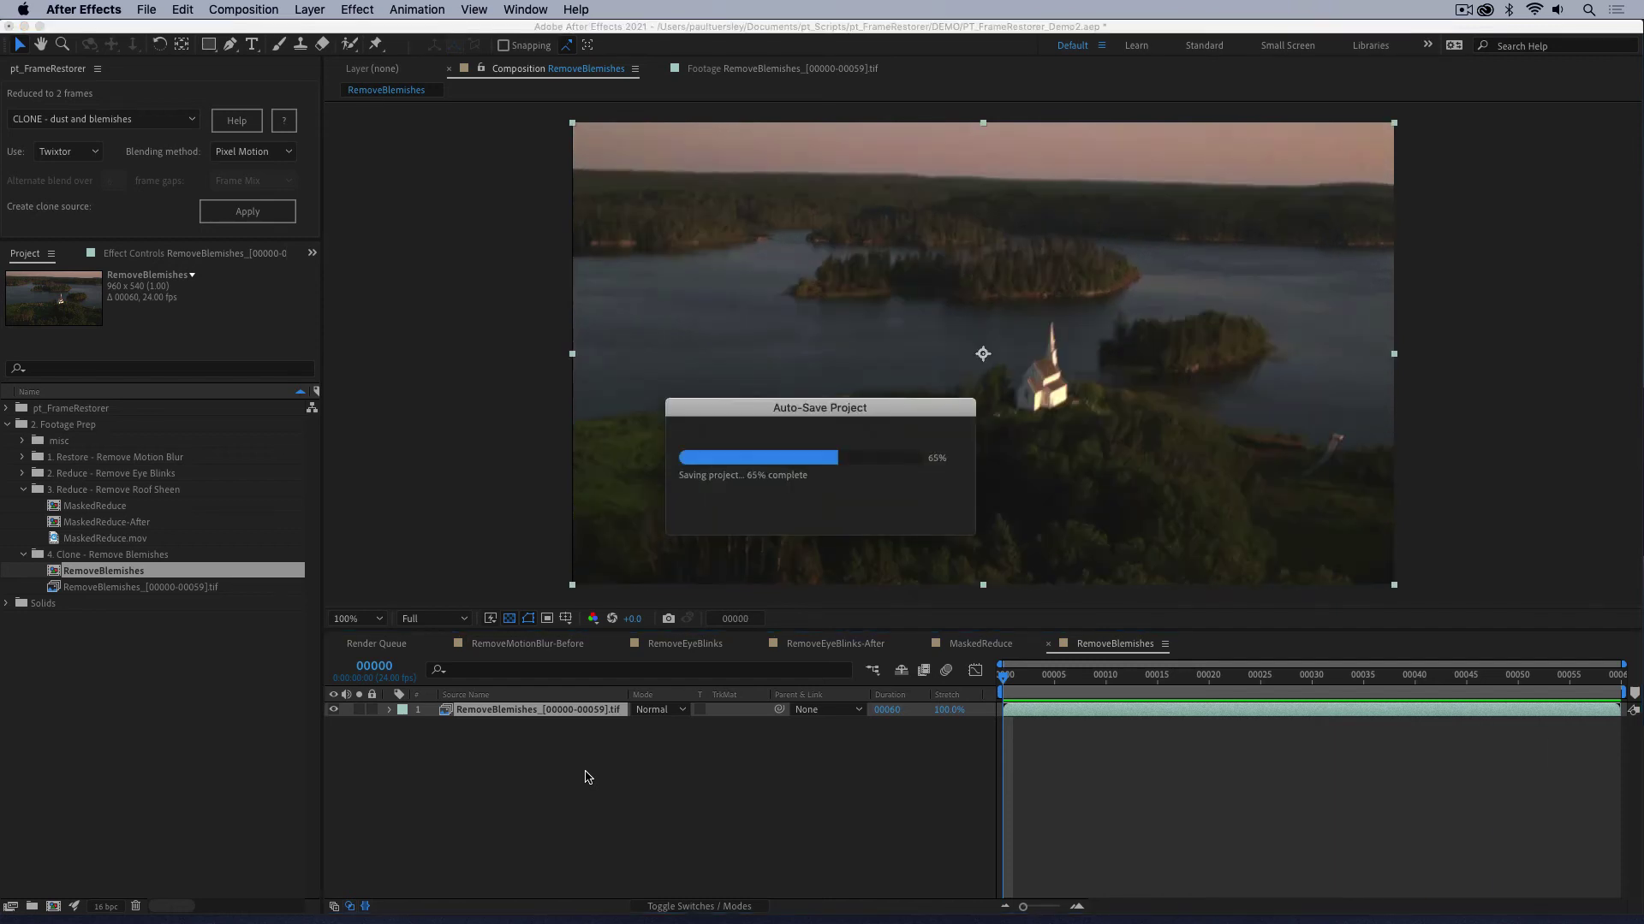
{"action": "left_click_drag", "start_coordinate": [1040, 688], "coordinate": [1004, 734]}
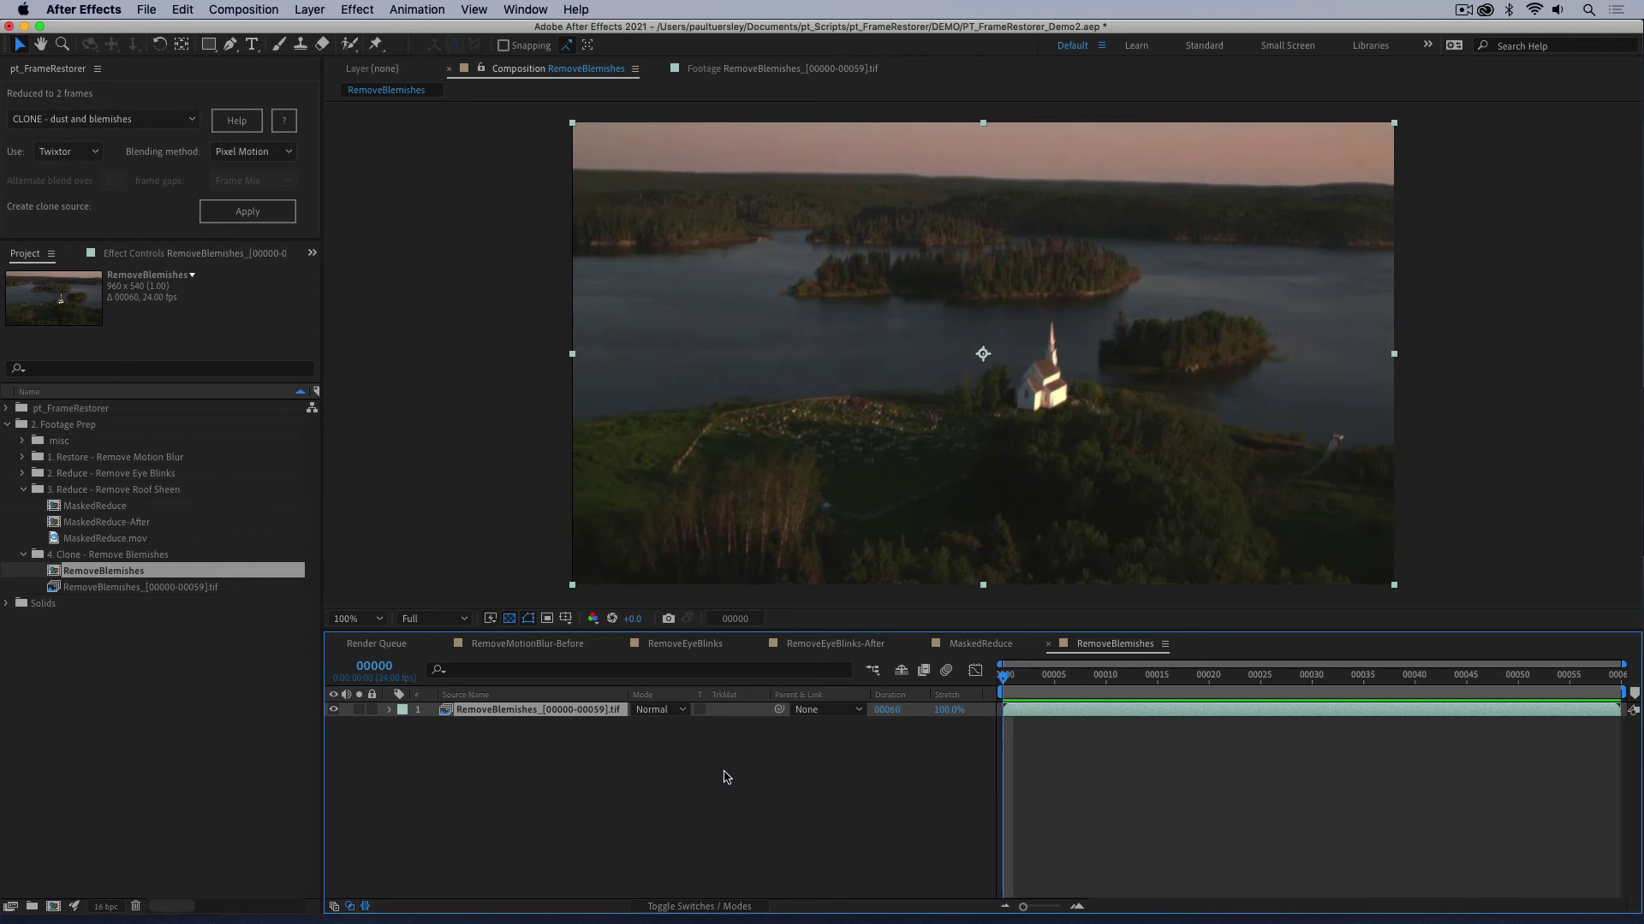
{"action": "key", "text": "space"}
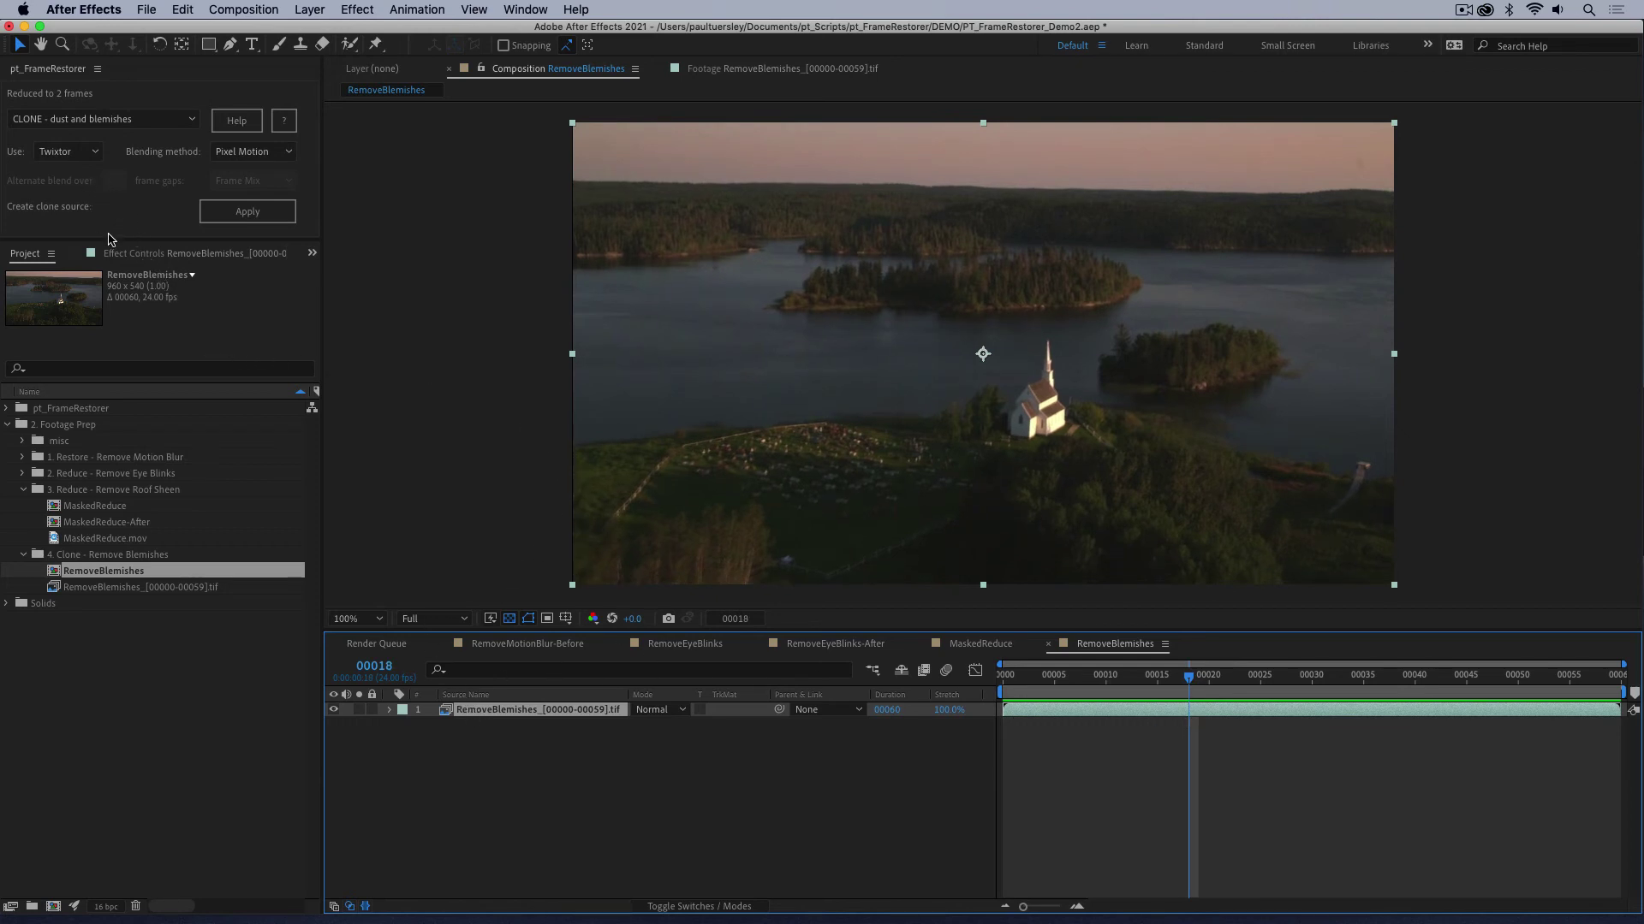
Step: Set the method to TimeWarp and create a clone source from the RemoveBlemishes layer
{"action": "left_click", "coordinate": [75, 156]}
{"action": "left_click", "coordinate": [67, 172]}
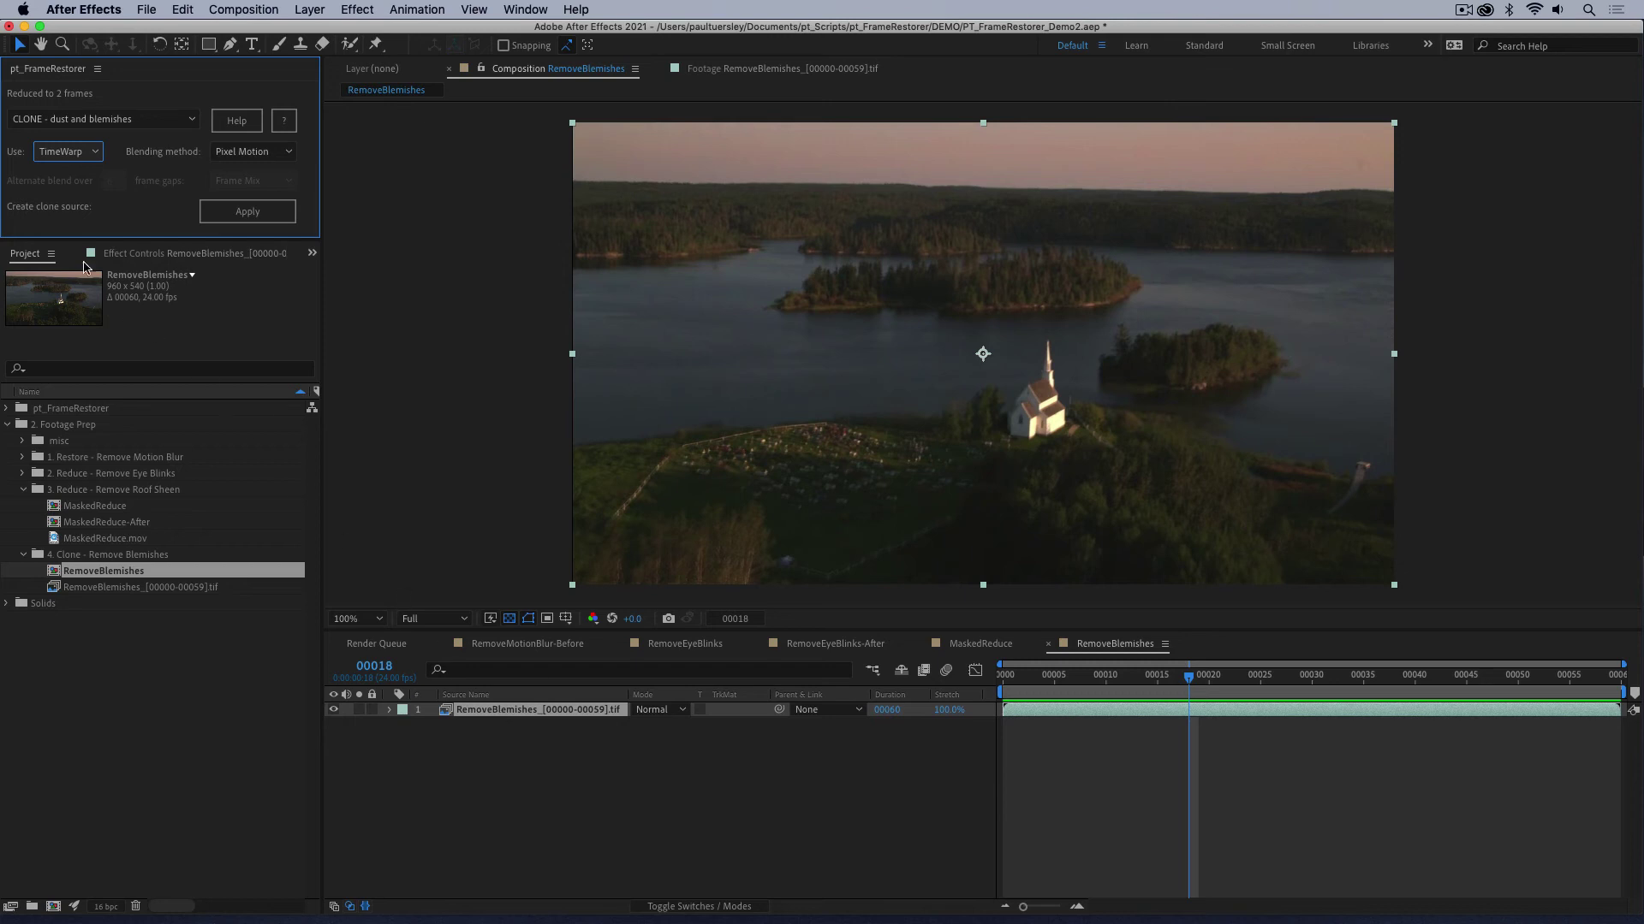
{"action": "left_click", "coordinate": [253, 215]}
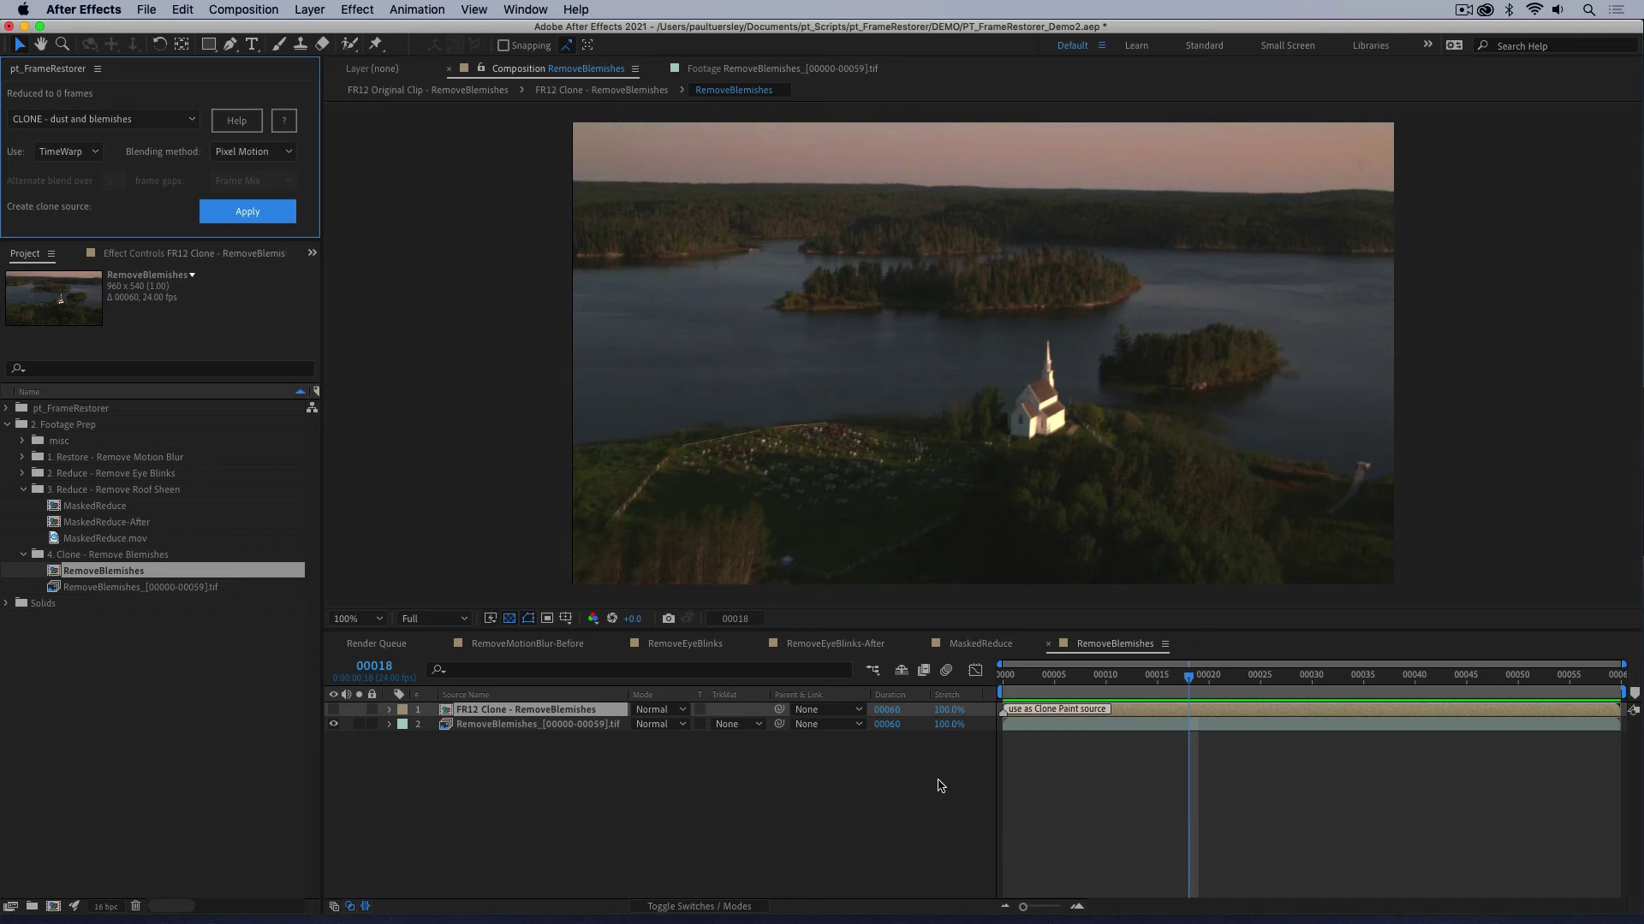
Step: Compare the sky blemish around frame 16 with the FR12 Clone layer hidden and shown, checking the adjacent frames
{"action": "mouse_move", "coordinate": [1190, 682]}
{"action": "left_mouse_down"}
{"action": "mouse_move", "coordinate": [1106, 693]}
{"action": "mouse_move", "coordinate": [1170, 690]}
{"action": "left_mouse_up"}
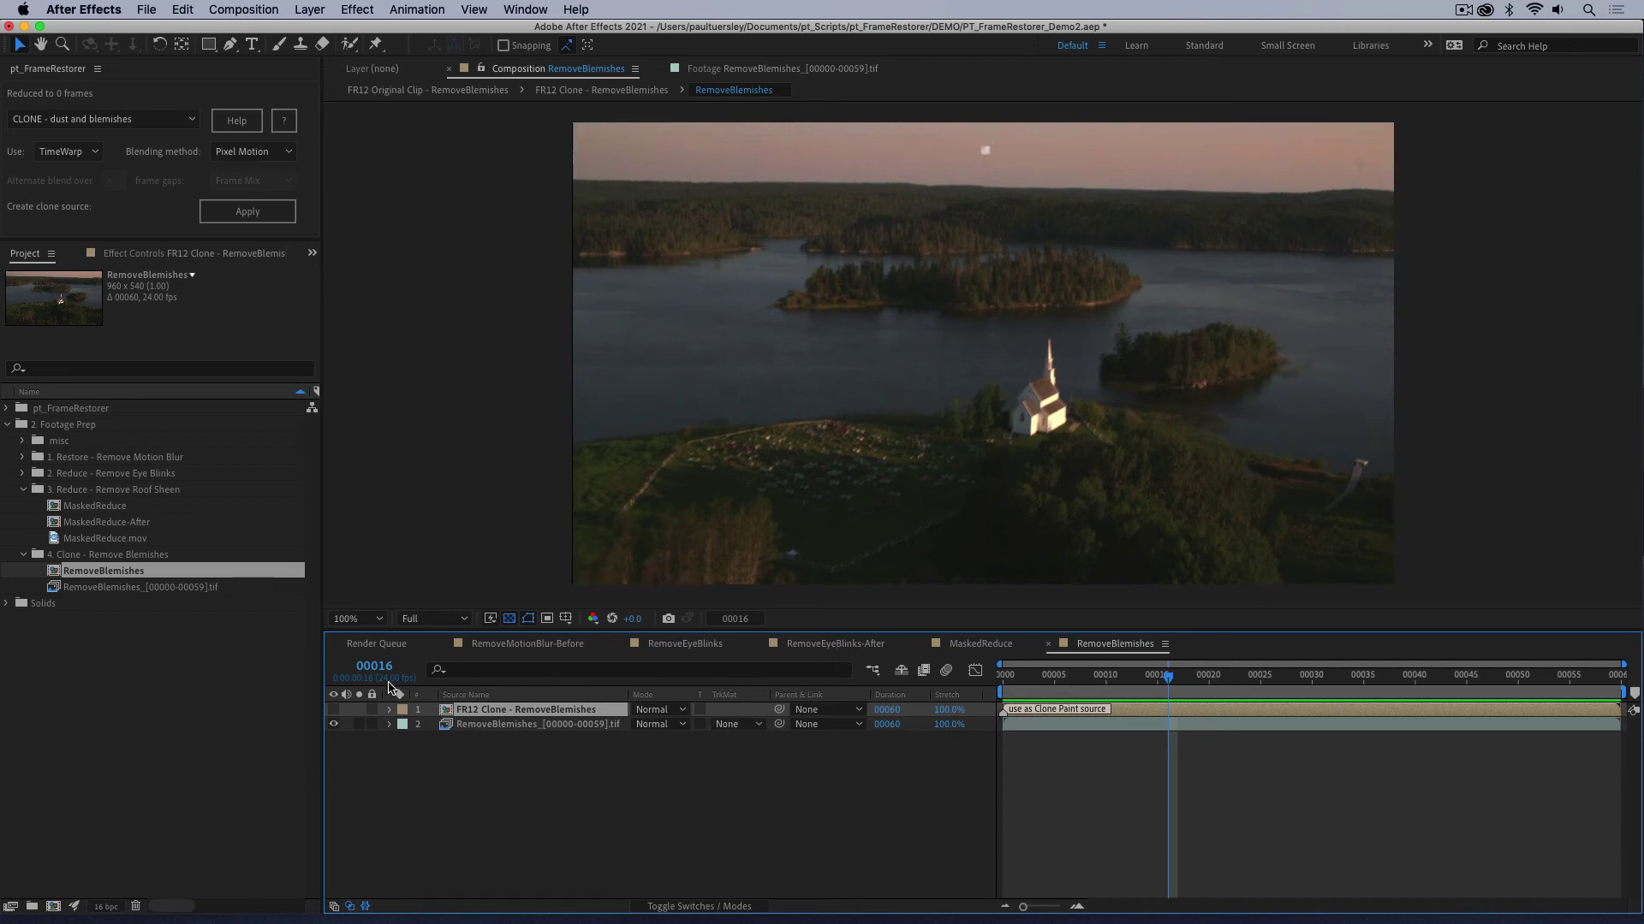
{"action": "left_click", "coordinate": [333, 710]}
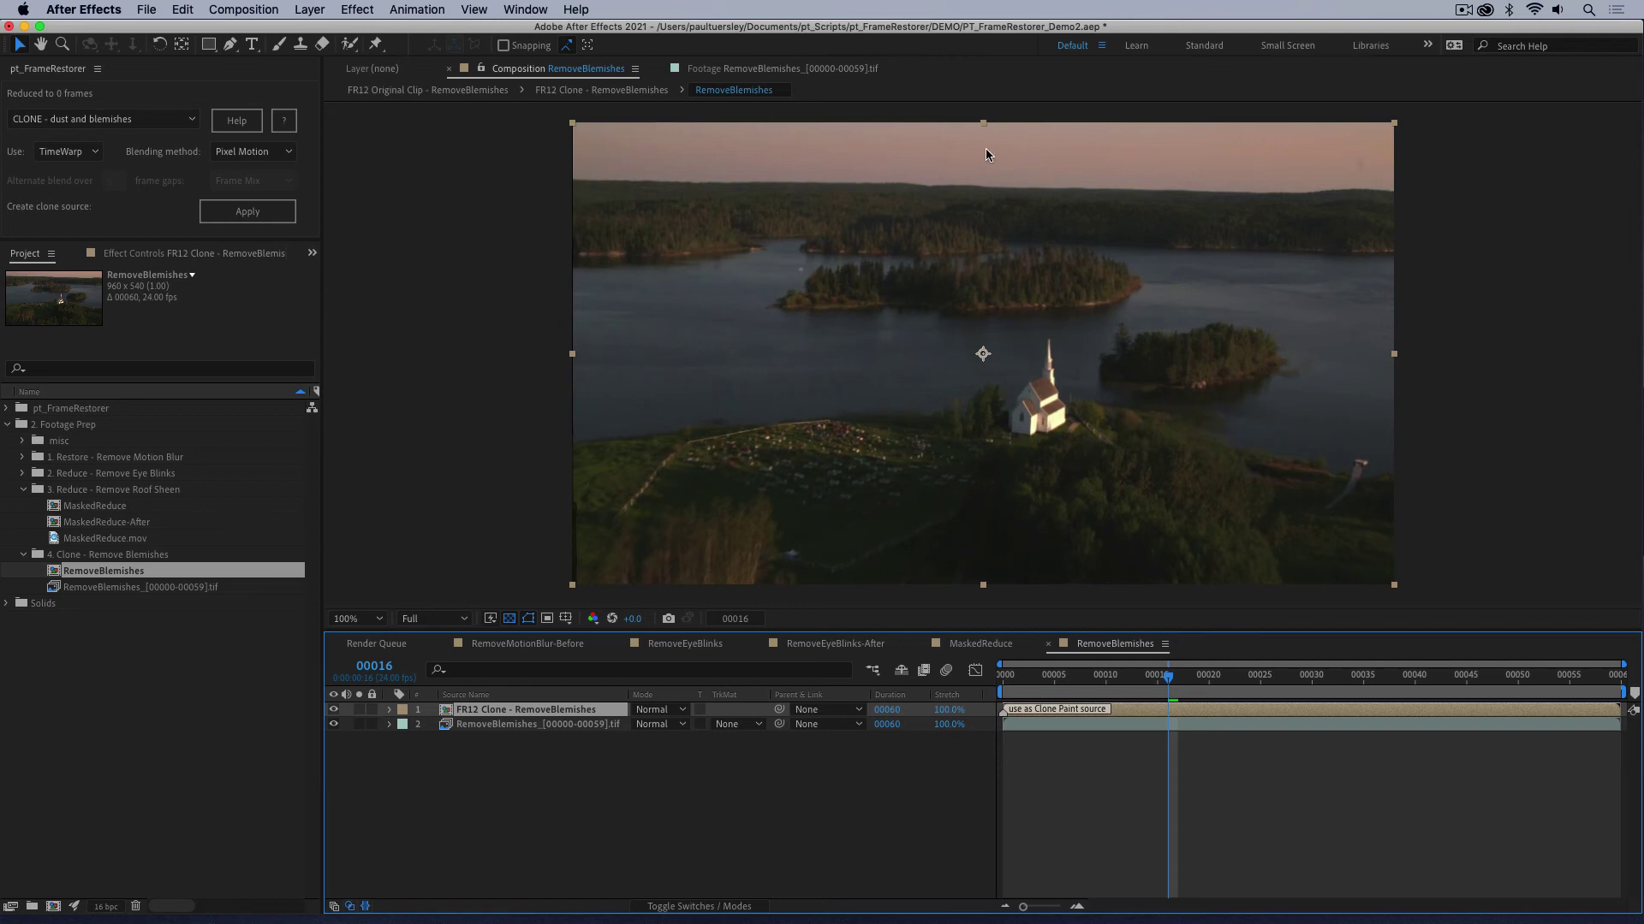
{"action": "left_click", "coordinate": [334, 709]}
{"action": "key", "text": "Page_Up"}
{"action": "key", "text": "Page_Down"}
{"action": "key", "text": "Page_Down"}
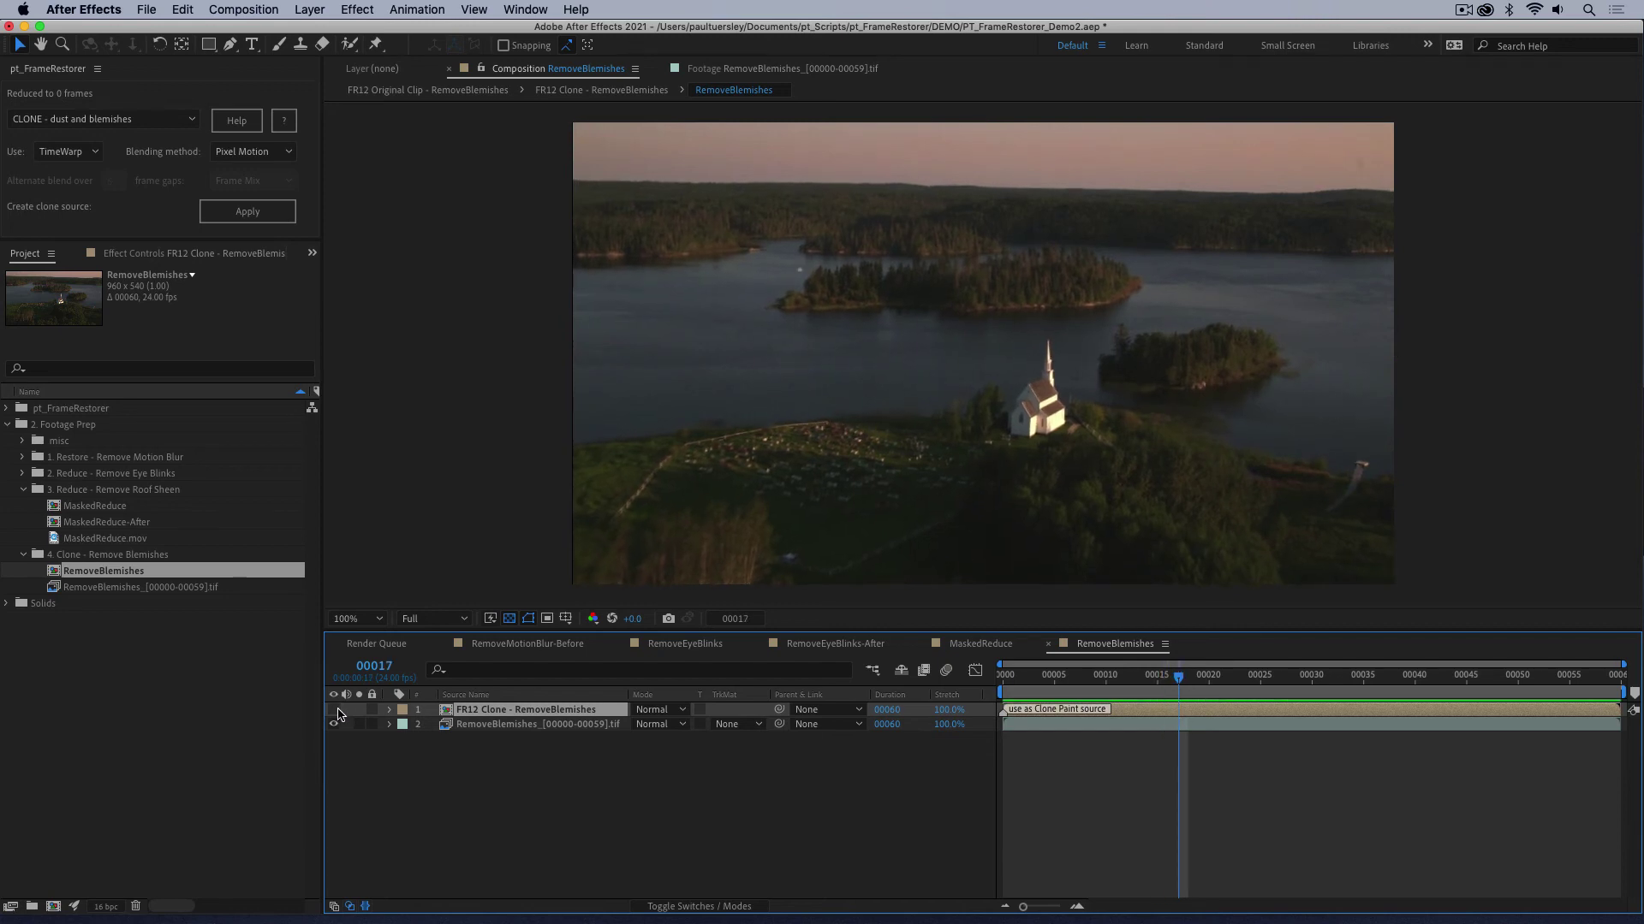
{"action": "key", "text": "Page_Up"}
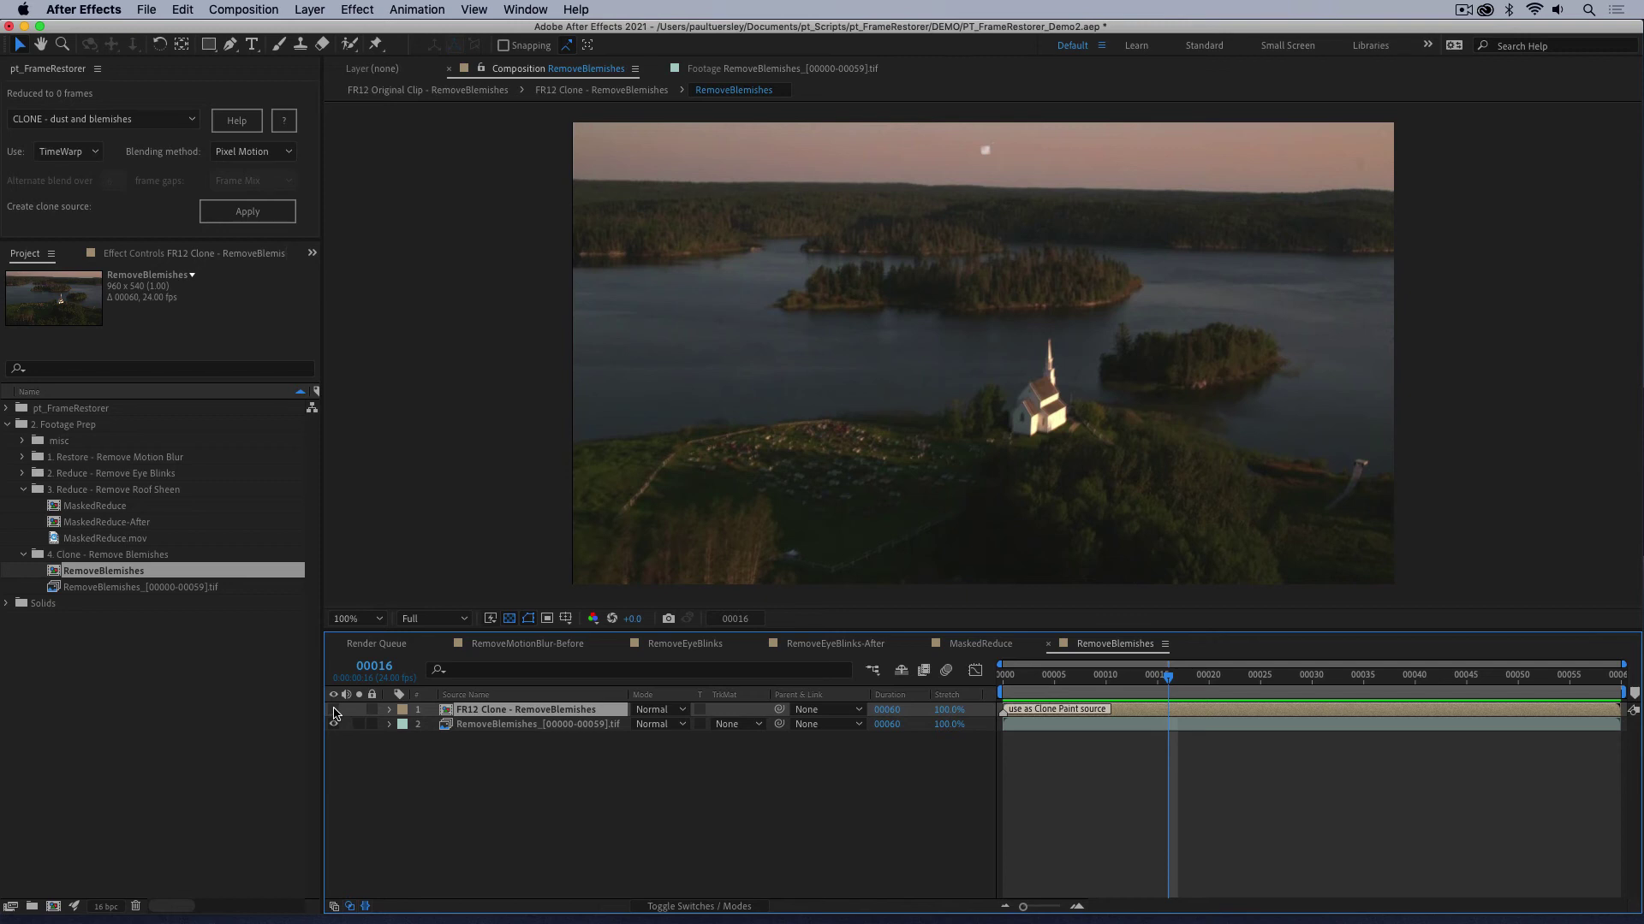
{"action": "left_click", "coordinate": [334, 710]}
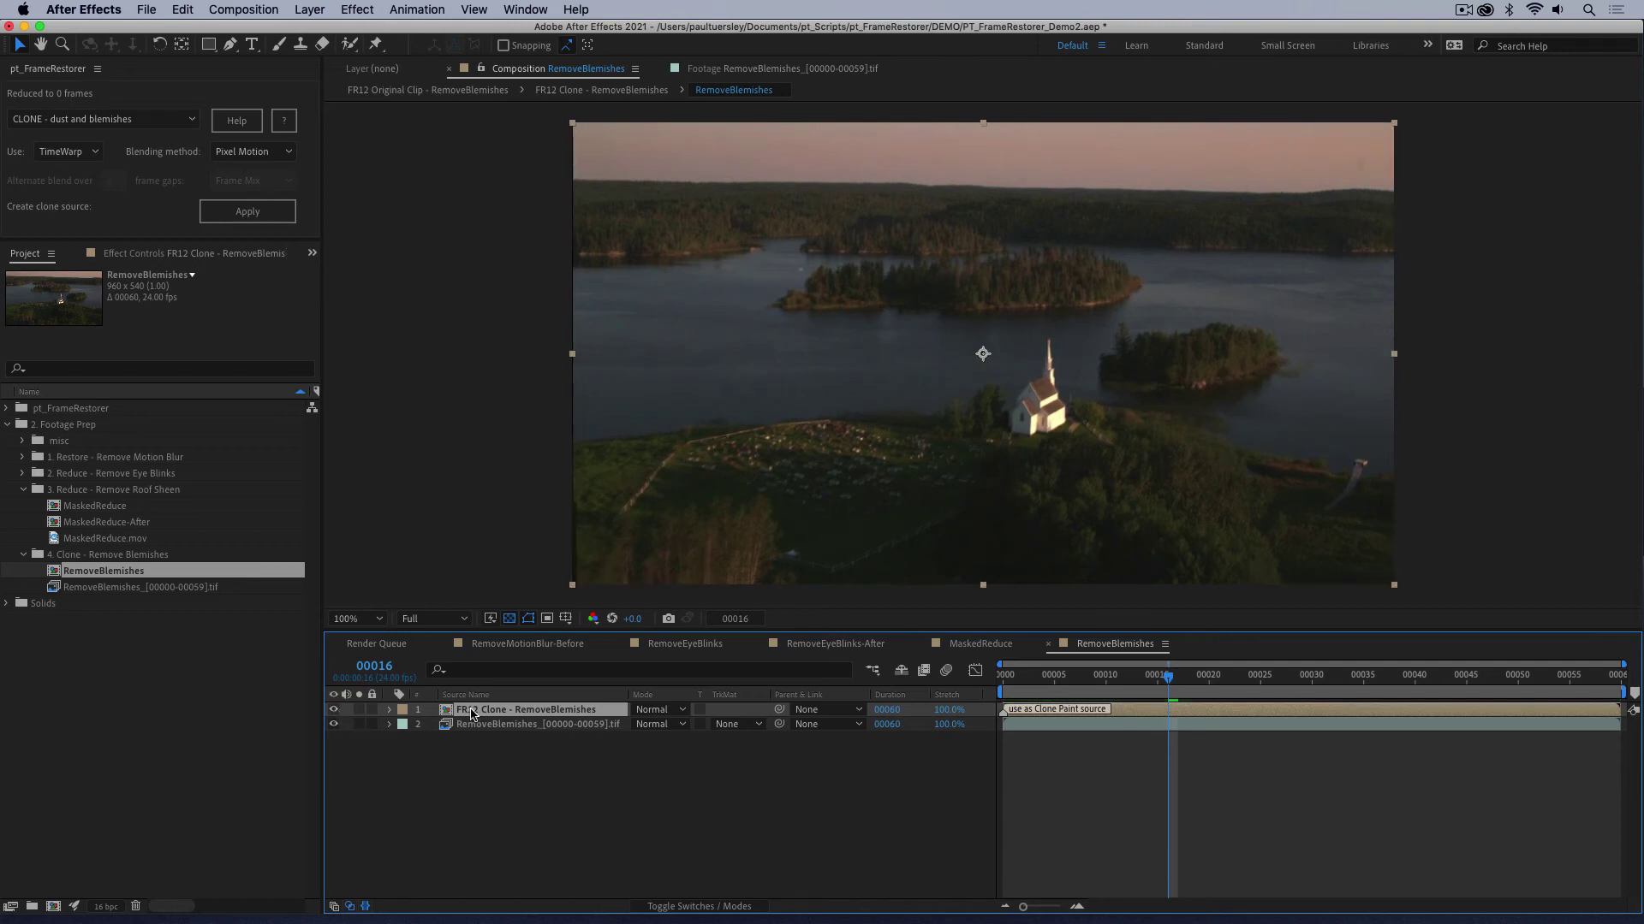
{"action": "key", "text": "Page_Up"}
{"action": "key", "text": "Page_Down"}
{"action": "key", "text": "Page_Down"}
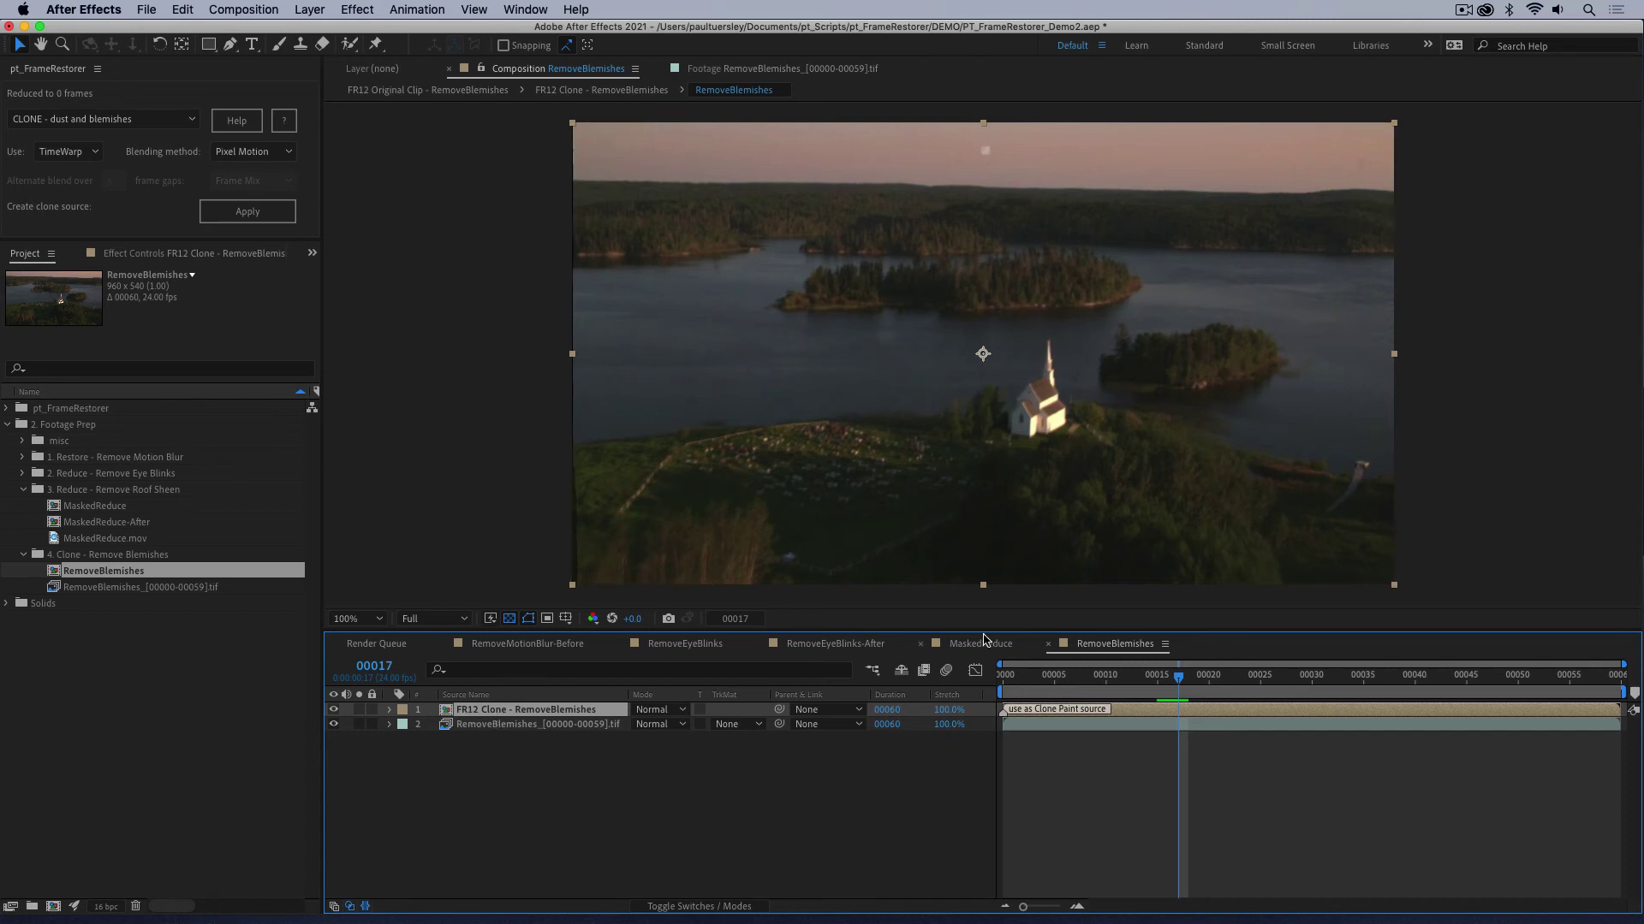
{"action": "left_click", "coordinate": [333, 710]}
{"action": "key", "text": "Page_Up"}
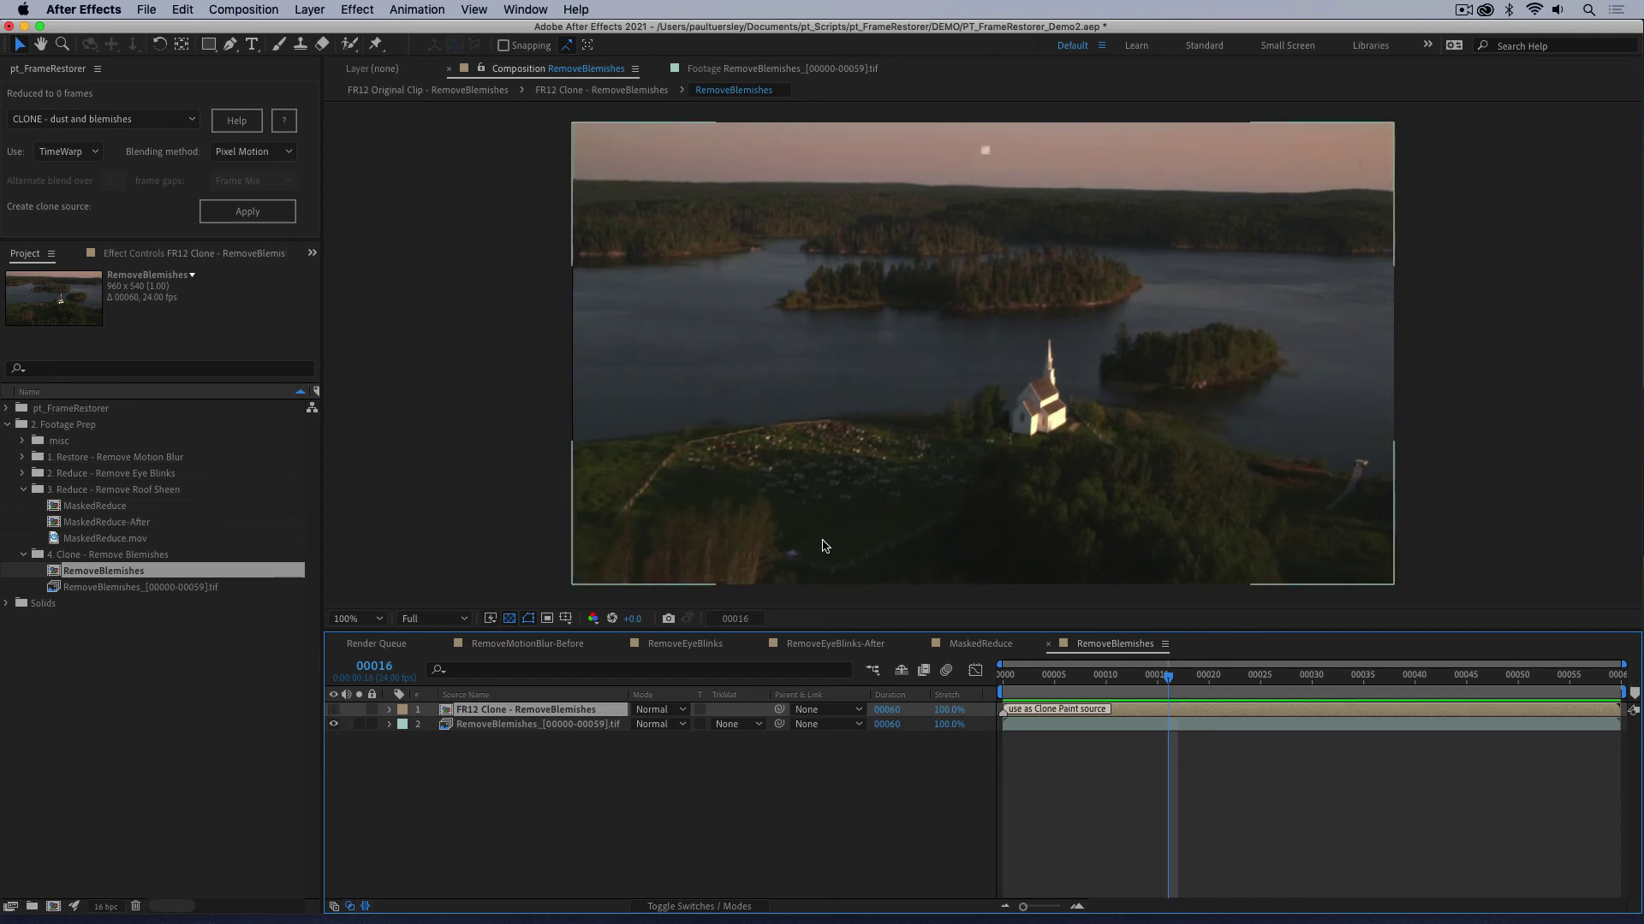
Step: Set the Clone Stamp source to FR12 Clone - RemoveBlemishes and open the RemoveBlemishes TIFF layer for painting with that tool
{"action": "left_click", "coordinate": [529, 725]}
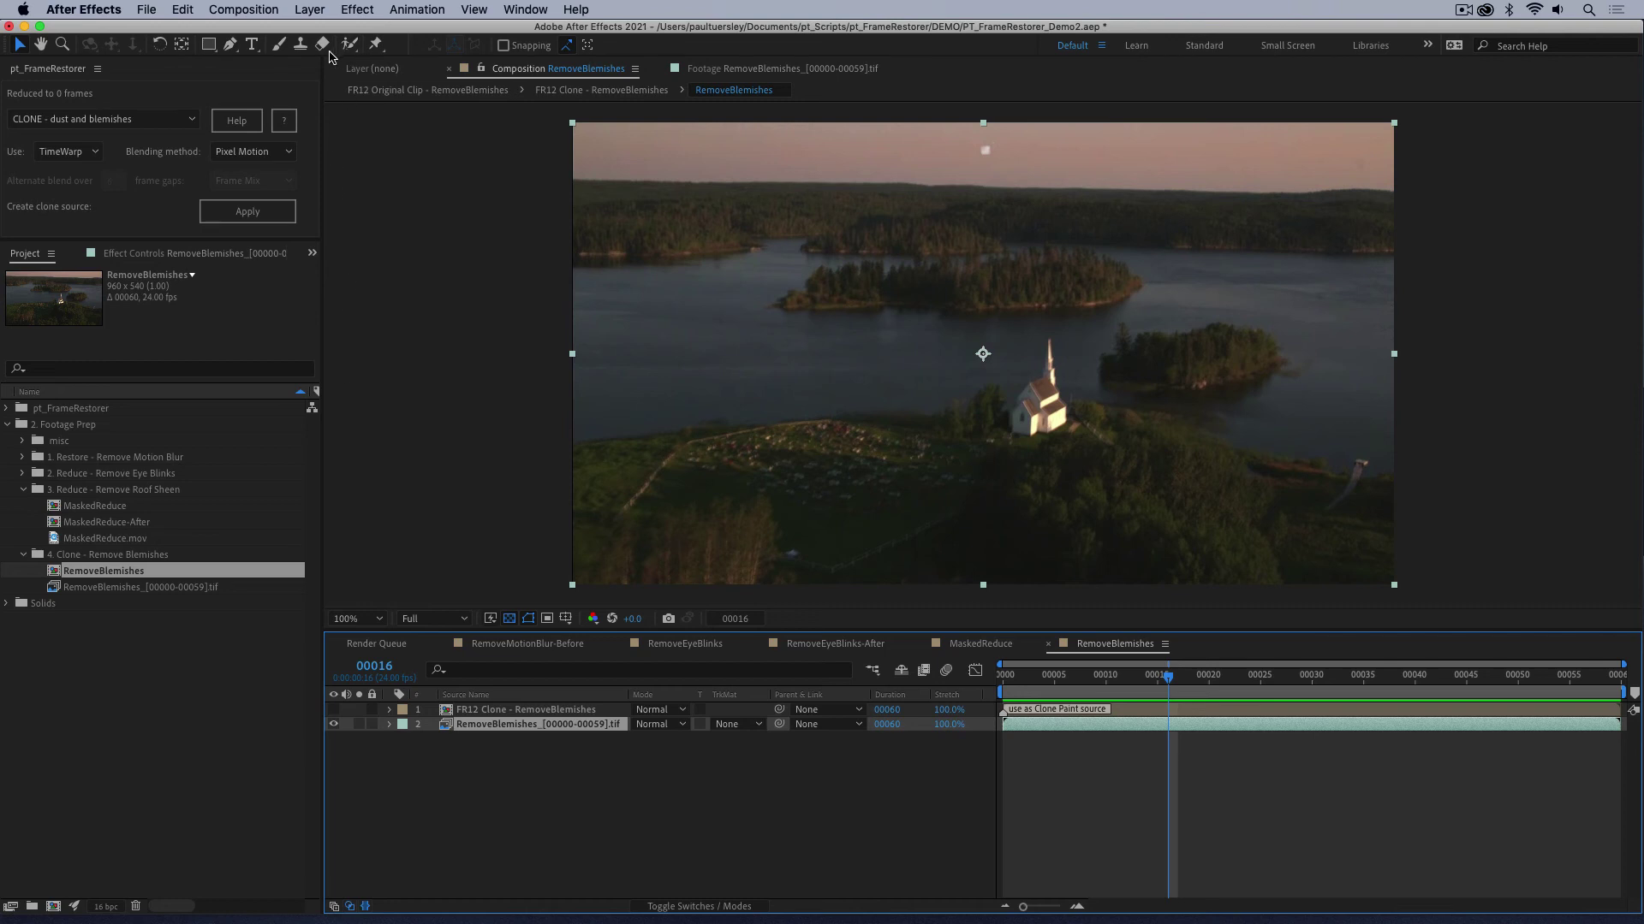
{"action": "left_click", "coordinate": [300, 44]}
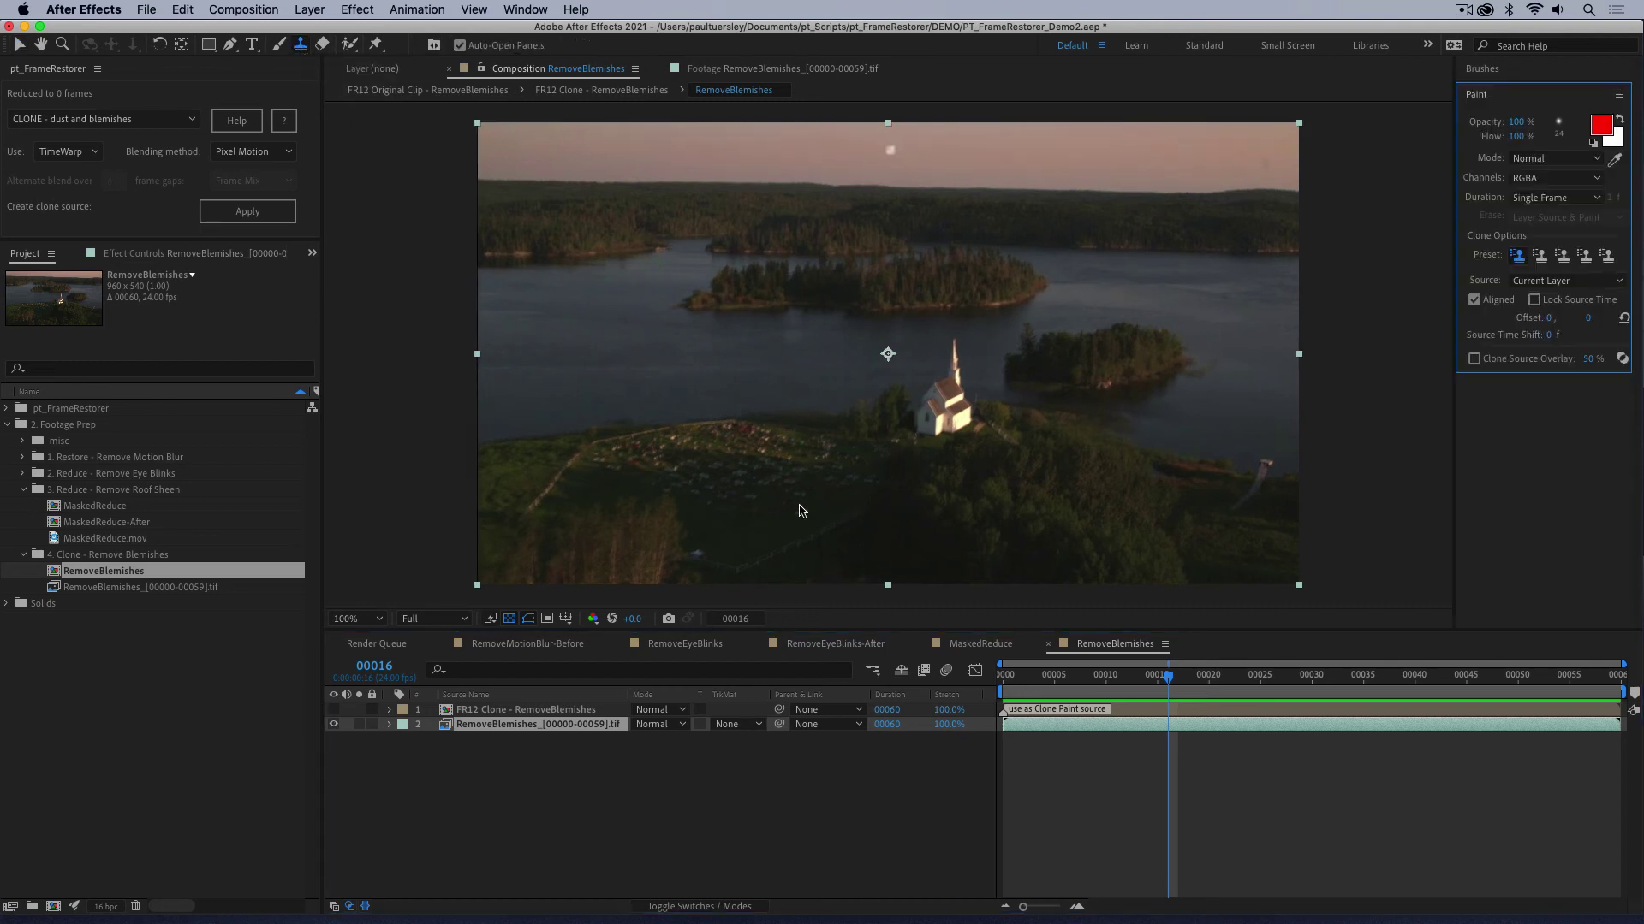
{"action": "left_click", "coordinate": [1549, 282]}
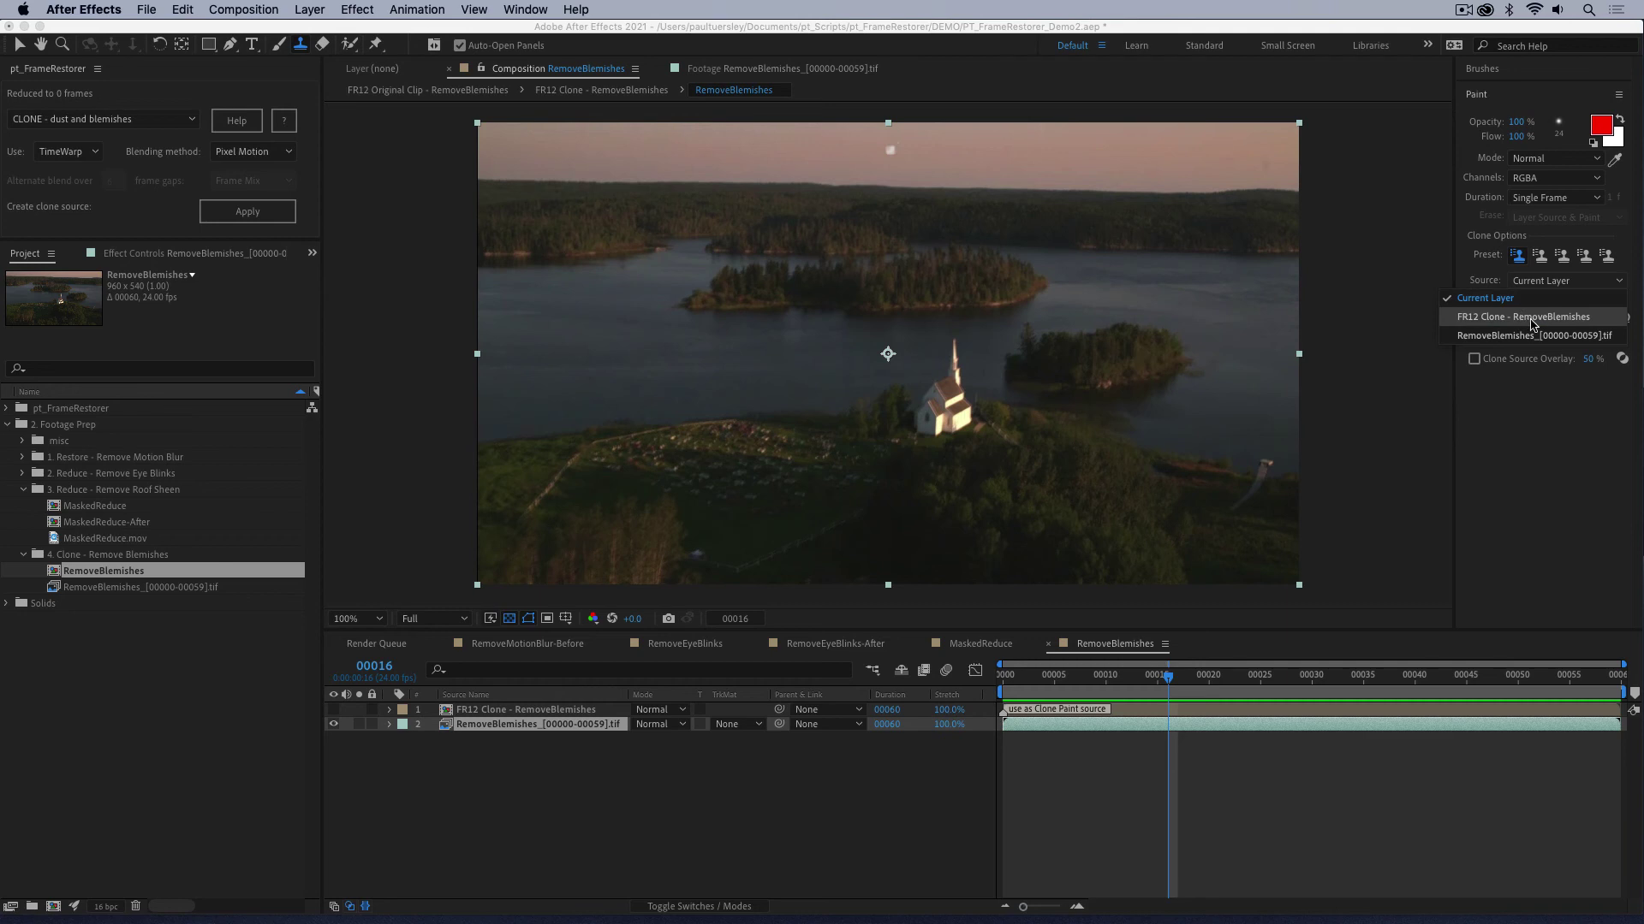
{"action": "left_click", "coordinate": [1528, 320]}
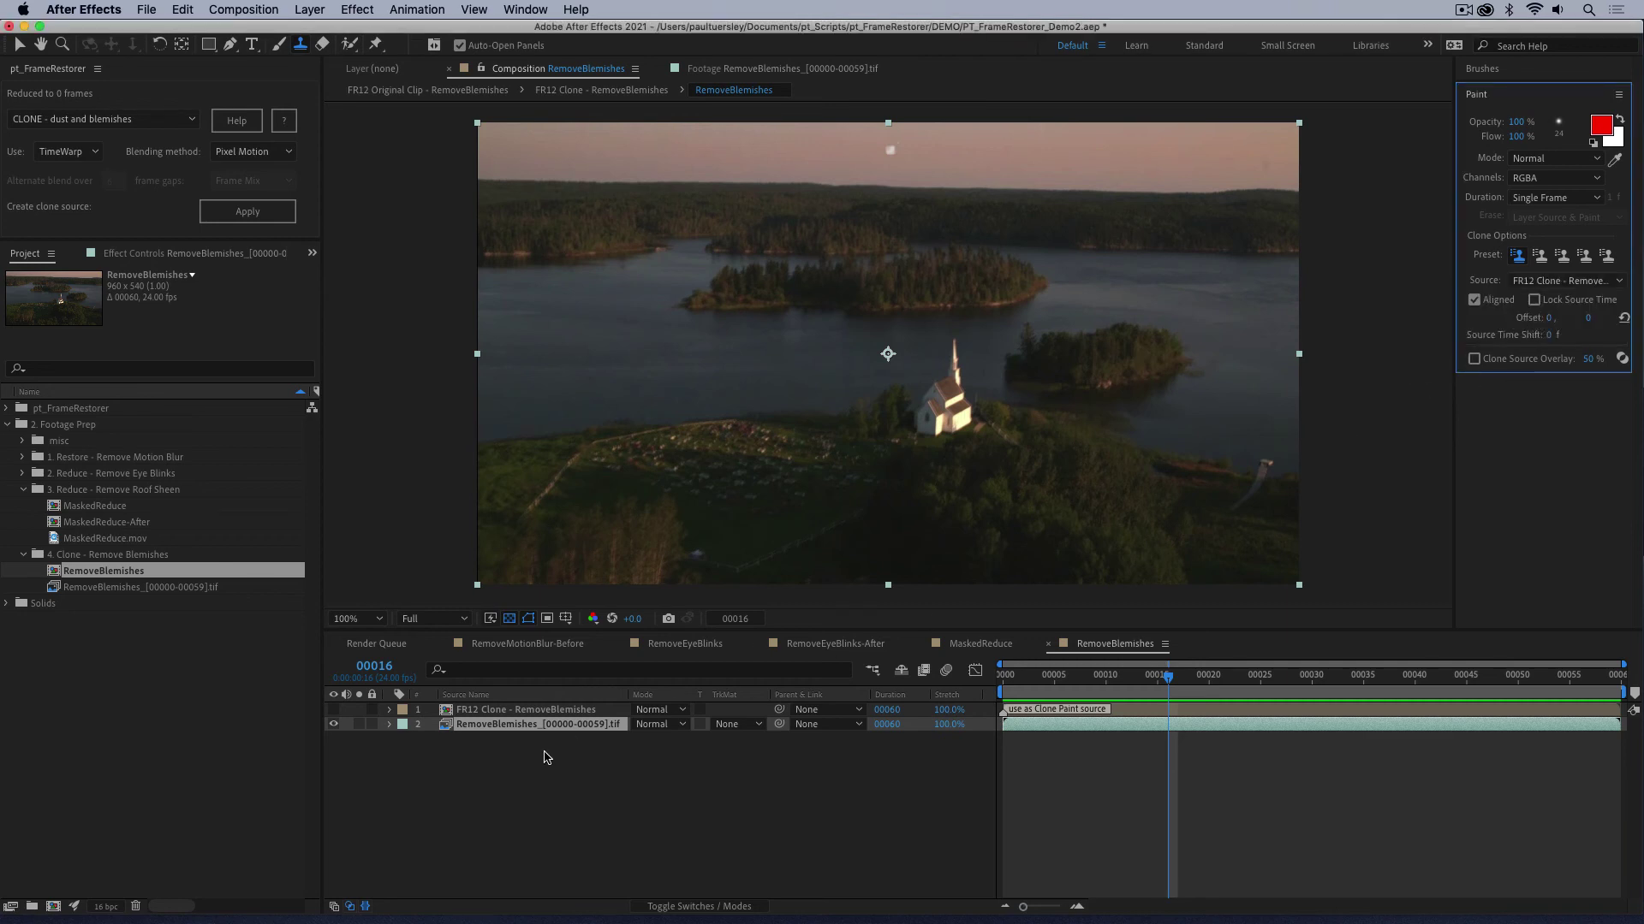
{"action": "double_click", "coordinate": [516, 725]}
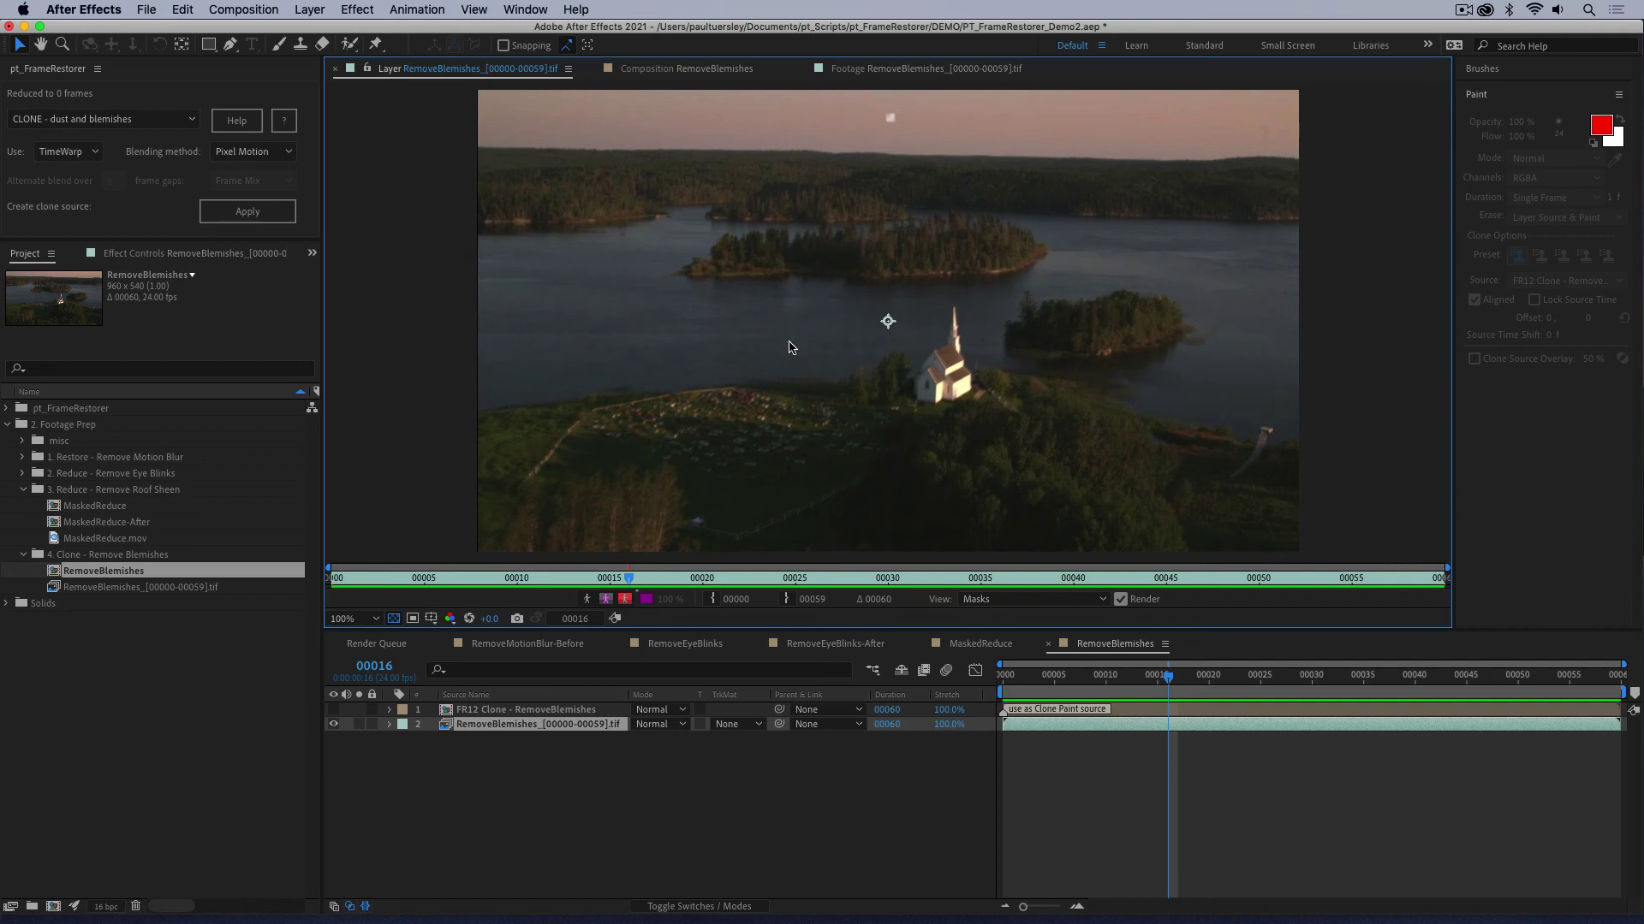
{"action": "left_click", "coordinate": [299, 45]}
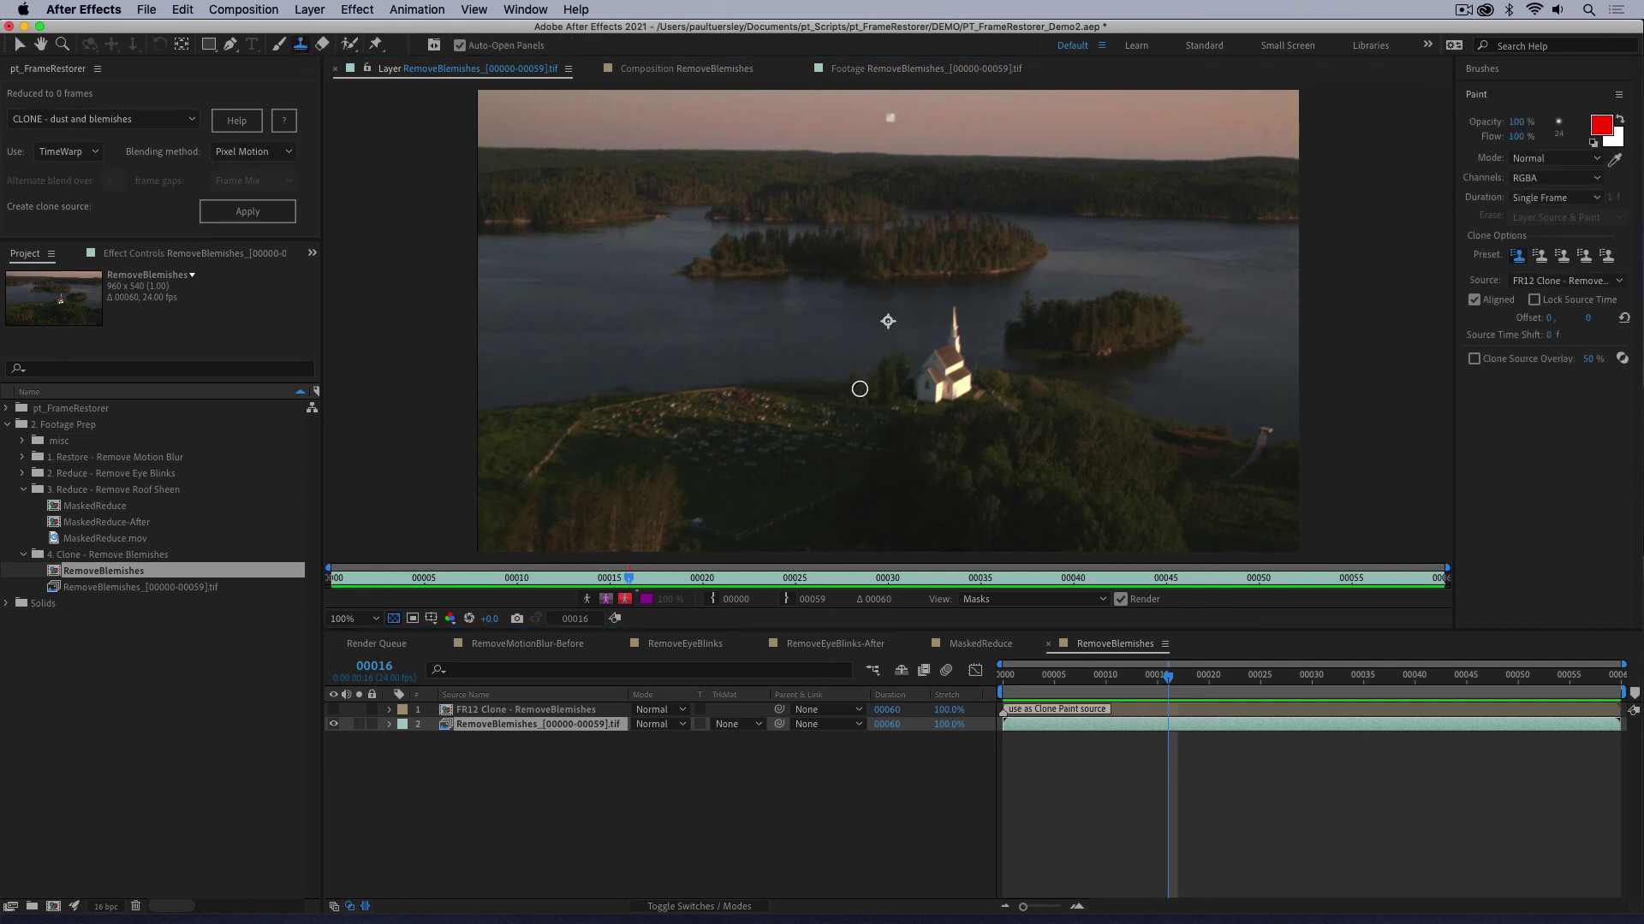
Step: Clone out the white specks in the dark trees below the graveyard on frame 1
{"action": "key", "text": "Home"}
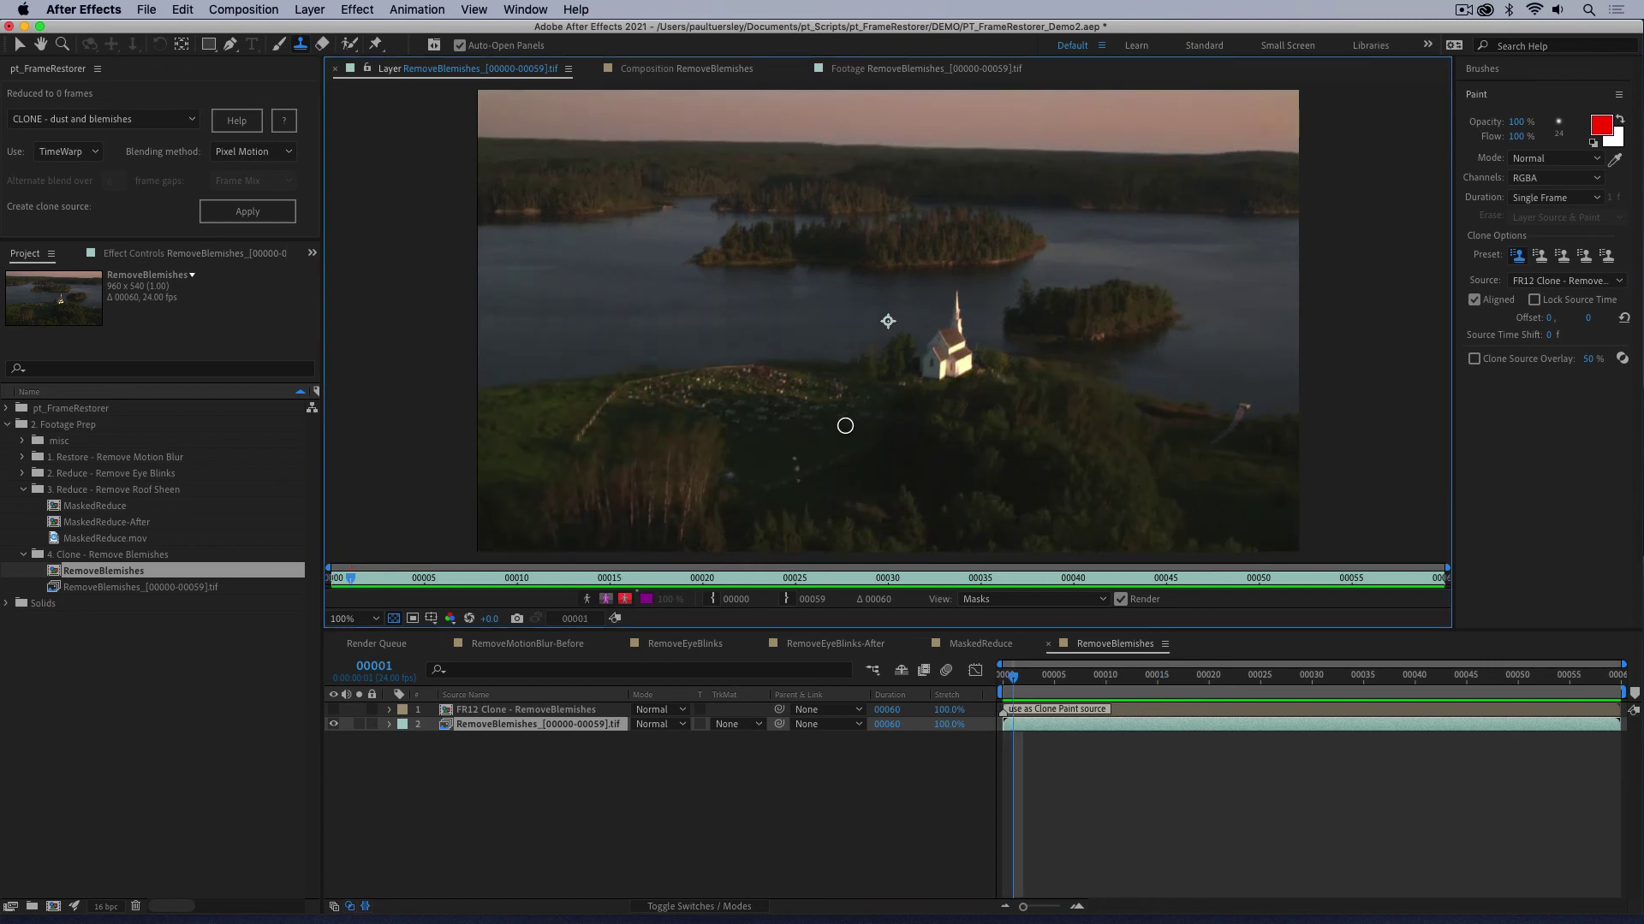
{"action": "left_click_drag", "start_coordinate": [788, 455], "coordinate": [805, 484]}
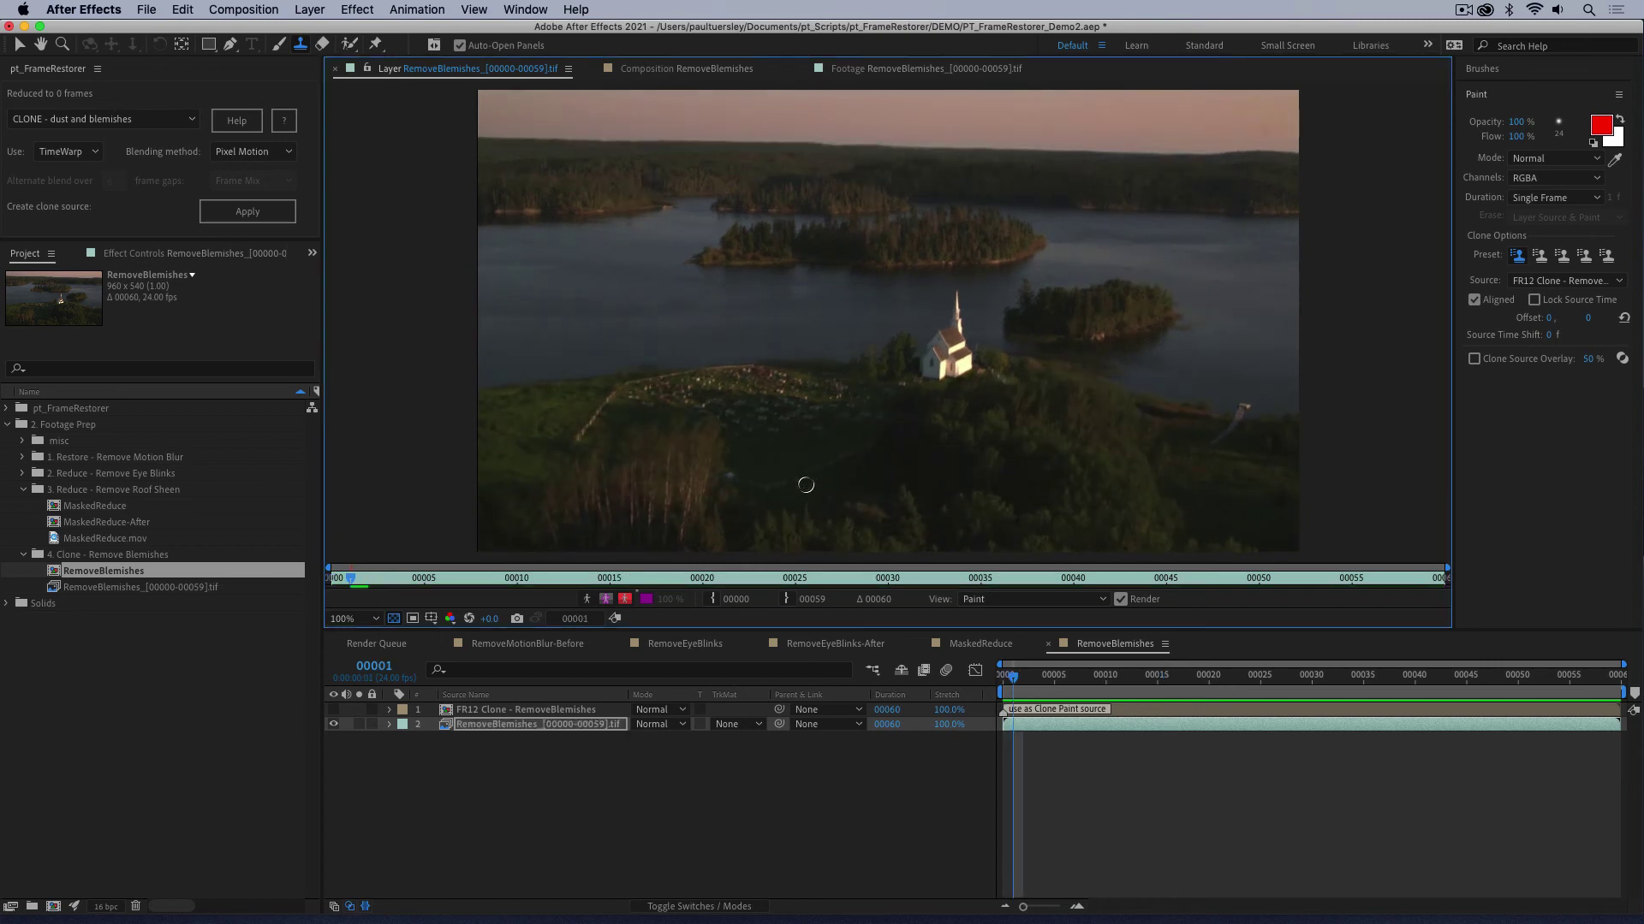
Step: Advance to frame 10 and clone out the white blemish in the dark trees below the graveyard
{"action": "key", "text": "Page_Down"}
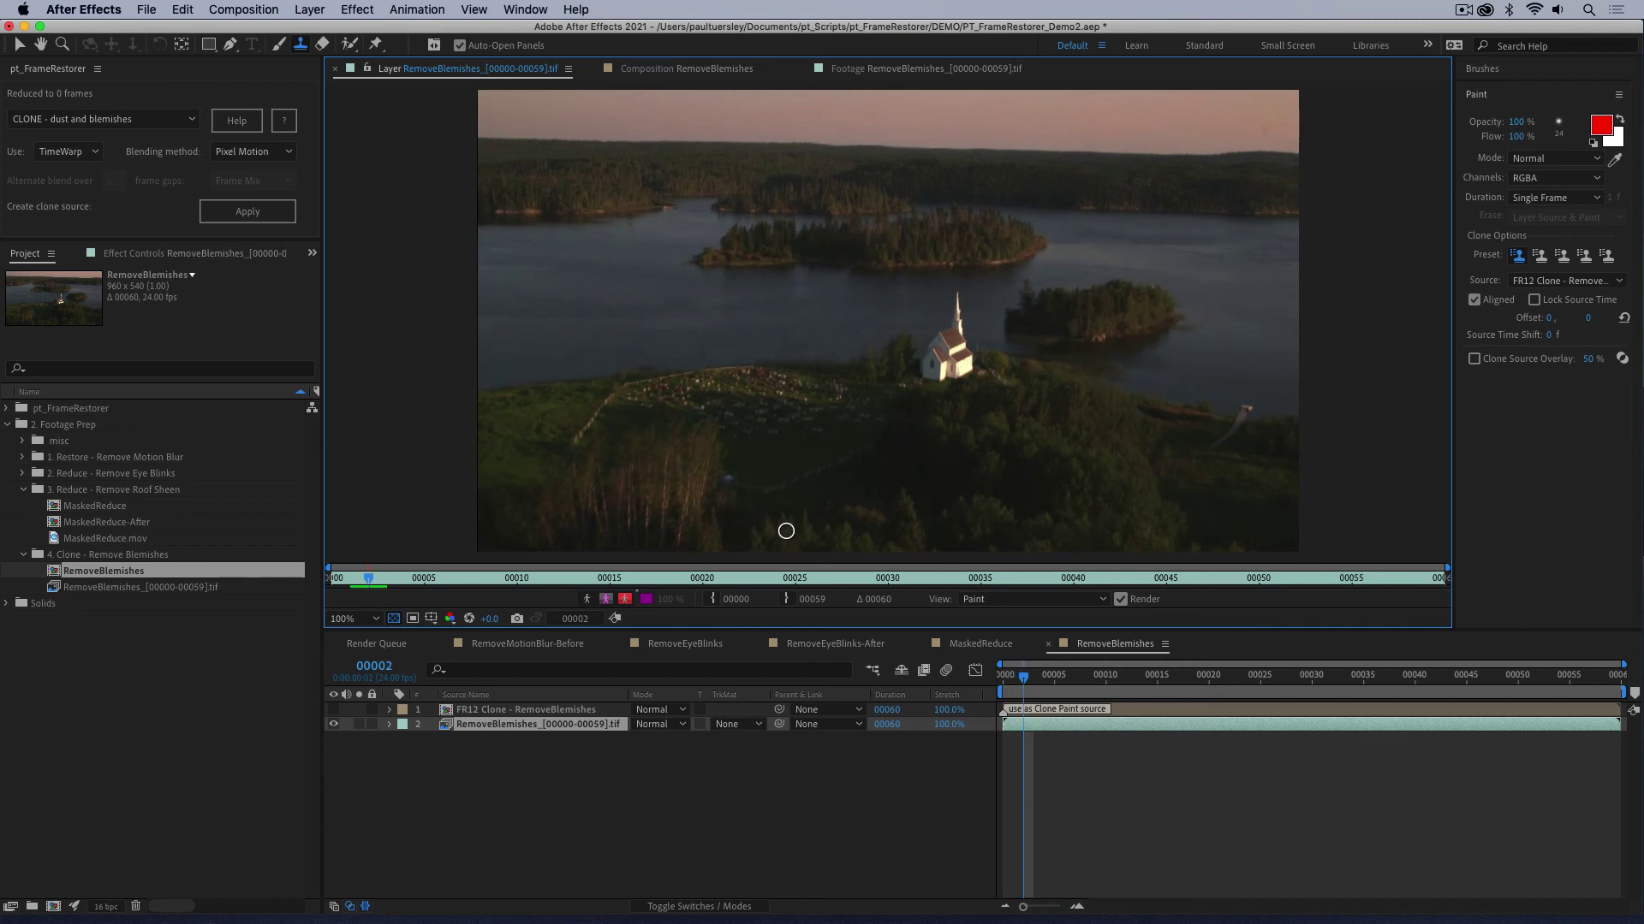
{"action": "key", "text": "Page_Down"}
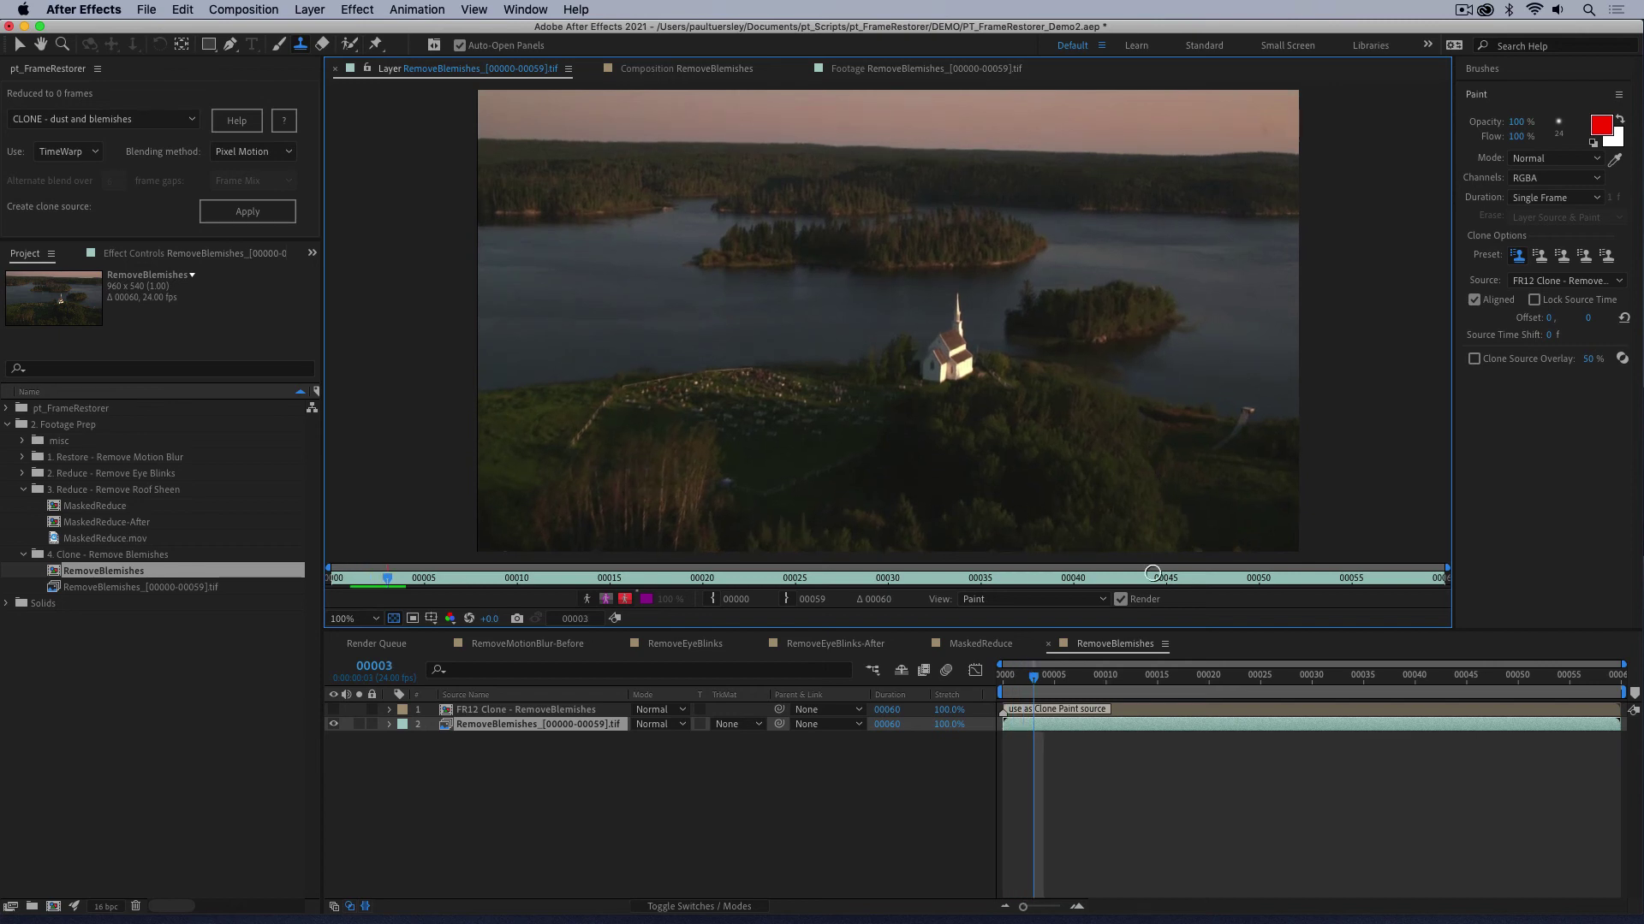
{"action": "key", "text": "Page_Down"}
{"action": "key", "text": "Page_Down"}
{"action": "key", "text": "Page_Down"}
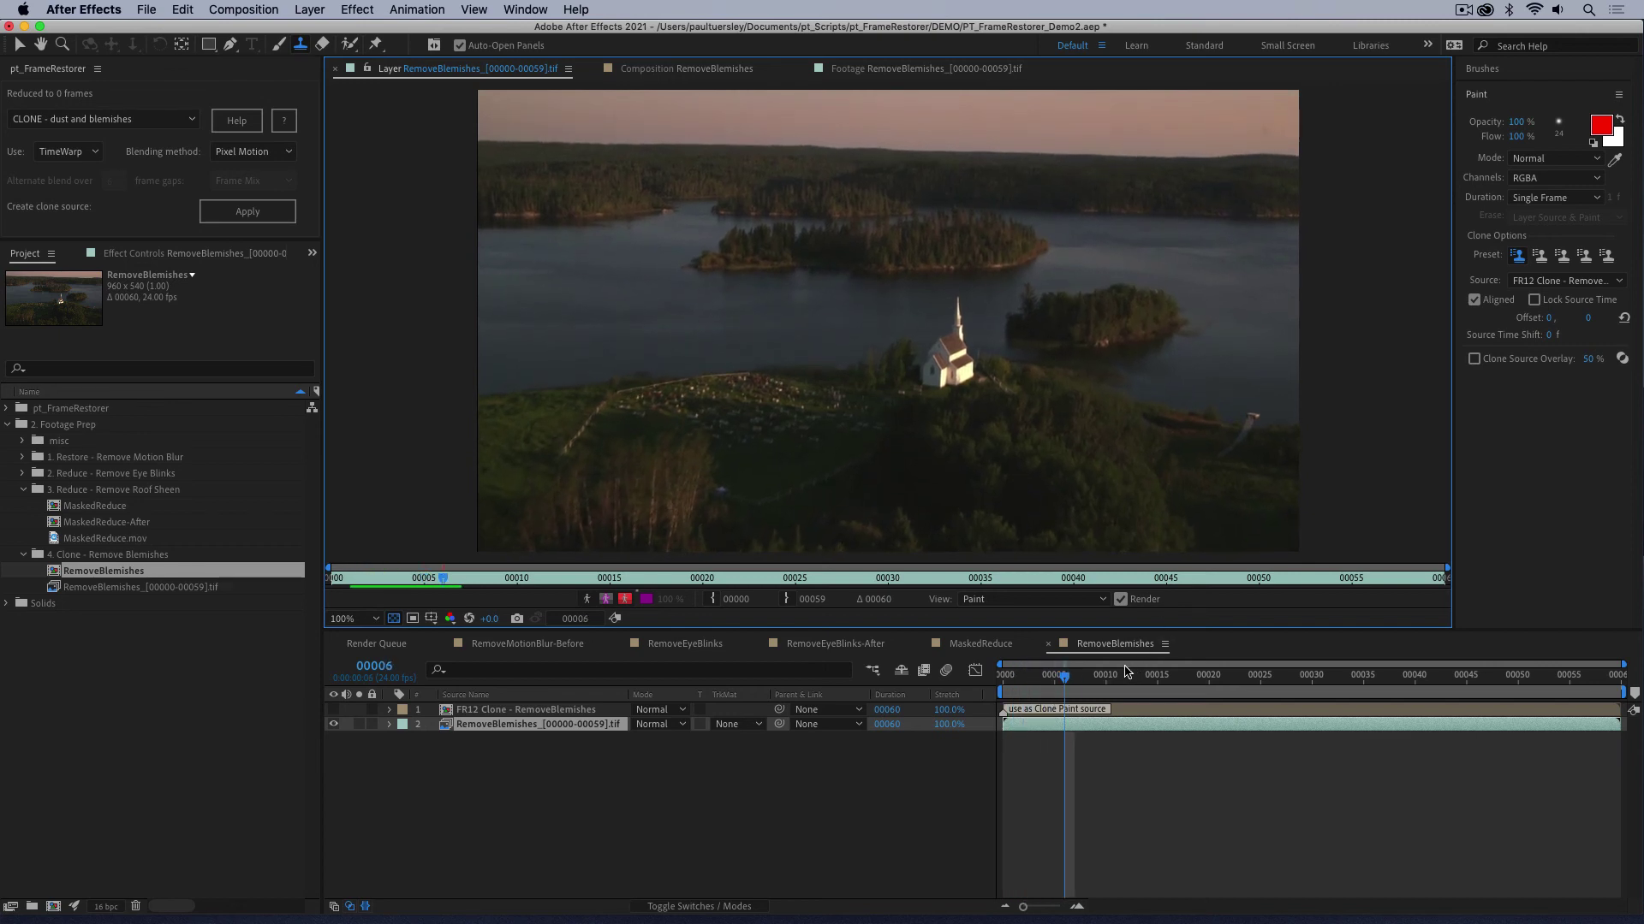
{"action": "key", "text": "Page_Down"}
{"action": "key", "text": "Page_Down"}
{"action": "key", "text": "Page_Down"}
{"action": "key", "text": "Page_Down"}
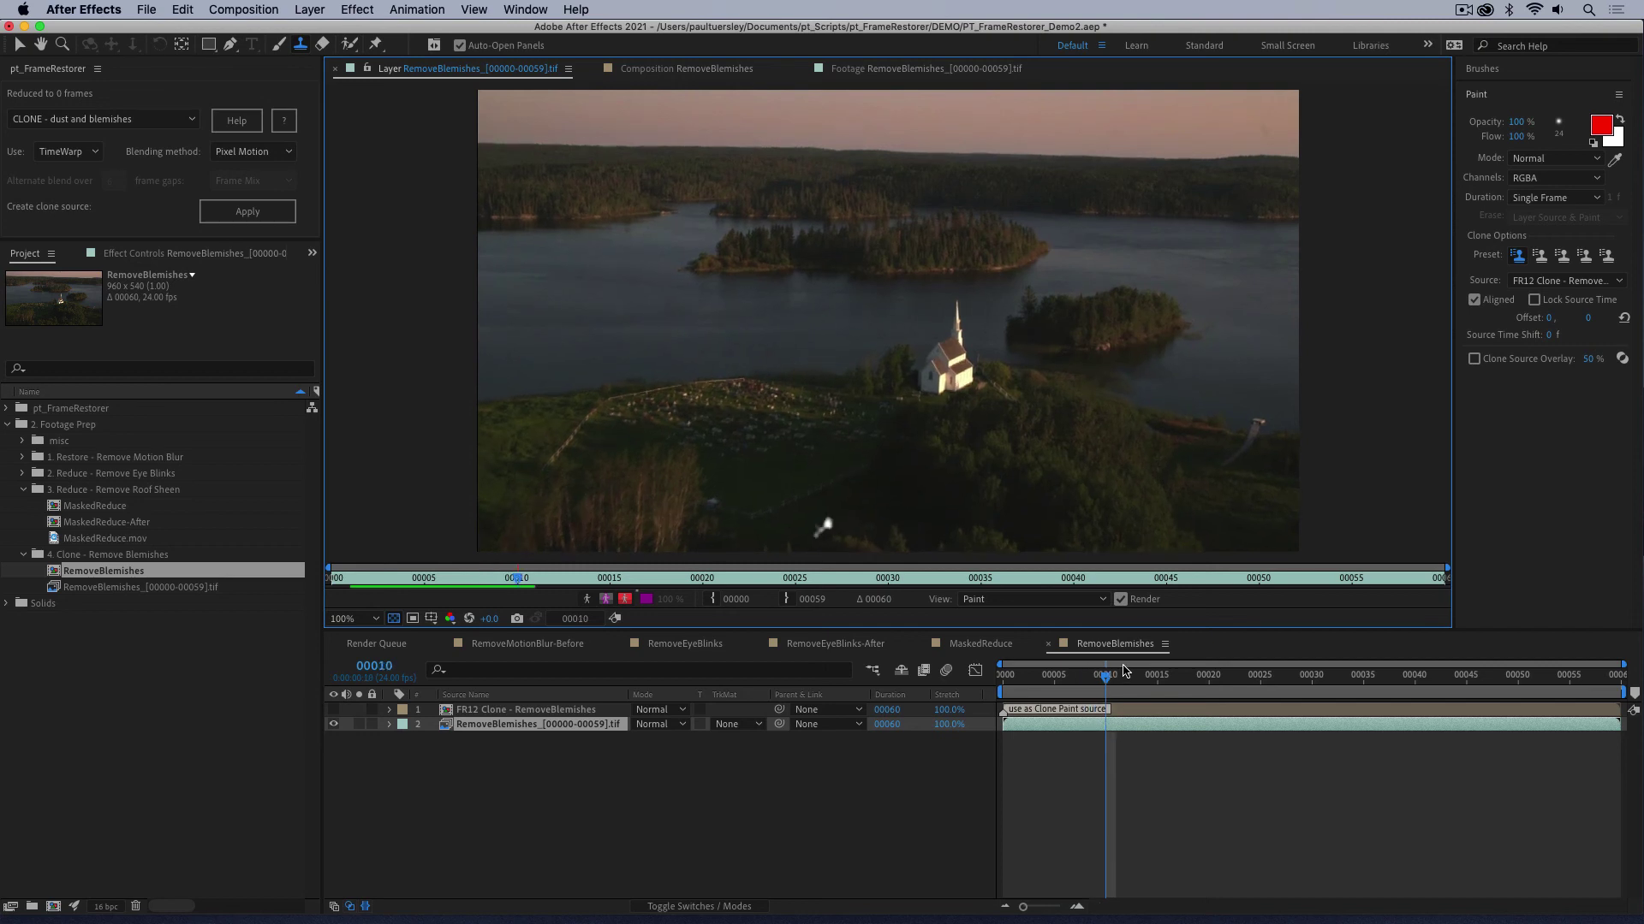
{"action": "left_click_drag", "start_coordinate": [809, 525], "coordinate": [829, 523]}
Step: Clone out the white blemish over the shoreline trees east of the church on frame 11
{"action": "key", "text": "Page_Down"}
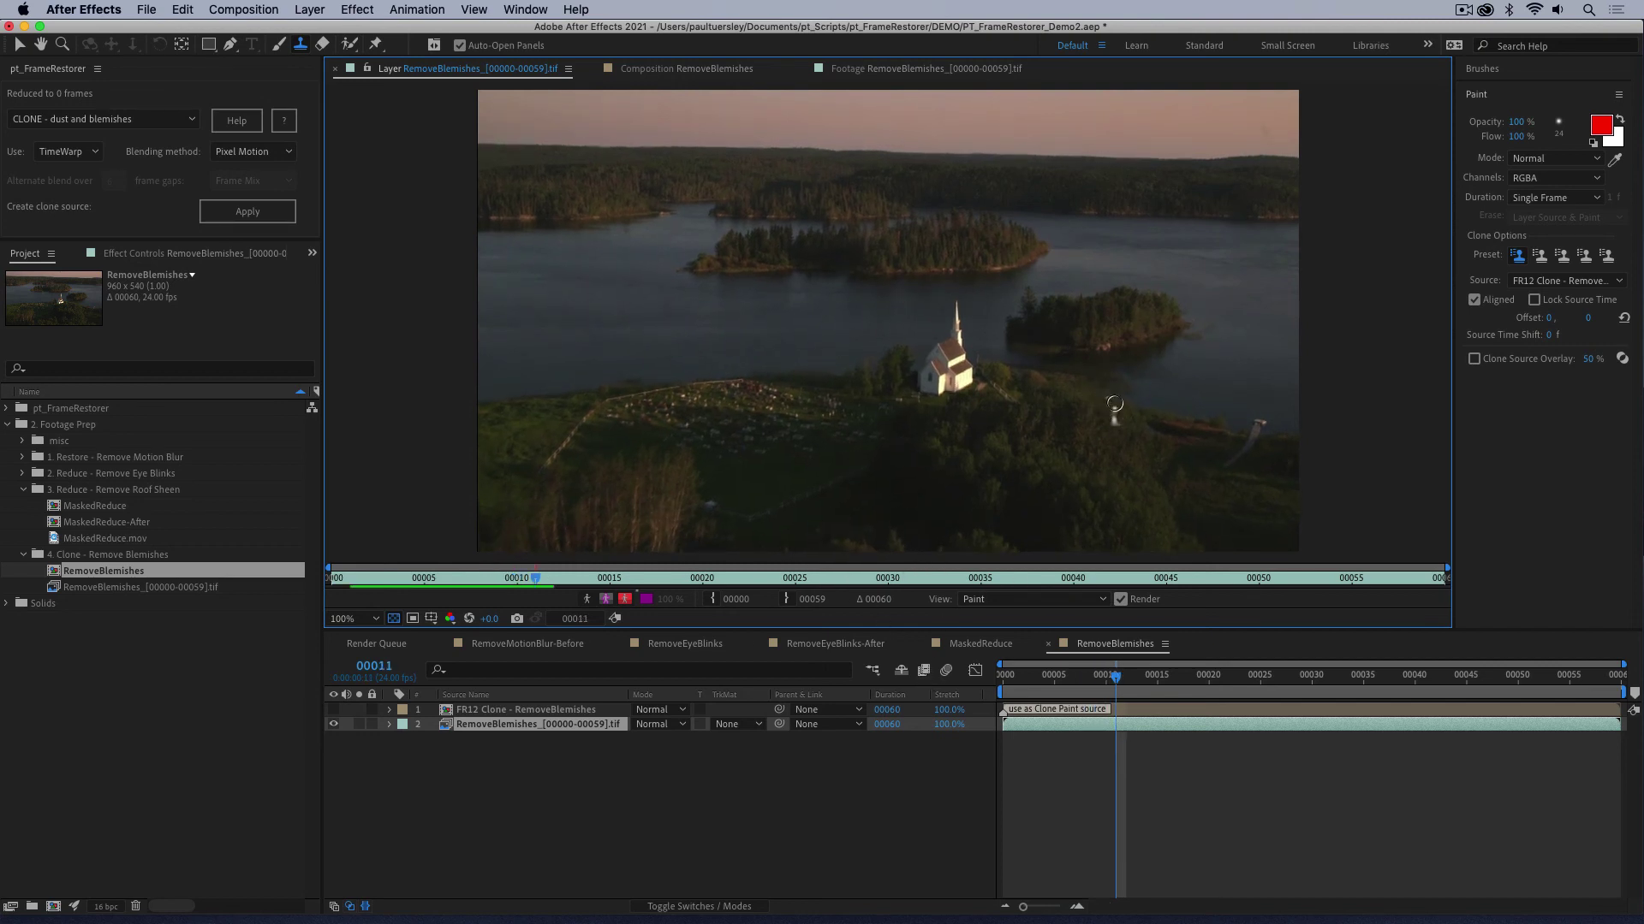
{"action": "left_click_drag", "start_coordinate": [1114, 403], "coordinate": [1116, 403]}
{"action": "key", "text": "Page_Down"}
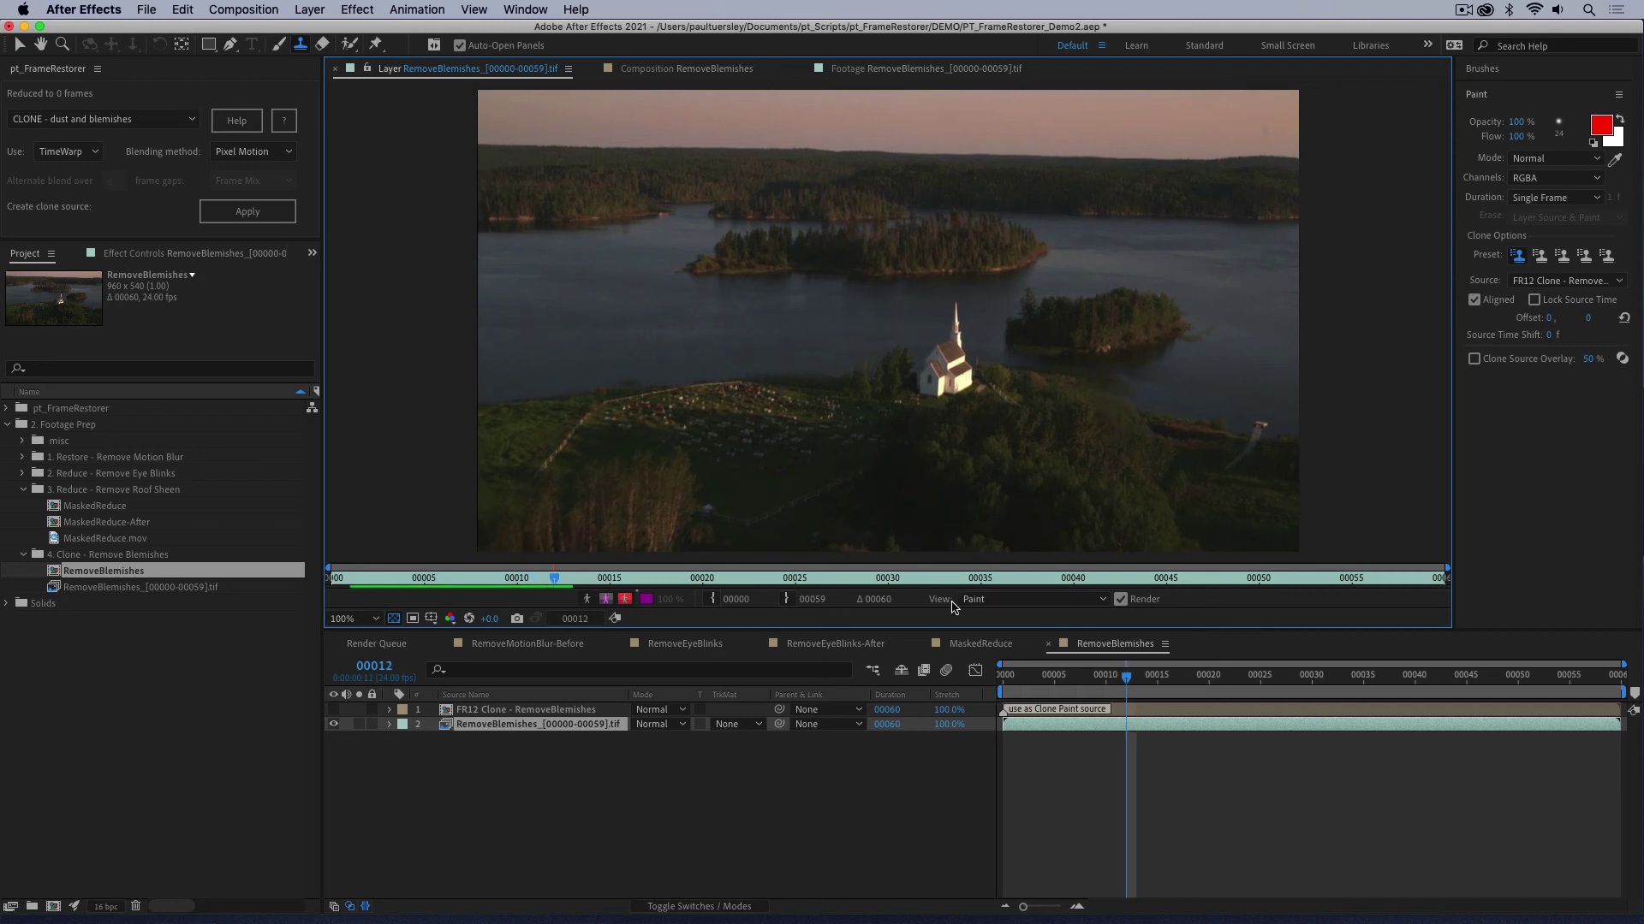
Step: Step through frames 13 to 20 one at a time, examining the sky, water and trees for blemishes
{"action": "key", "text": "Page_Down"}
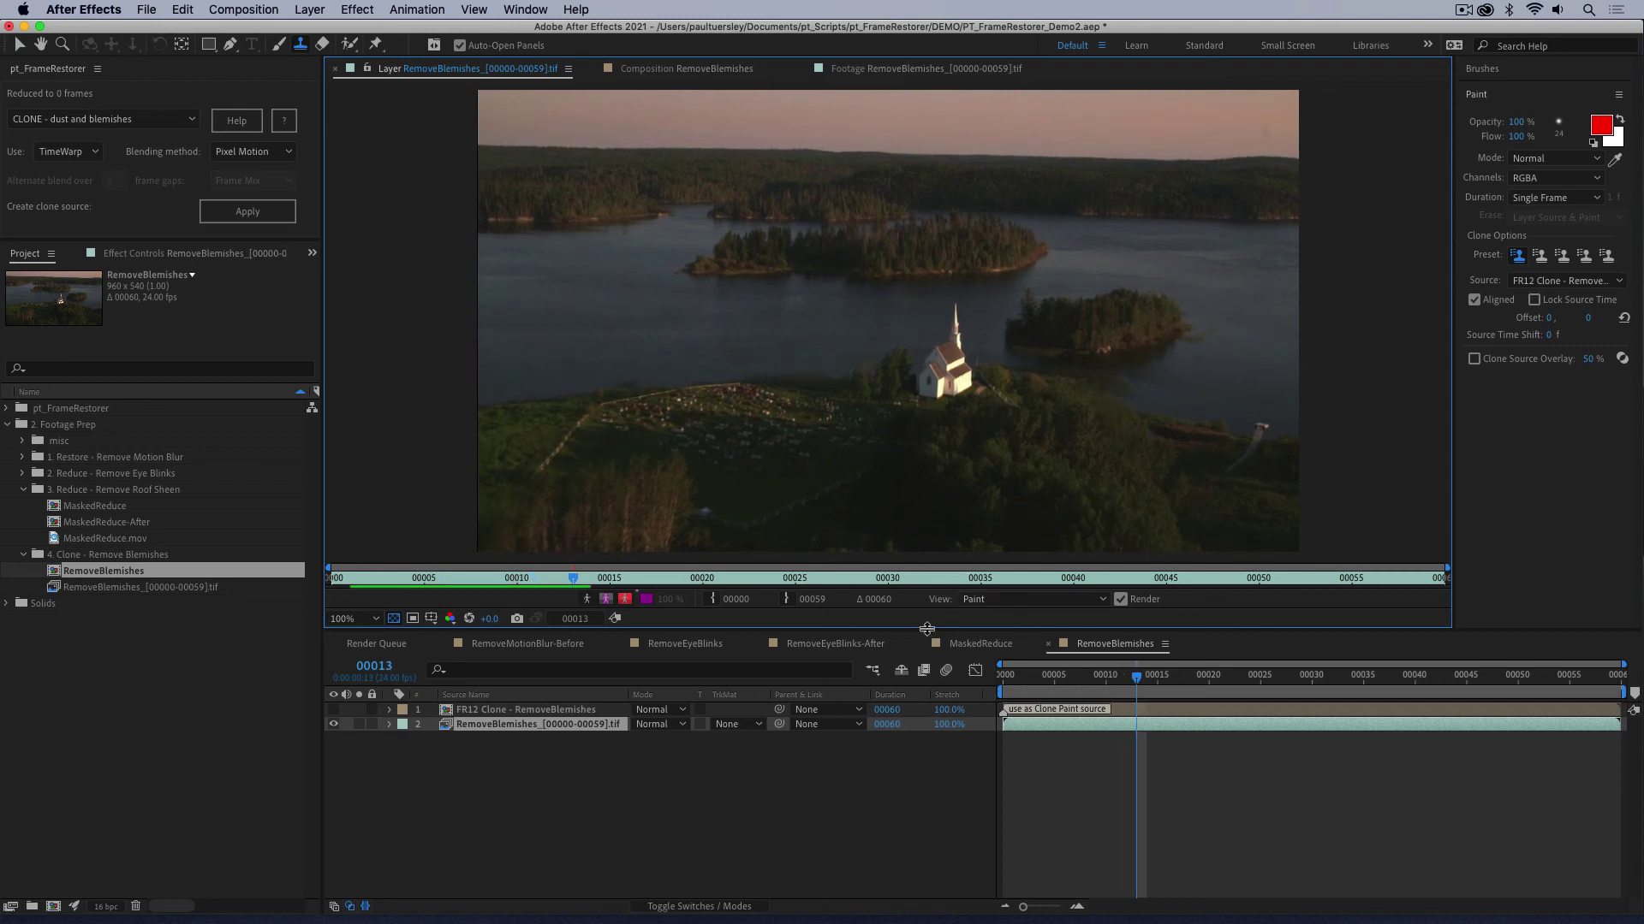
{"action": "key", "text": "Page_Down"}
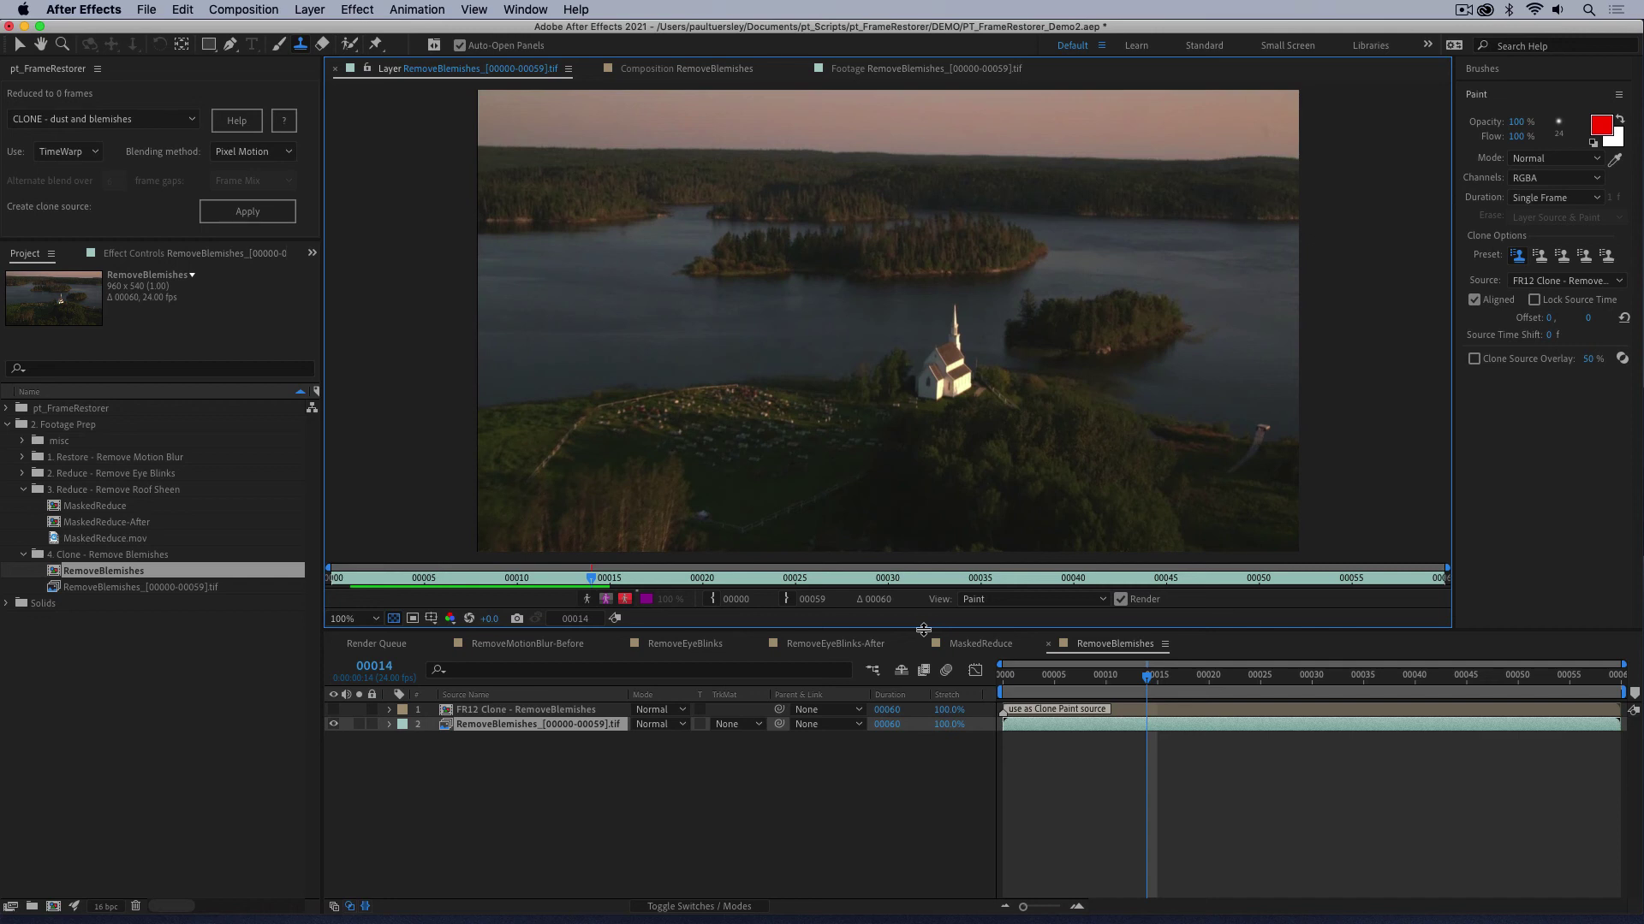
{"action": "key", "text": "Page_Down"}
{"action": "key", "text": "Page_Down"}
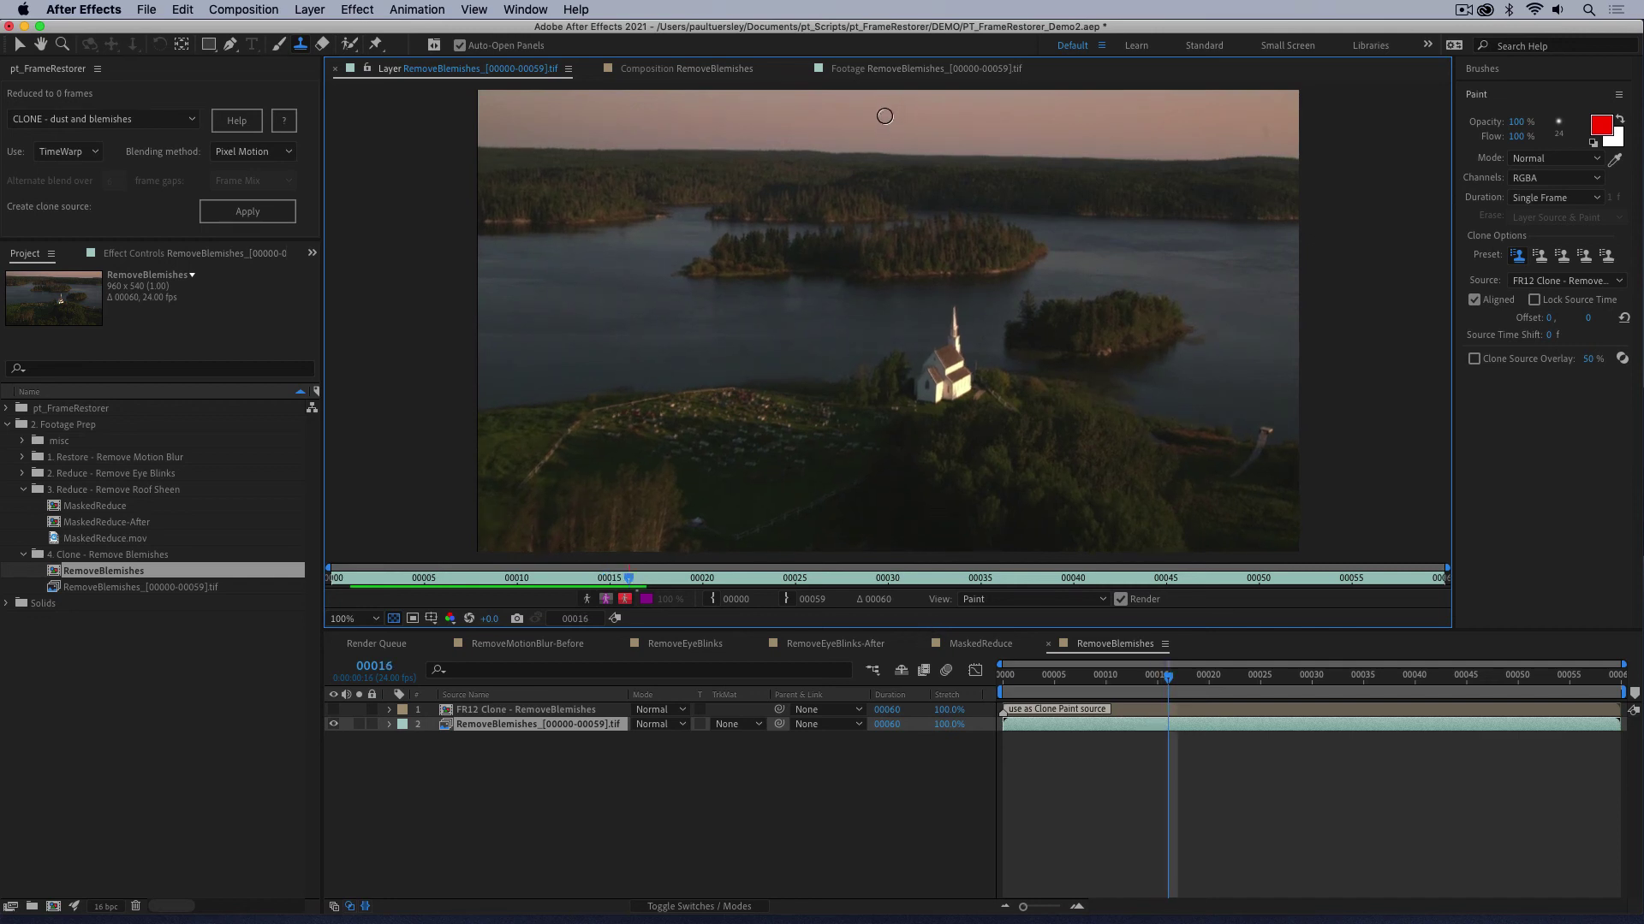
{"action": "key", "text": "Page_Down"}
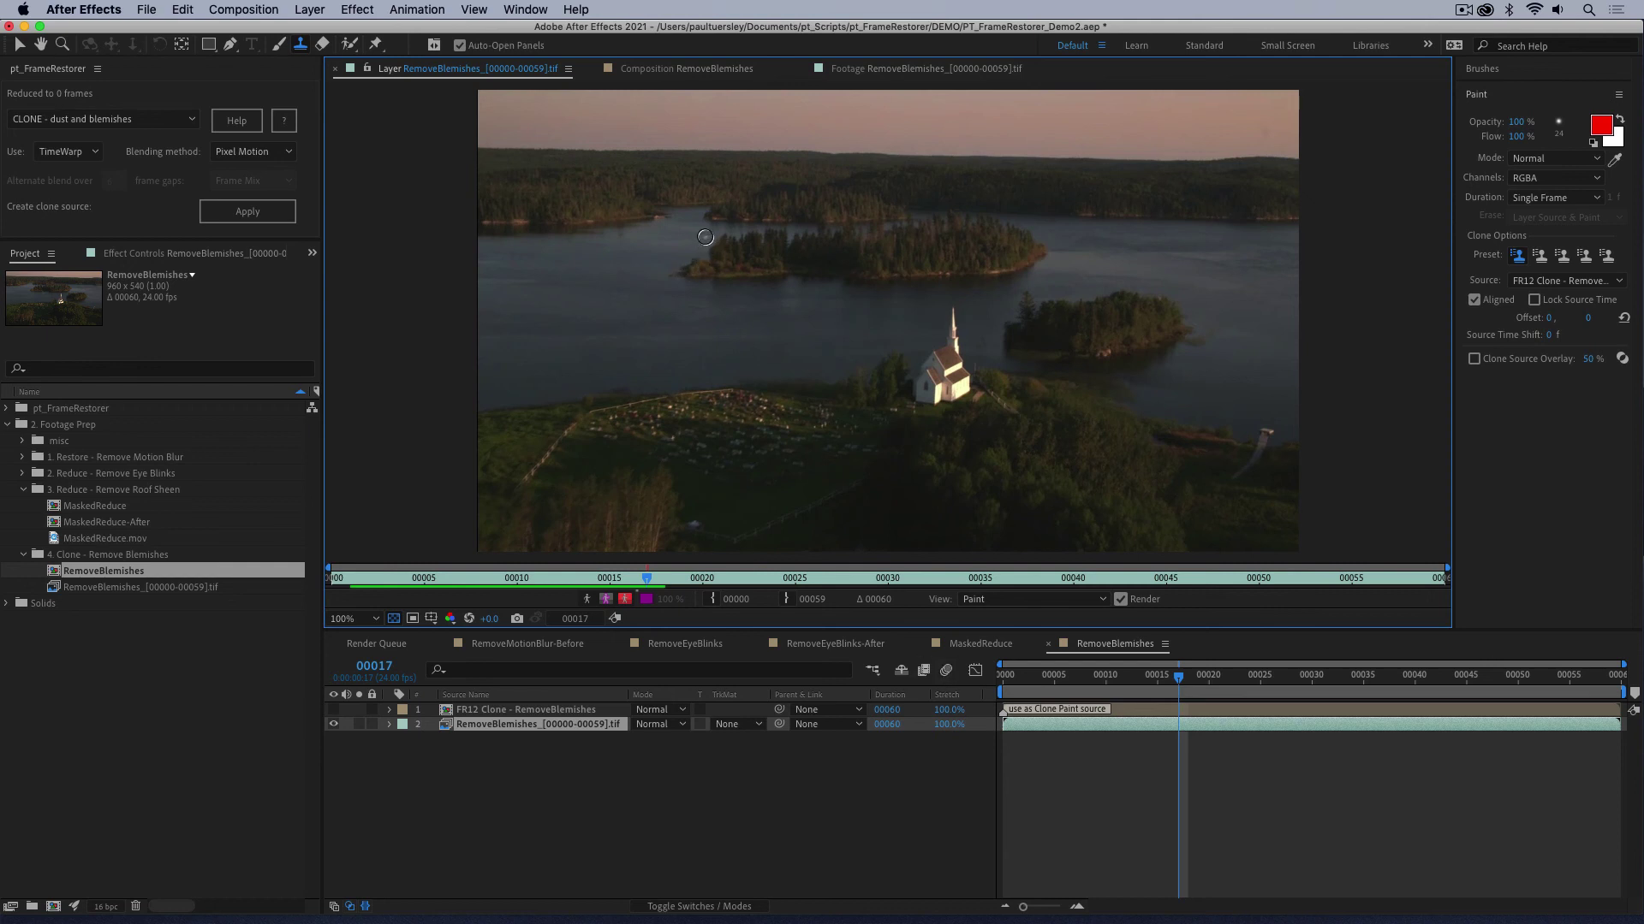
{"action": "key", "text": "Page_Down"}
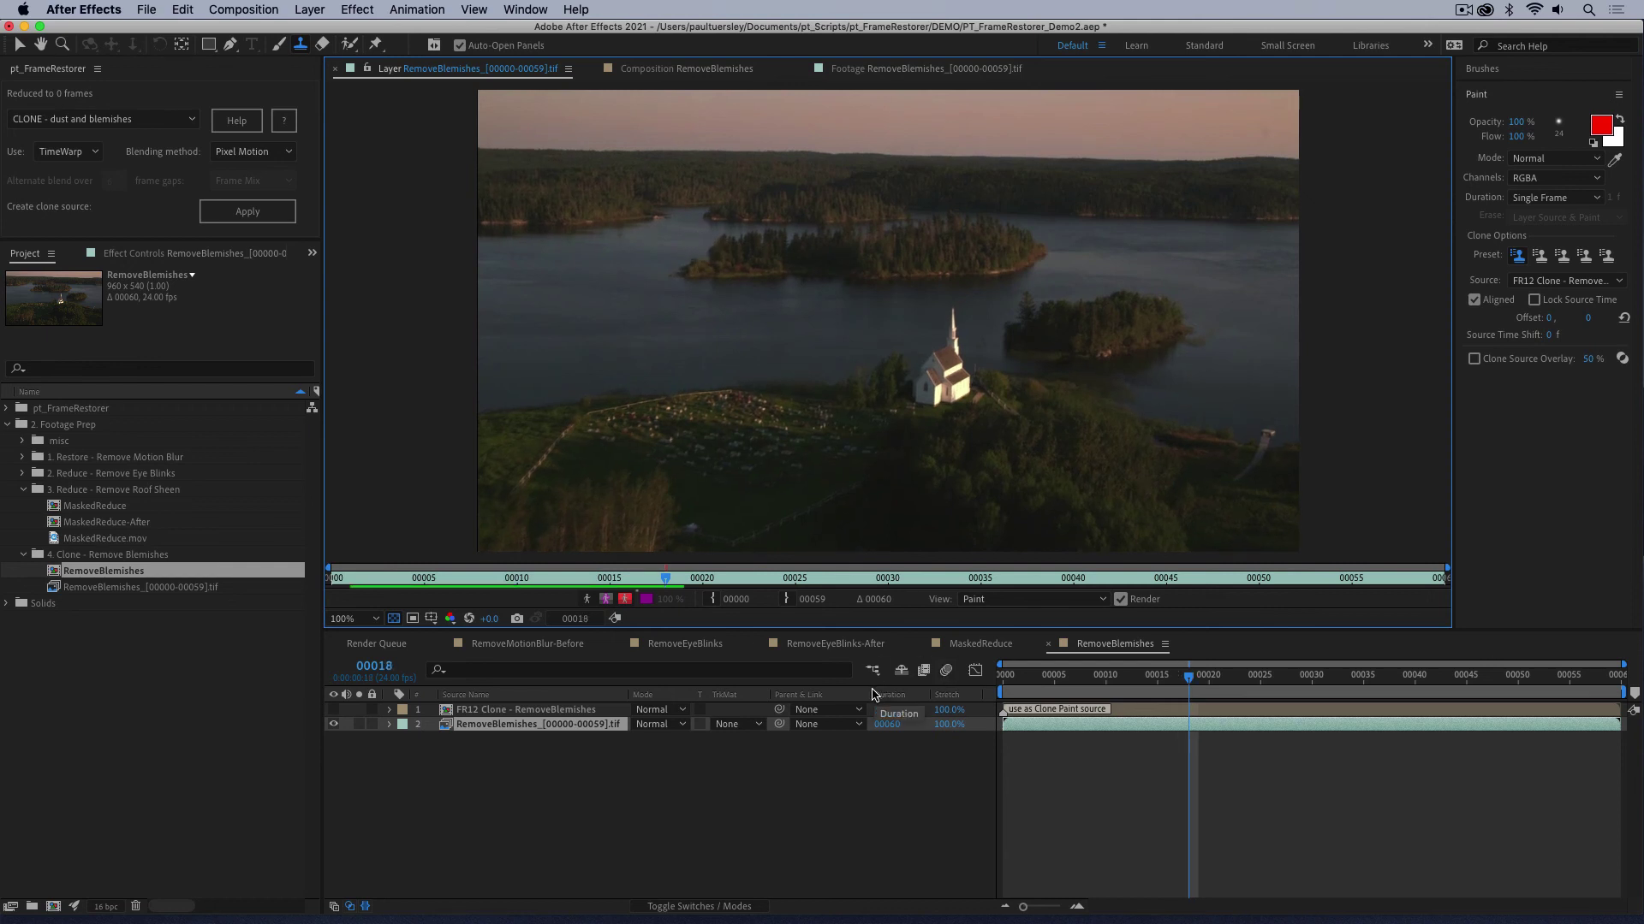
{"action": "key", "text": "Page_Down"}
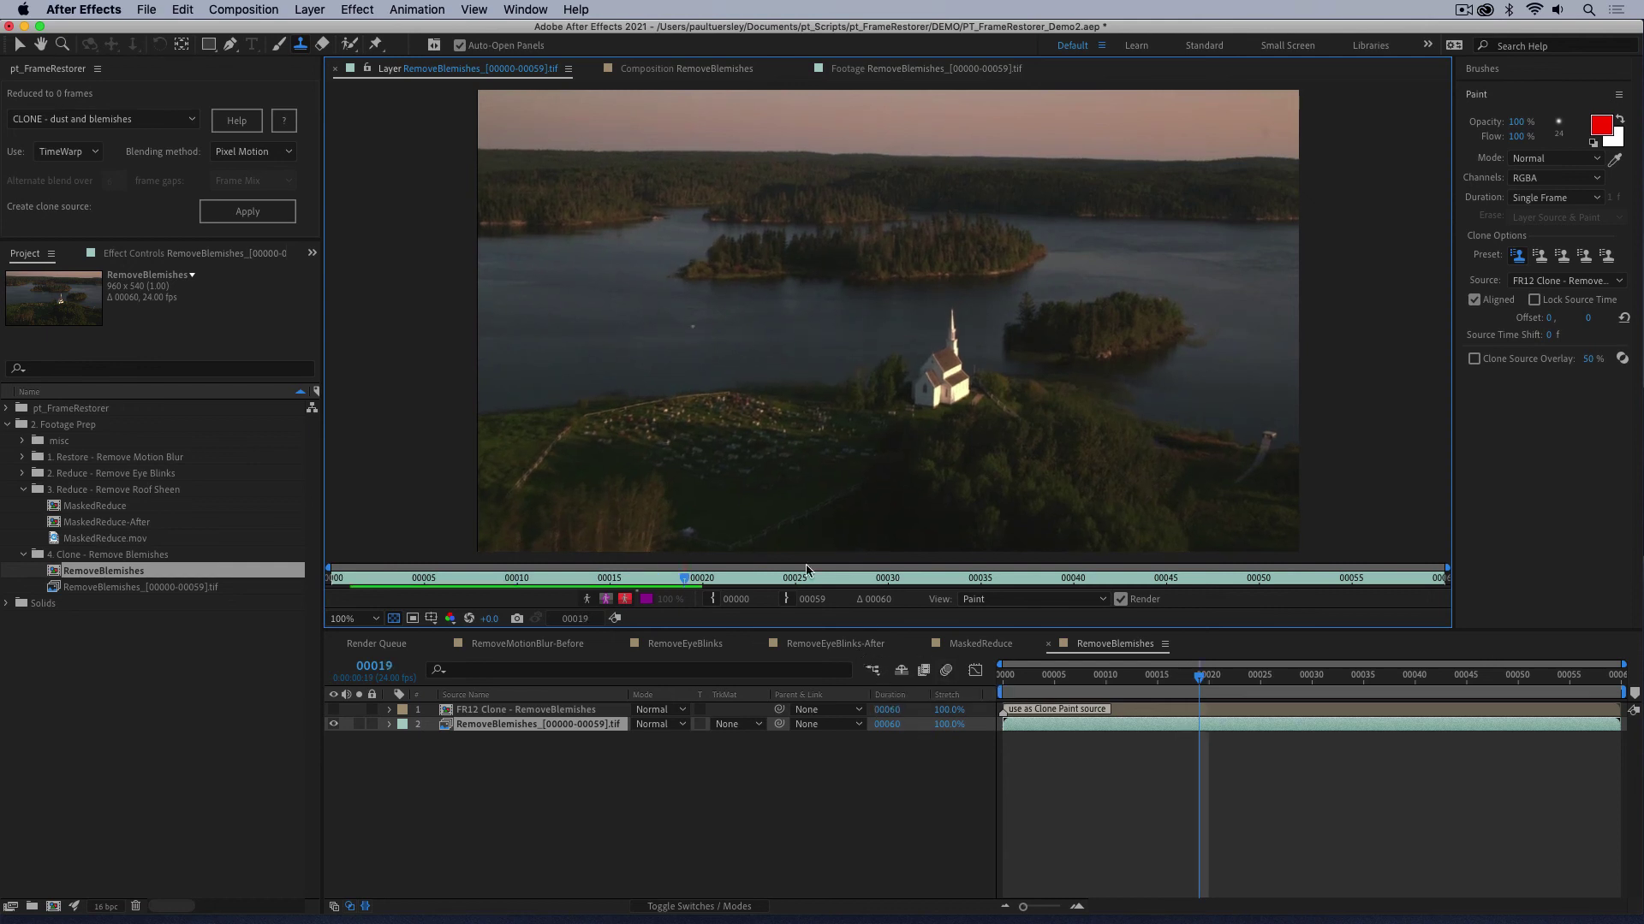
{"action": "key", "text": "Page_Down"}
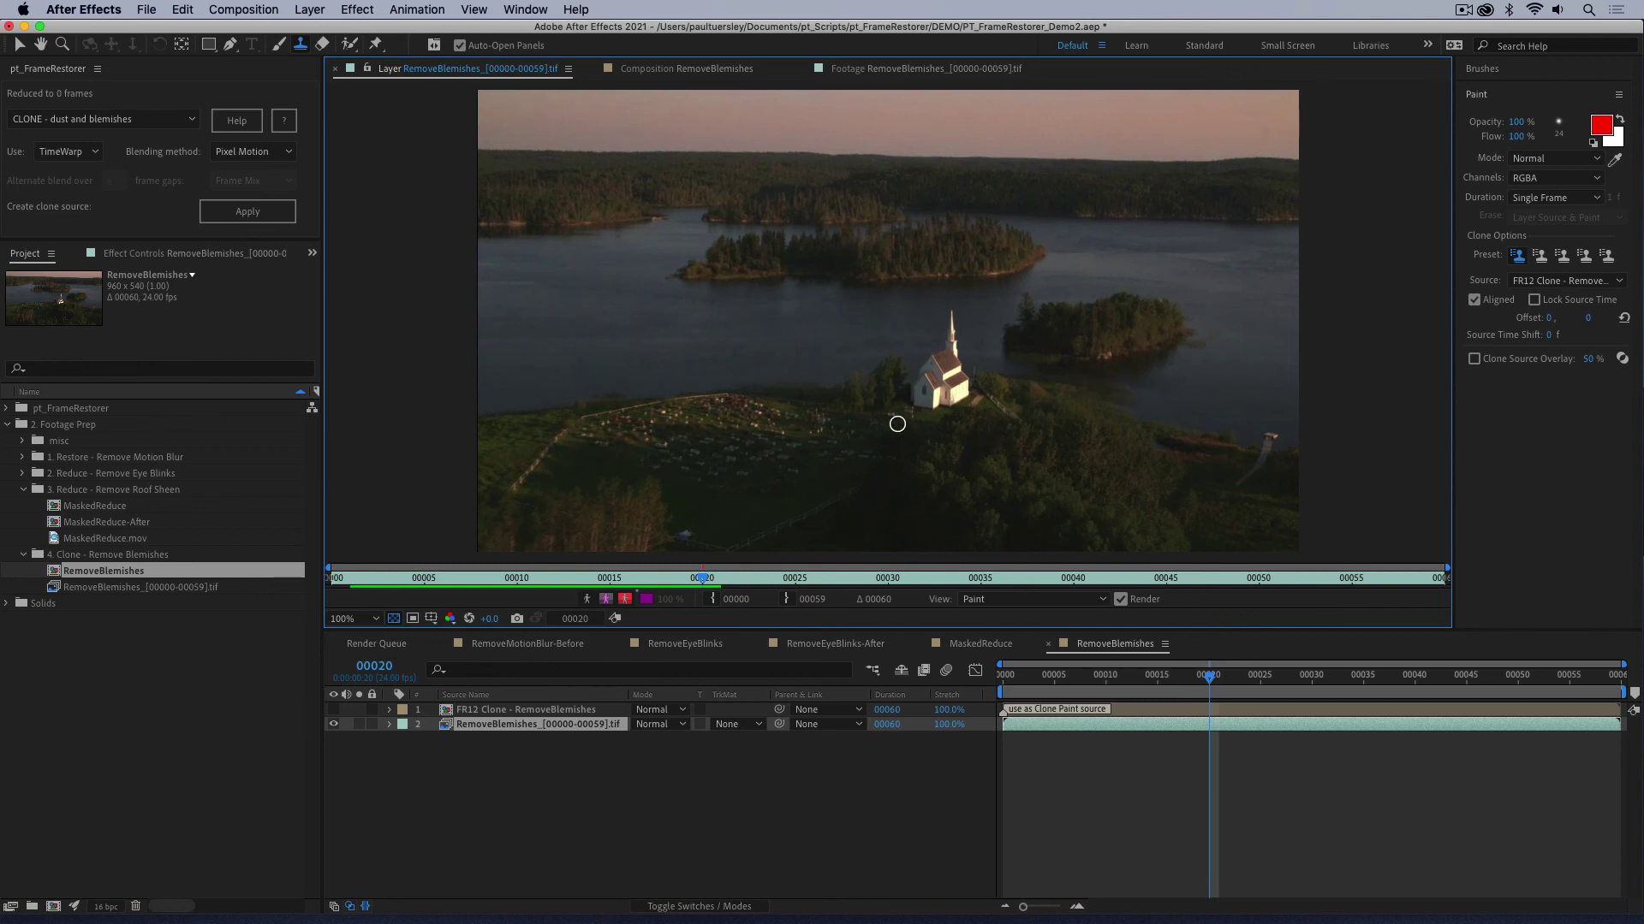
Step: Advance to frame 27 and clone out the large white blemish in the dark ground below the graveyard
{"action": "key", "text": "Page_Down"}
{"action": "key", "text": "Page_Down"}
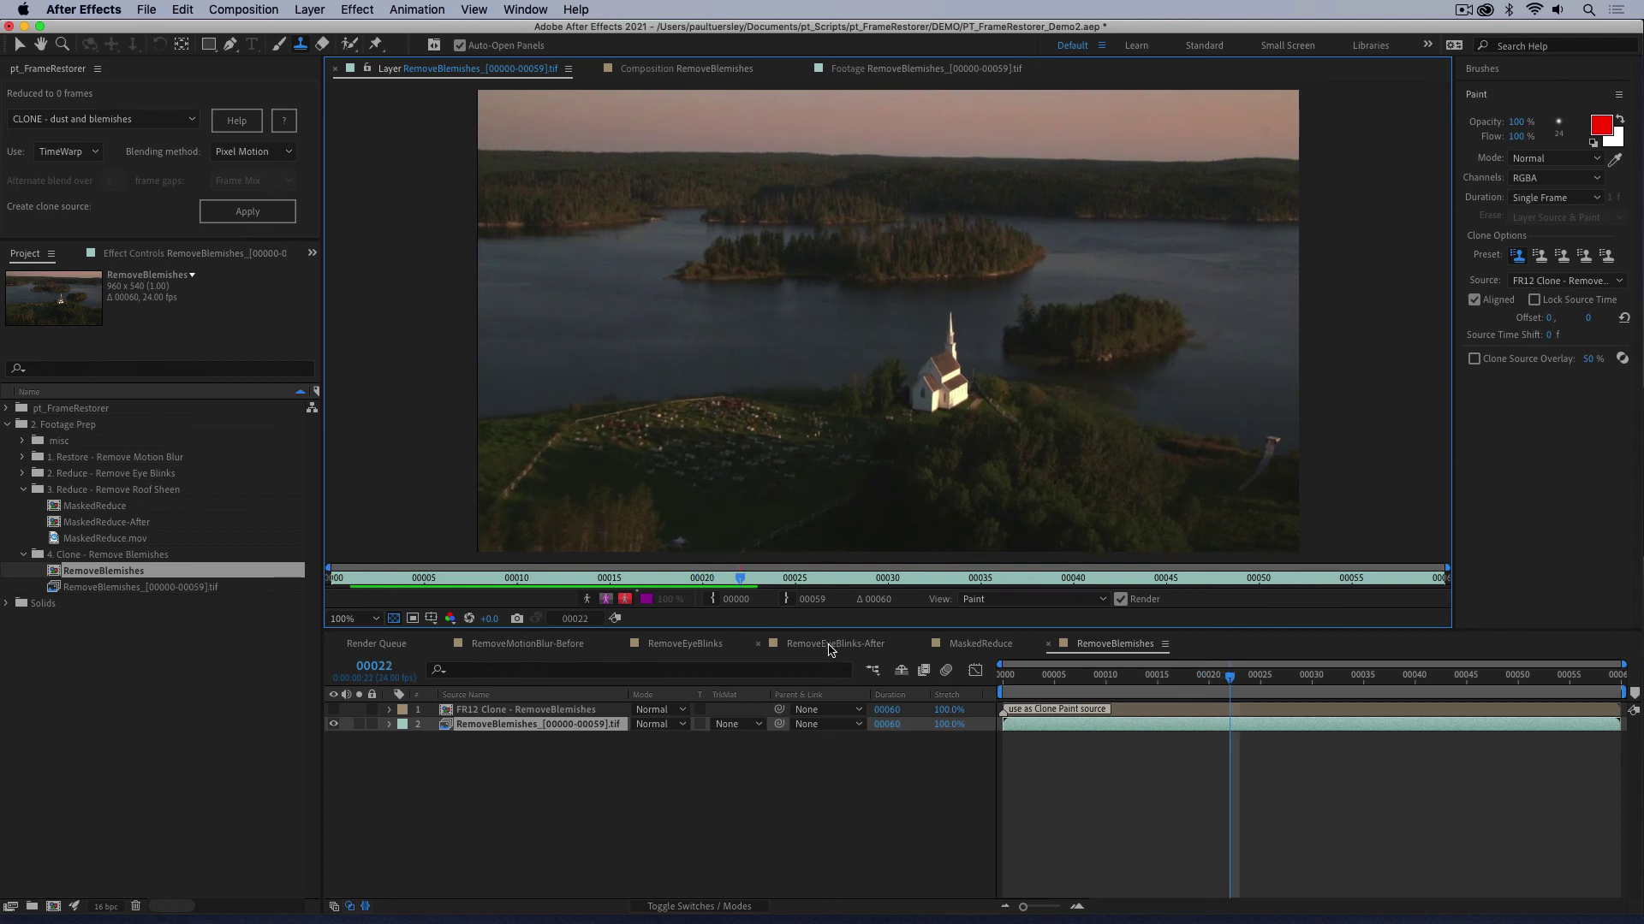
{"action": "key", "text": "Page_Down"}
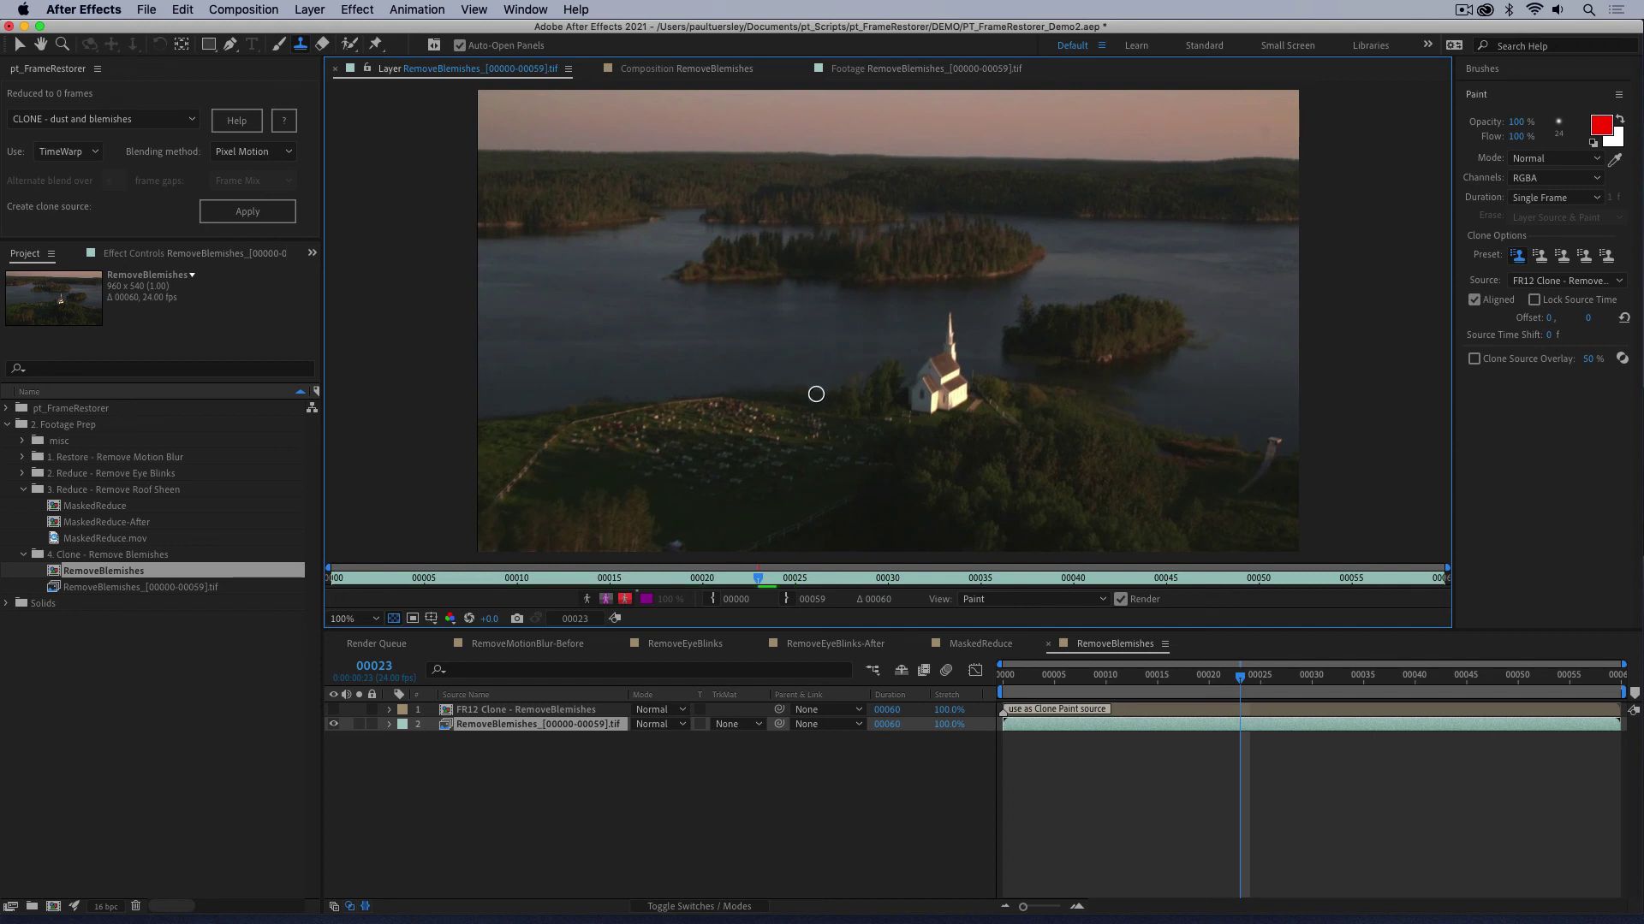
{"action": "key", "text": "Page_Down"}
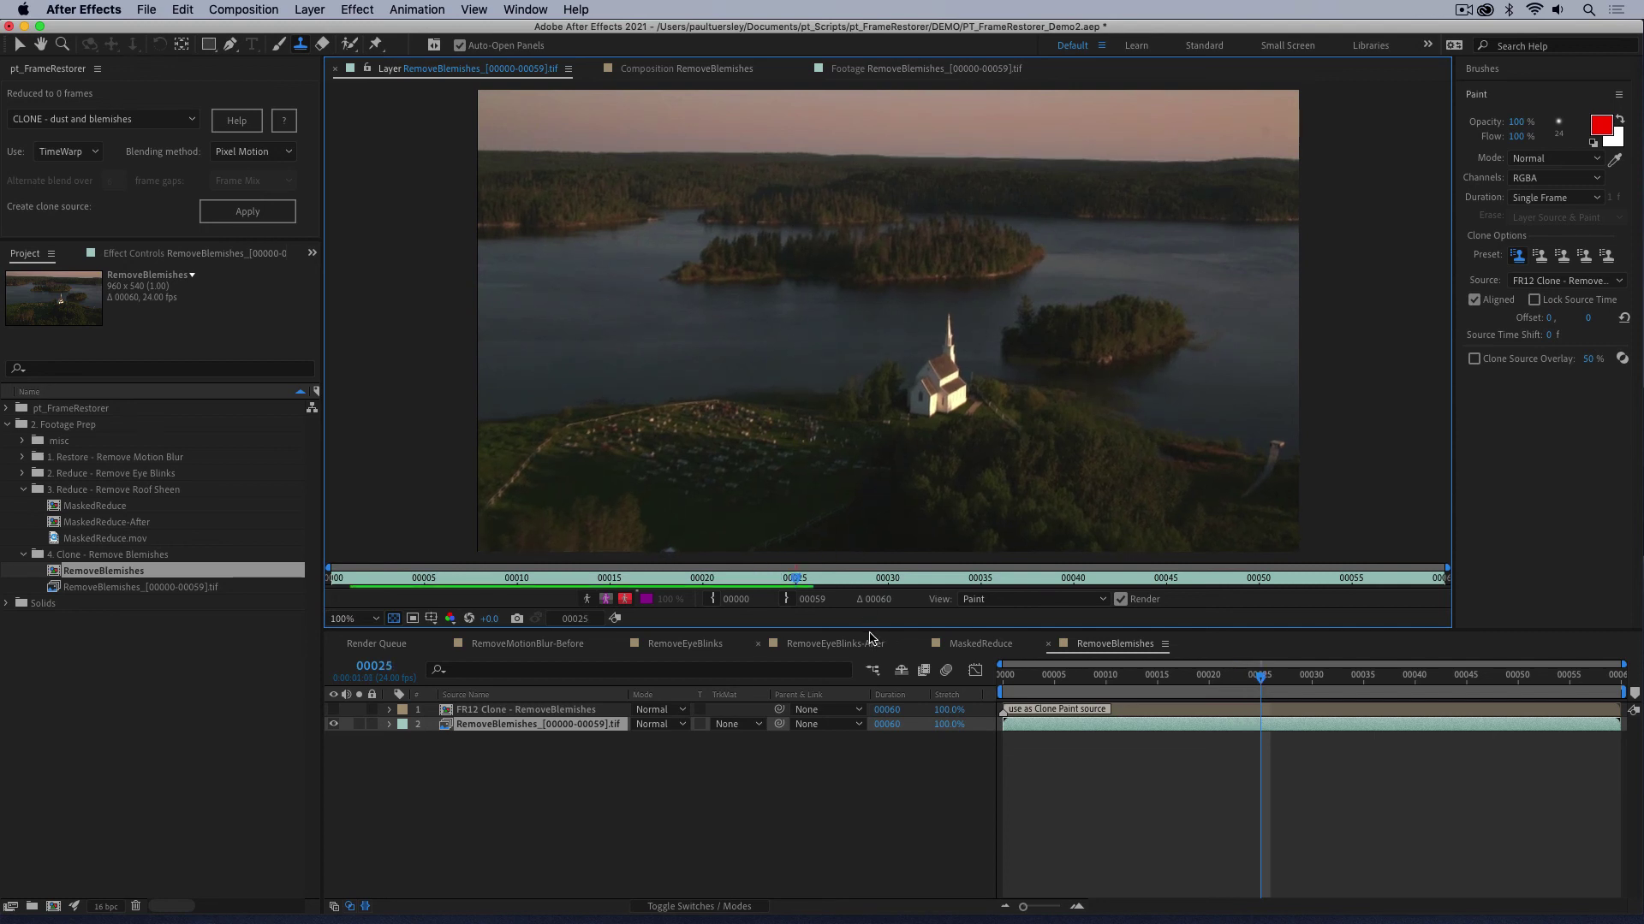
{"action": "key", "text": "Page_Down"}
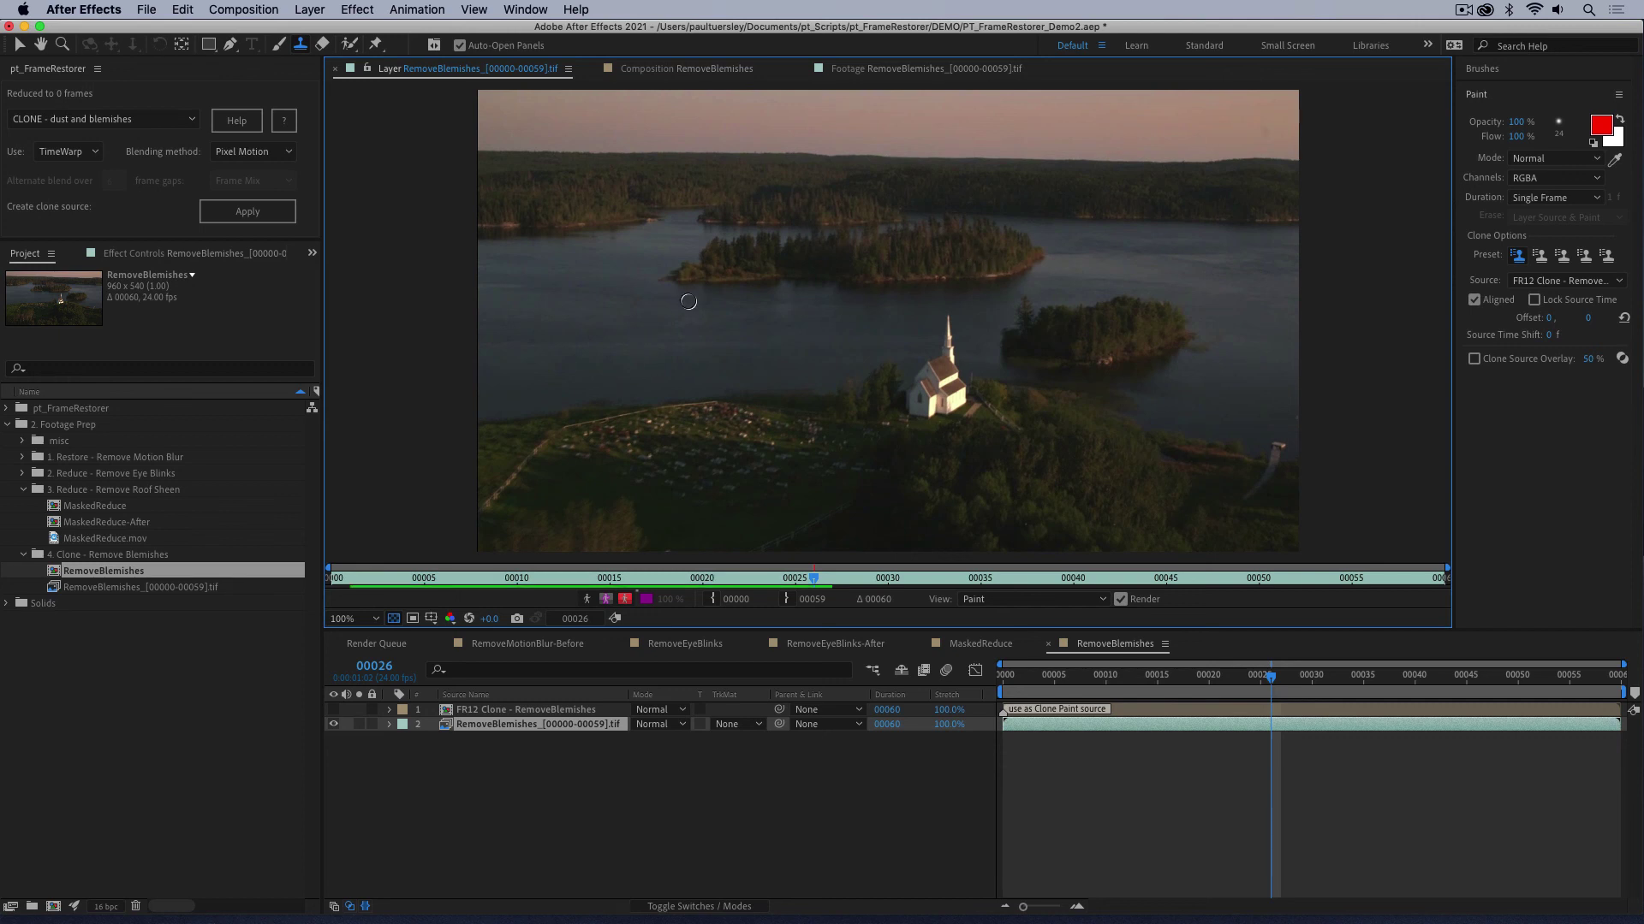
{"action": "key", "text": "Page_Down"}
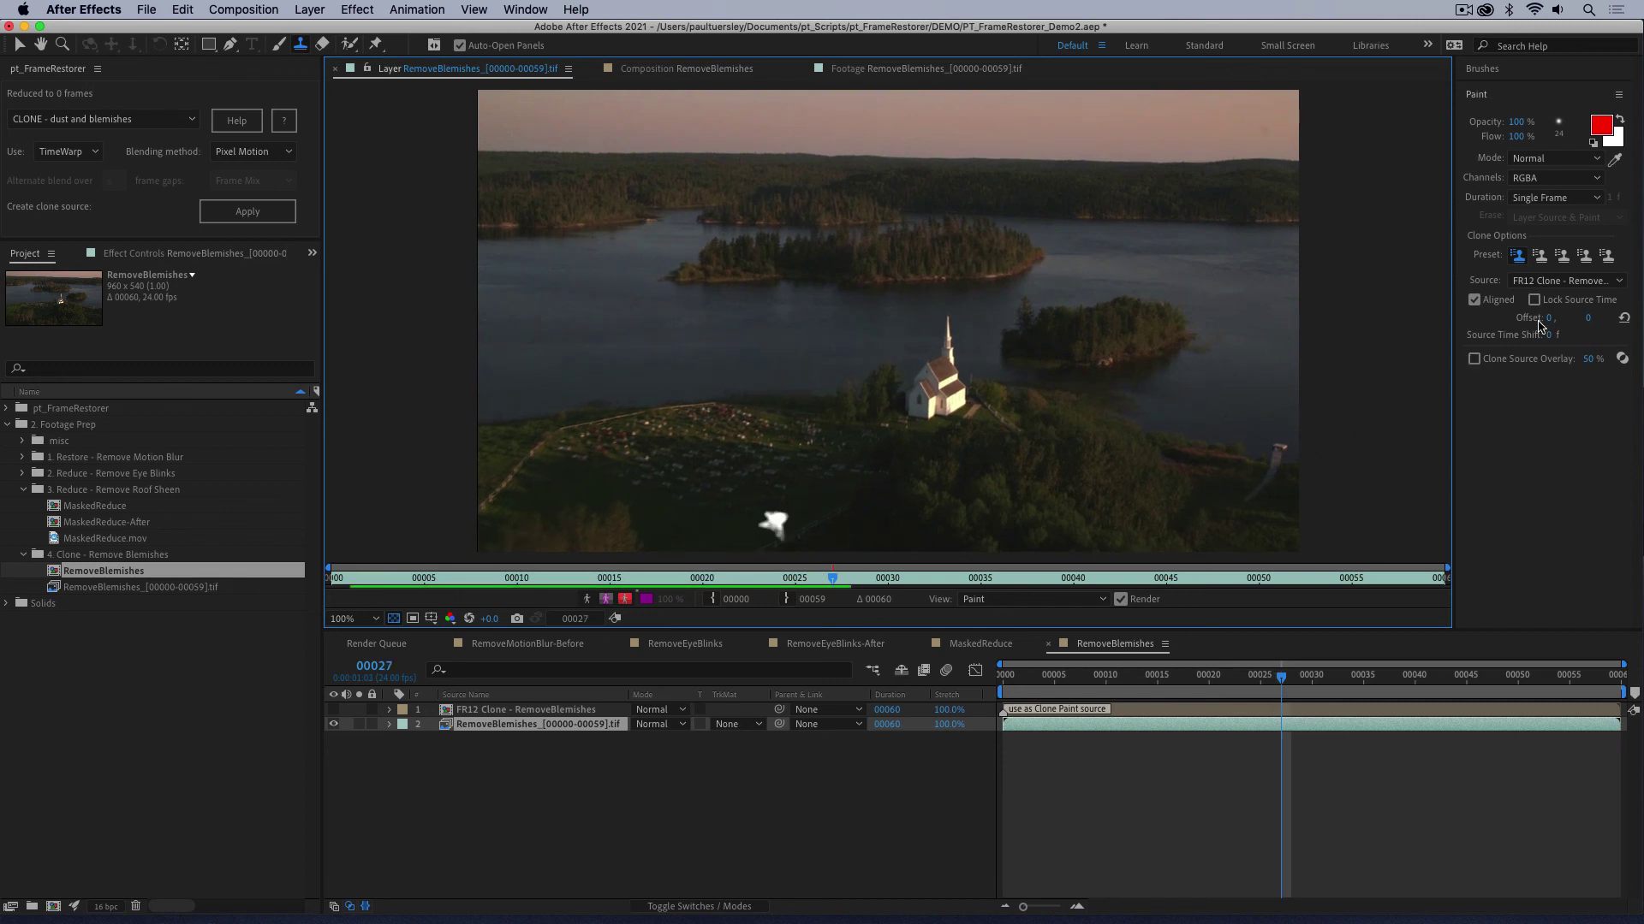
{"action": "left_click_drag", "start_coordinate": [775, 524], "coordinate": [778, 533]}
Step: Advance to frame 37 and clone out the white blemish in the trees below the church
{"action": "key", "text": "Page_Down"}
{"action": "key", "text": "Page_Down"}
{"action": "key", "text": "Page_Down"}
{"action": "key", "text": "Page_Down"}
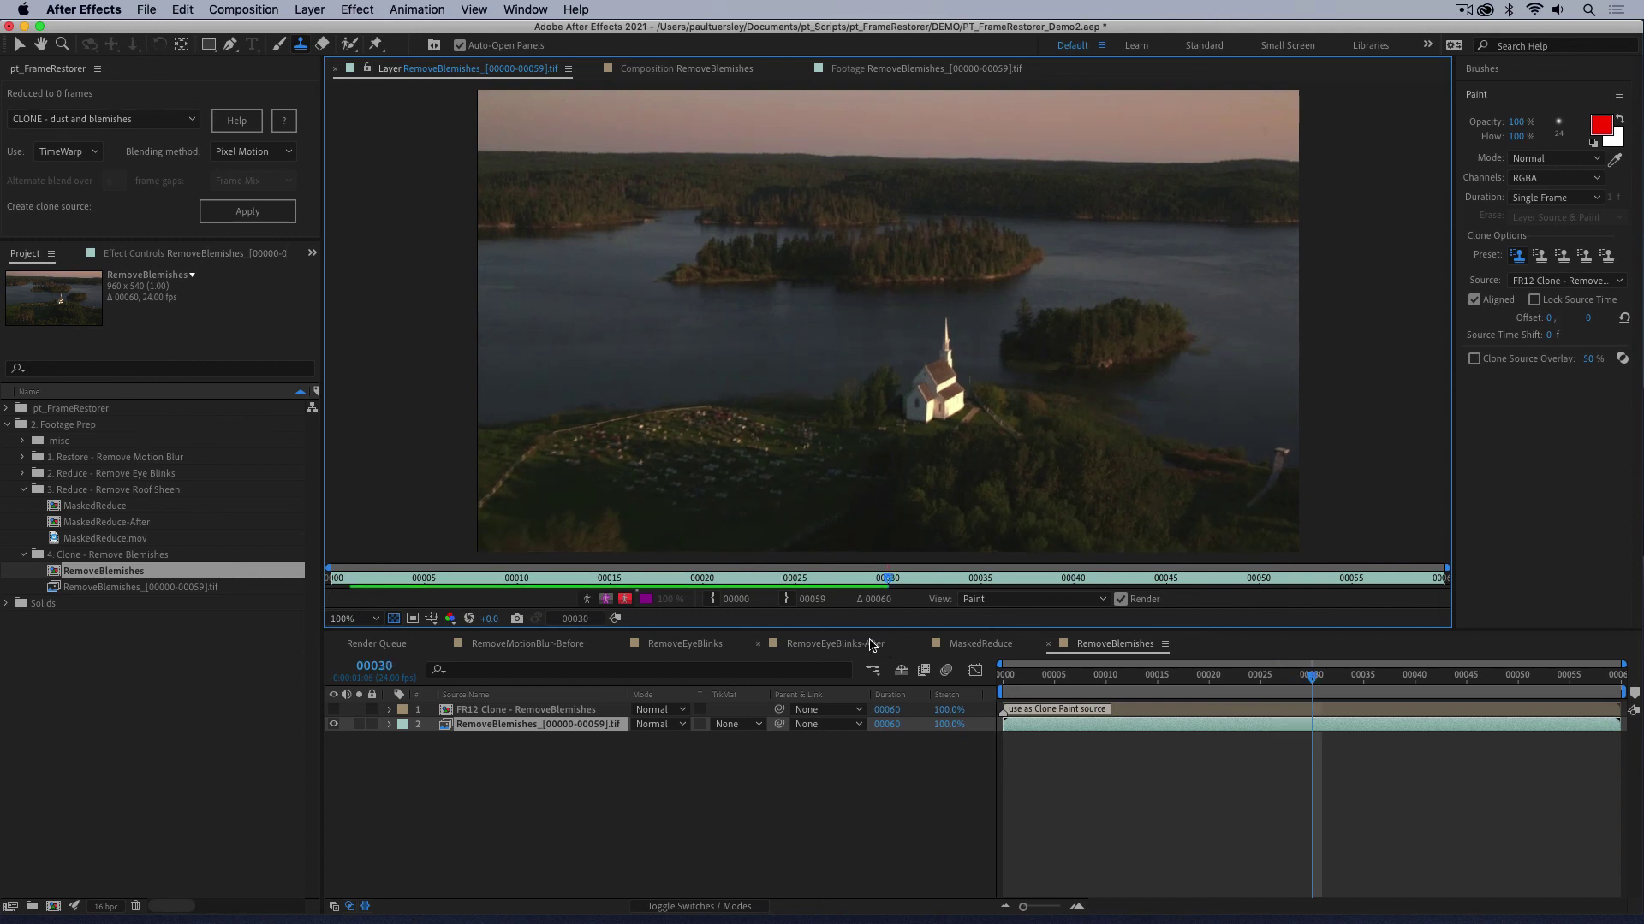
{"action": "key", "text": "Page_Down"}
{"action": "key", "text": "Page_Down"}
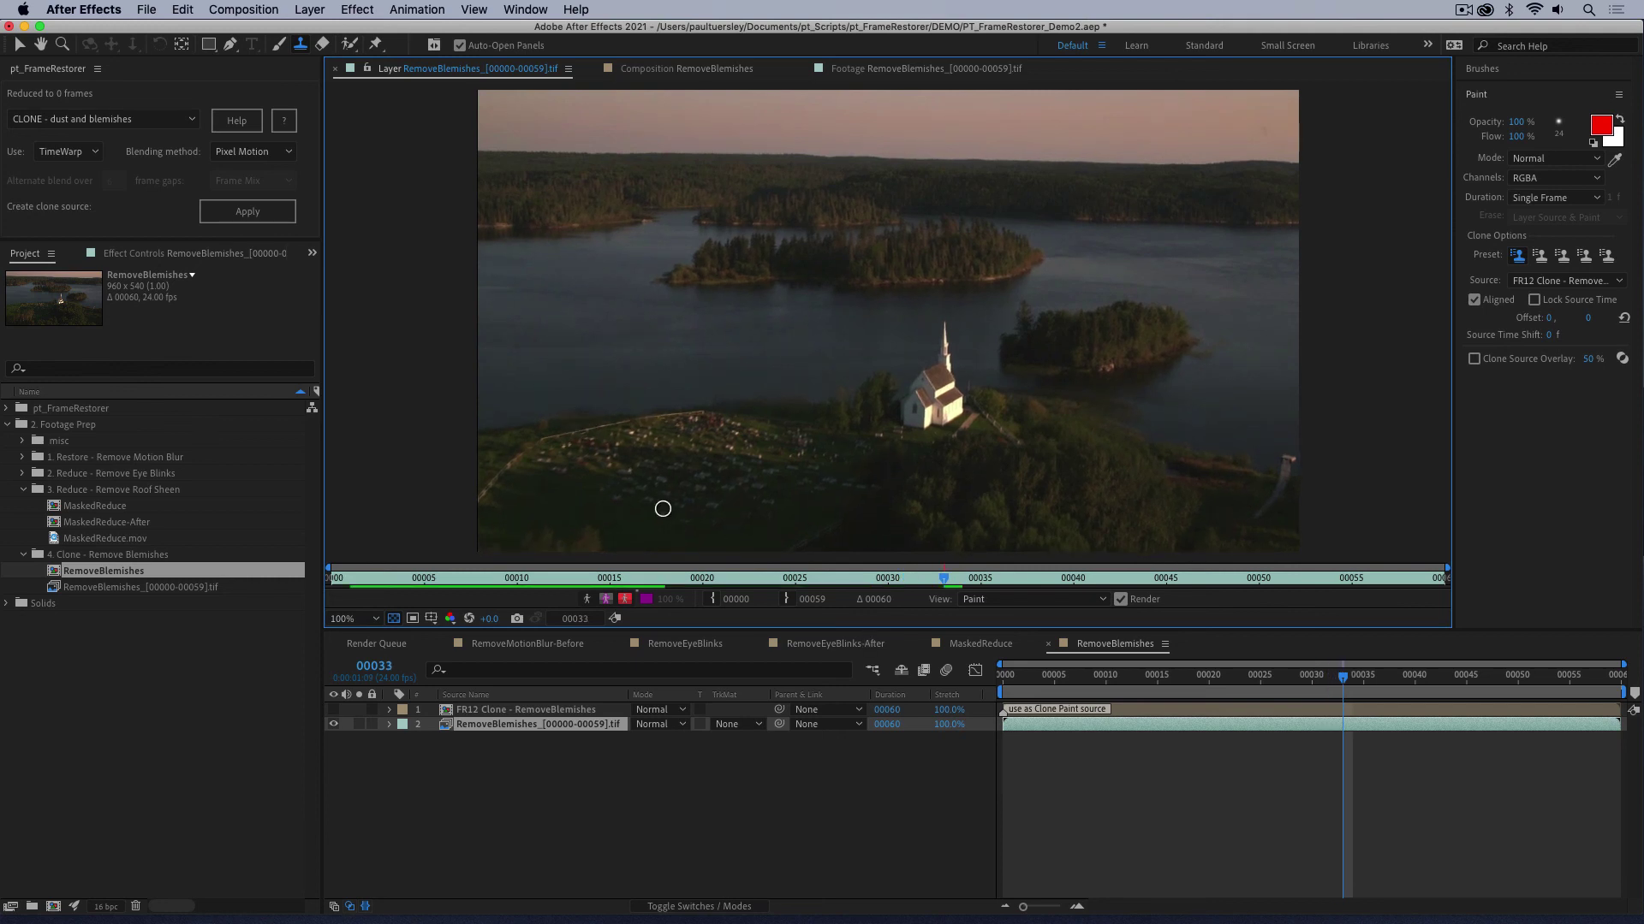
{"action": "key", "text": "Page_Down"}
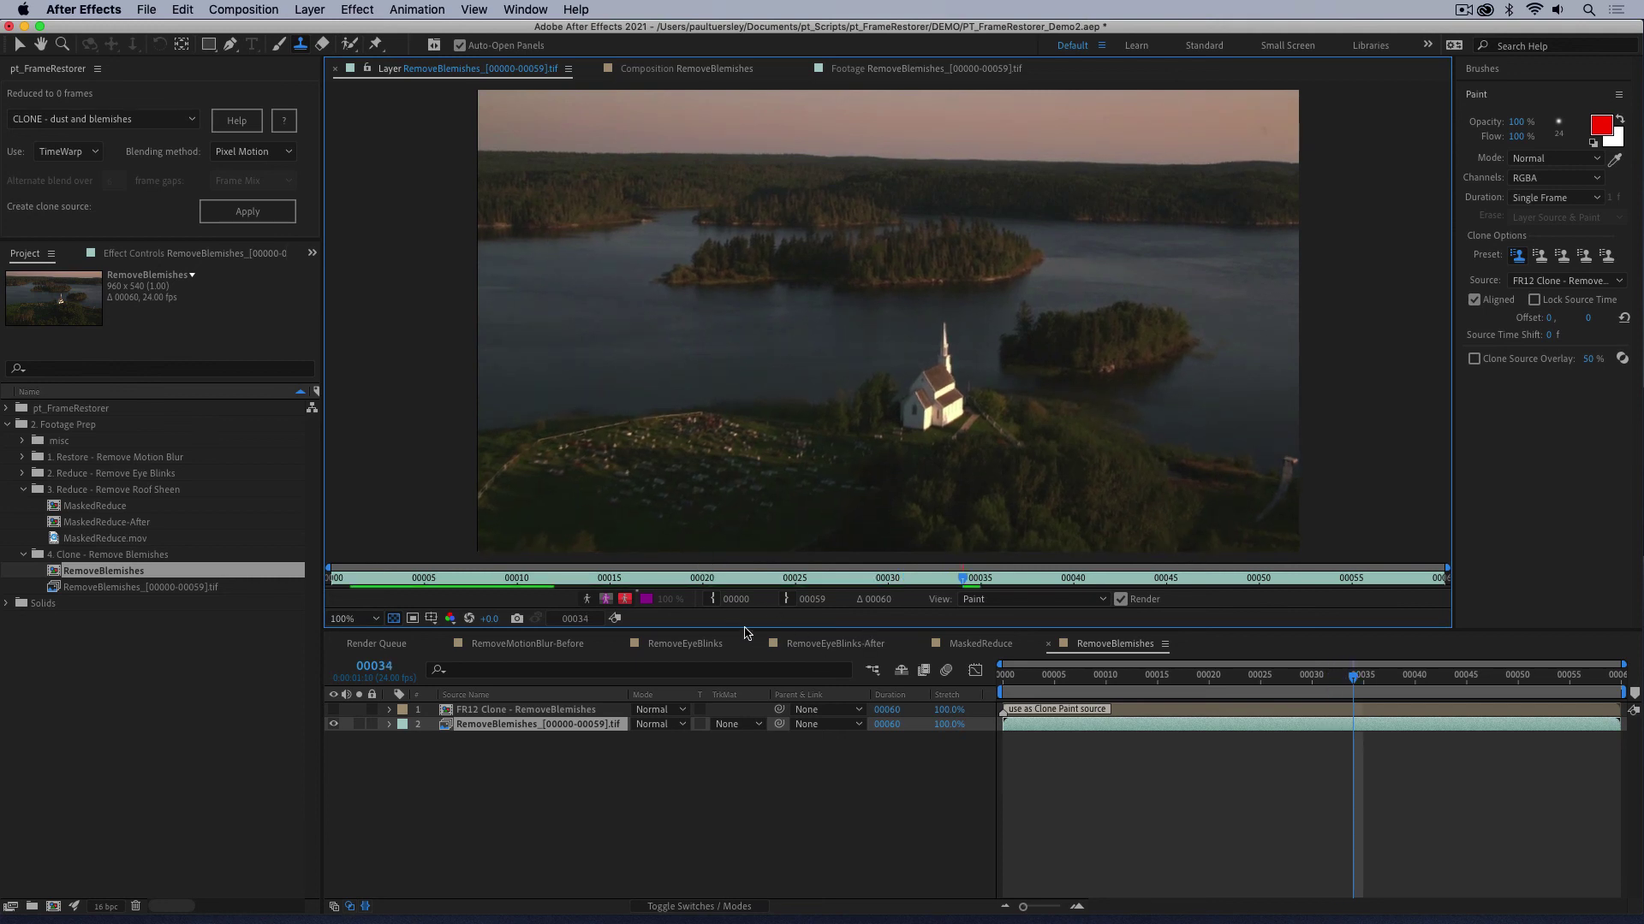
{"action": "key", "text": "Page_Down"}
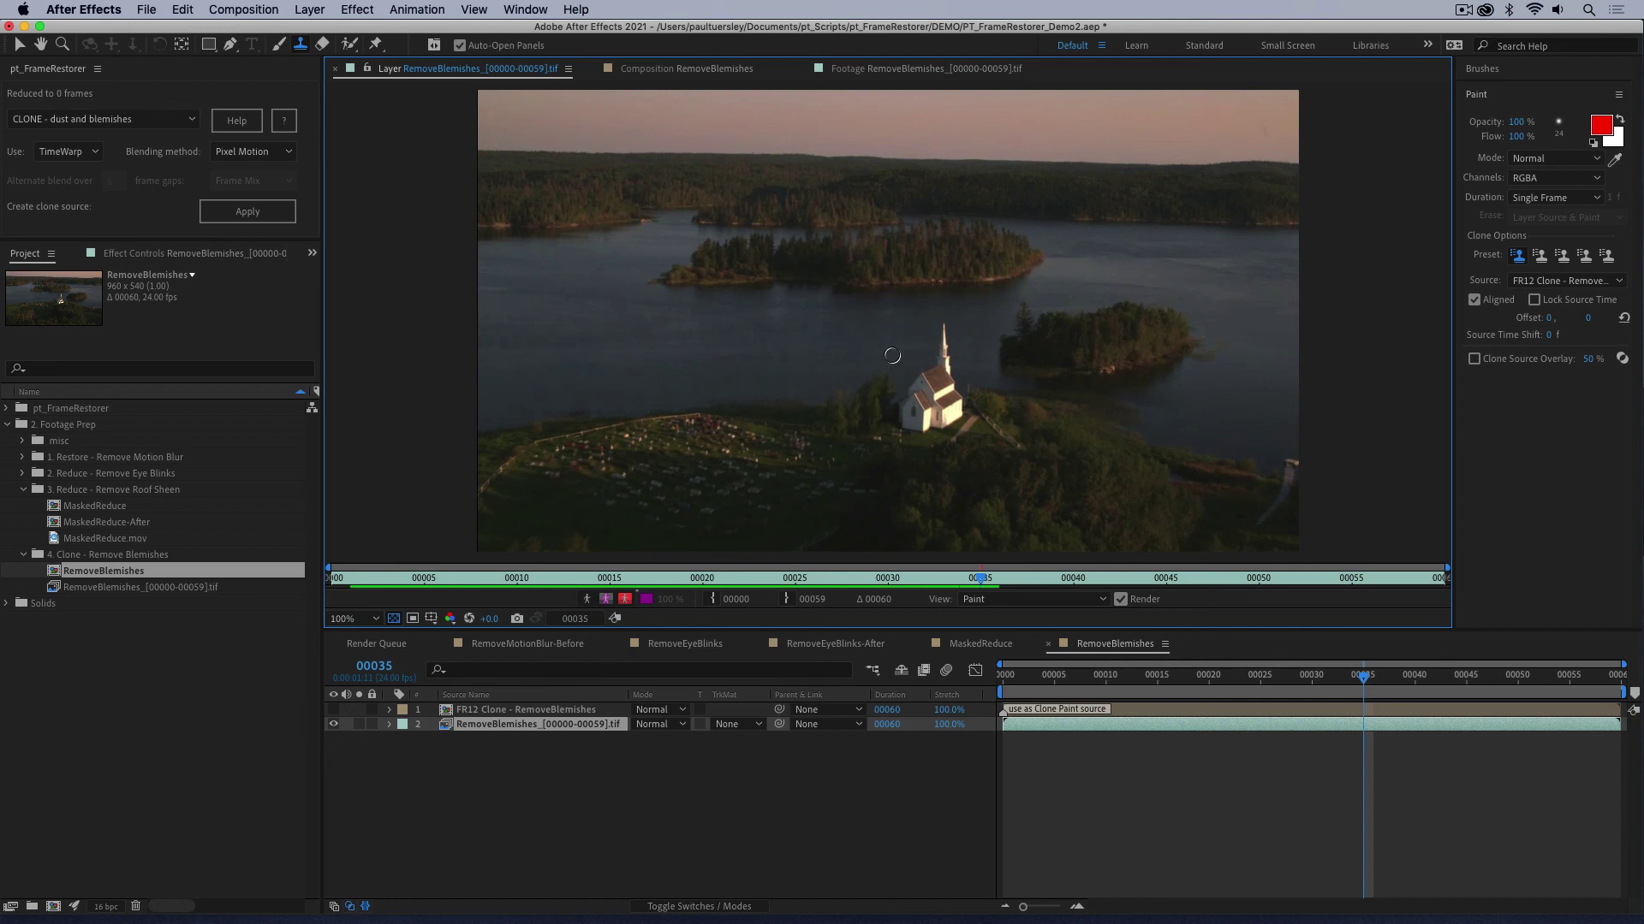
{"action": "key", "text": "Page_Down"}
{"action": "key", "text": "Page_Down"}
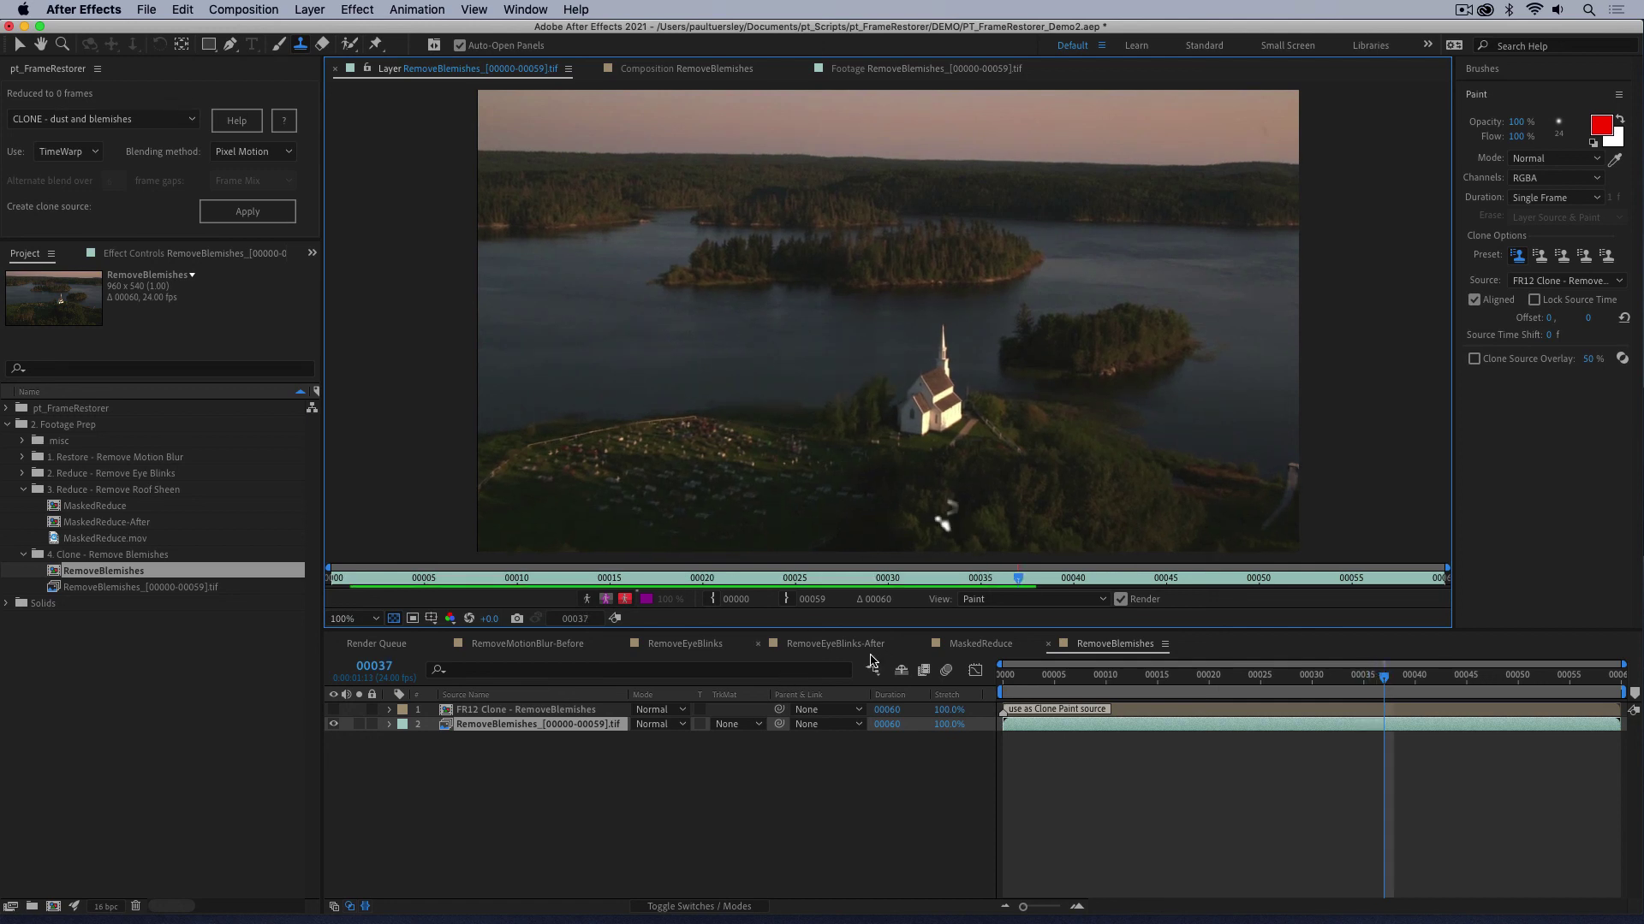
{"action": "left_click", "coordinate": [946, 502]}
Step: Advance to frame 43 and clone out the white spot on the eastern trees of the central island
{"action": "key", "text": "Page_Down"}
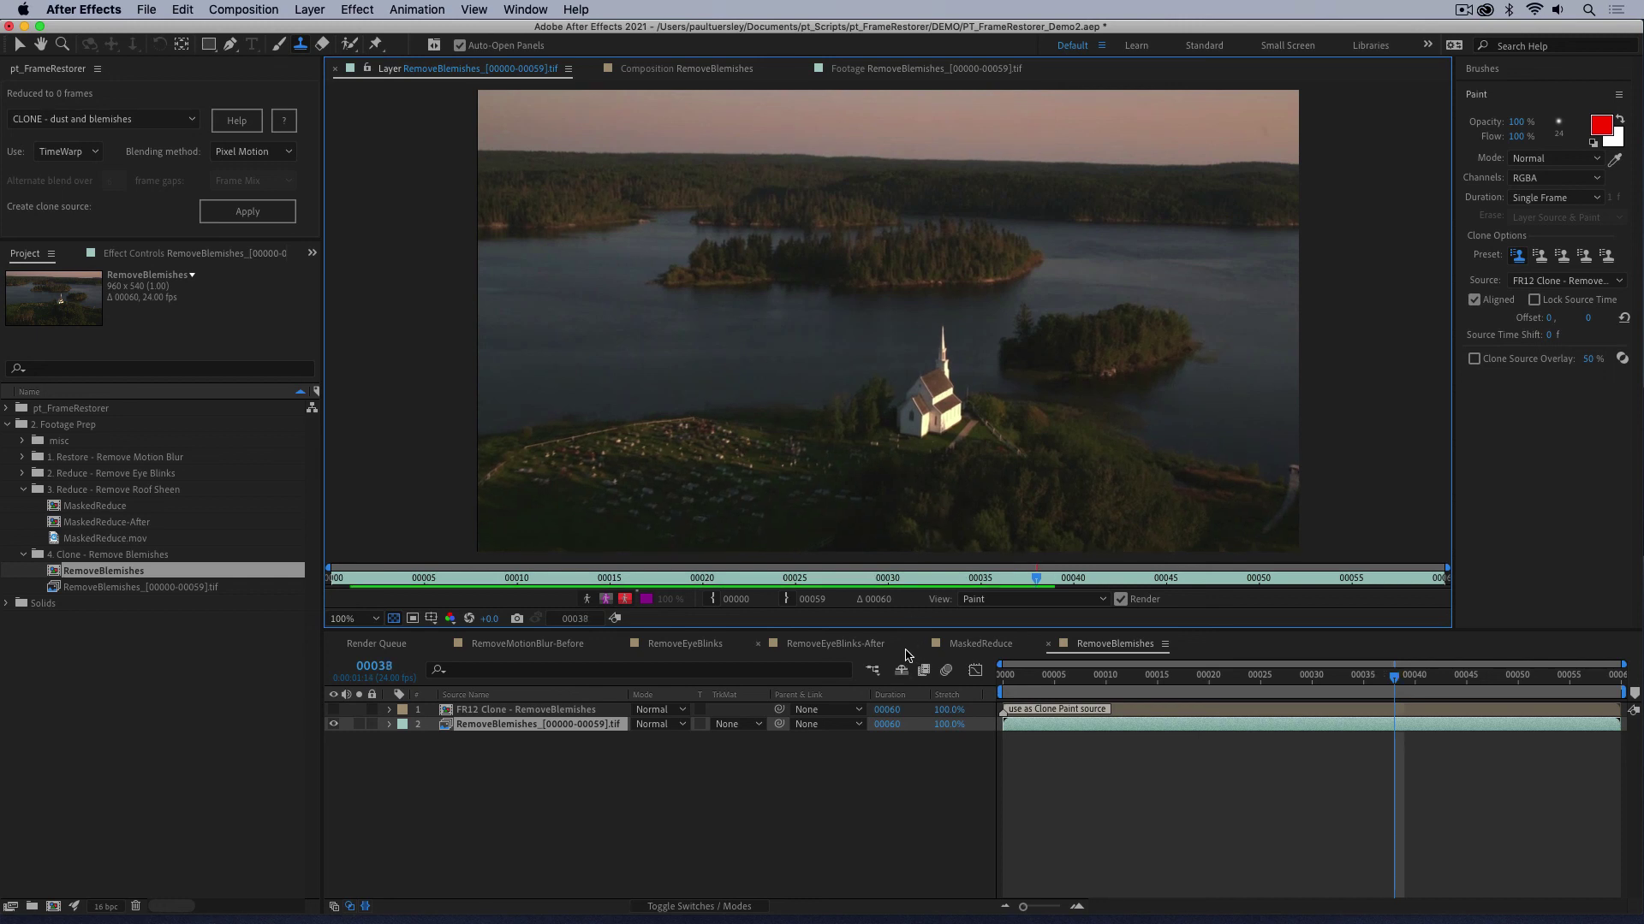
{"action": "key", "text": "Page_Down"}
{"action": "key", "text": "Page_Down"}
{"action": "key", "text": "Page_Down"}
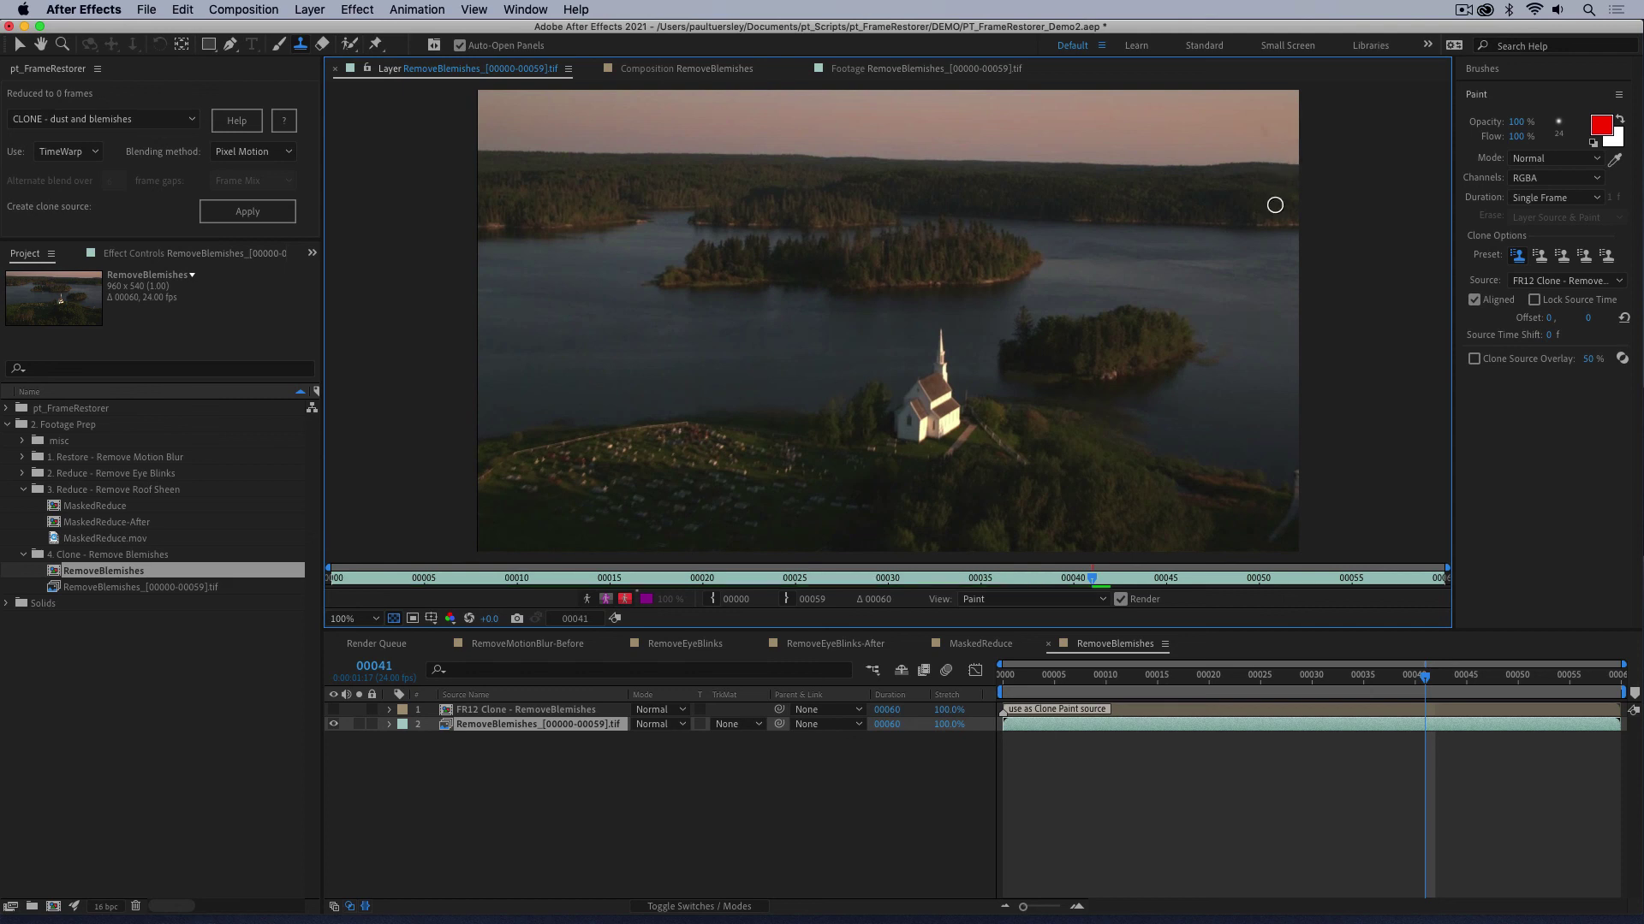
{"action": "key", "text": "Page_Down"}
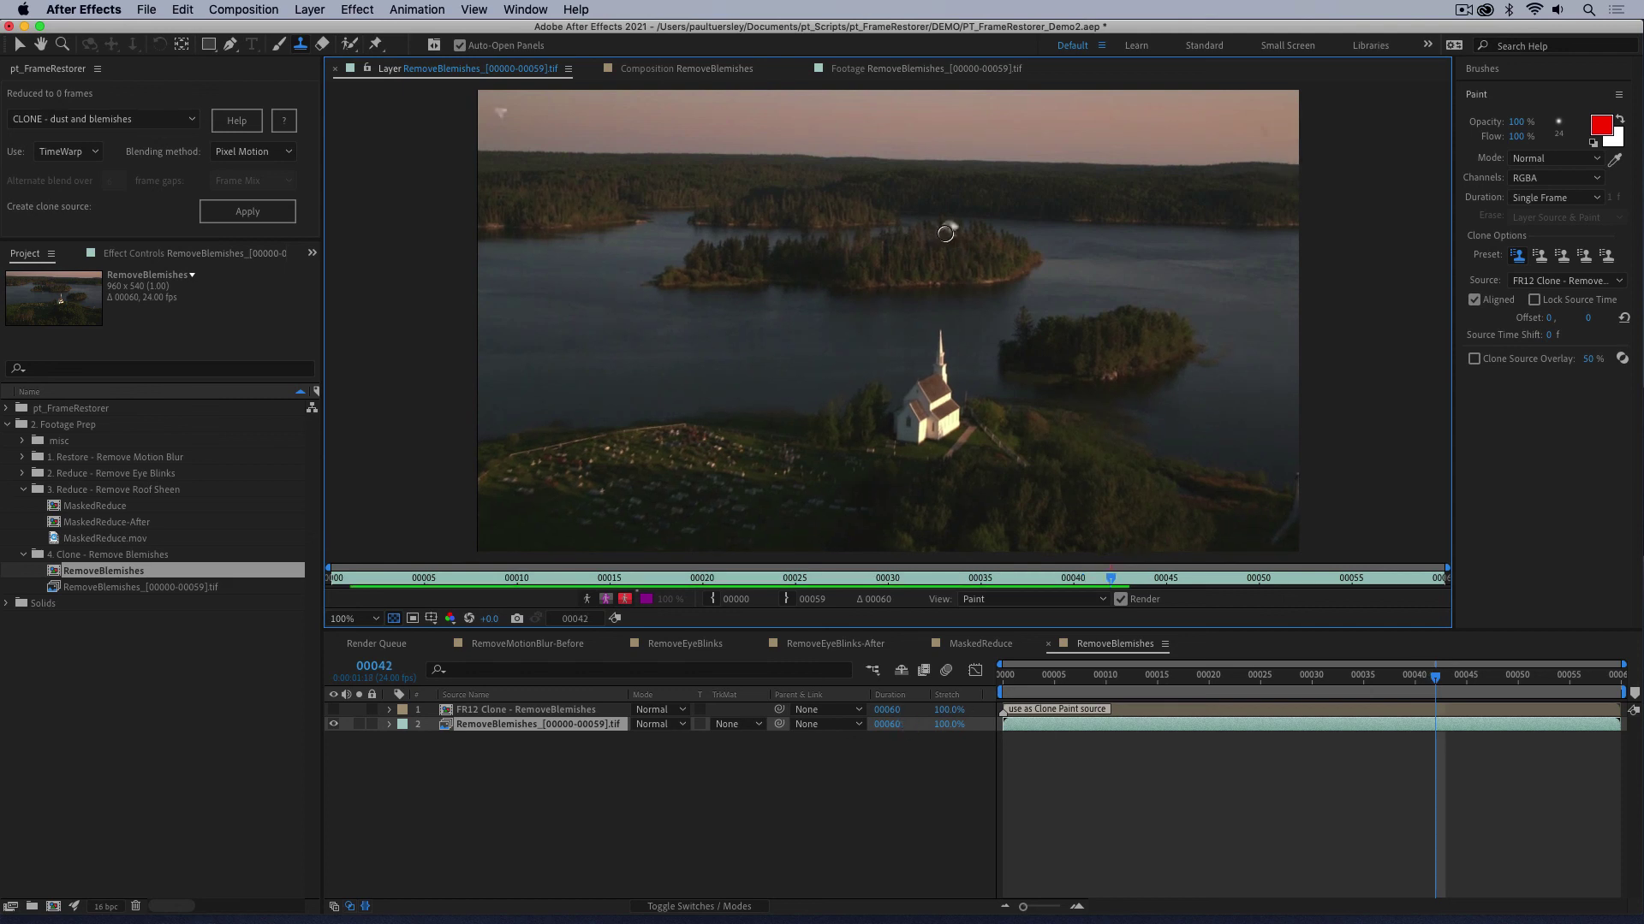
{"action": "key", "text": "Page_Down"}
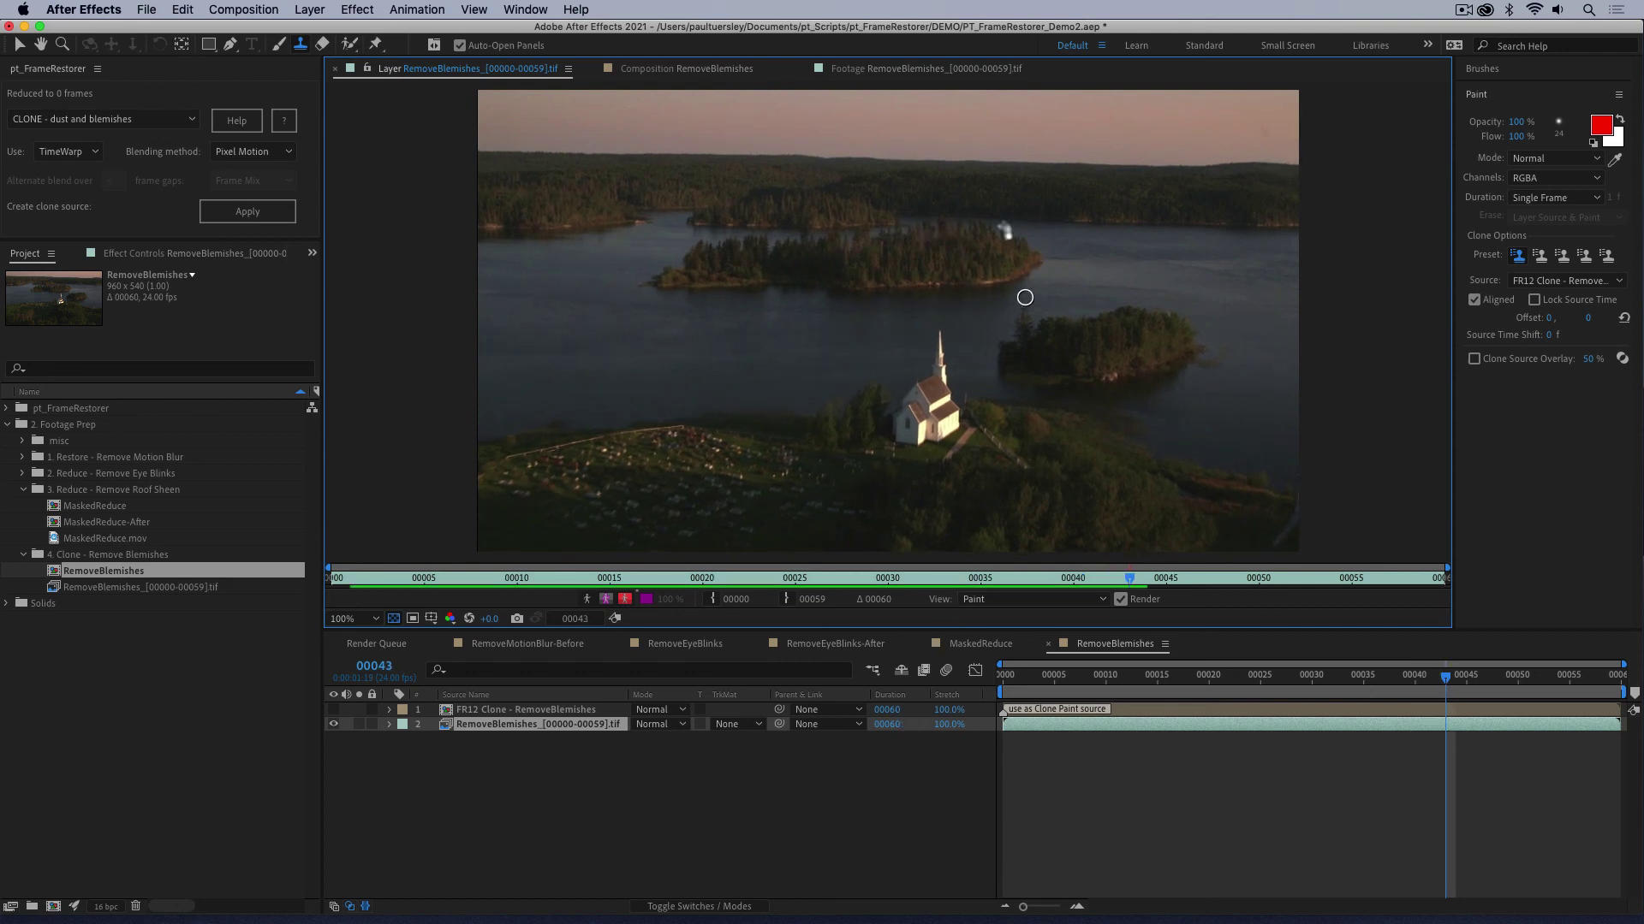
{"action": "left_click", "coordinate": [1001, 227]}
Step: Clone out the blemishes near the eastern tip of the central island on frames 45 and 47
{"action": "key", "text": "Page_Down"}
{"action": "key", "text": "Page_Down"}
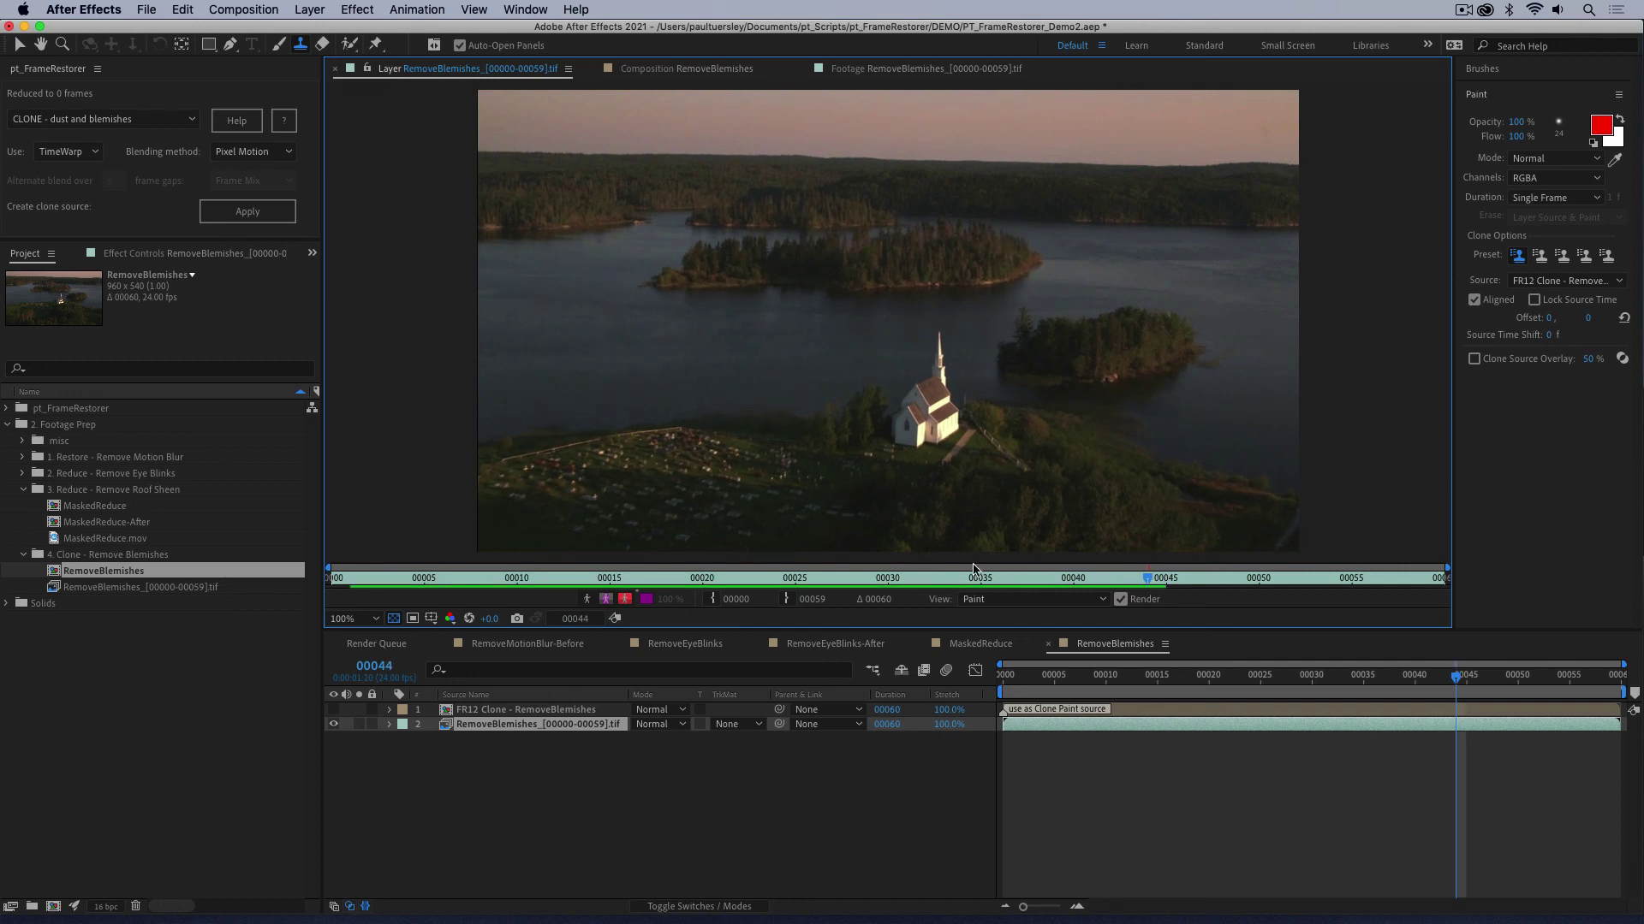
{"action": "left_click", "coordinate": [1010, 242]}
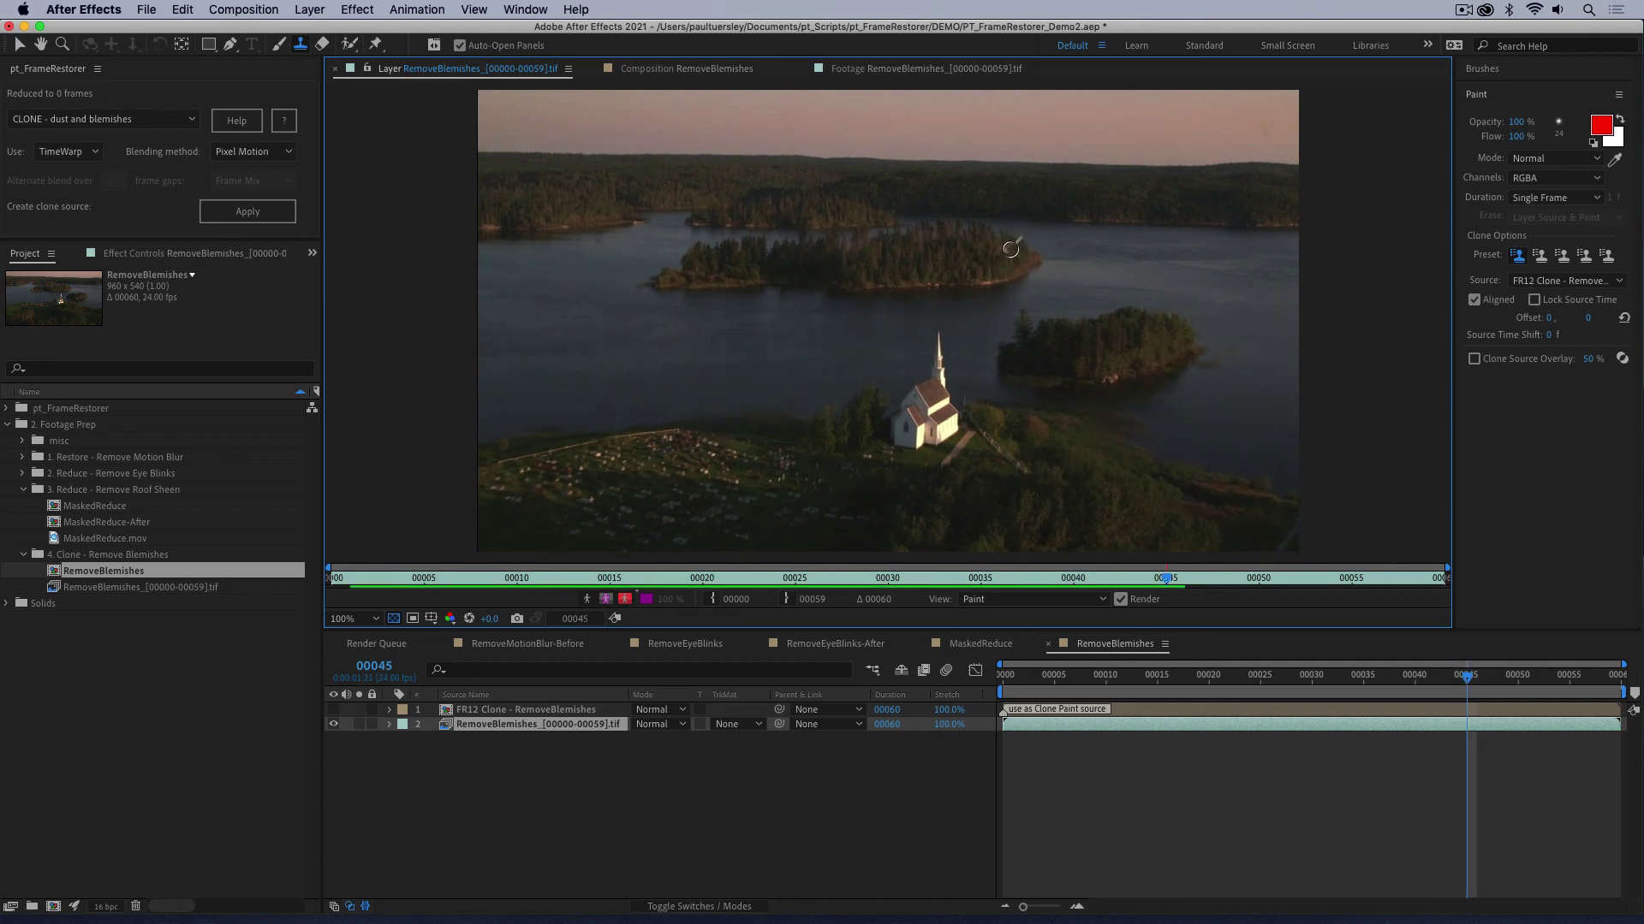
{"action": "key", "text": "Page_Down"}
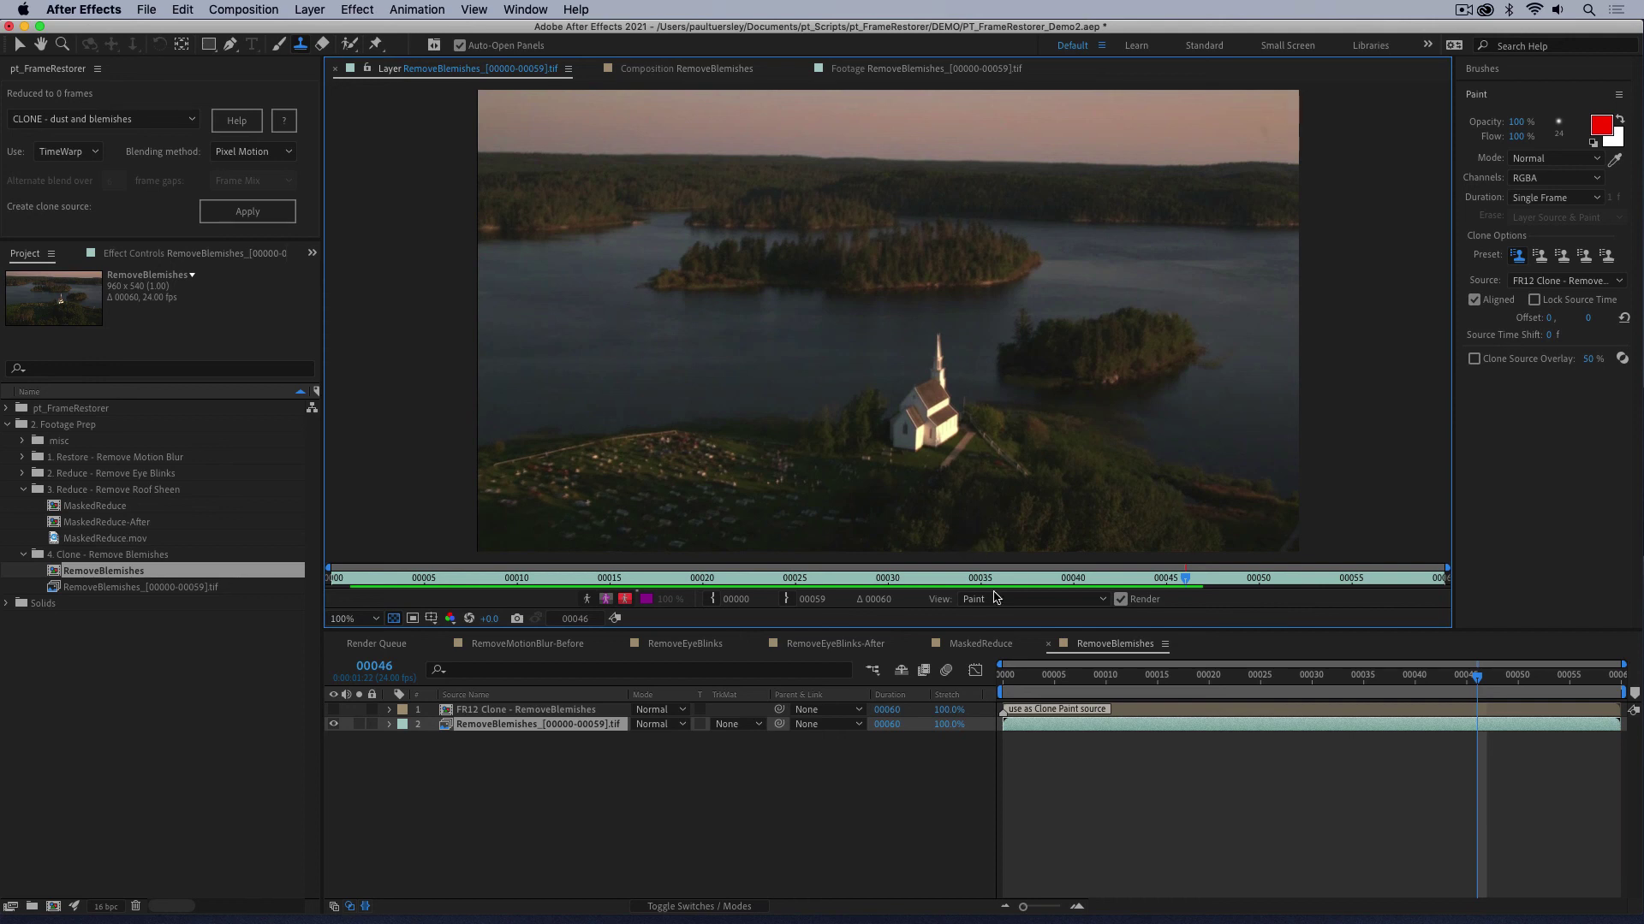
{"action": "key", "text": "Page_Down"}
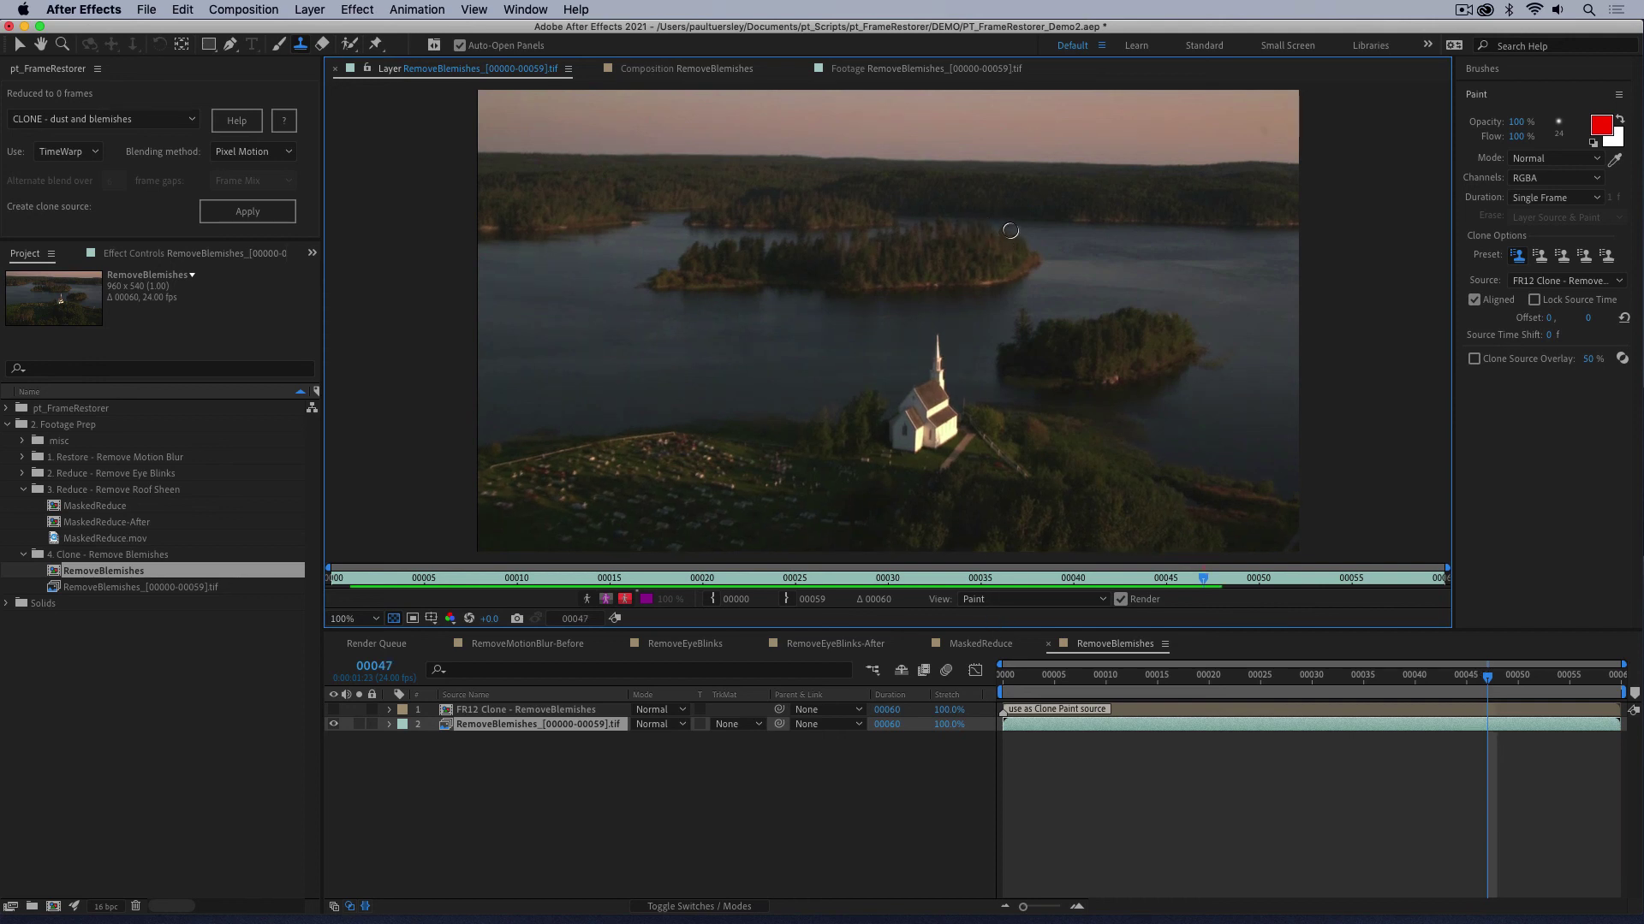
{"action": "left_click", "coordinate": [1010, 230]}
Step: Step through frames 48 to 53 looking for blemishes, comparing frame 50 with its neighbouring frames
{"action": "key", "text": "Page_Down"}
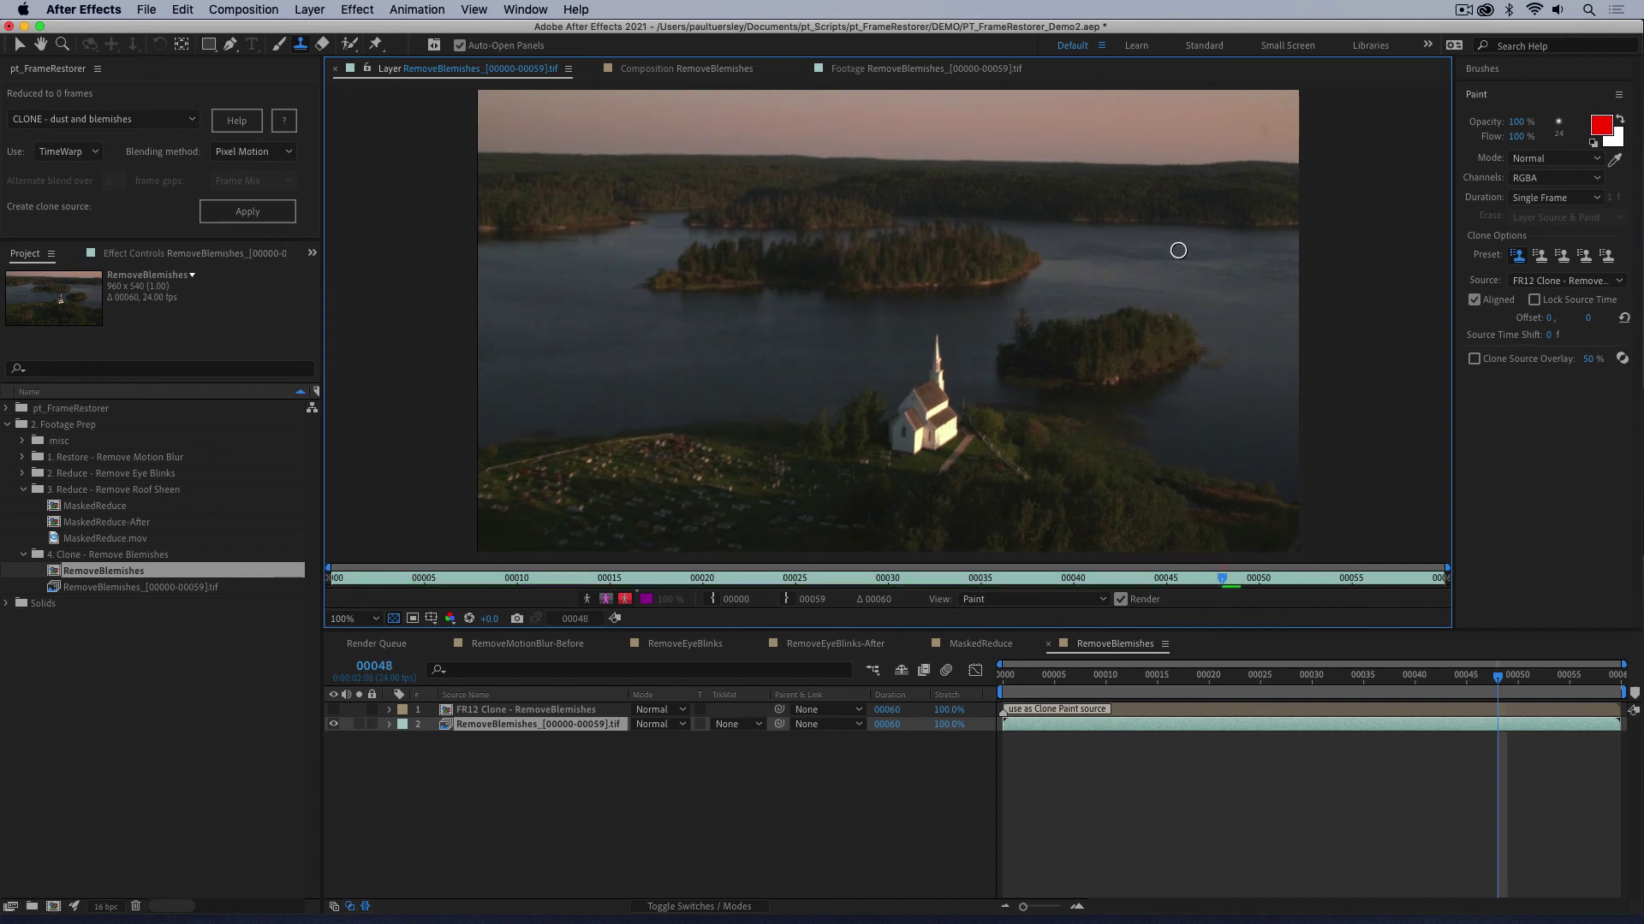
{"action": "key", "text": "Page_Down"}
{"action": "key", "text": "Page_Down"}
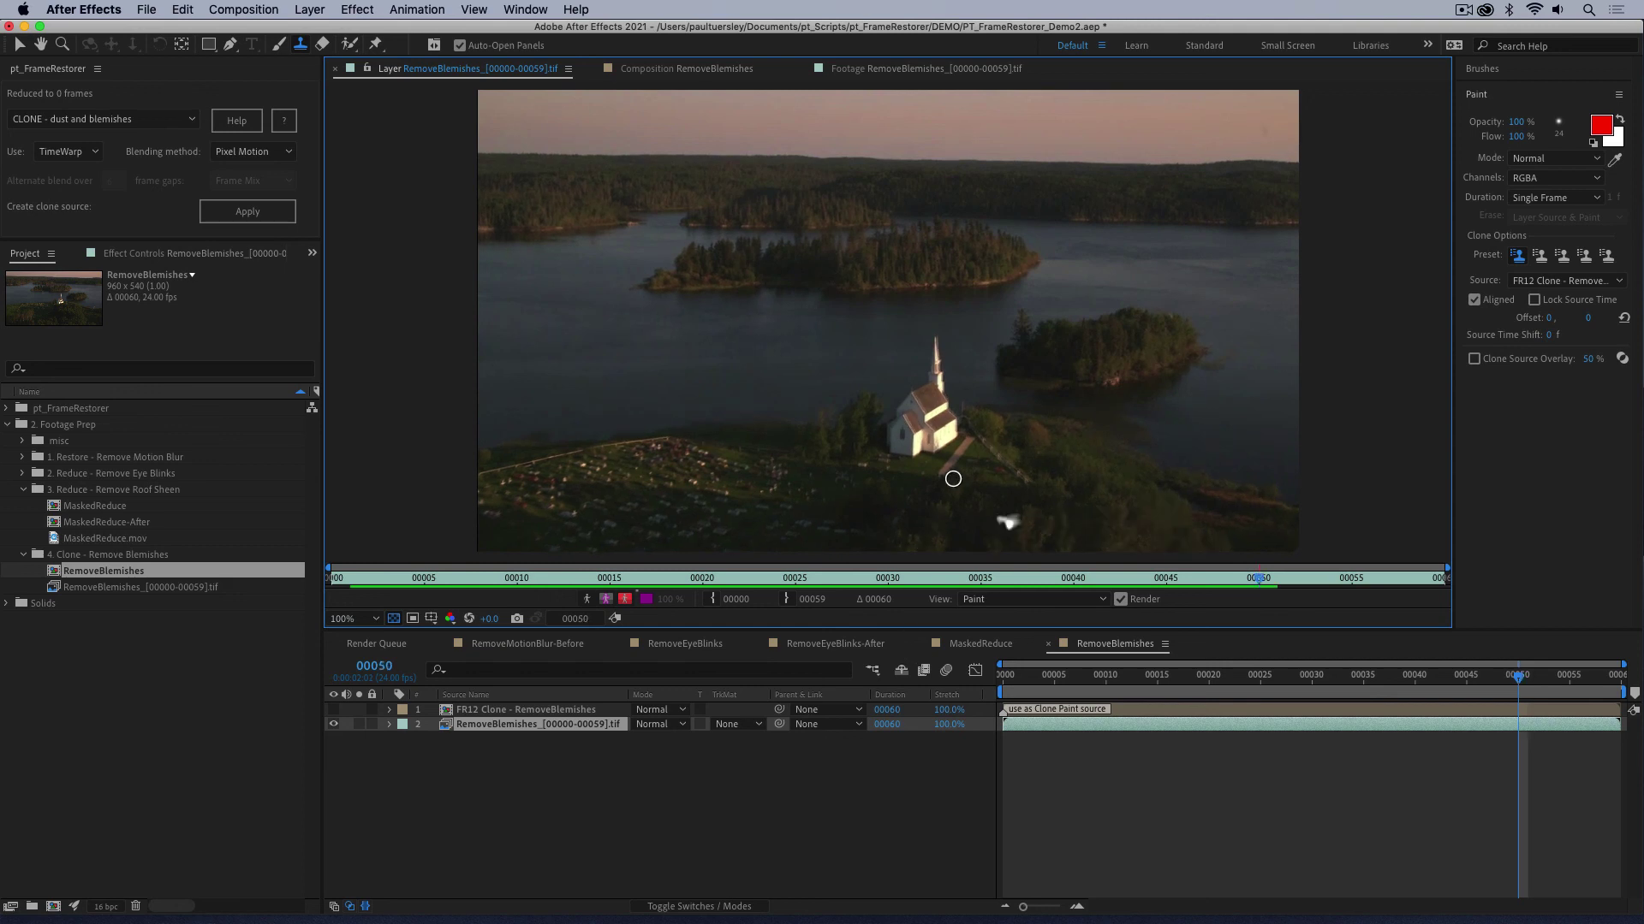
{"action": "key", "text": "Page_Up"}
{"action": "key", "text": "Page_Down"}
{"action": "key", "text": "Page_Down"}
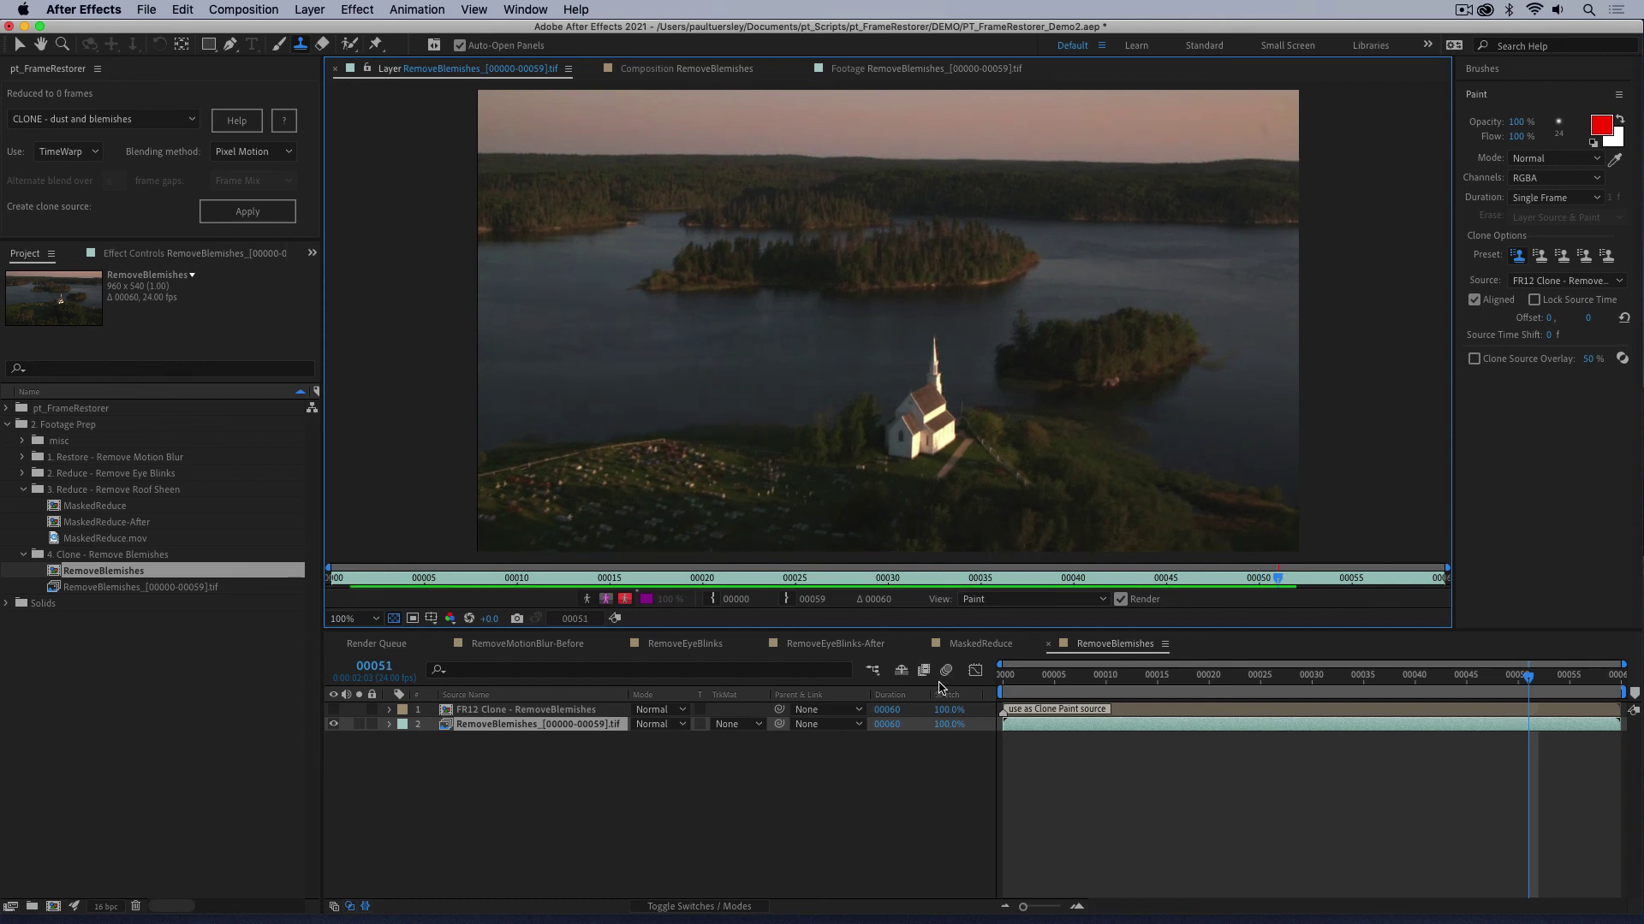
{"action": "key", "text": "Page_Down"}
{"action": "key", "text": "Page_Down"}
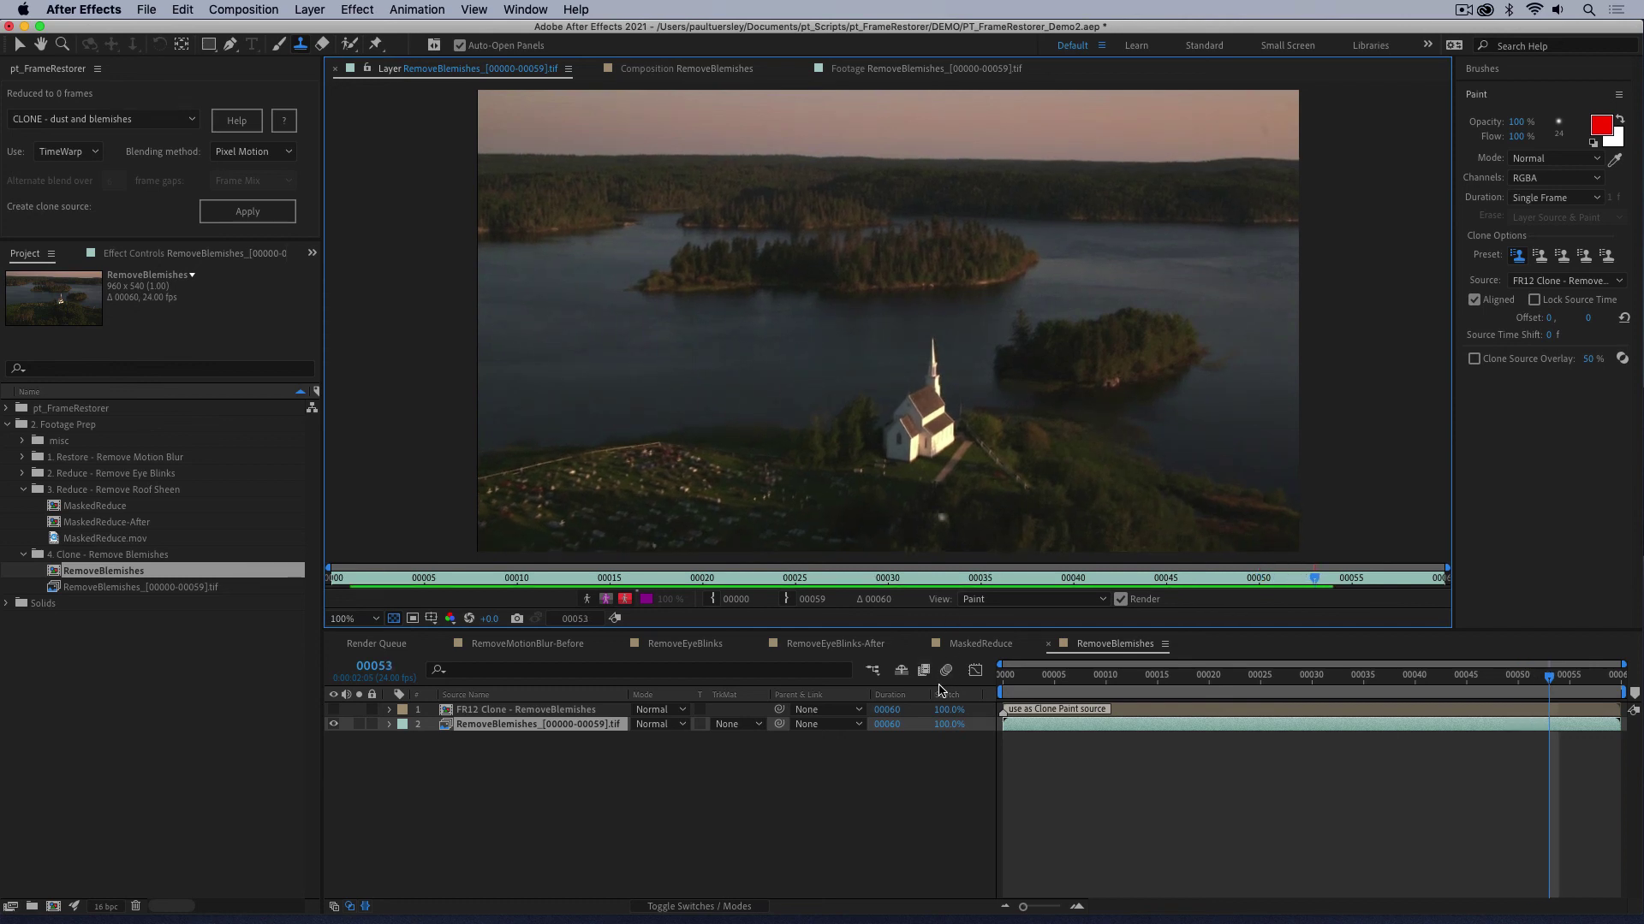
Step: Advance to frame 58 and clone out the white spot in the graveyard and the blemish near the distant tree line
{"action": "key", "text": "Page_Down"}
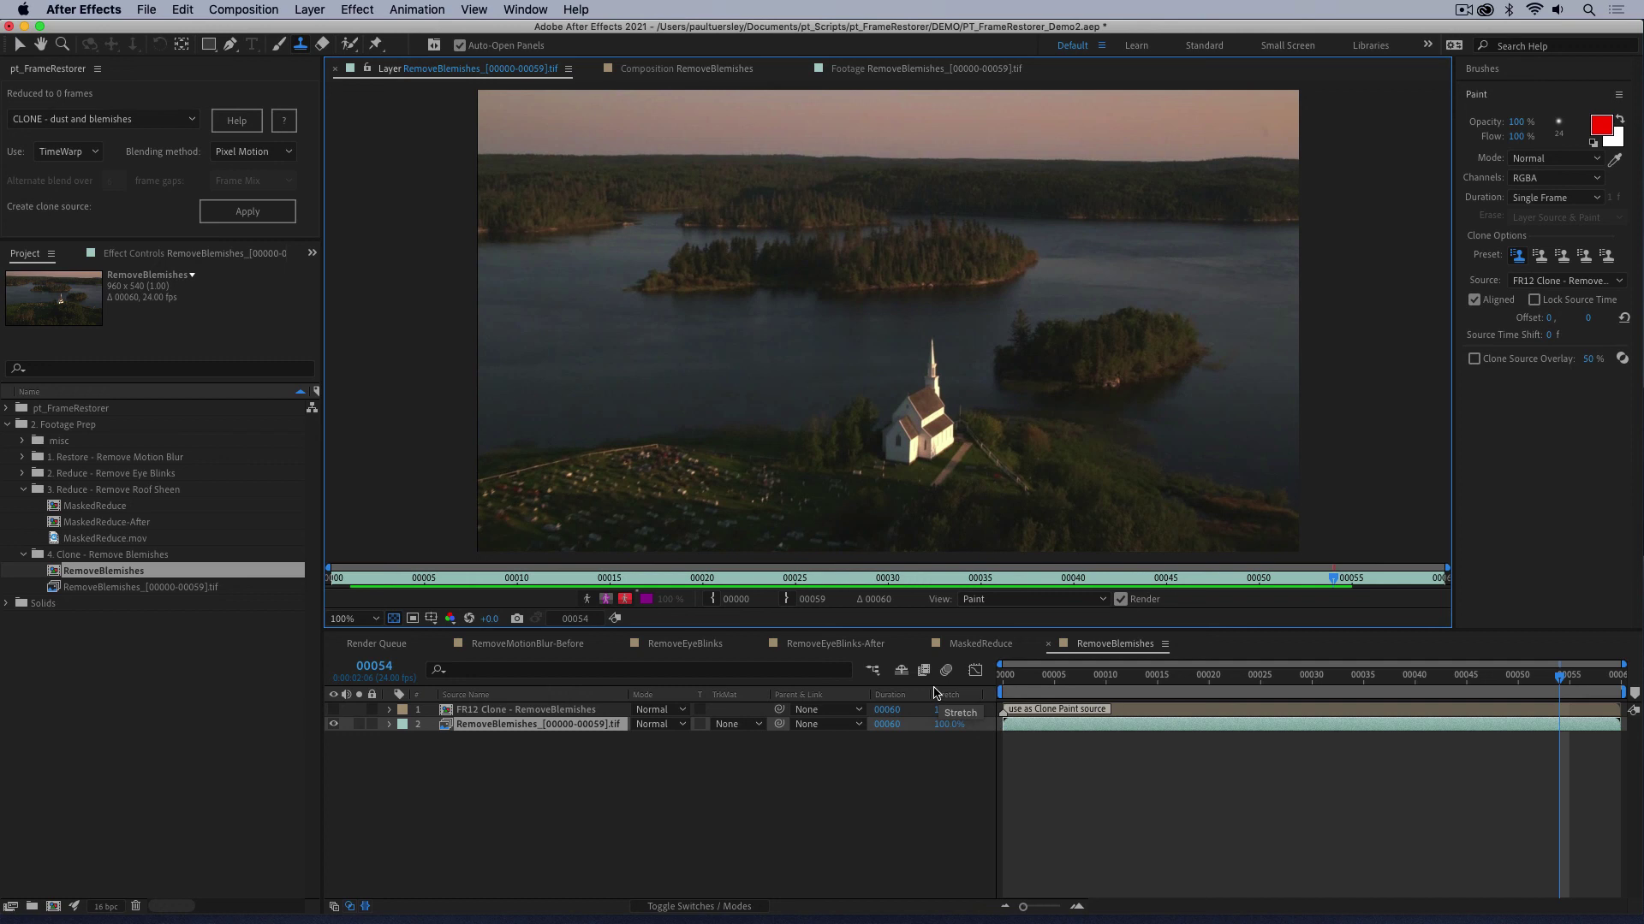
{"action": "key", "text": "Page_Down"}
{"action": "key", "text": "Page_Down"}
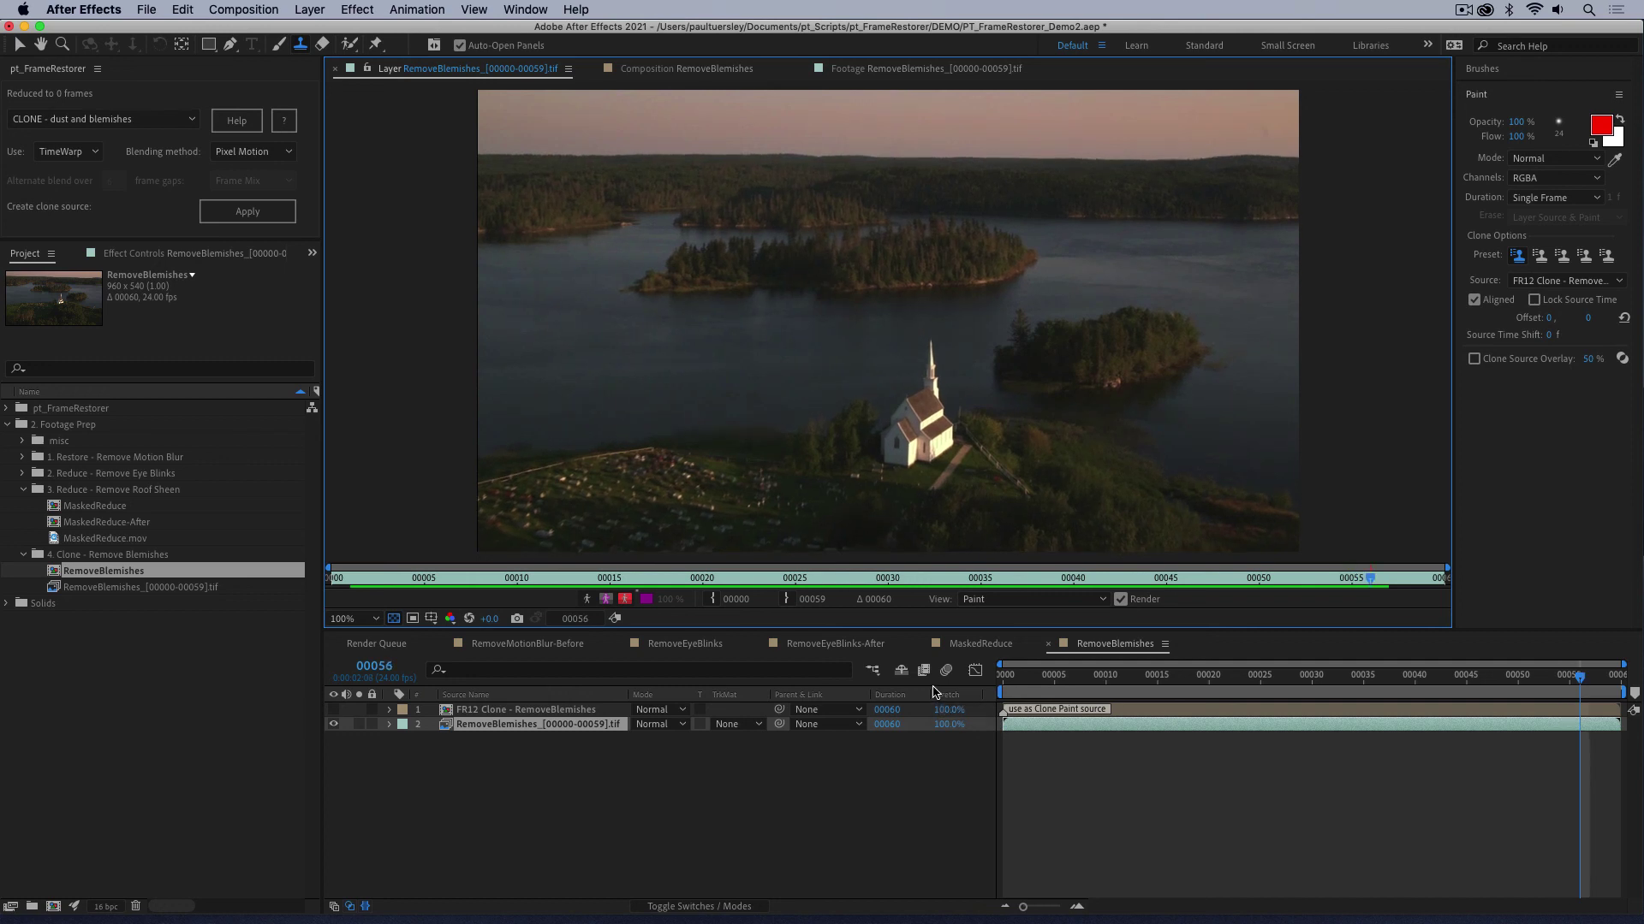
{"action": "key", "text": "Page_Down"}
{"action": "key", "text": "Page_Down"}
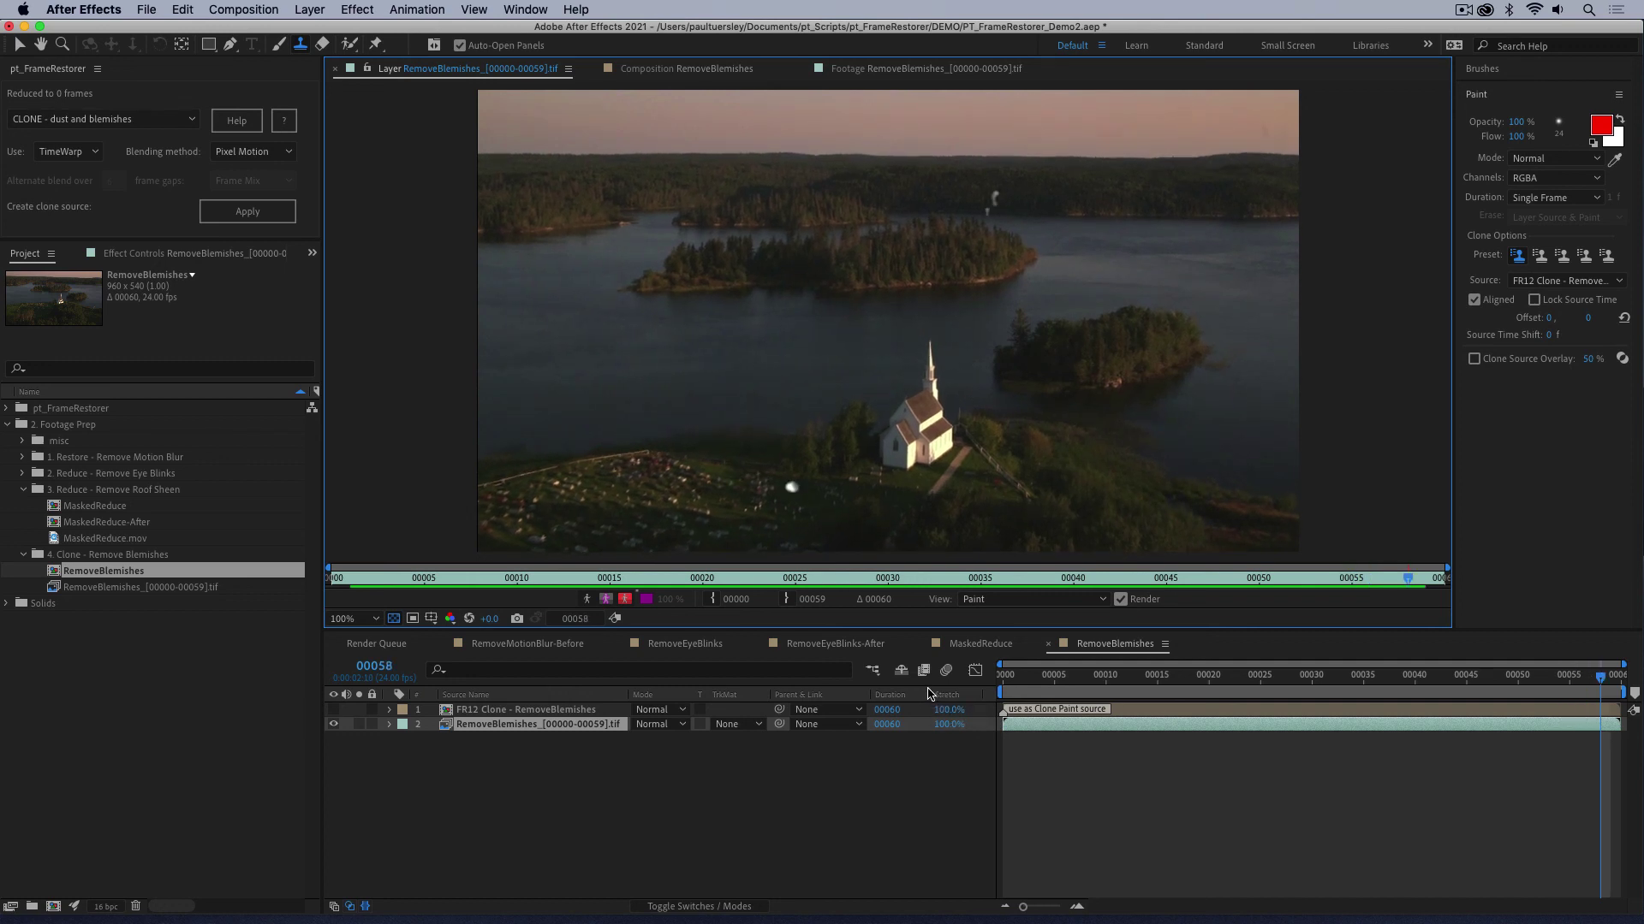
{"action": "left_click", "coordinate": [794, 487]}
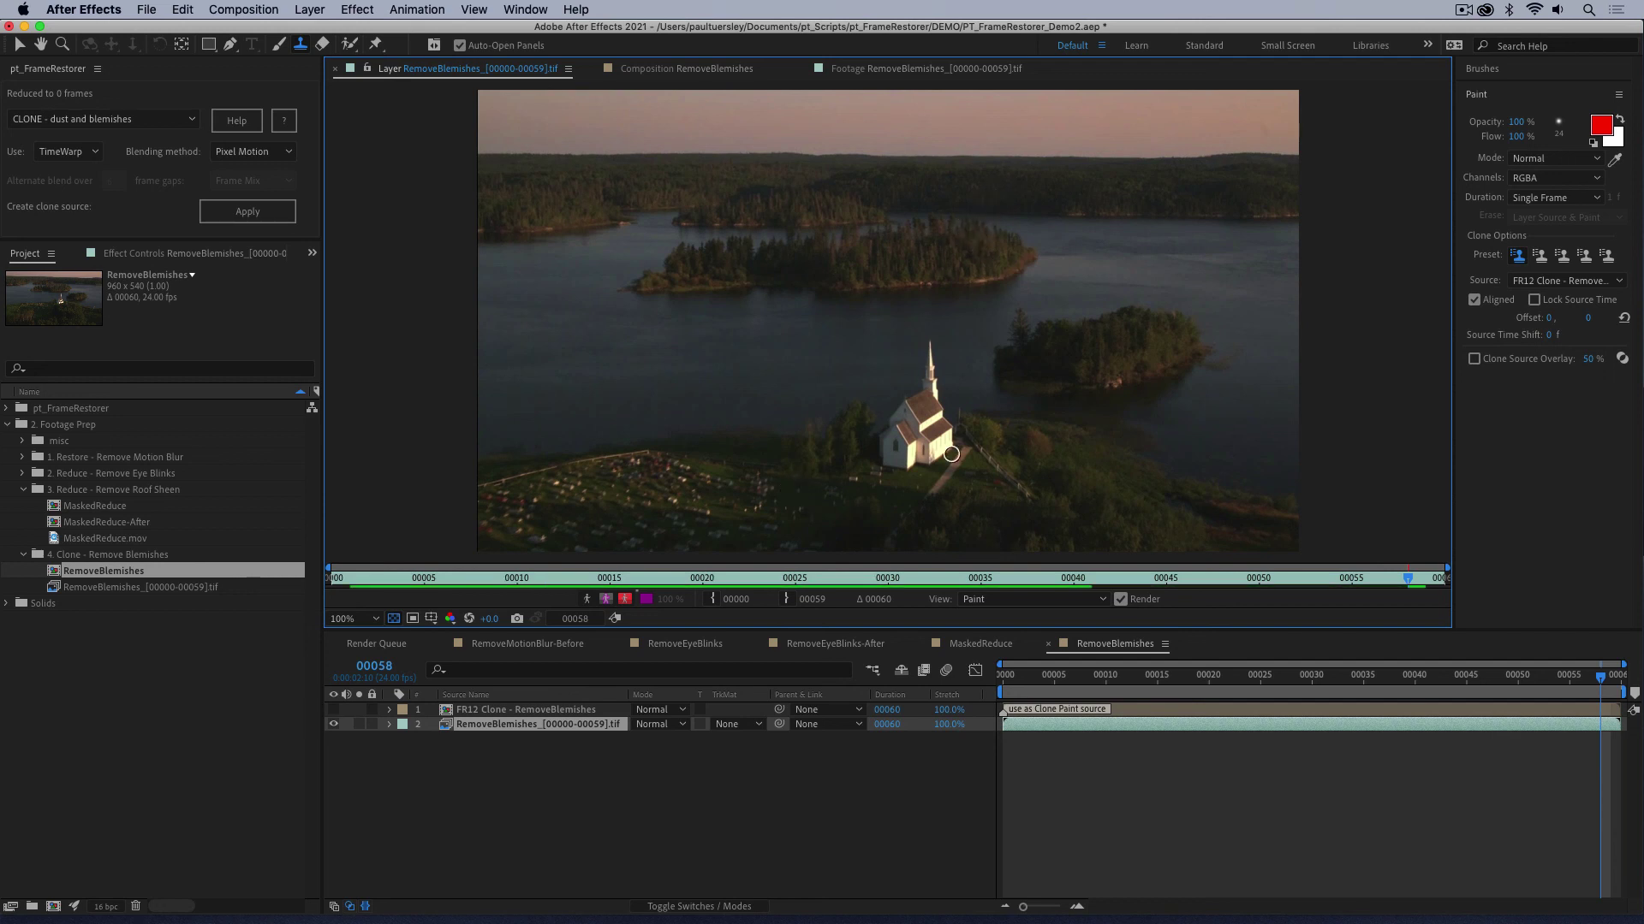
Step: Check the final frame 59 for blemishes and play back the cleaned footage
{"action": "key", "text": "Page_Down"}
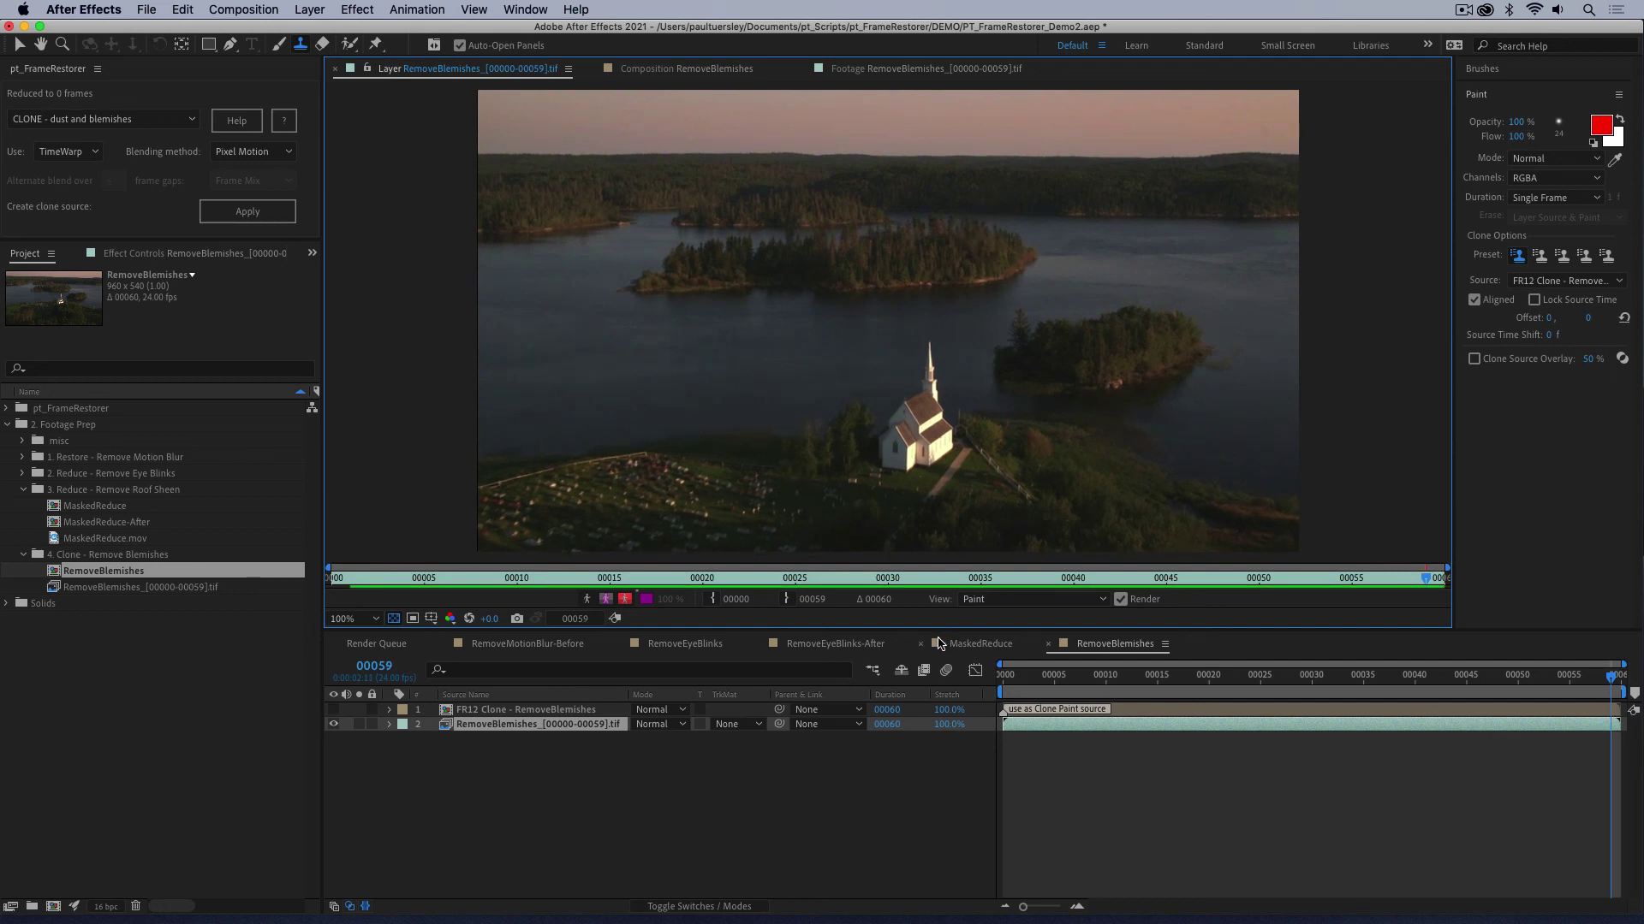
{"action": "key", "text": "Page_Down"}
{"action": "key", "text": "Page_Up"}
{"action": "key", "text": "space"}
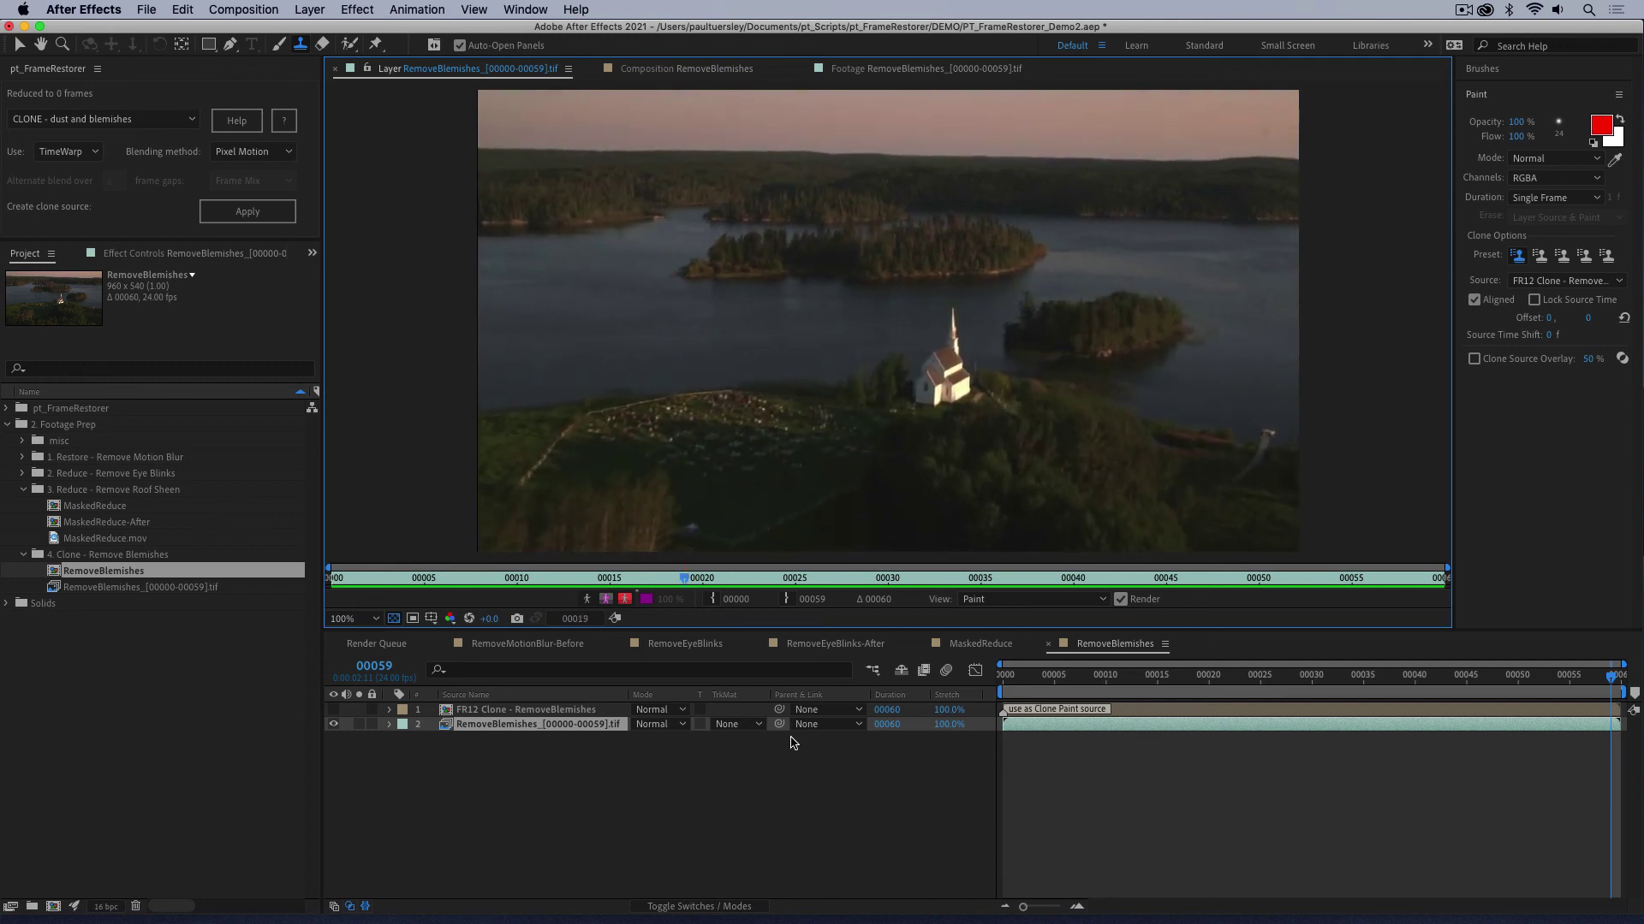
Step: Scrub to frames 8 and 42 to look for missed blemishes, replaying the footage in between and again at the end
{"action": "left_click_drag", "start_coordinate": [751, 586], "coordinate": [493, 586]}
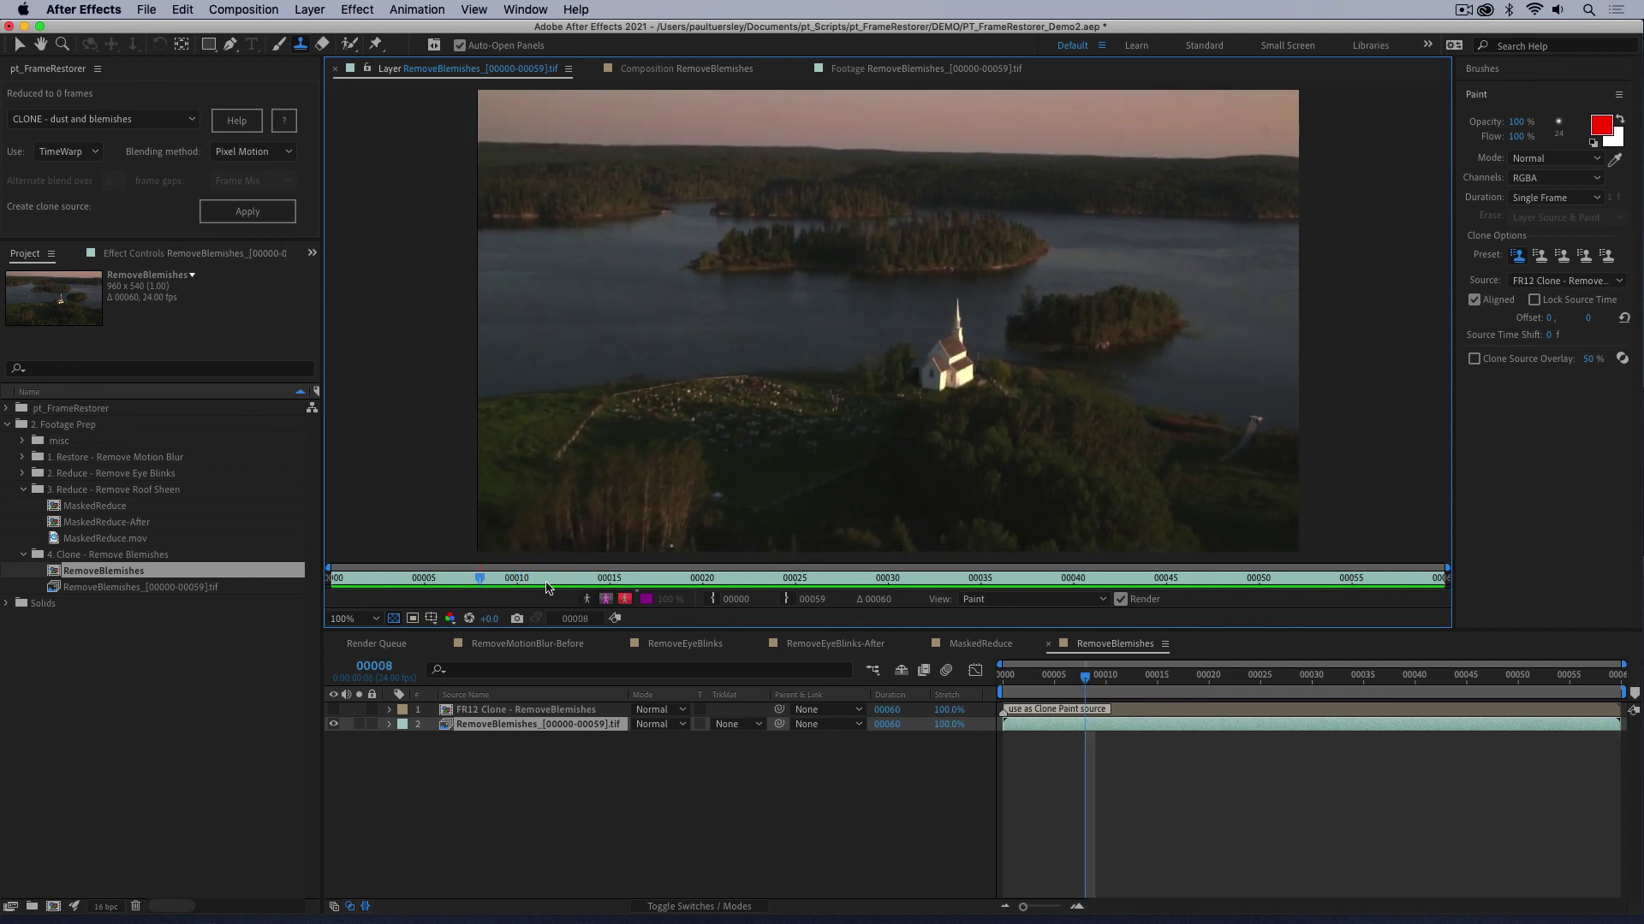
{"action": "key", "text": "space"}
{"action": "left_click_drag", "start_coordinate": [482, 586], "coordinate": [1112, 571]}
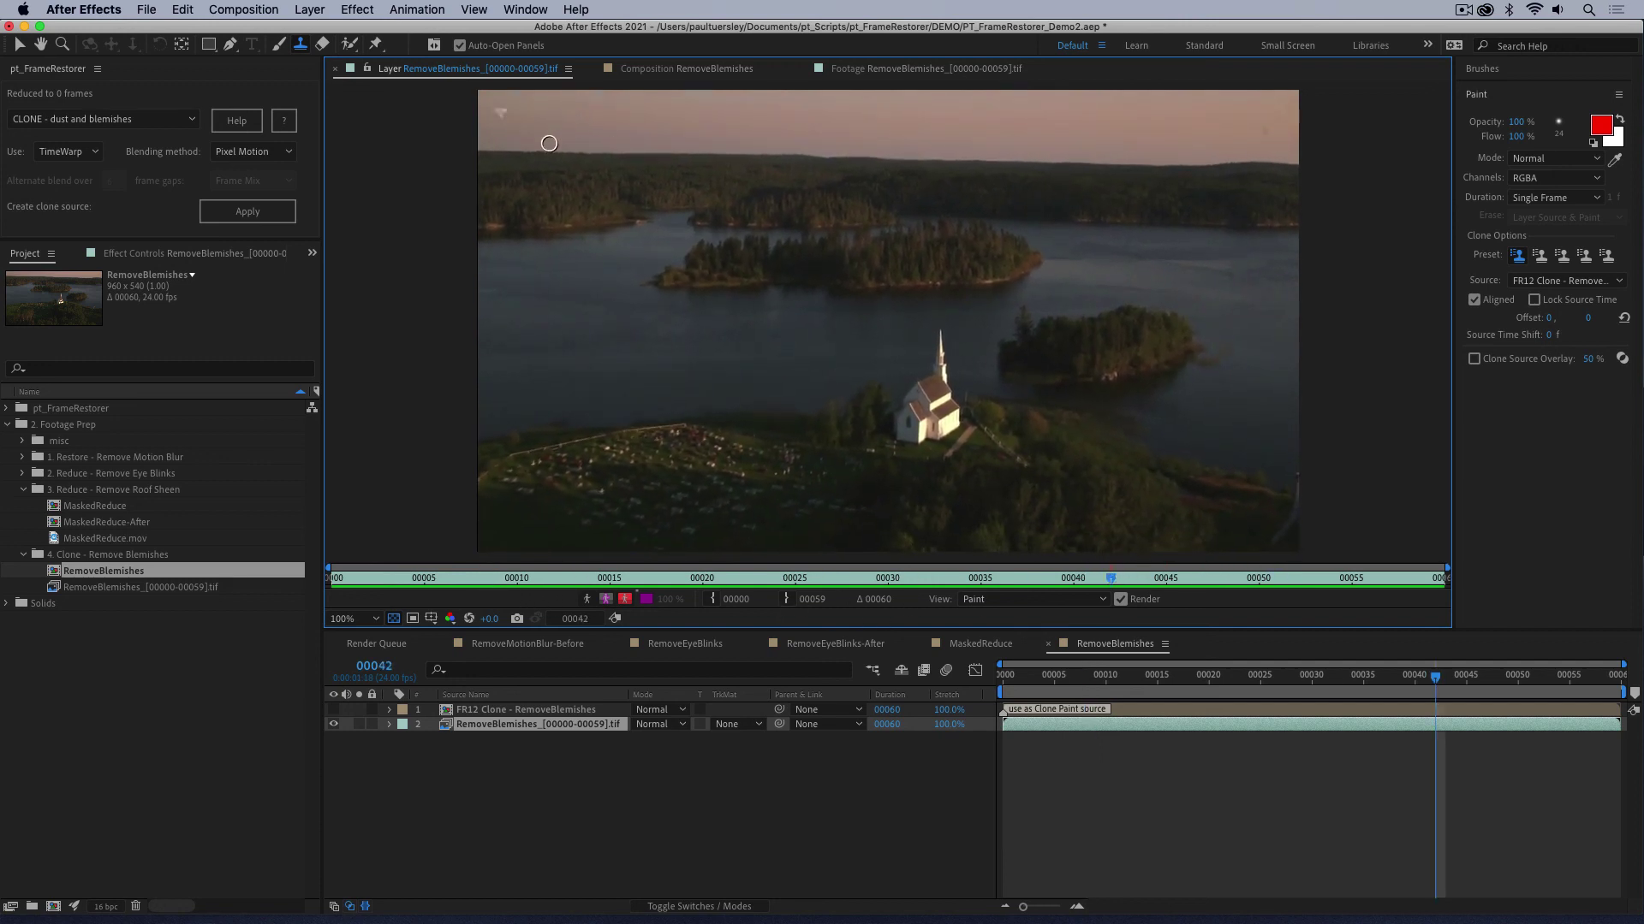
{"action": "key", "text": "space"}
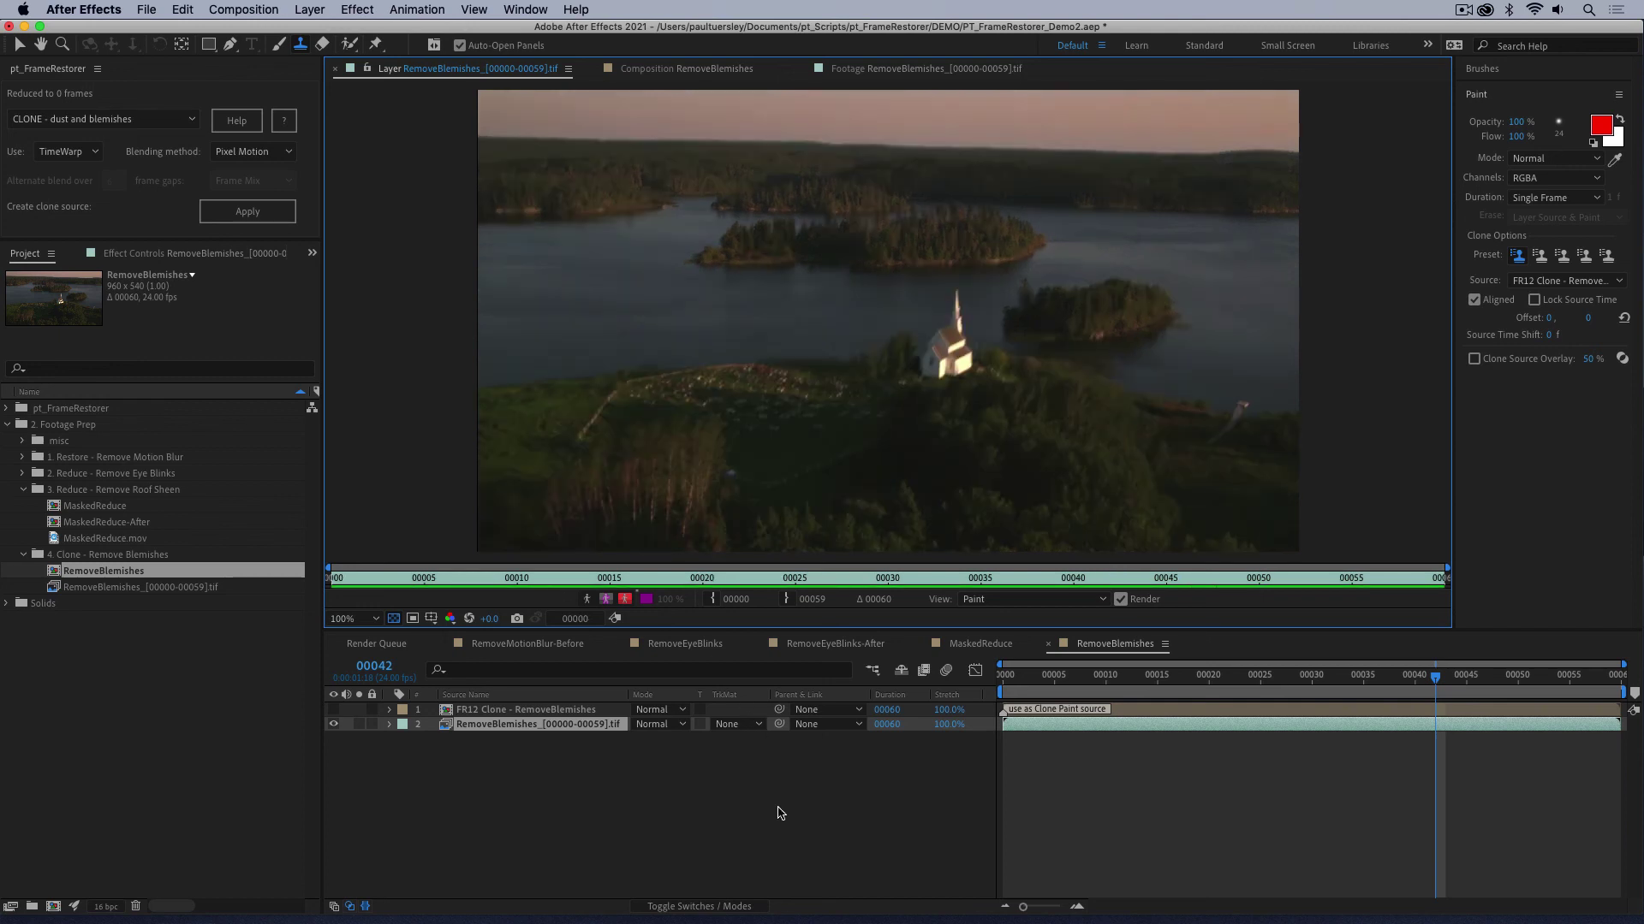